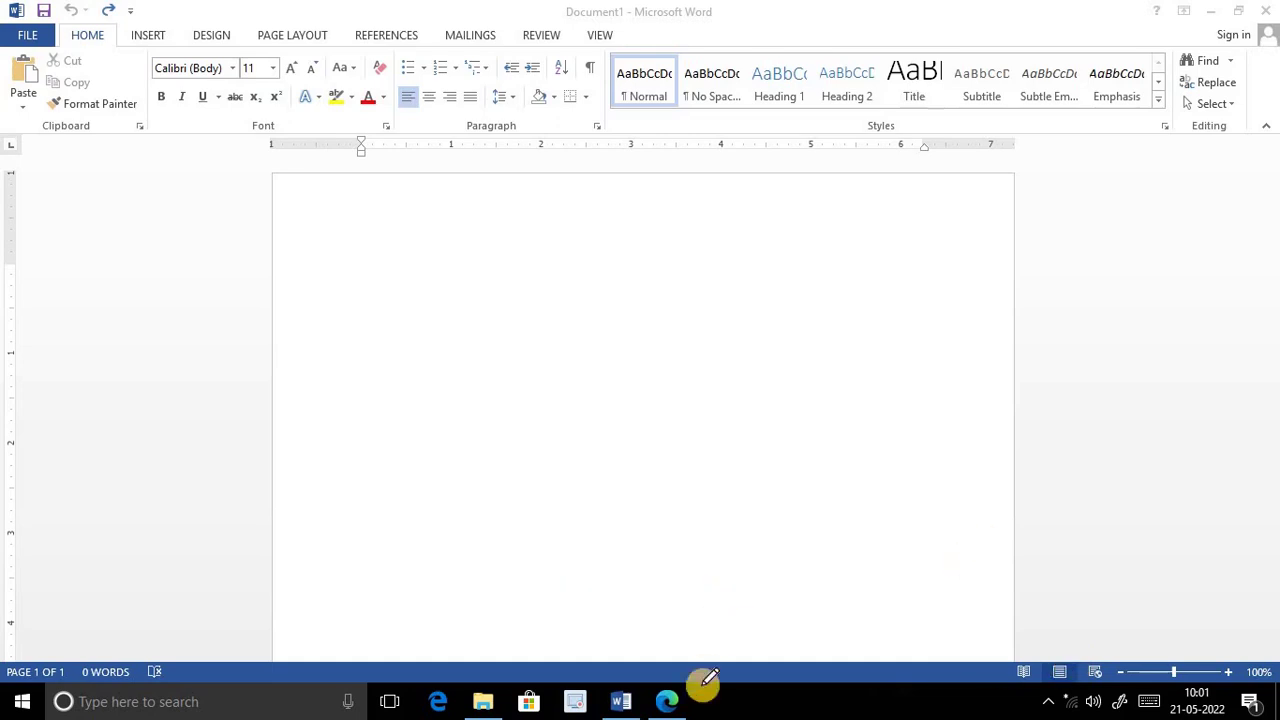
Bring up the exam PDF's Part B page and circle the PART – B heading in red ink
left_click(666, 701)
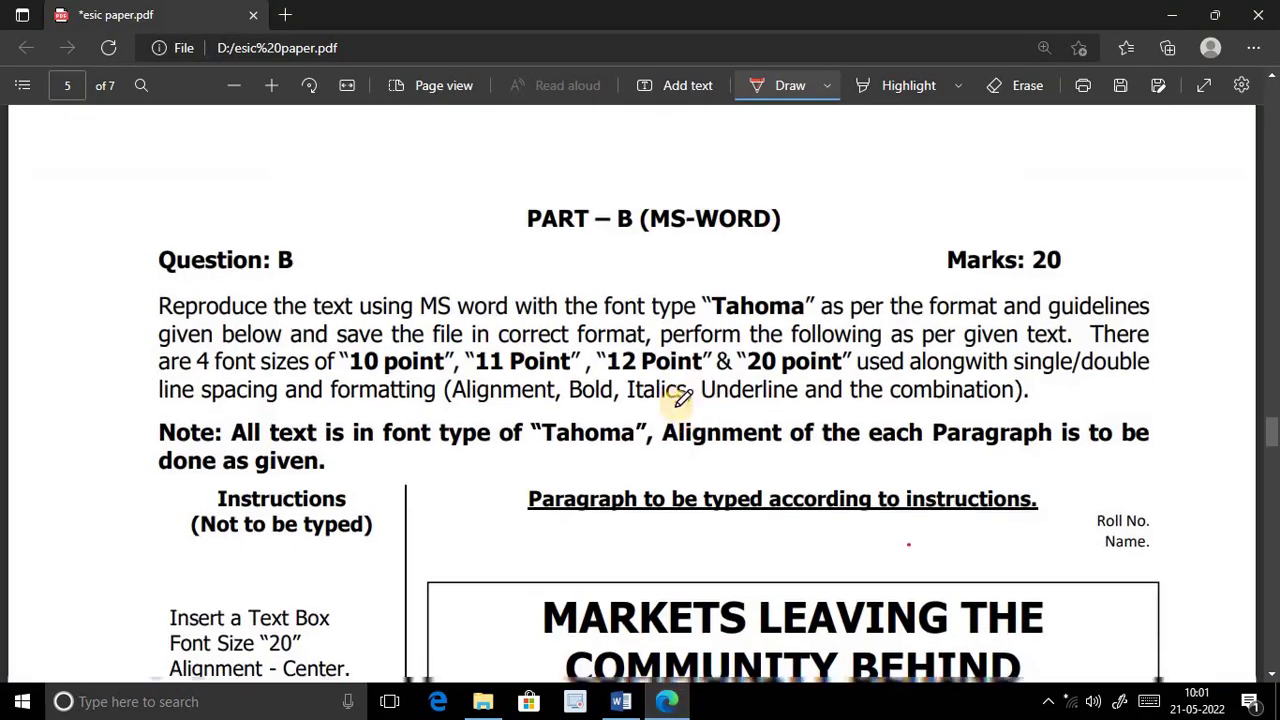
scroll(678, 392, "down", 1)
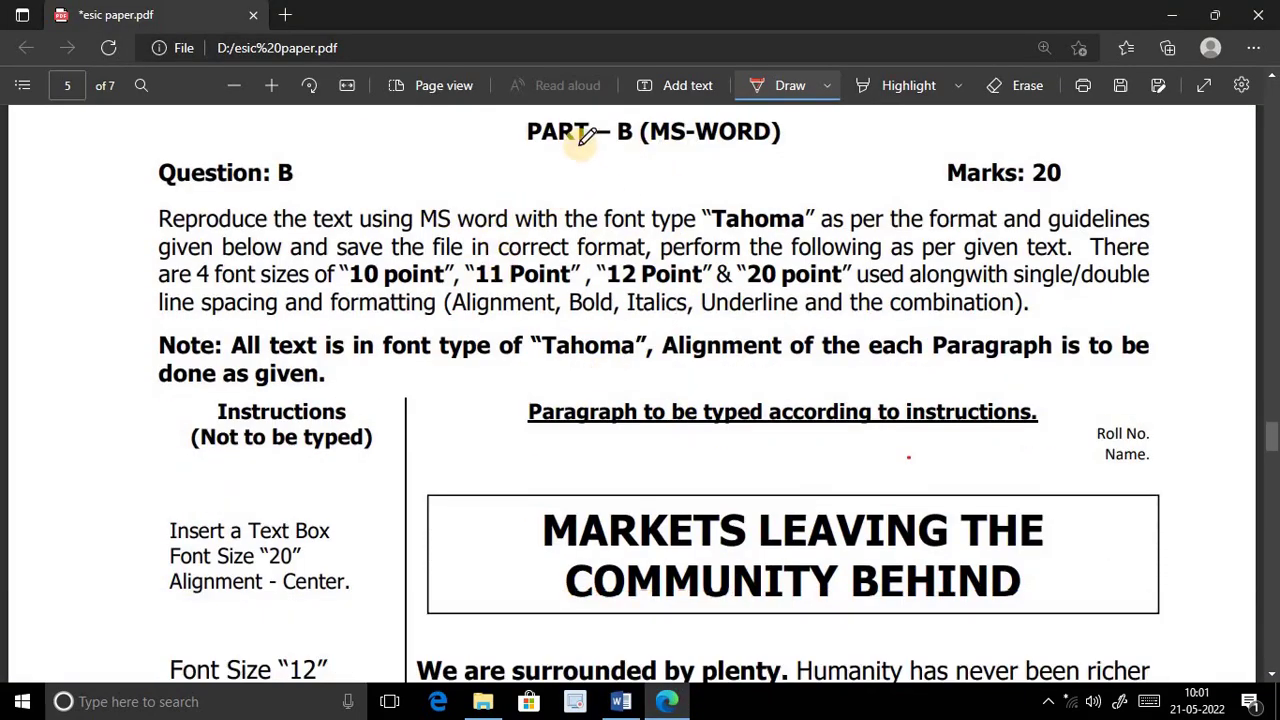
left_click(661, 150)
left_click_drag(661, 150, 537, 156)
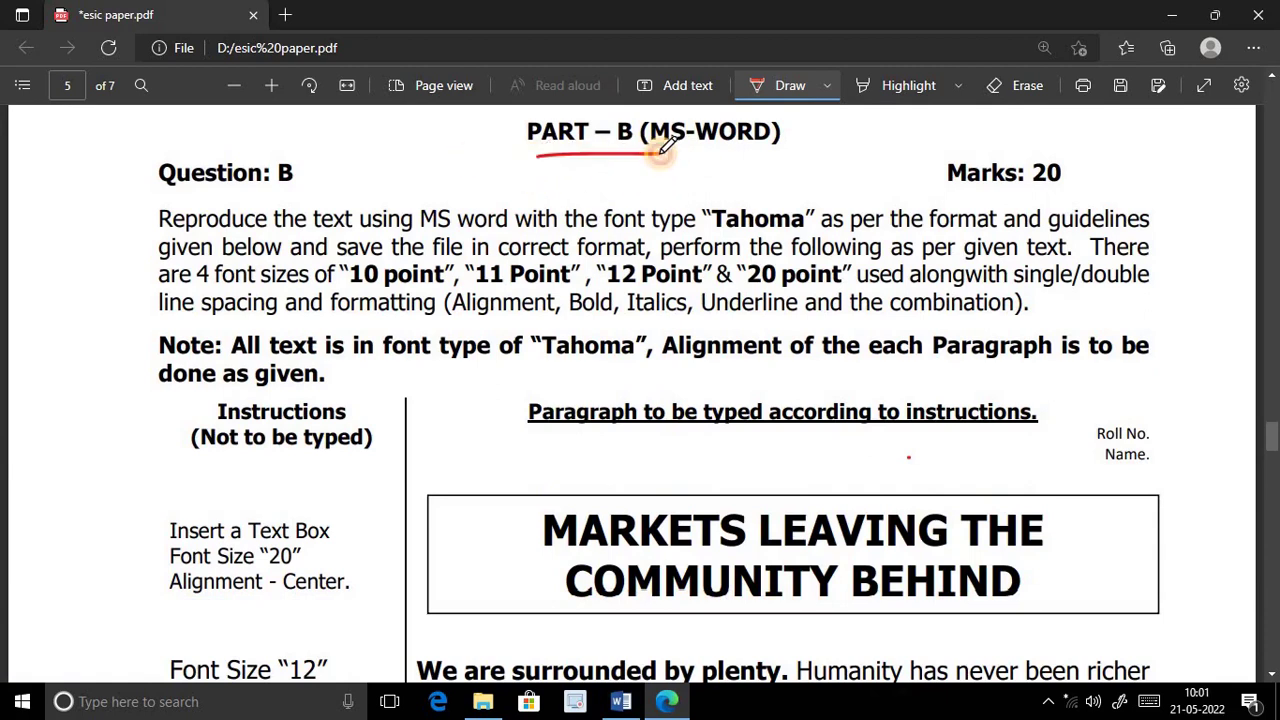
left_click_drag(586, 108, 515, 145)
left_click_drag(598, 167, 580, 108)
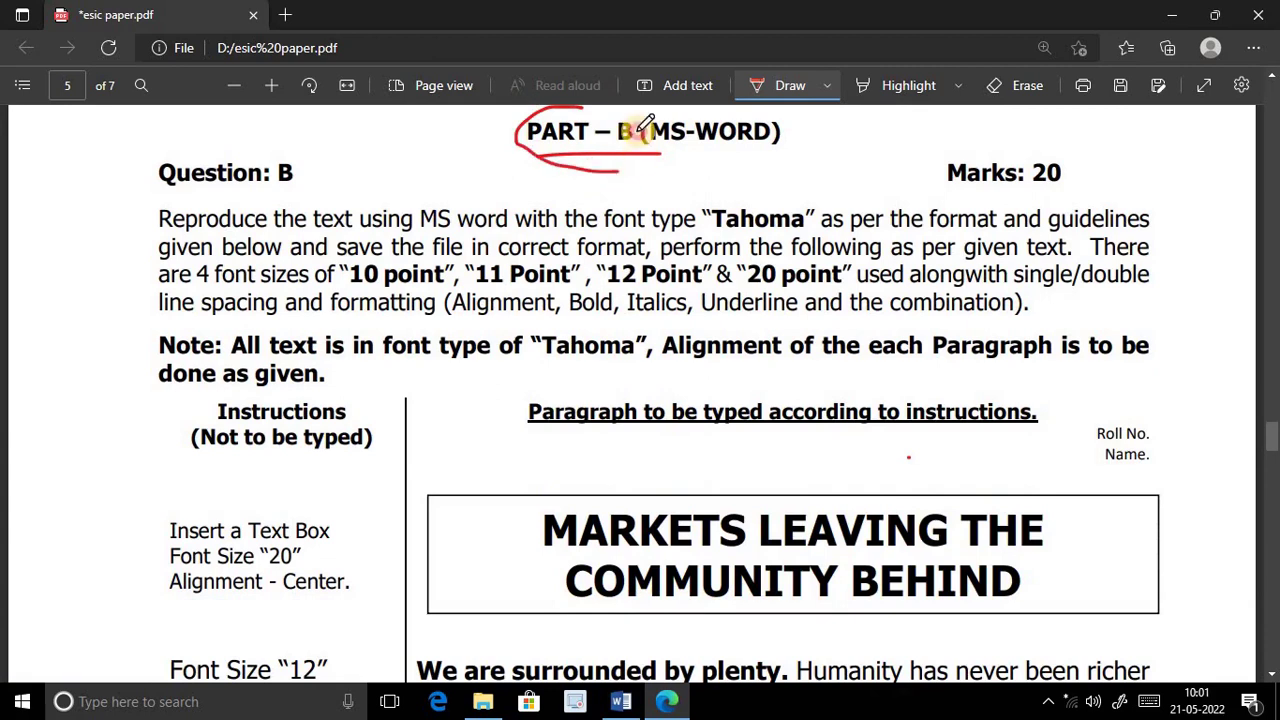
Underline (MS-WORD), Marks: 20, Question: B, 'Reproduce the text using' and 'correct format' in red
left_click_drag(763, 153, 772, 160)
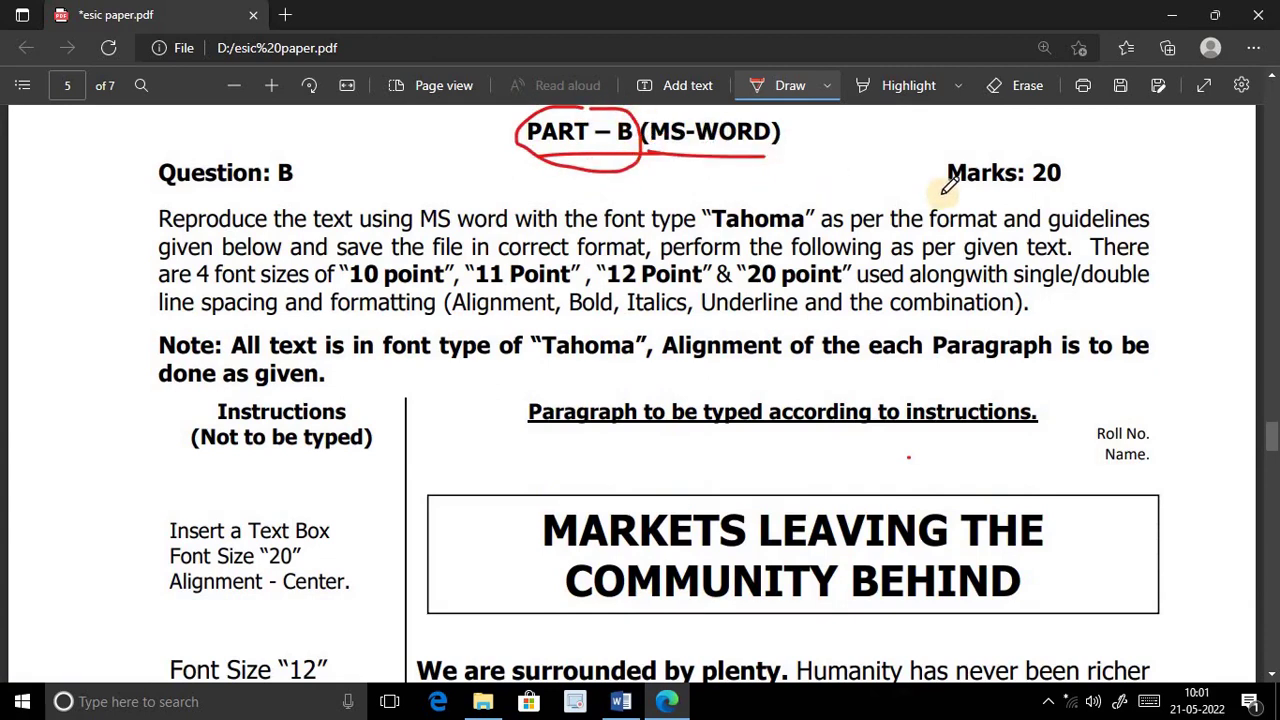
left_click_drag(948, 191, 1114, 190)
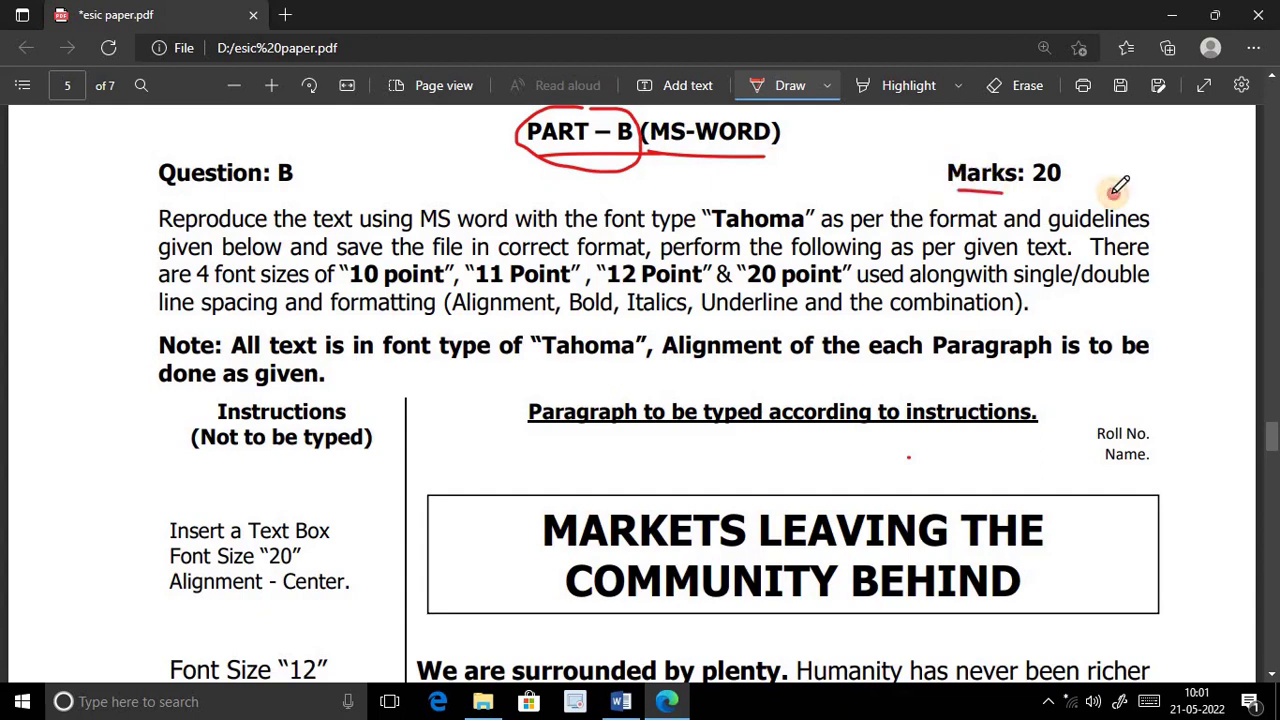
left_click_drag(70, 165, 190, 182)
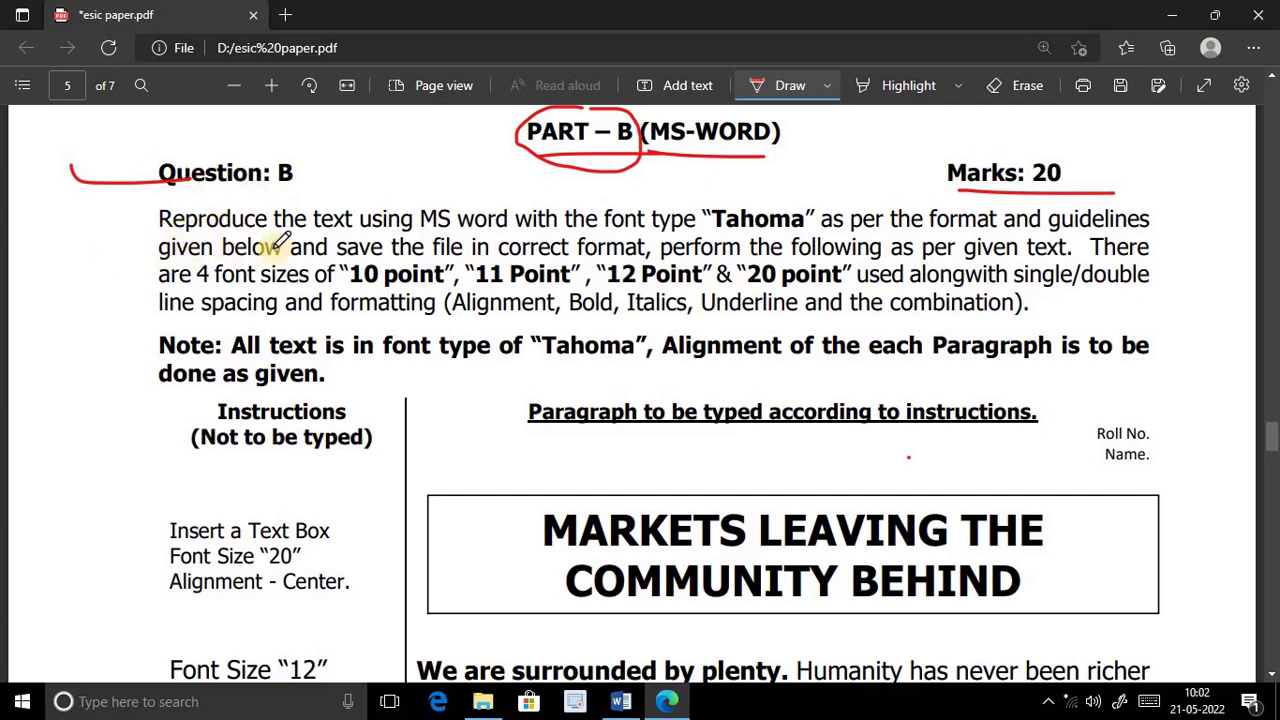
left_click_drag(158, 233, 512, 233)
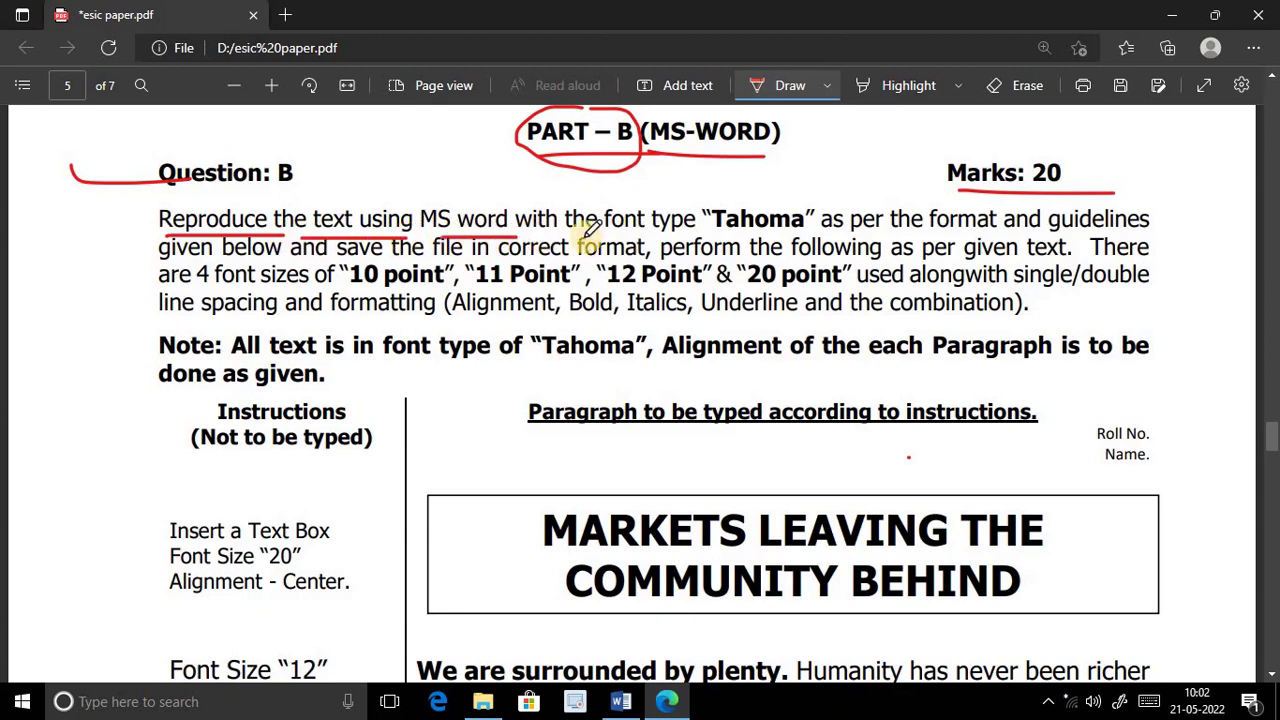
left_click_drag(584, 257, 663, 257)
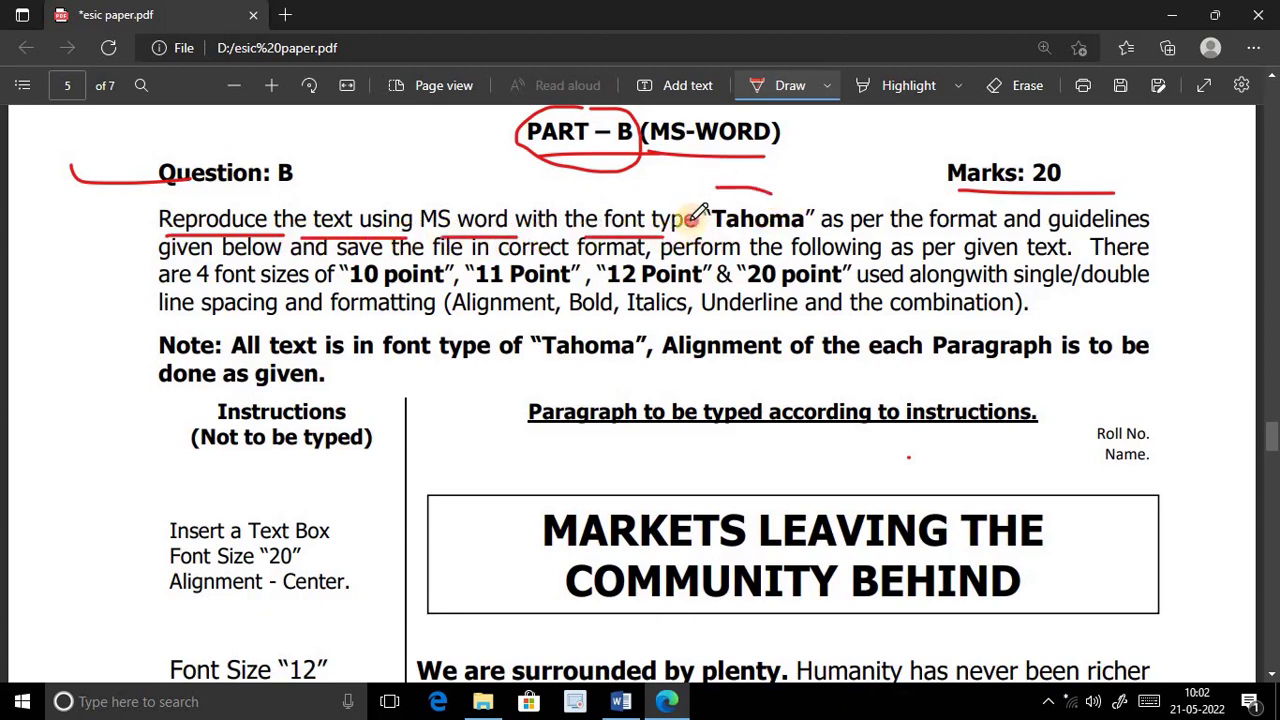
Circle Tahoma and underline 'following as per given guidelines', 'given below' and '11 Point' in red
mouse_move(771, 192)
left_mouse_down()
mouse_move(690, 215)
mouse_move(778, 192)
left_mouse_up()
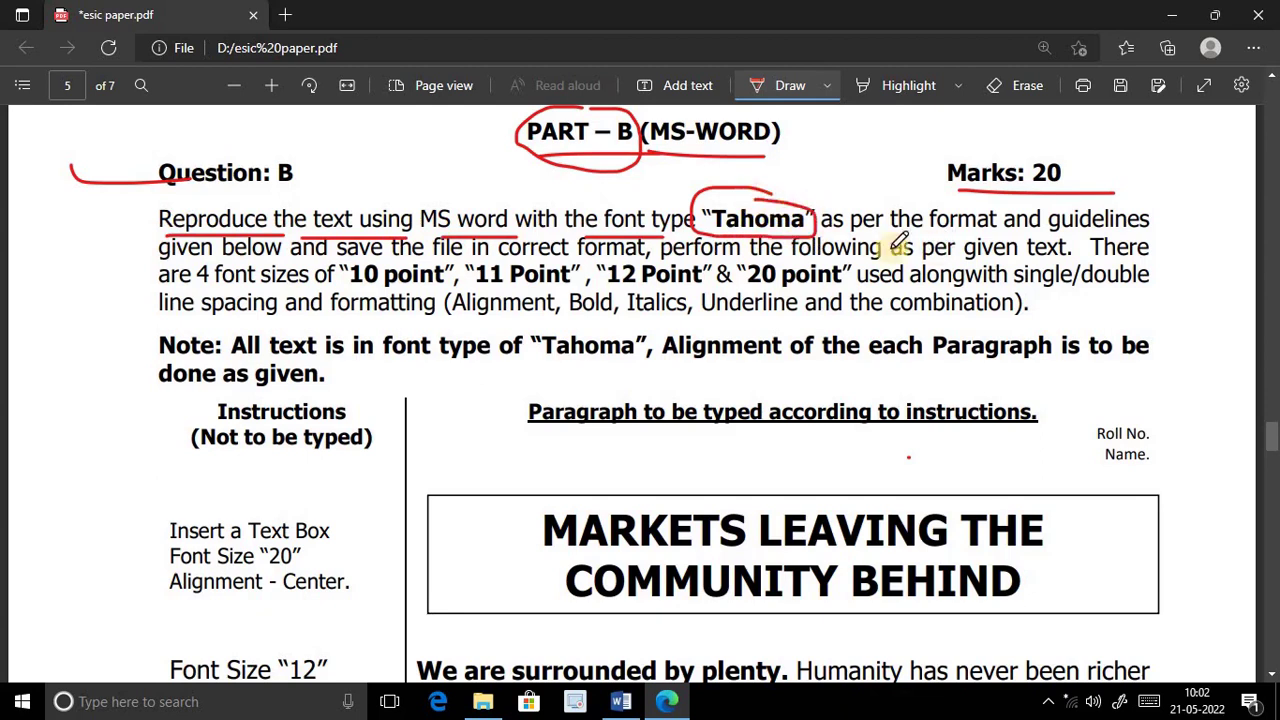
left_click_drag(993, 238, 875, 240)
left_click_drag(1094, 238, 1178, 236)
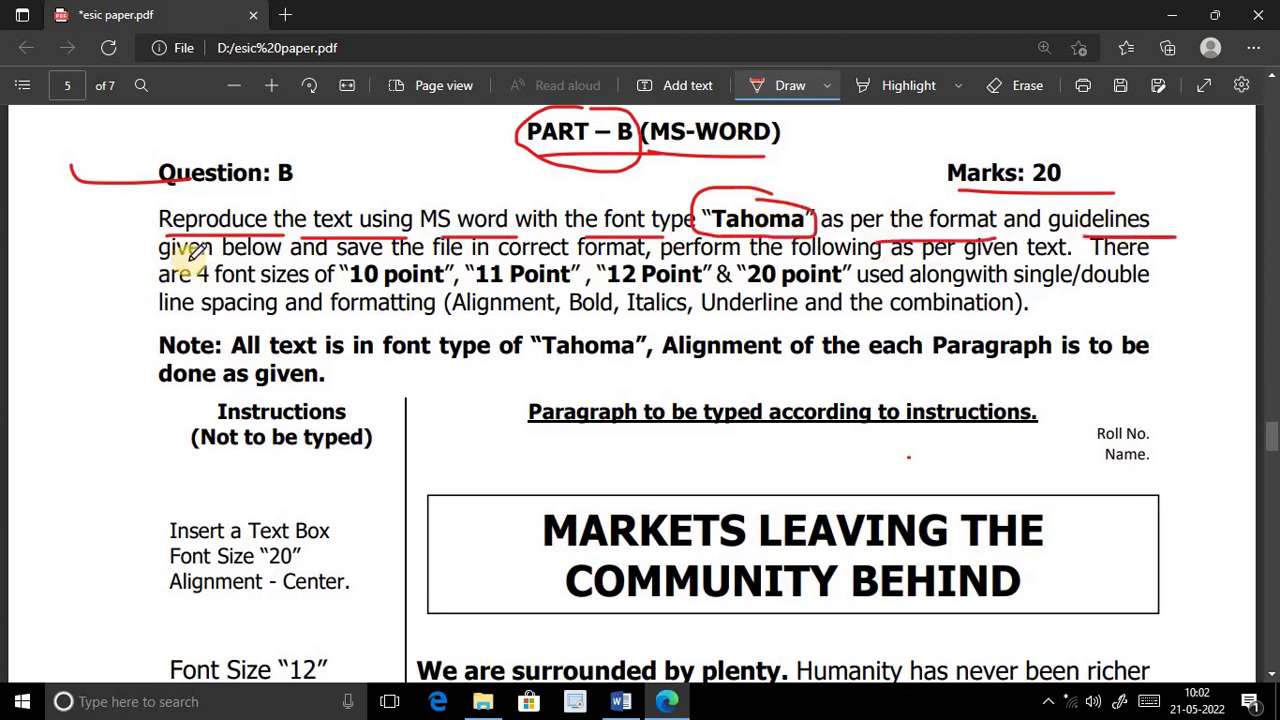
left_click_drag(160, 262, 424, 262)
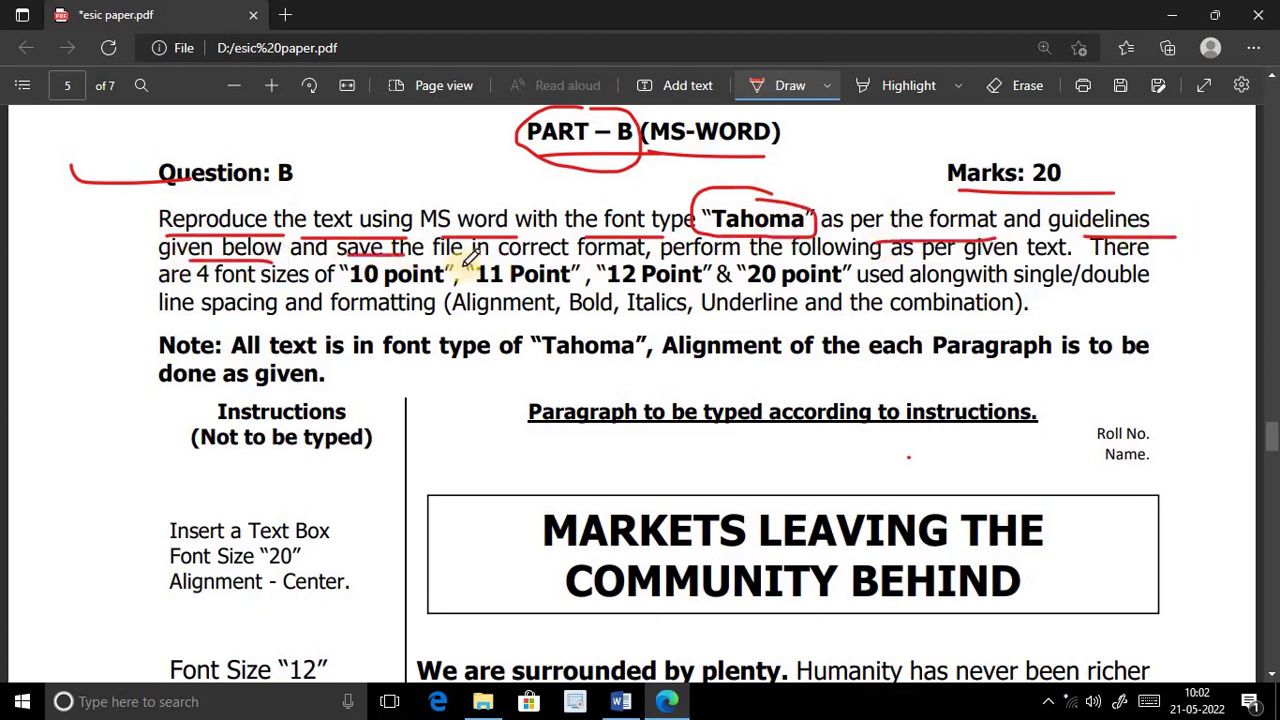
left_click_drag(541, 258, 586, 256)
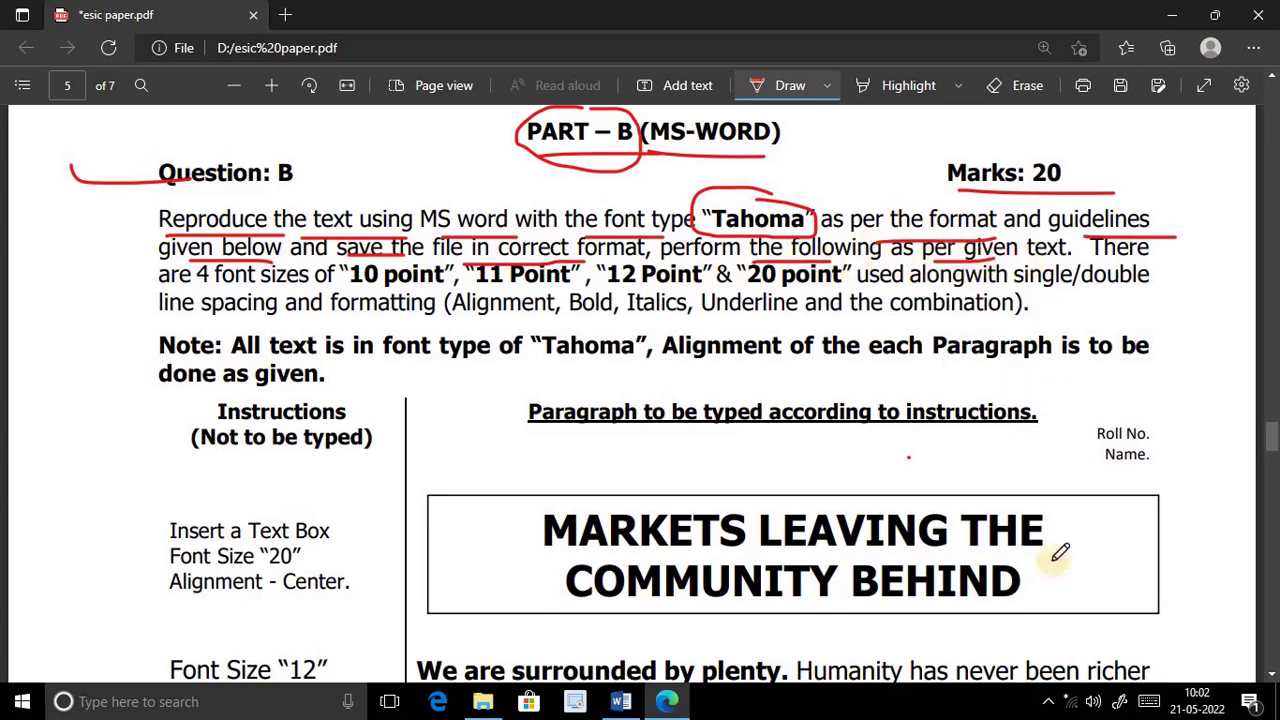
Underline the four font sizes, 10 point, double line spacing and formatting requirements in red
left_click_drag(1178, 266, 1105, 268)
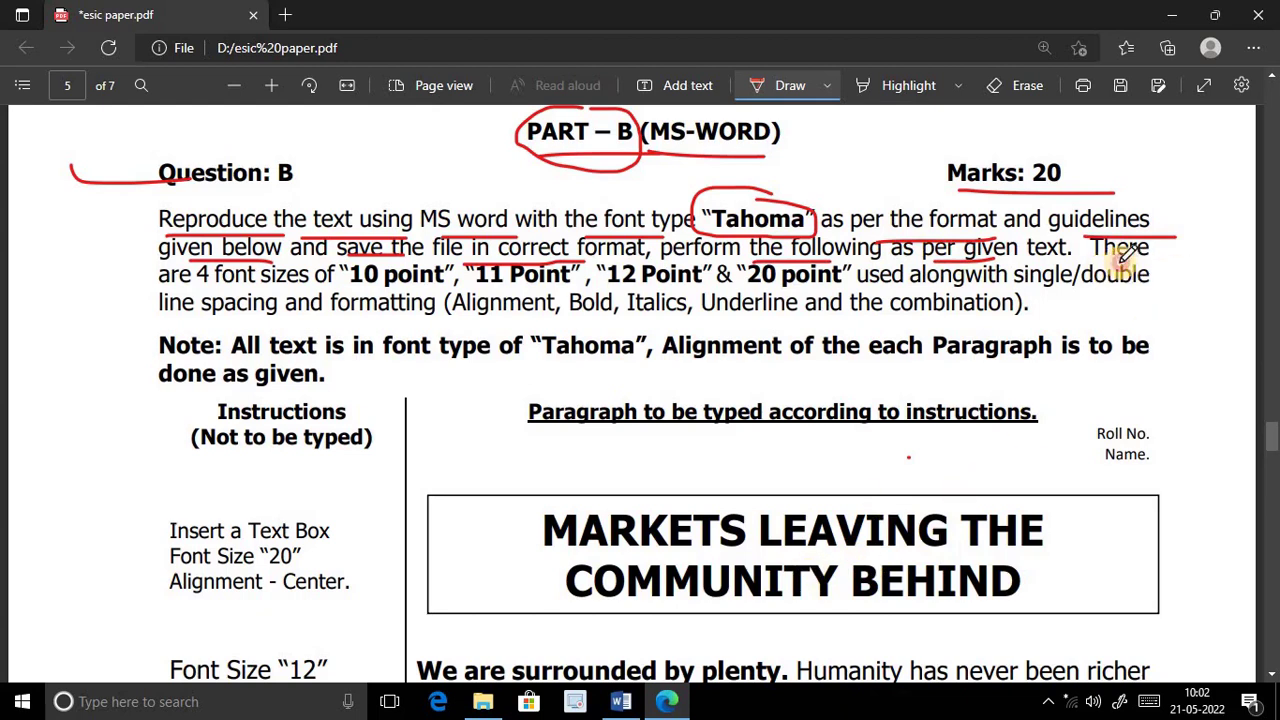
left_click_drag(160, 290, 310, 289)
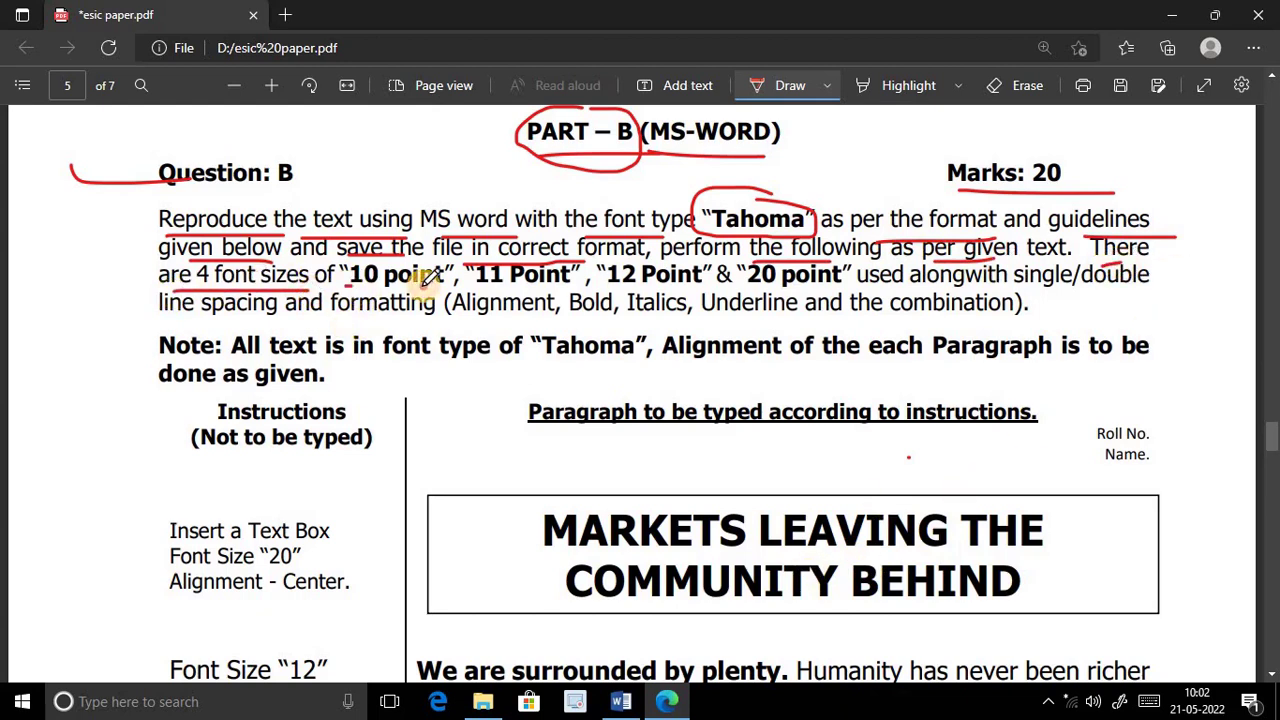
left_click_drag(350, 290, 440, 290)
mouse_move(470, 290)
left_mouse_down()
mouse_move(688, 310)
mouse_move(1010, 290)
mouse_move(1090, 270)
mouse_move(1122, 293)
left_mouse_up()
left_click_drag(172, 326, 305, 326)
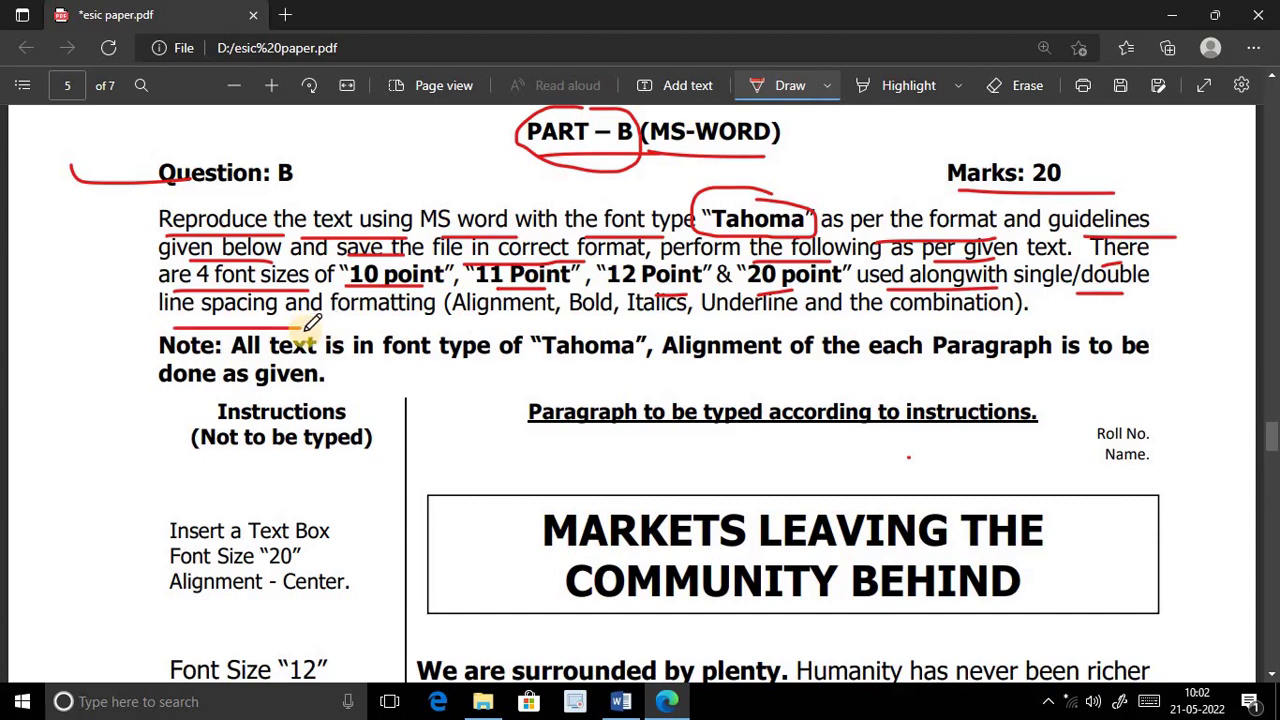
left_click_drag(333, 323, 935, 320)
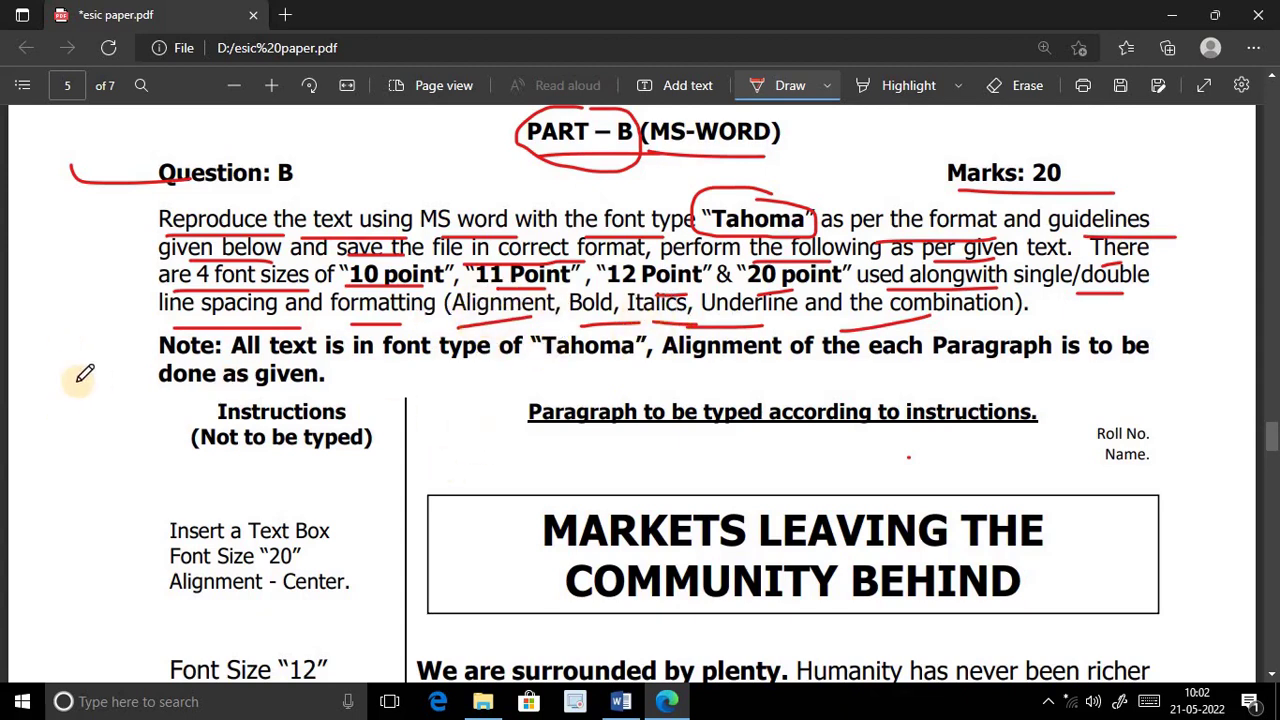
Mark the Note line, circle Tahoma, underline '(Not to be typed)', and circle Roll No./Name
left_click_drag(55, 355, 140, 367)
left_click_drag(230, 366, 482, 368)
mouse_move(541, 331)
left_mouse_down()
mouse_move(512, 332)
mouse_move(600, 362)
mouse_move(643, 338)
mouse_move(606, 322)
mouse_move(528, 330)
left_mouse_up()
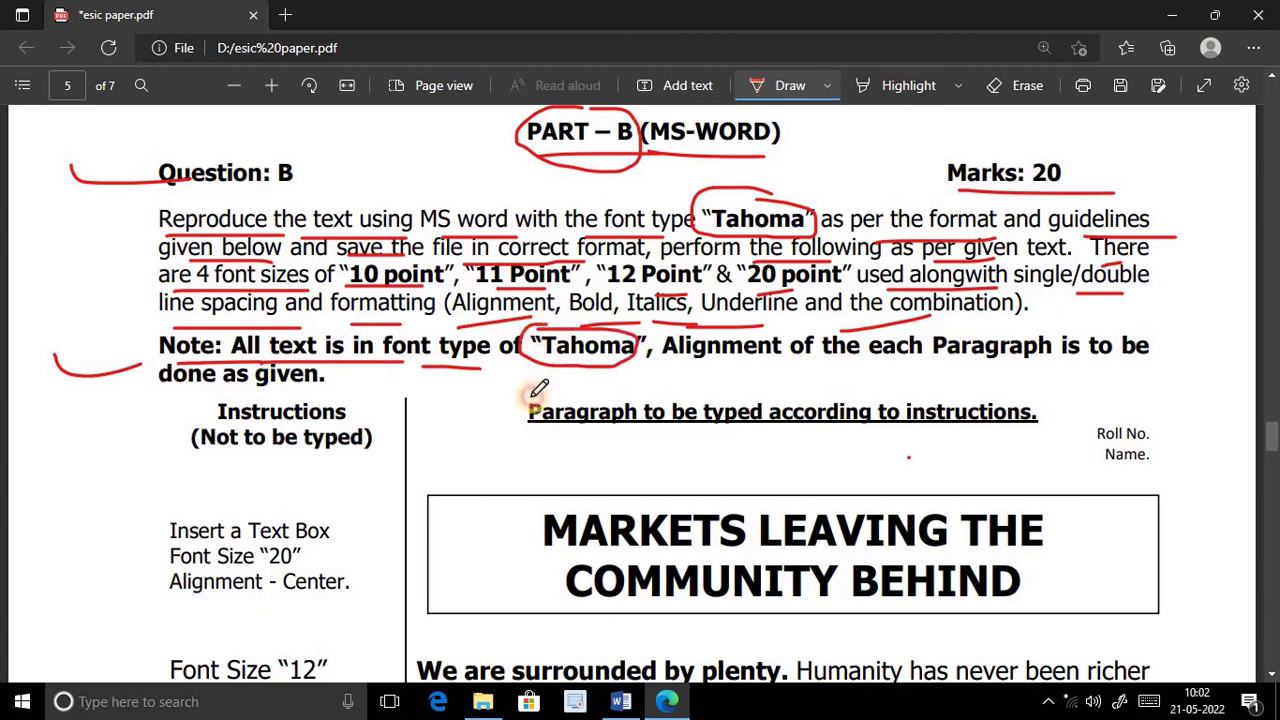
left_click_drag(665, 367, 975, 364)
left_click_drag(175, 388, 322, 386)
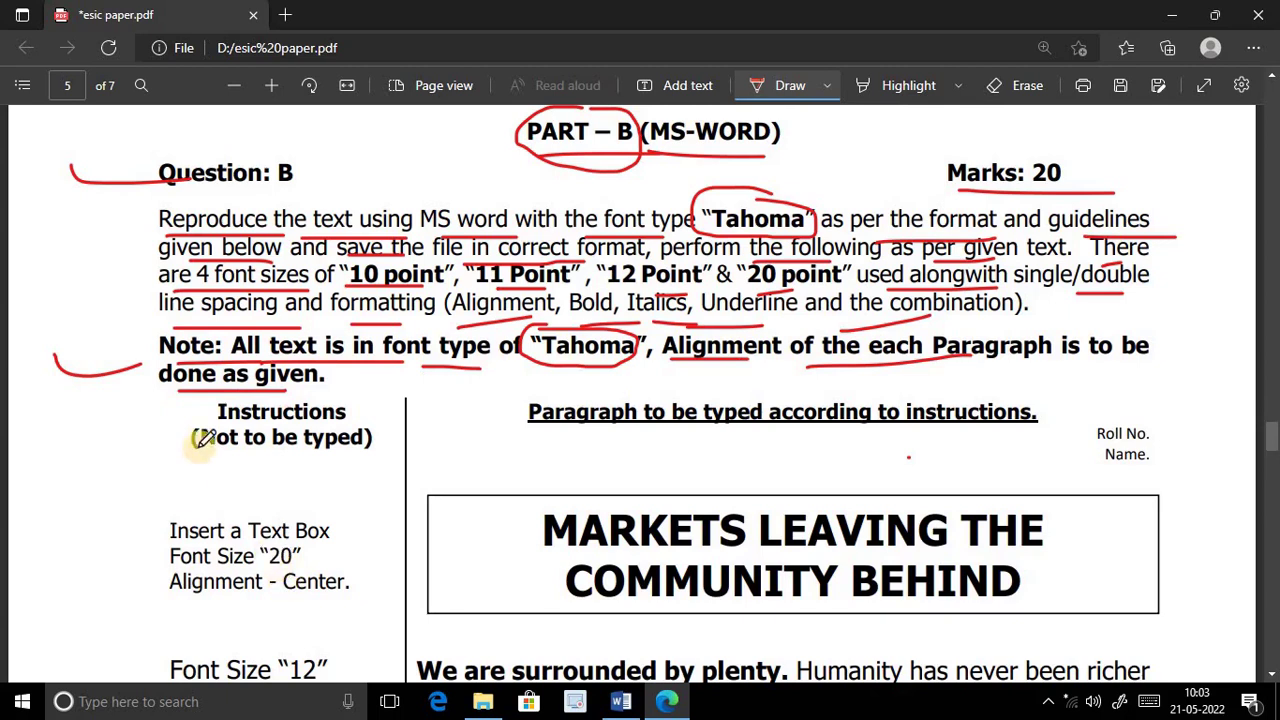
left_click_drag(218, 425, 346, 425)
left_click_drag(192, 452, 408, 452)
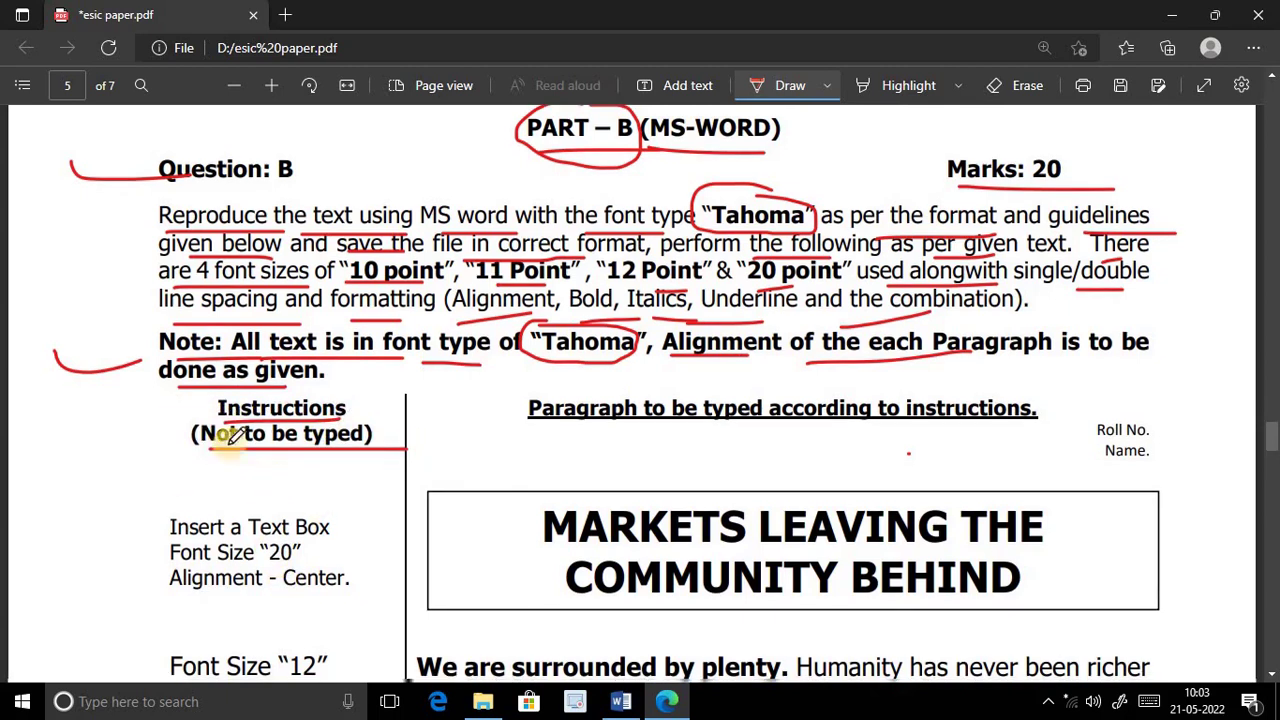
scroll(220, 440, "down", 2)
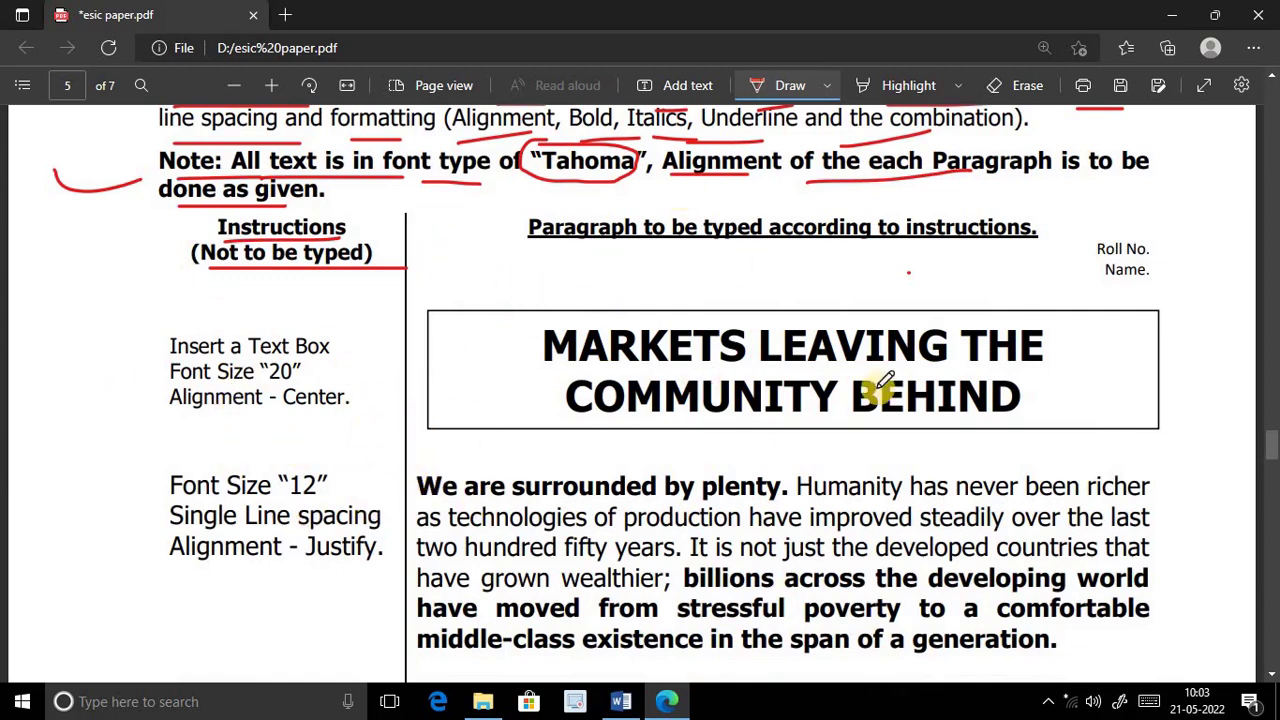
left_click_drag(1155, 219, 1171, 224)
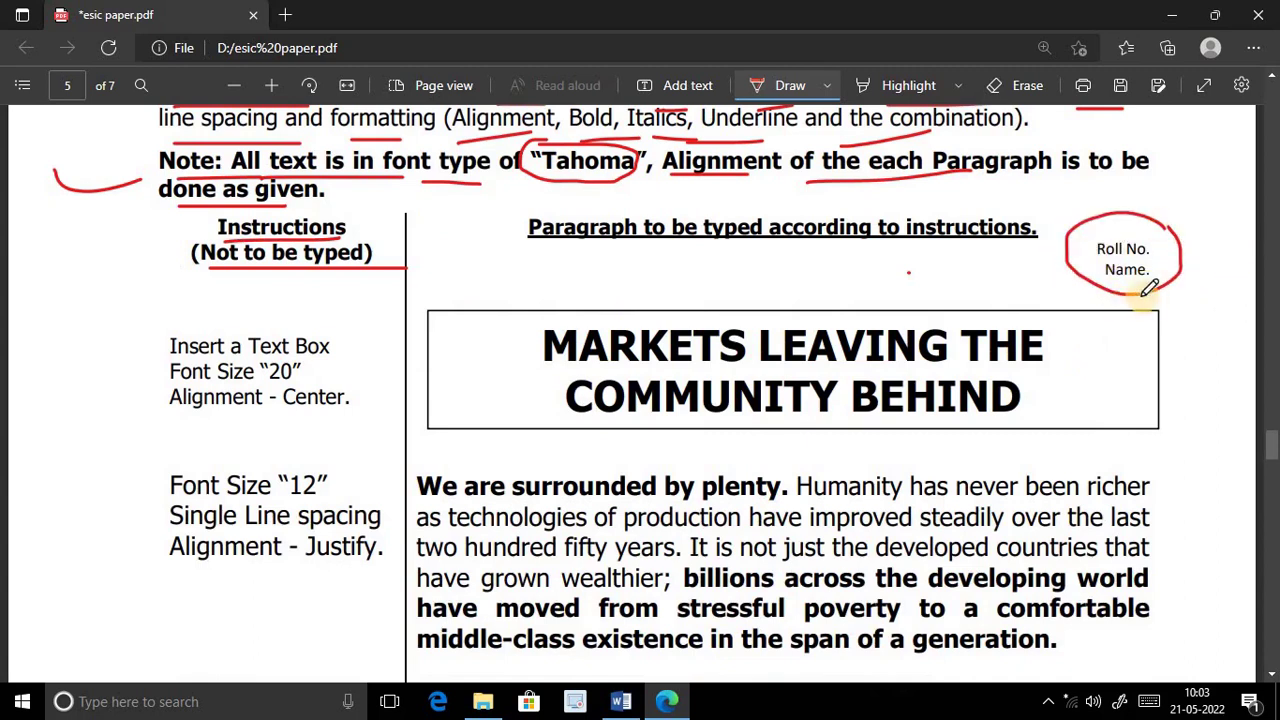
Type the Roll No. and Name lines at the top of the Word page and check them against the PDF
left_click(618, 704)
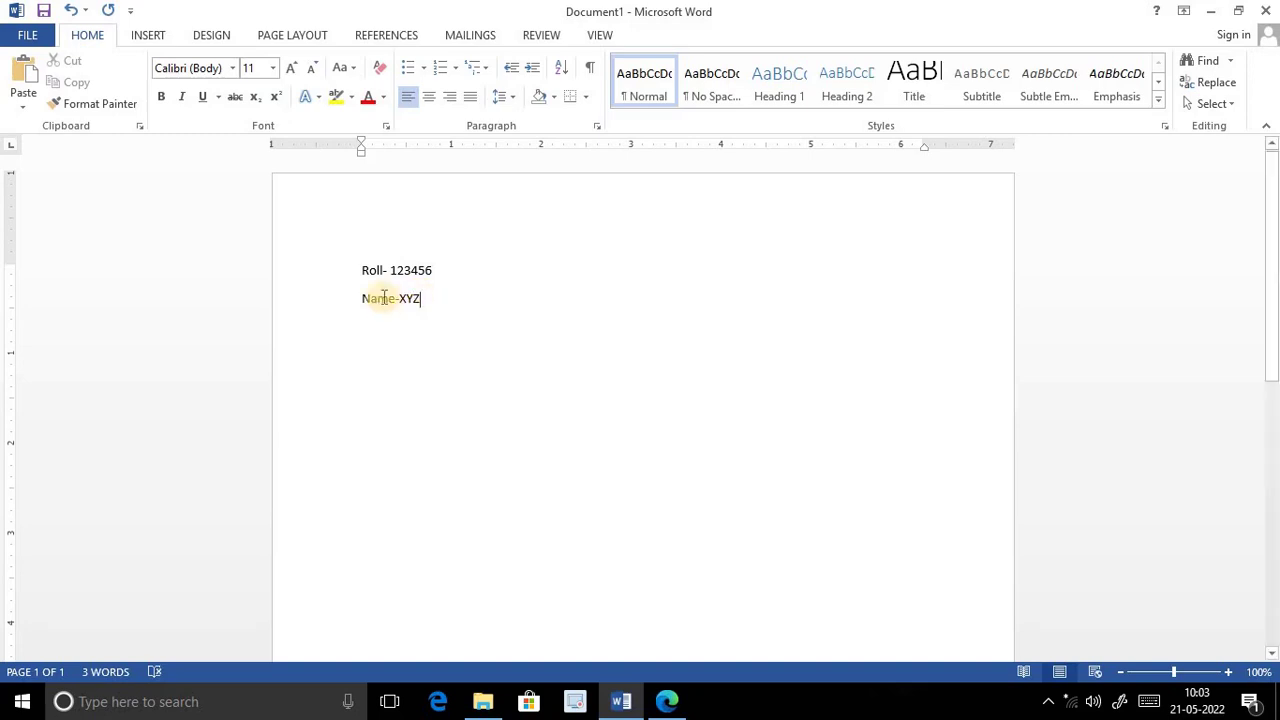
mouse_move(360, 270)
left_mouse_down()
mouse_move(411, 306)
mouse_move(410, 352)
left_mouse_up()
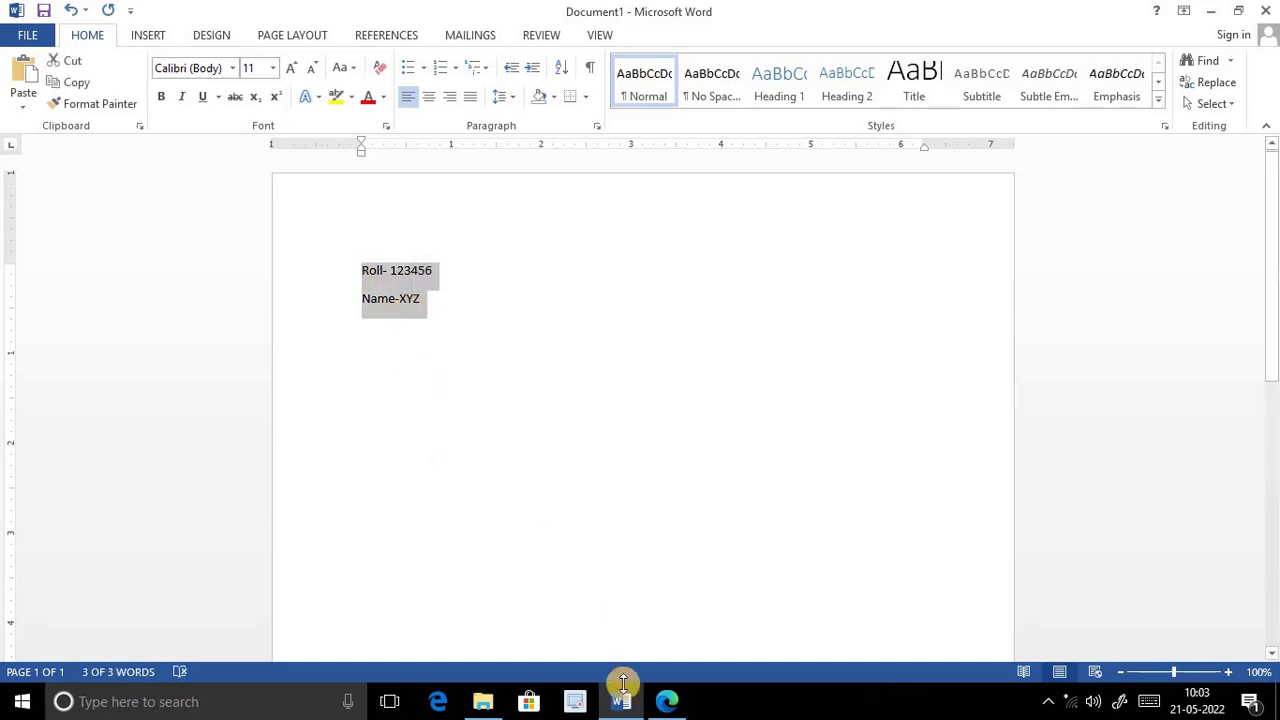
left_click(666, 701)
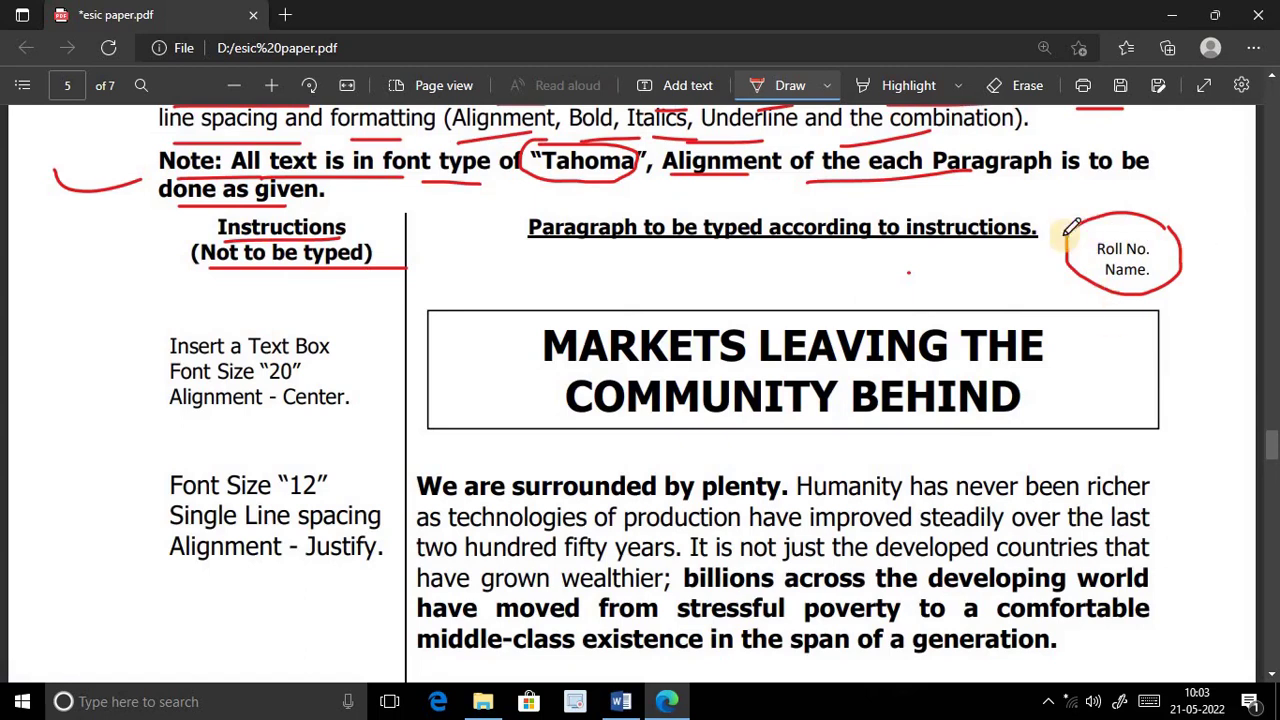
left_click(621, 701)
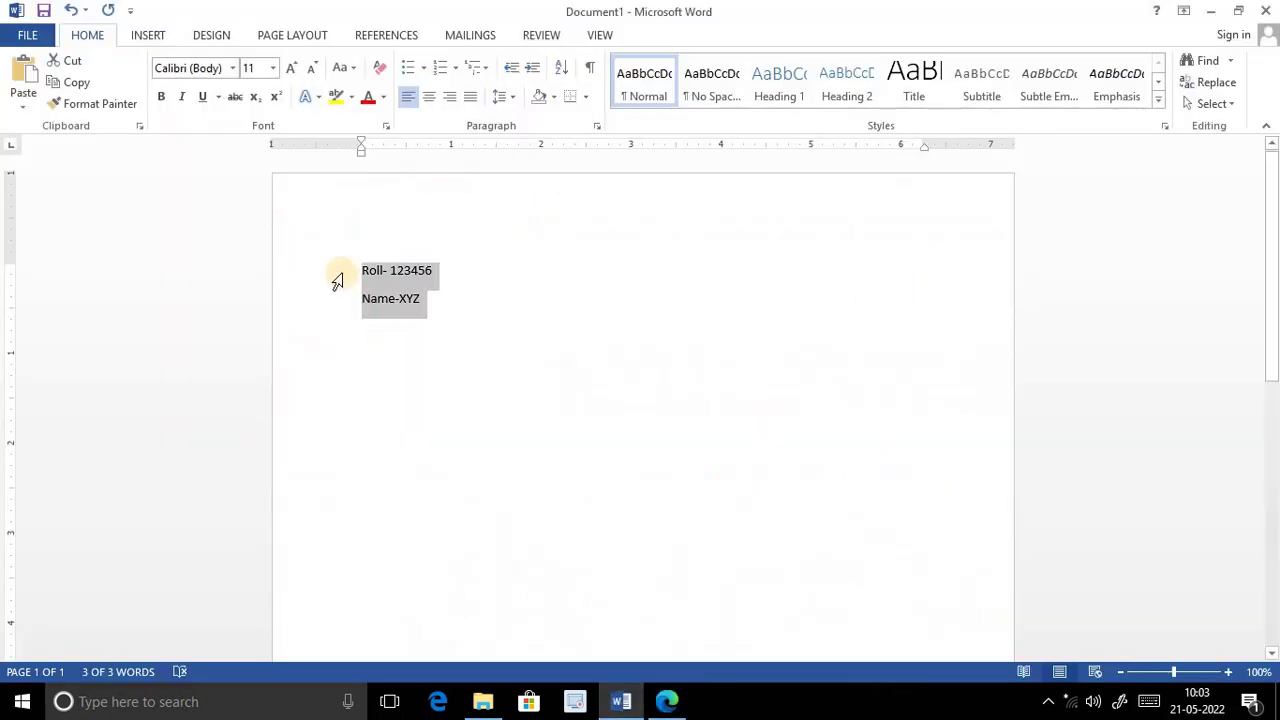
left_click(451, 363)
left_click_drag(357, 269, 413, 300)
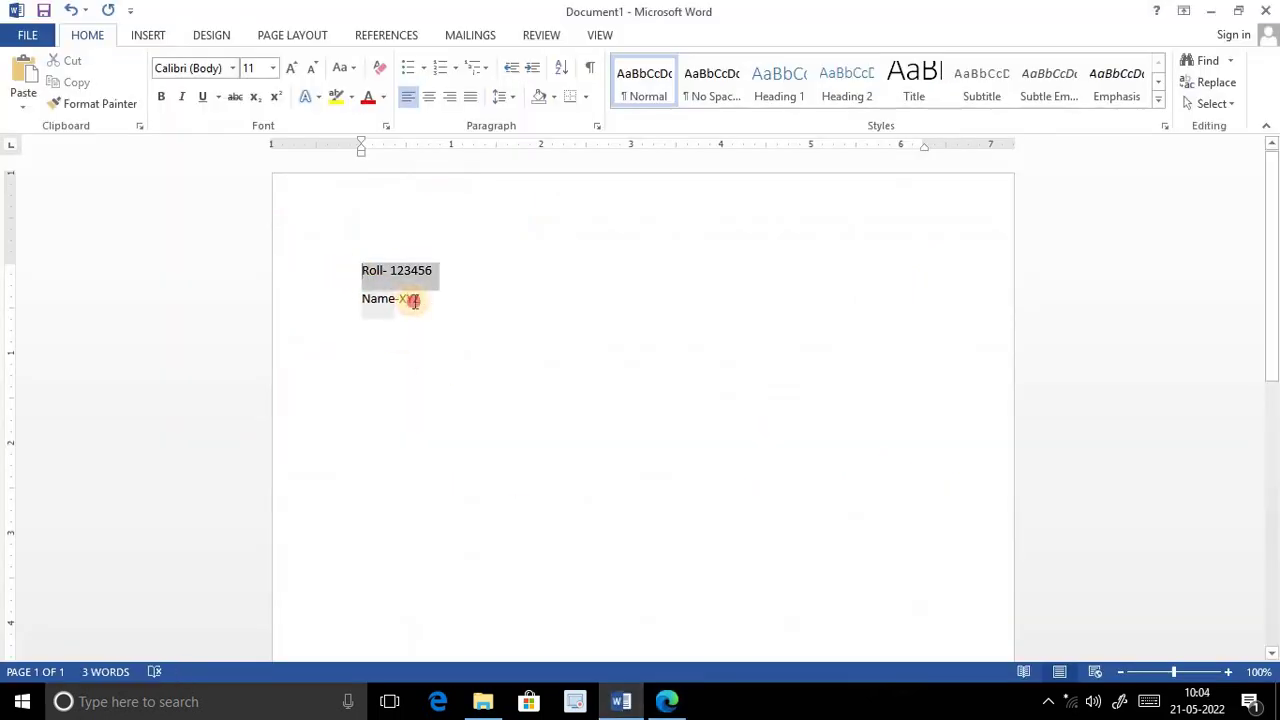
left_click(463, 331)
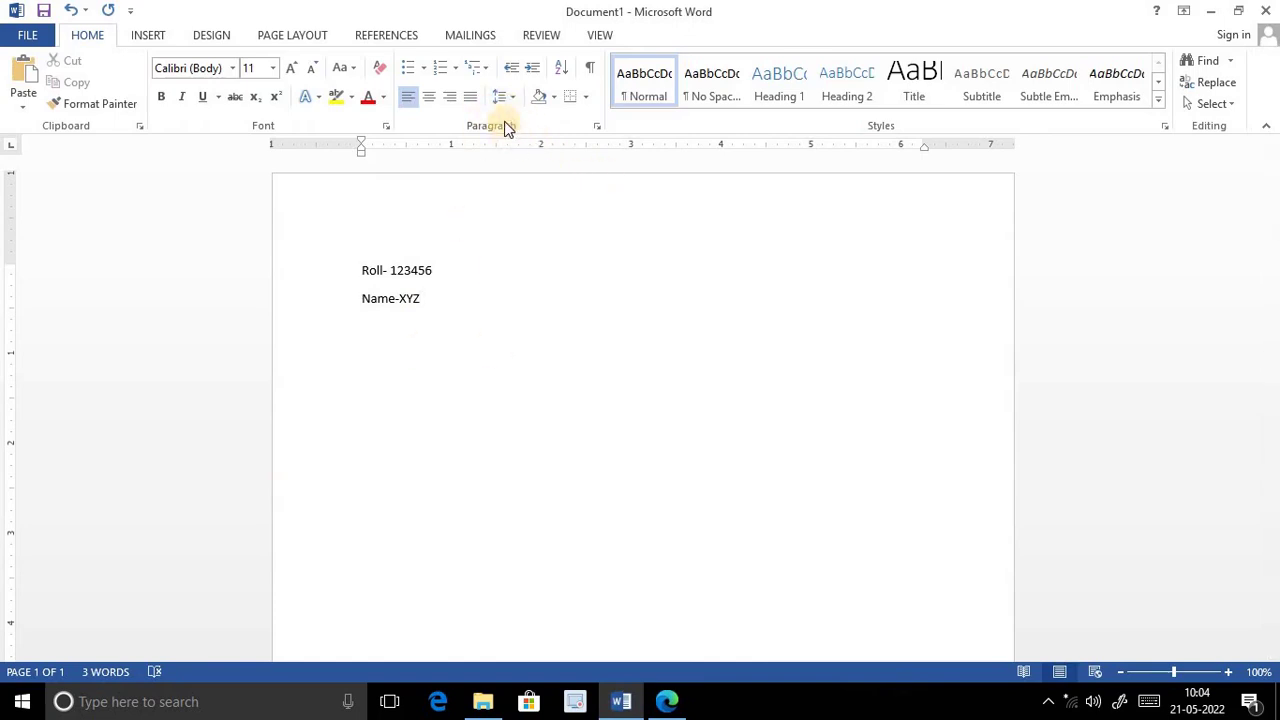
Set single line spacing with 0 pt after as the default for this document only
left_click(516, 98)
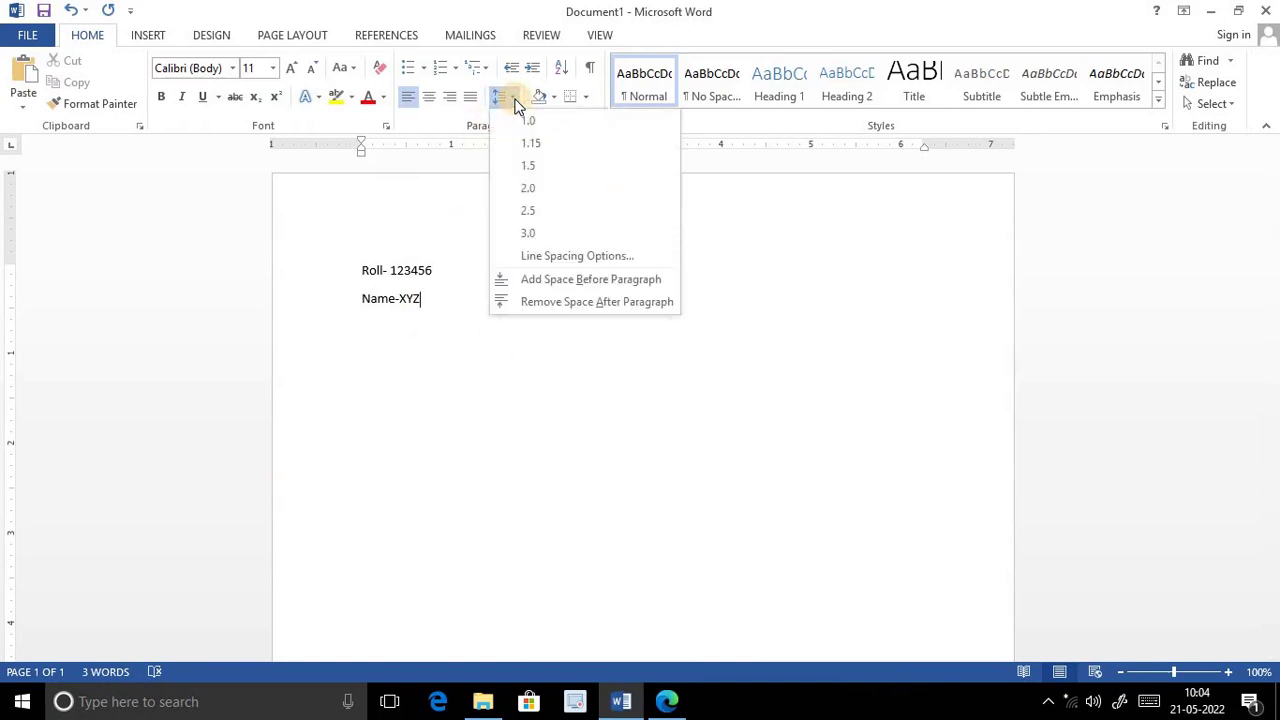
left_click(577, 256)
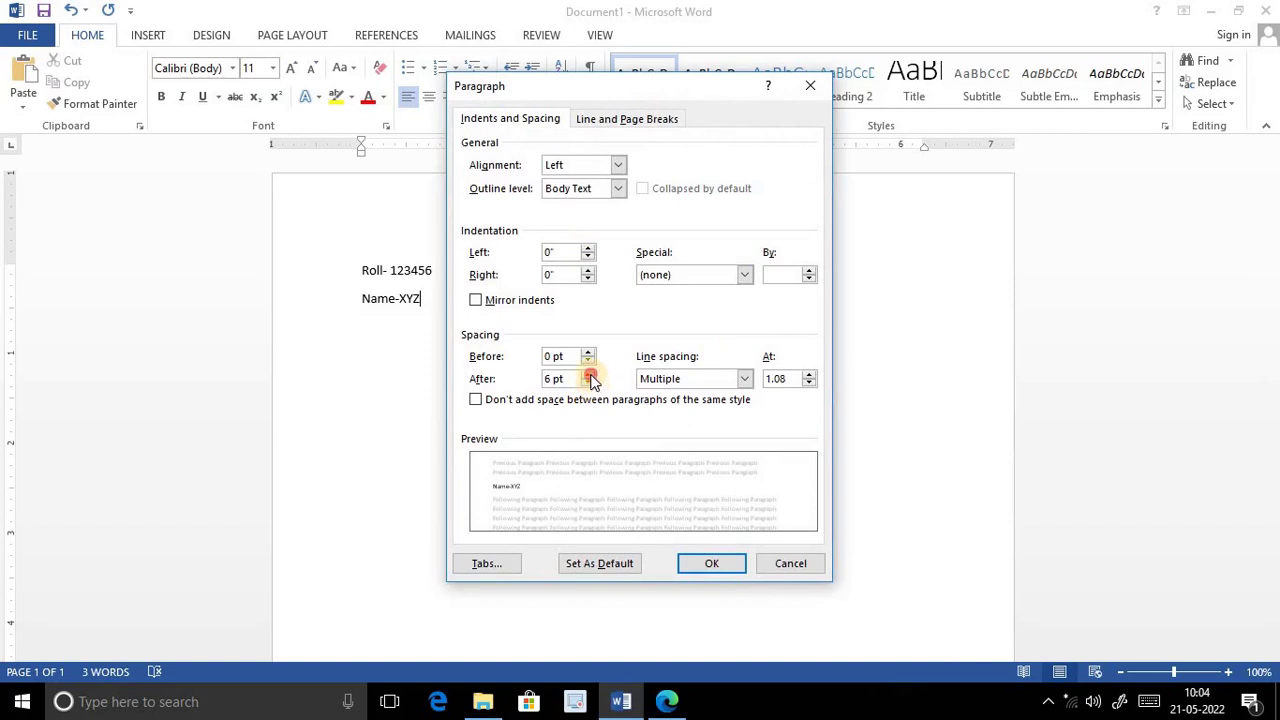
left_click(590, 376)
left_click(588, 384)
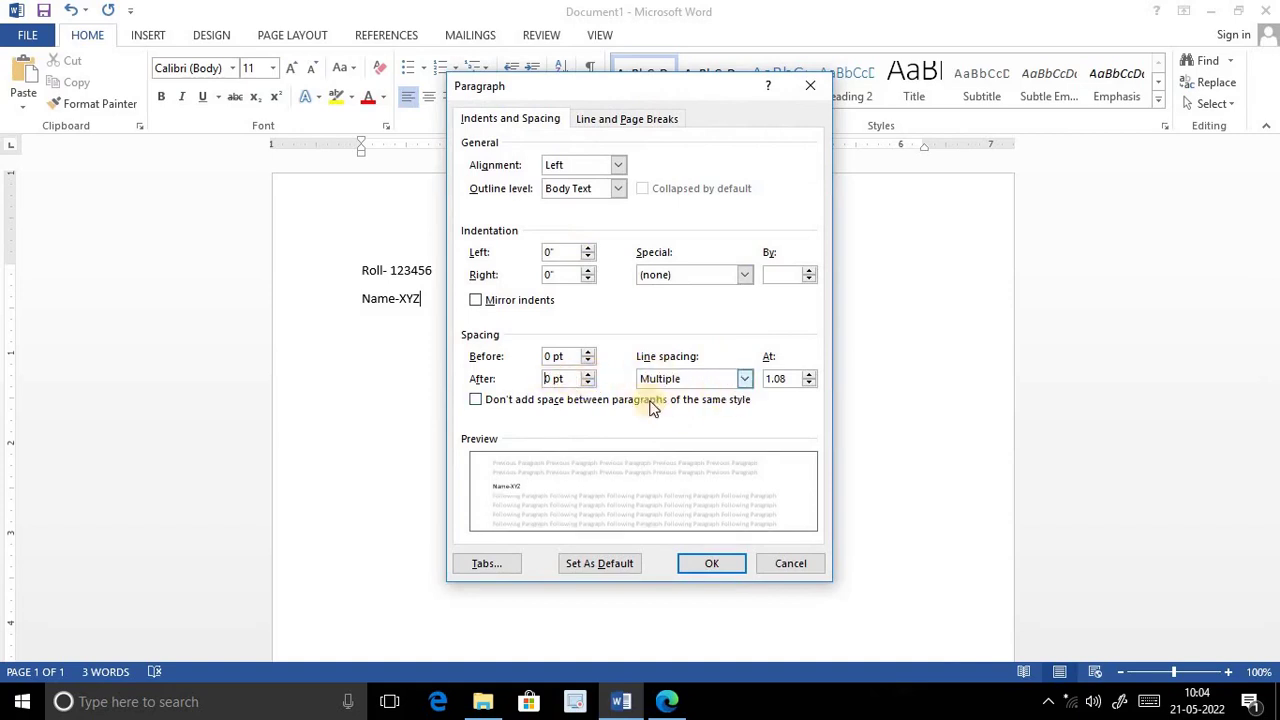
left_click(746, 390)
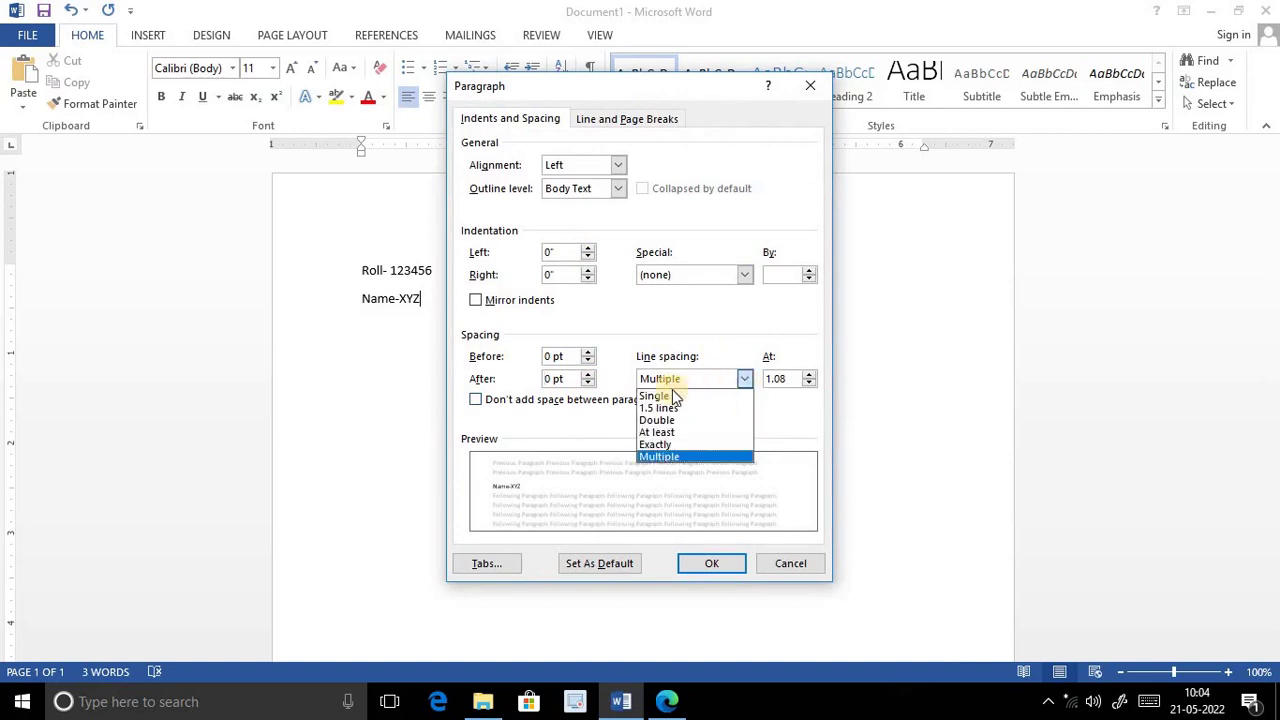
left_click(655, 396)
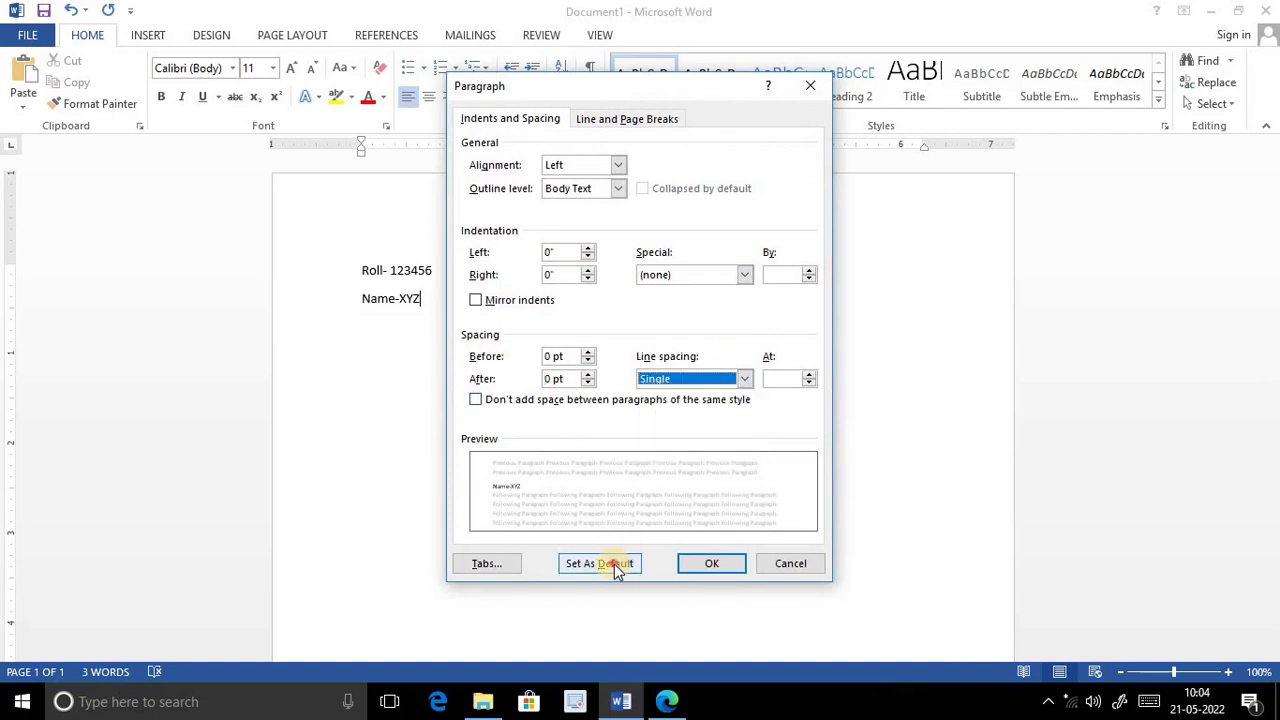
left_click(616, 566)
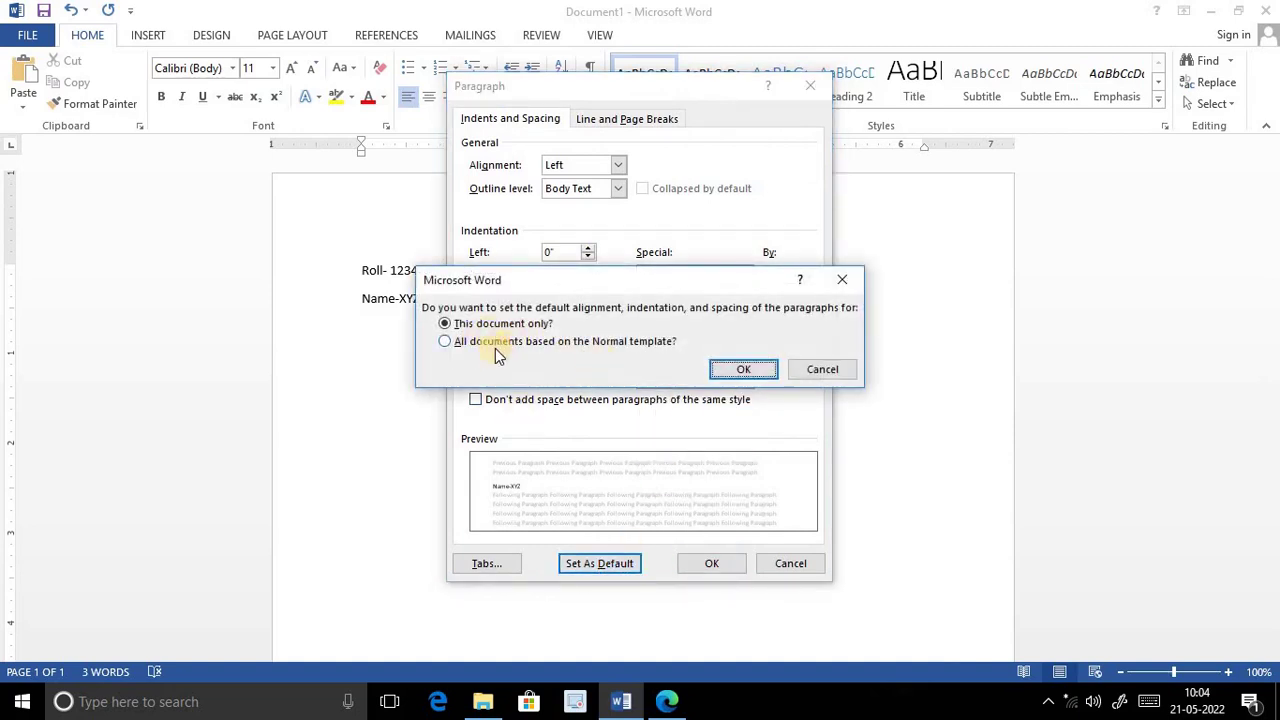
left_click(745, 369)
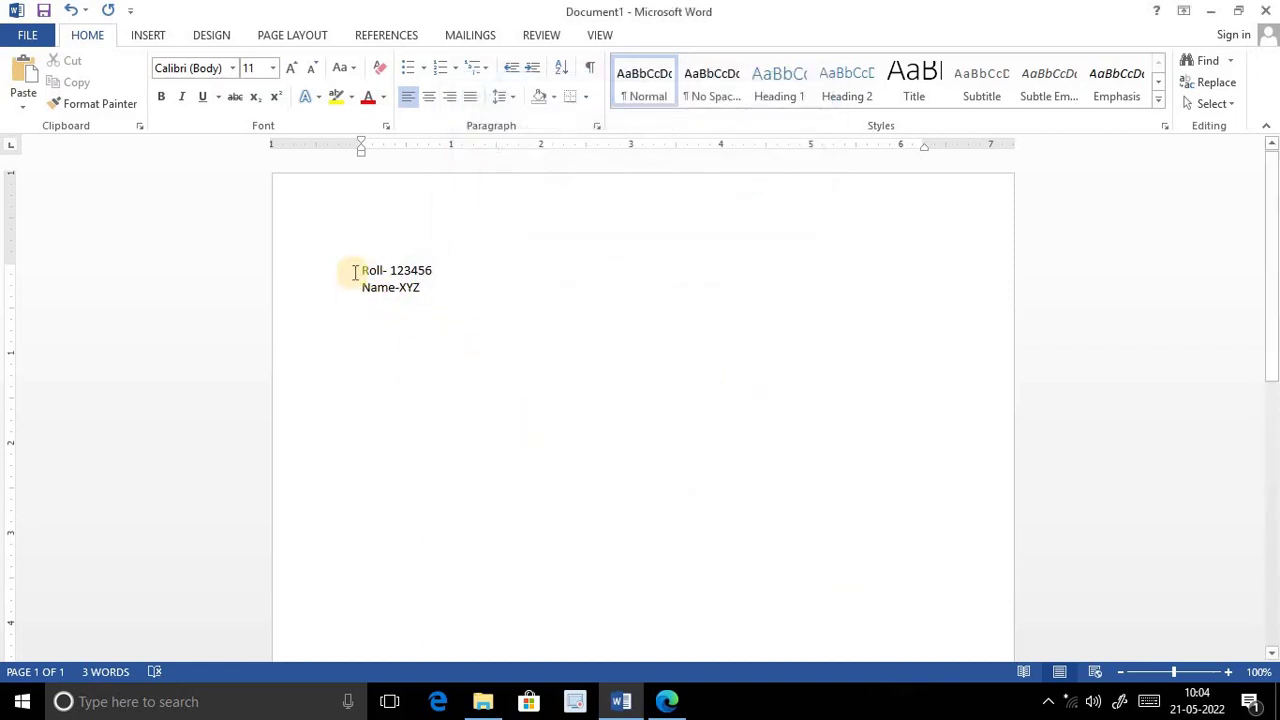
left_click(662, 700)
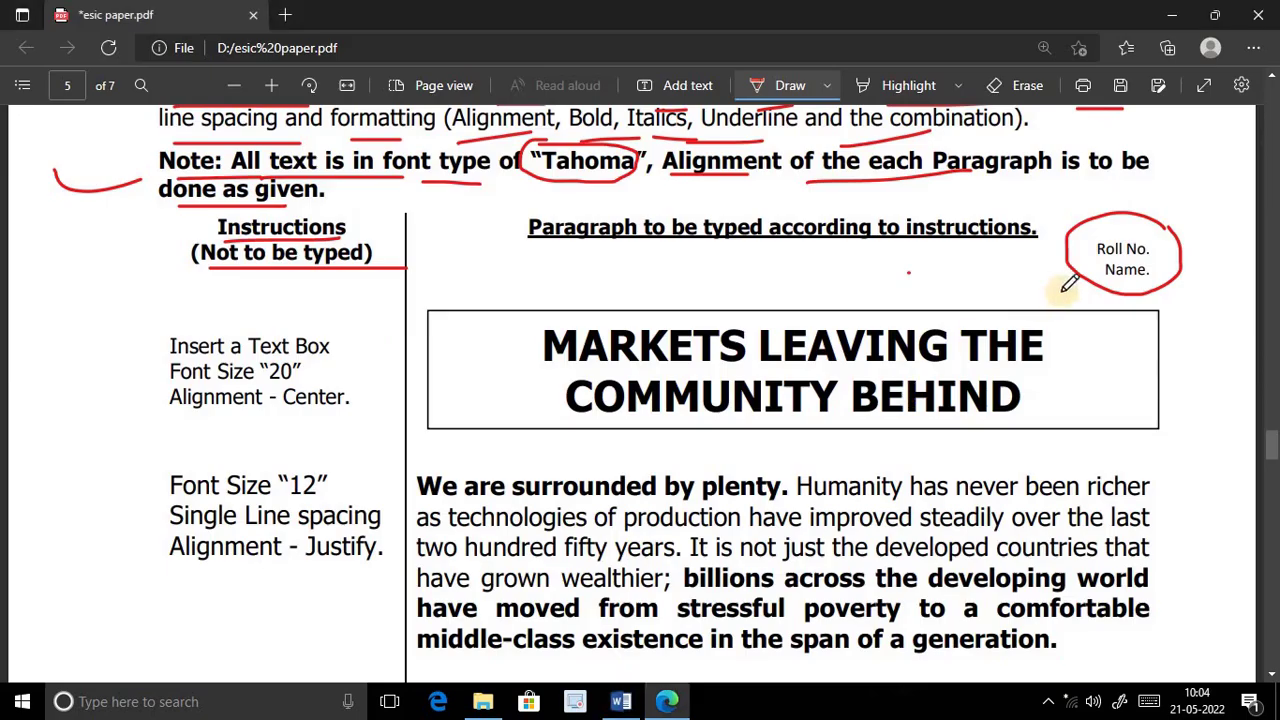
Align the Roll No. and Name lines to the right margin
left_click(620, 701)
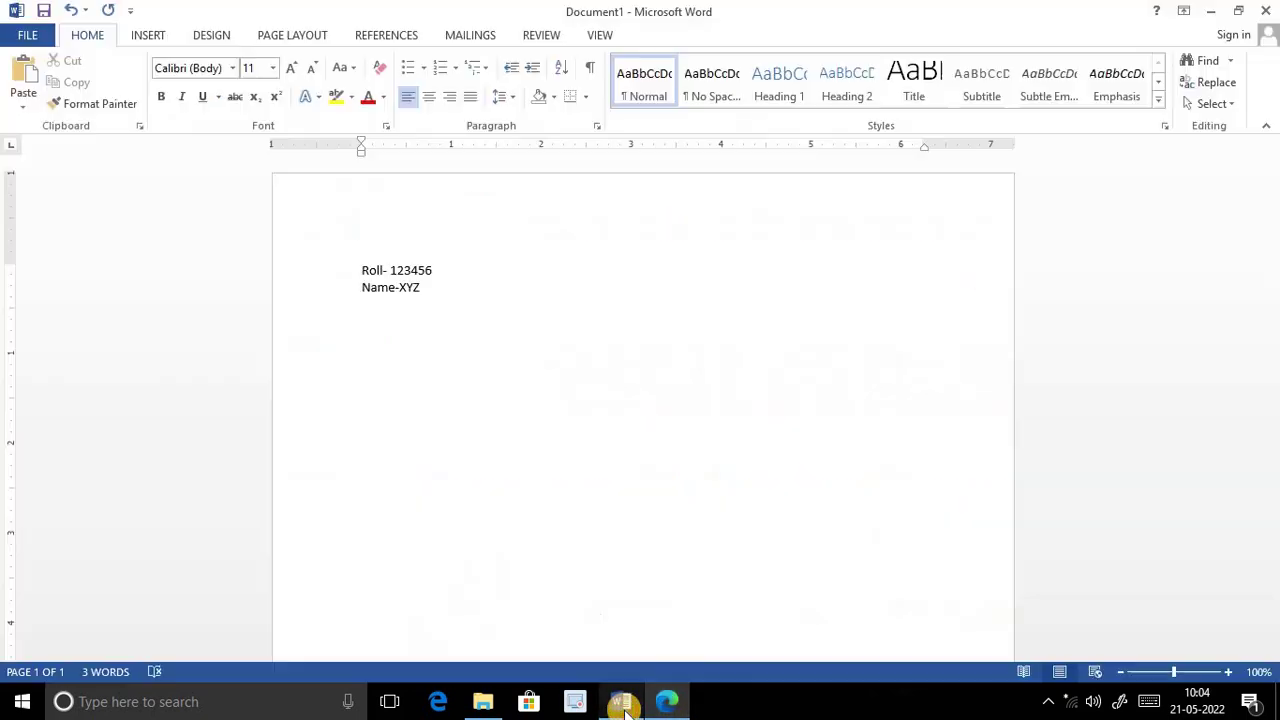
left_click_drag(357, 270, 437, 288)
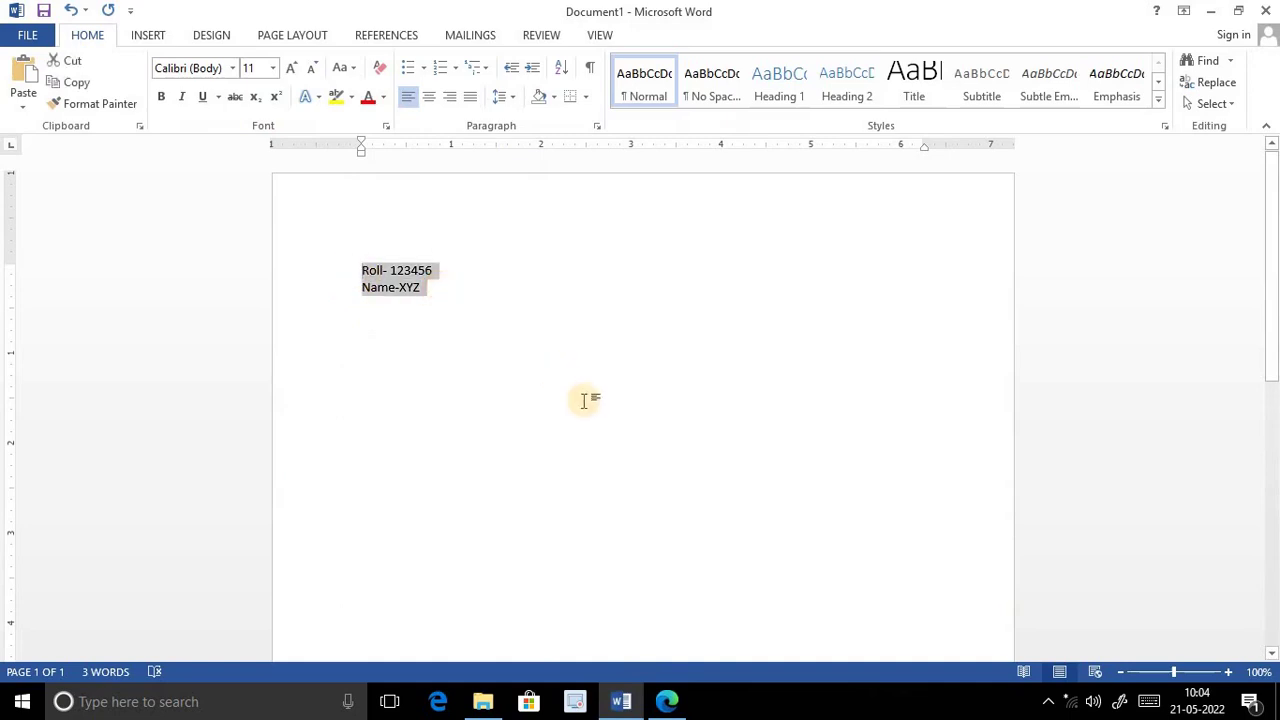
left_click(449, 96)
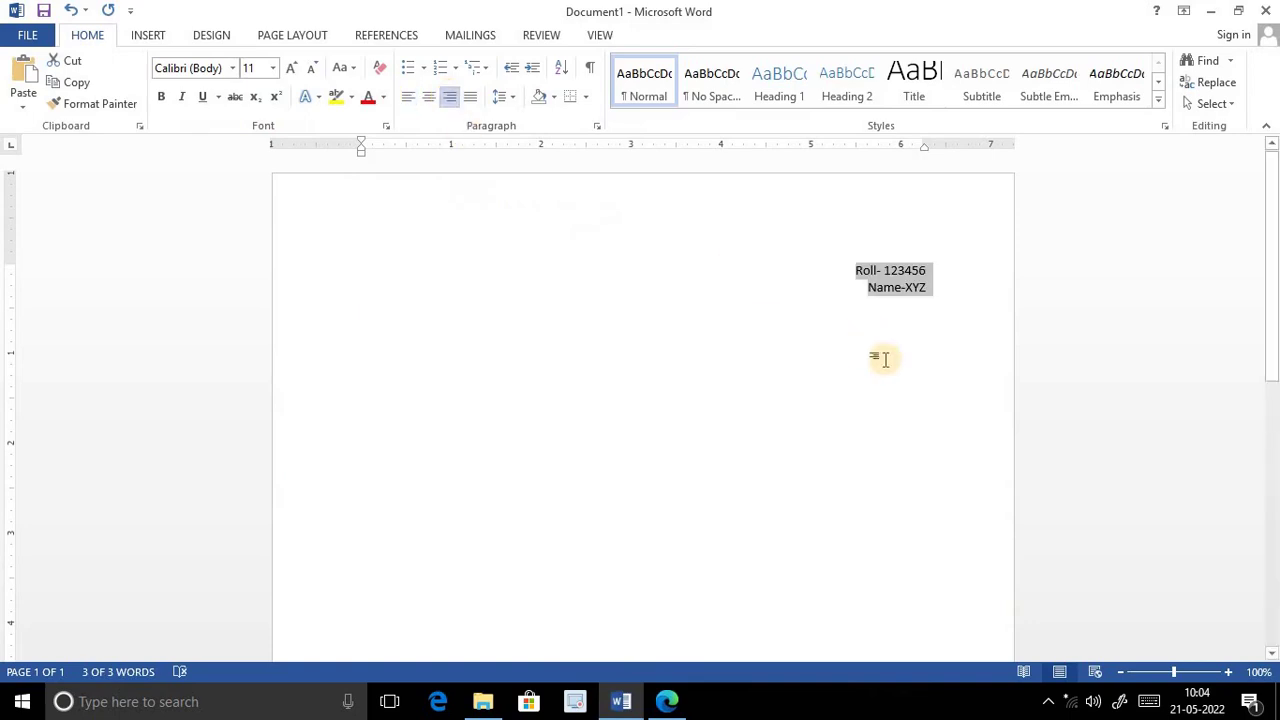
left_click(942, 296)
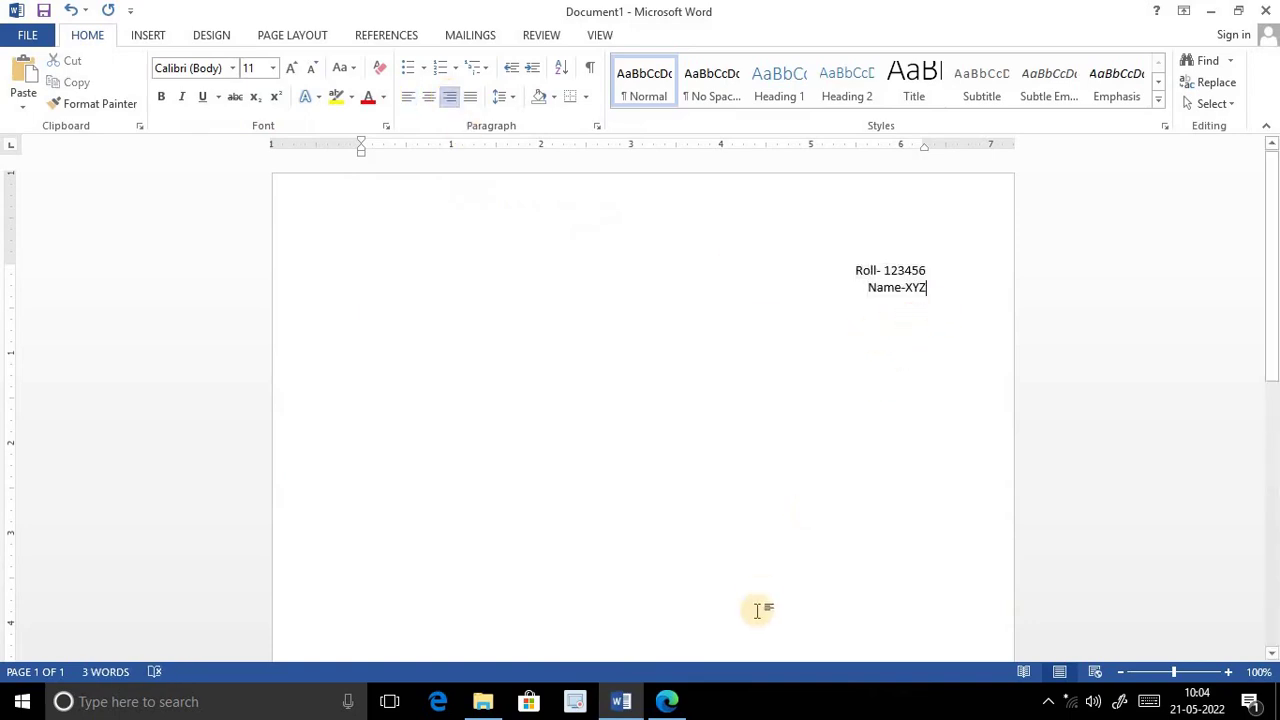
left_click(666, 701)
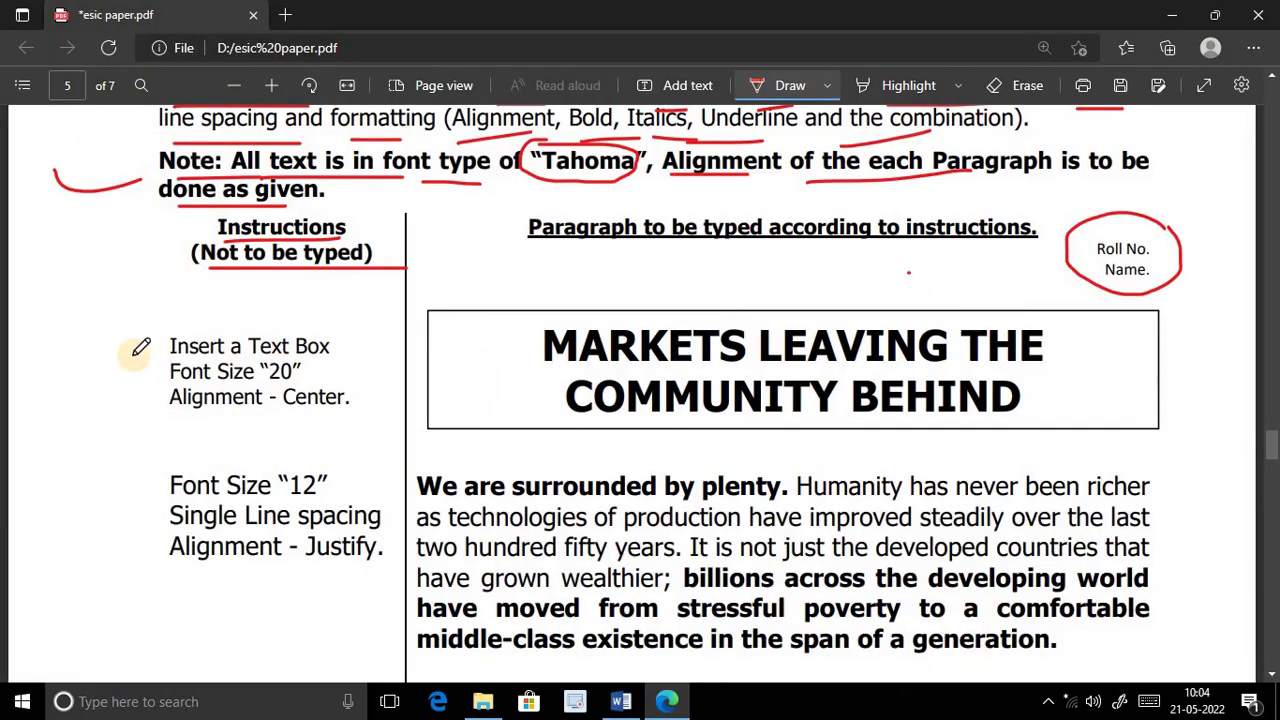
Underline 'Insert a Text Box', 'Font Size 20' and 'Alignment - Center' in red ink
left_click_drag(125, 353, 161, 356)
left_click_drag(257, 364, 322, 366)
left_click_drag(187, 382, 300, 397)
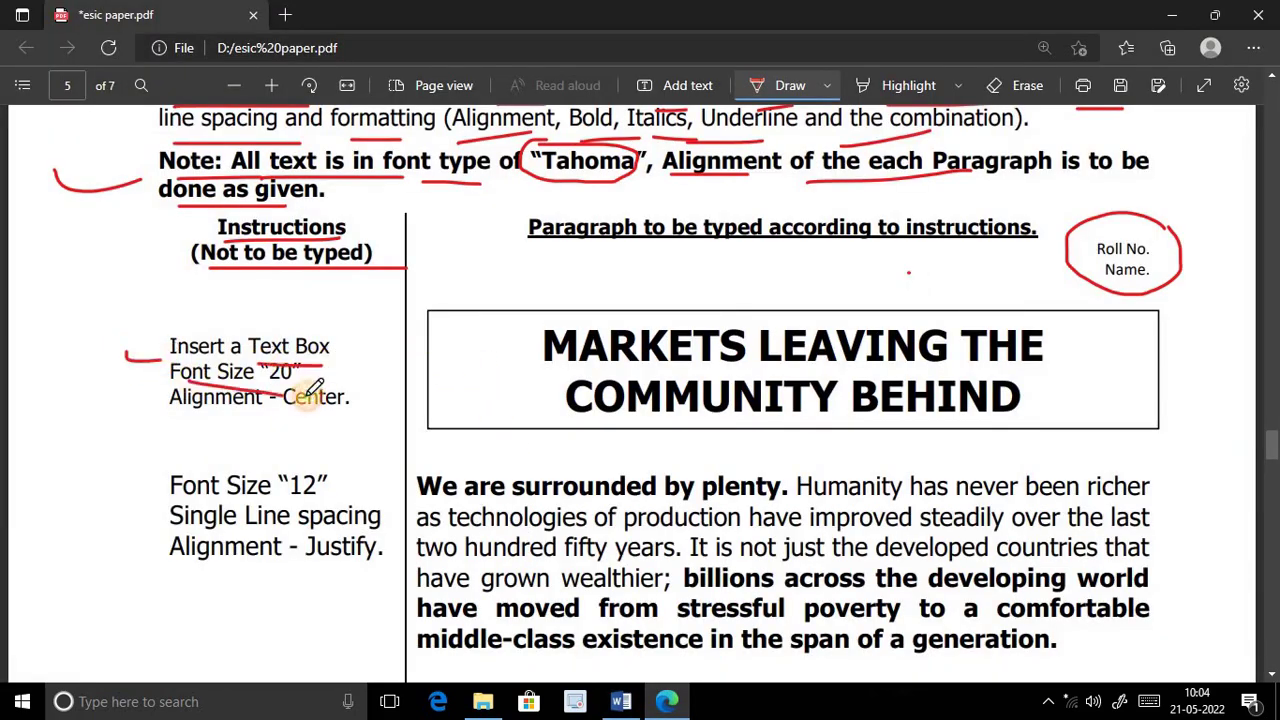
left_click_drag(189, 435, 317, 435)
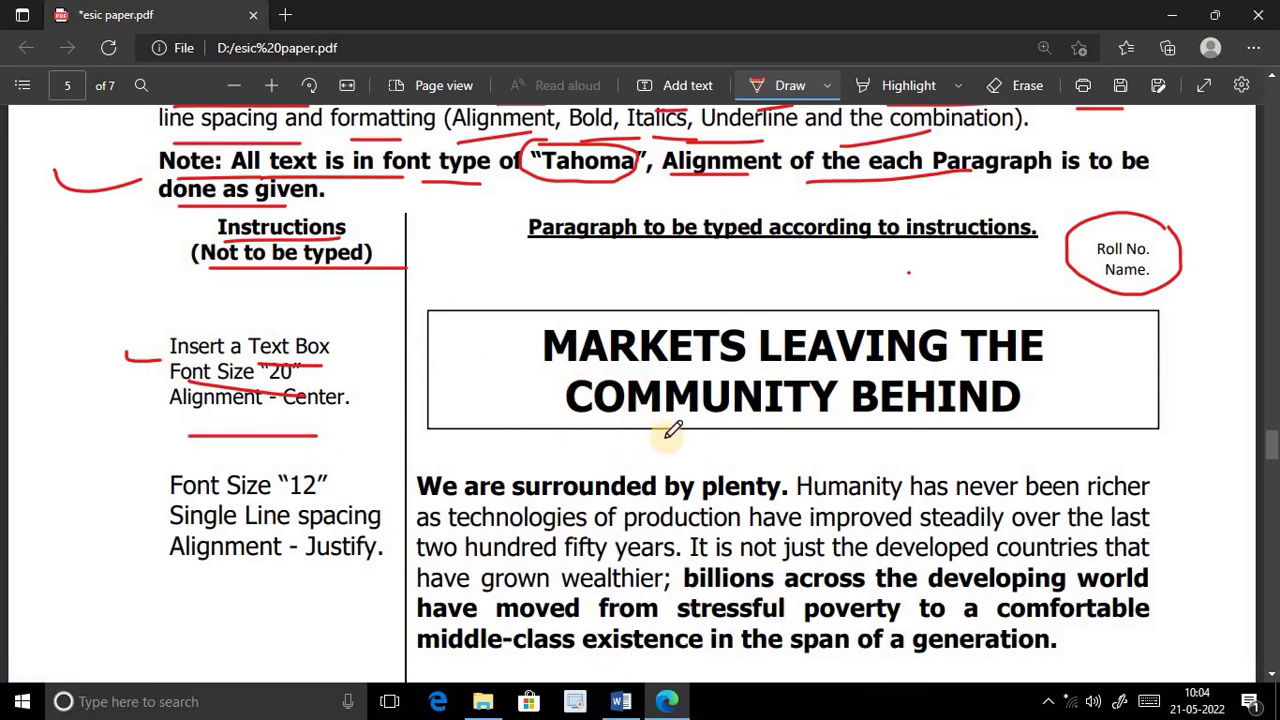
left_click(628, 708)
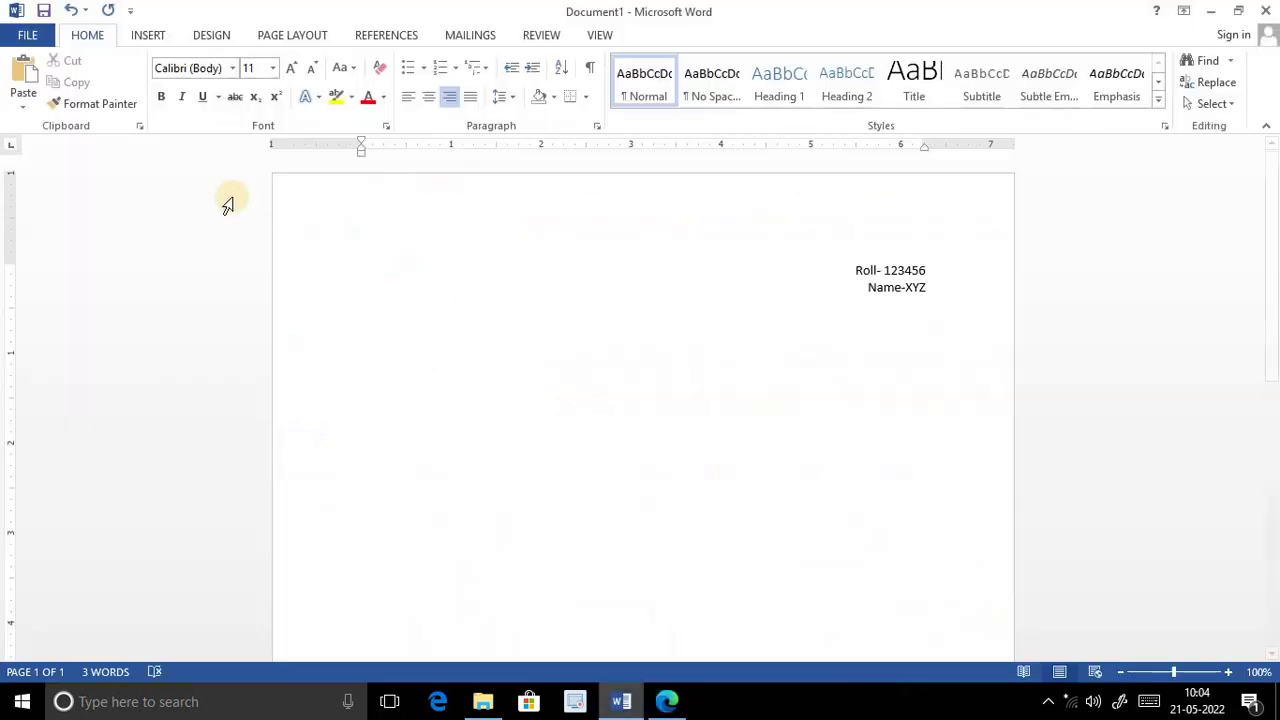
Use Insert > Text Box > Draw Text Box to draw a wide box below the name lines
left_click(152, 35)
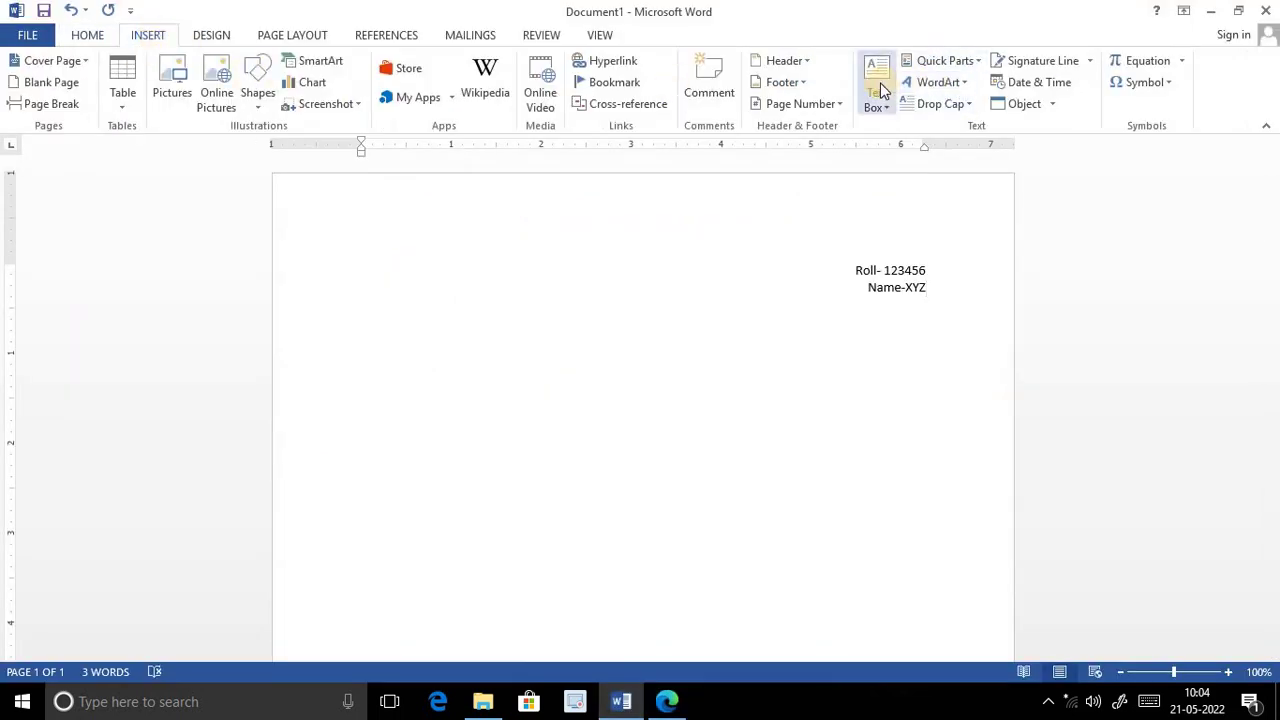
left_click(78, 35)
left_click(143, 40)
left_click(890, 110)
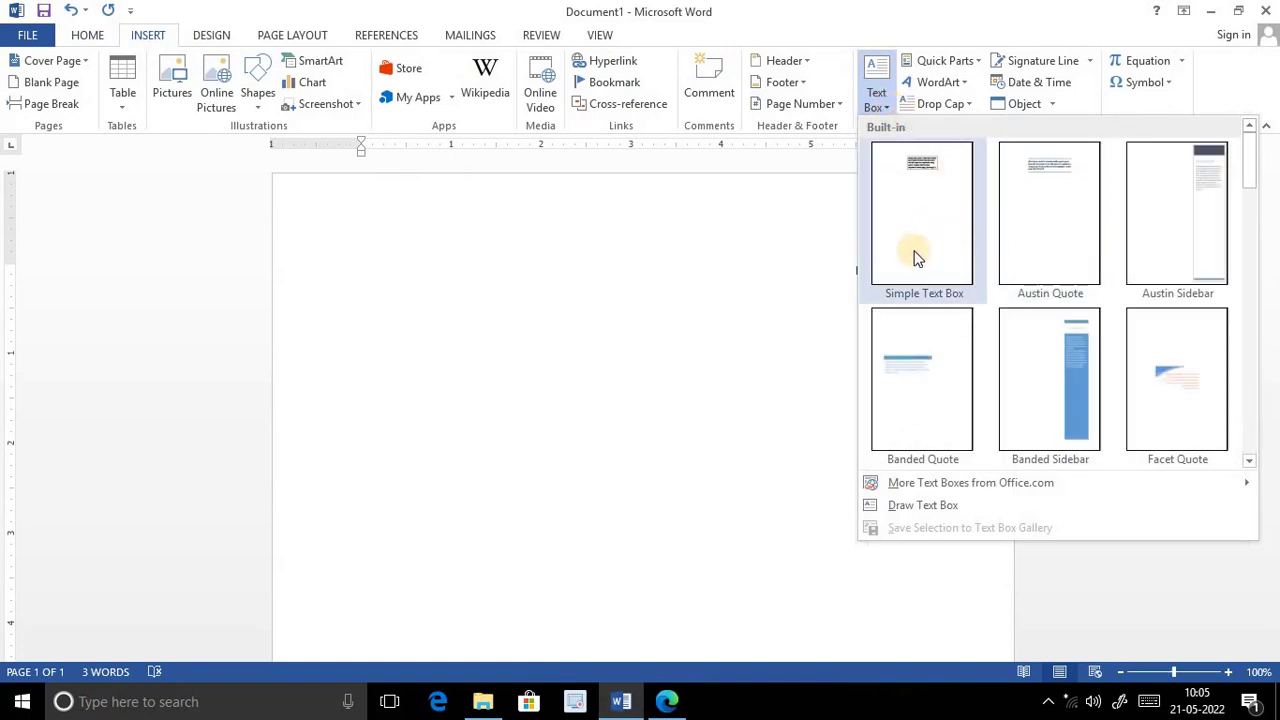
left_click(942, 510)
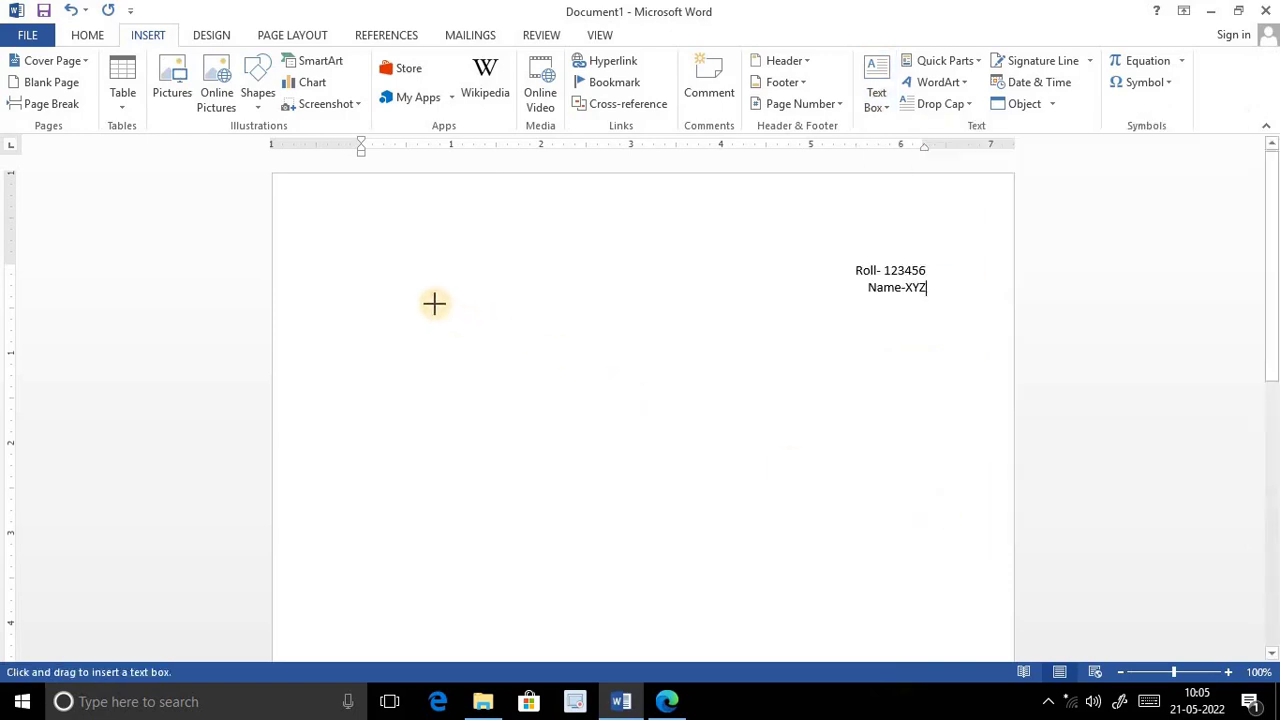
left_click_drag(433, 301, 857, 364)
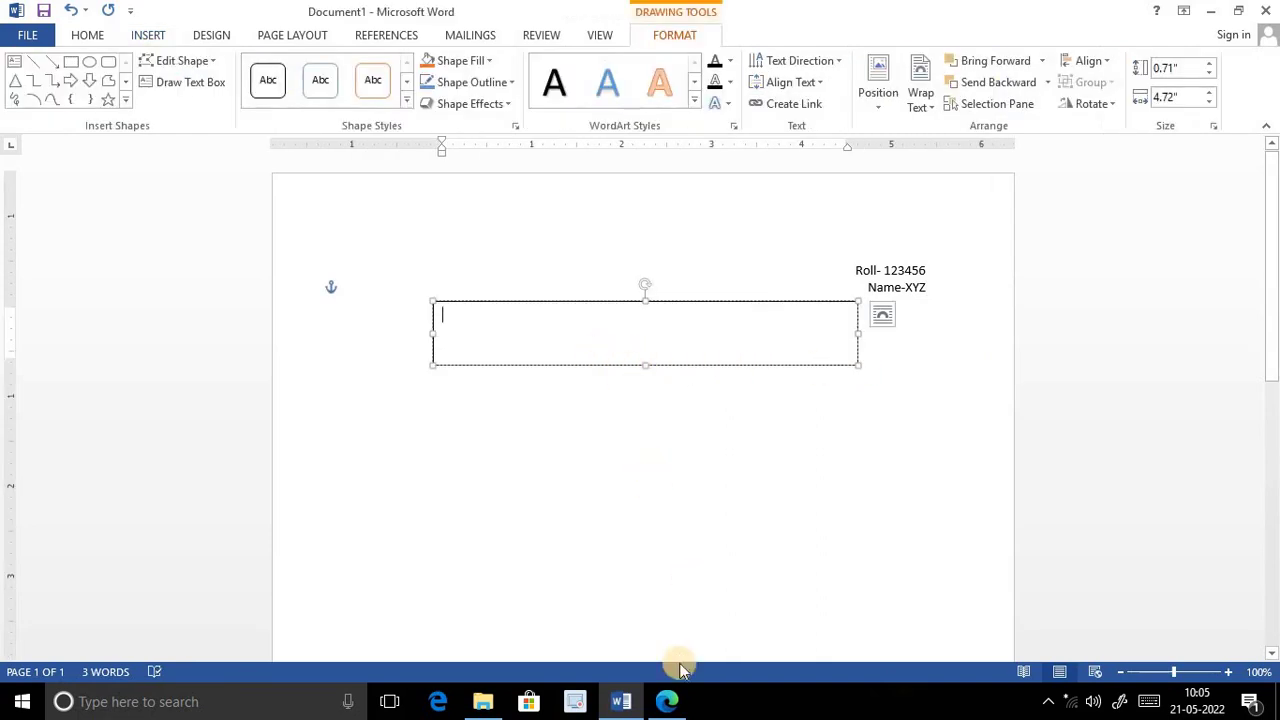
left_click(666, 701)
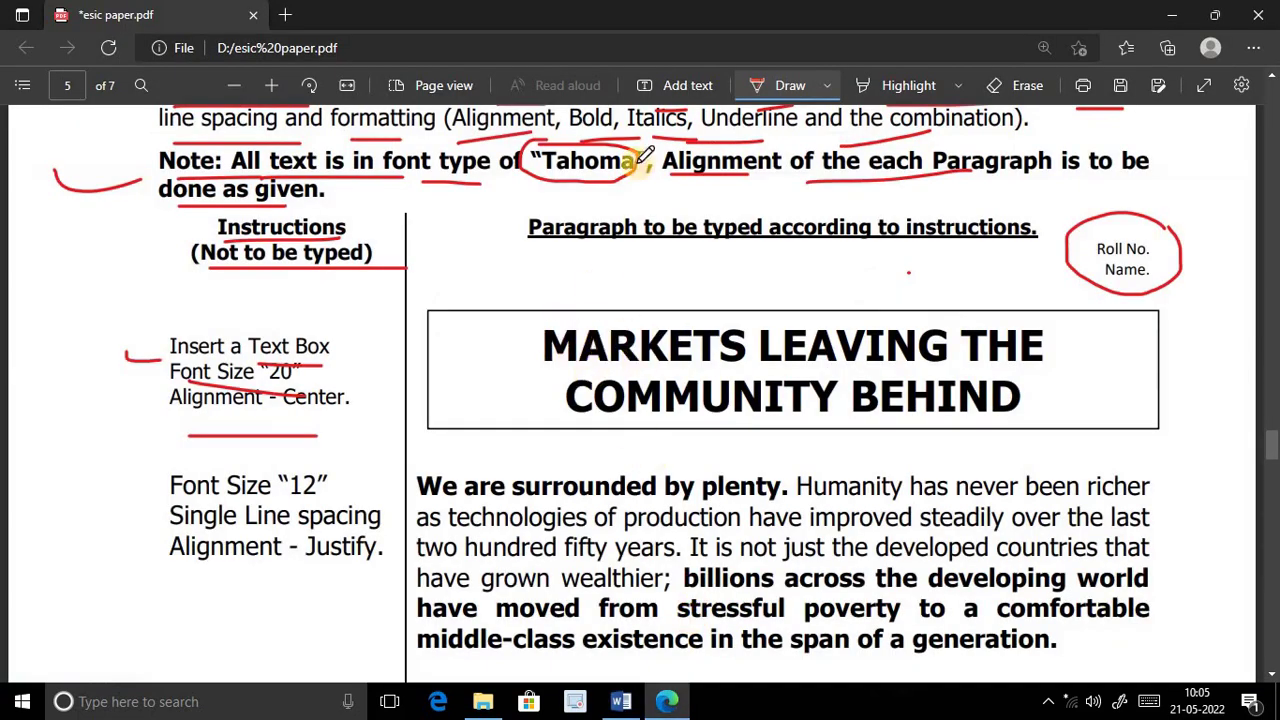
Turn off Draw and copy the PDF heading MARKETS LEAVING THE COMMUNITY BEHIND with Ctrl+C
left_click(760, 88)
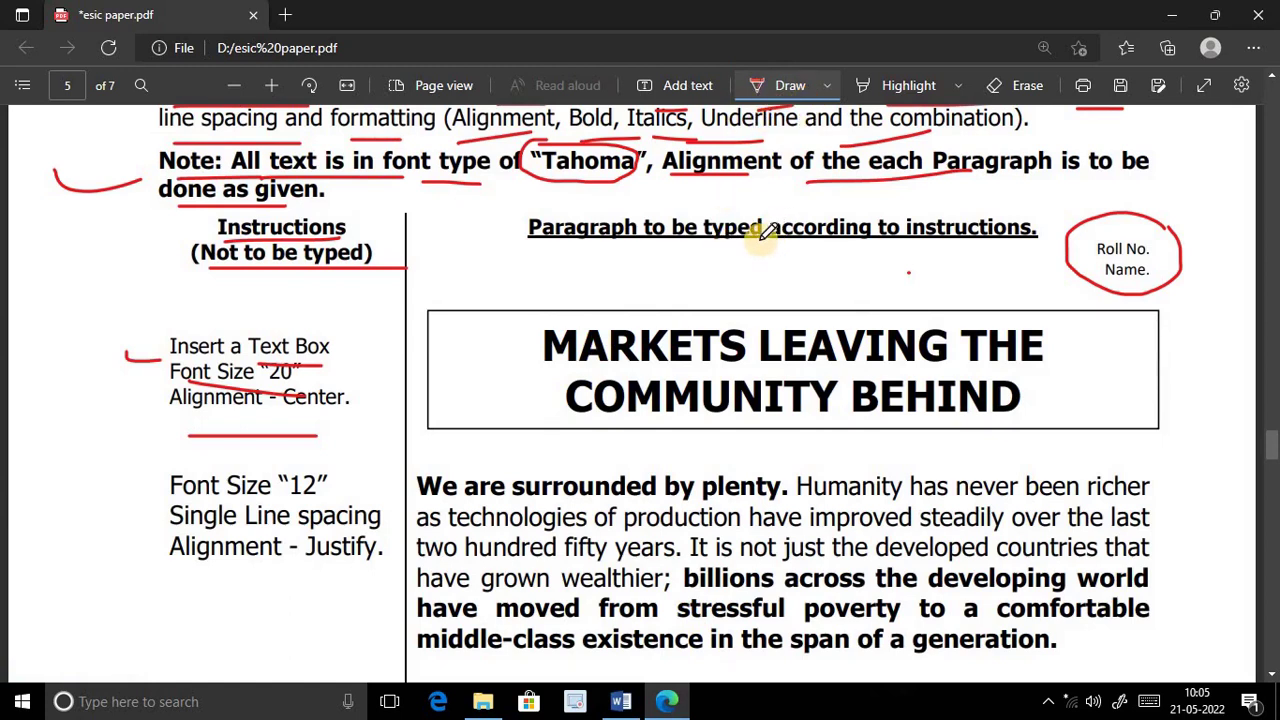
left_click(770, 85)
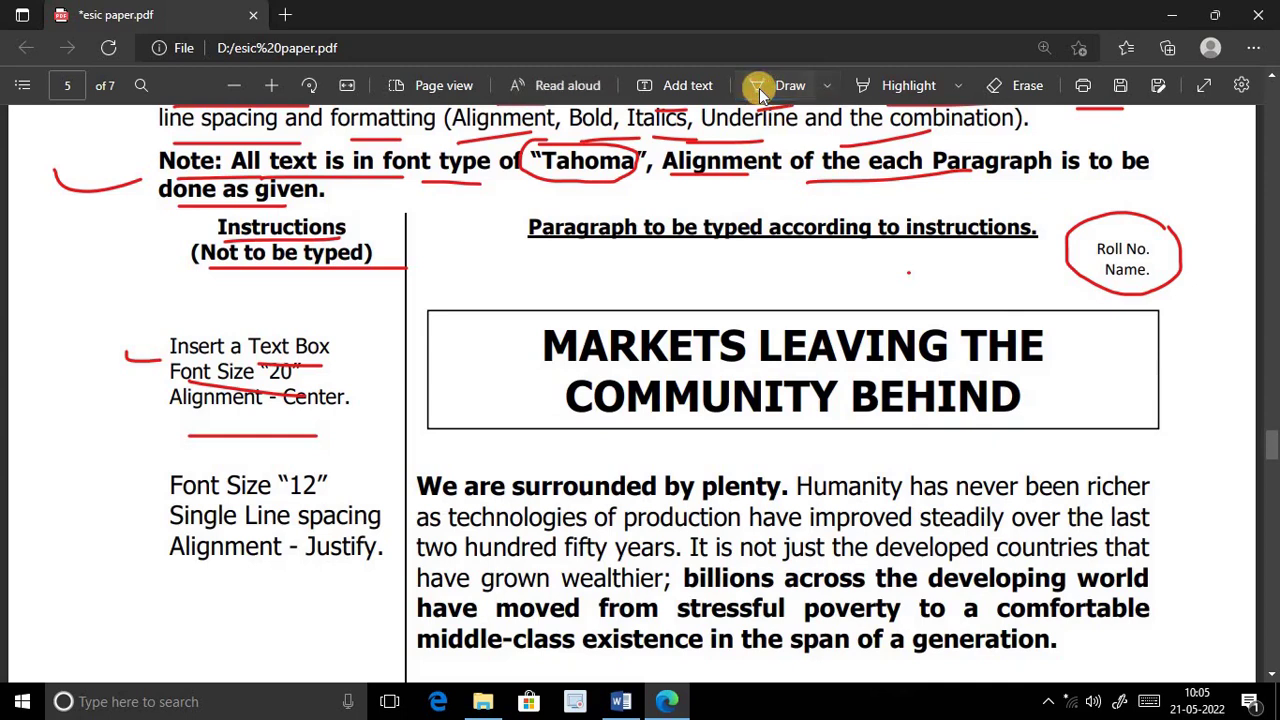
left_click_drag(545, 340, 1022, 418)
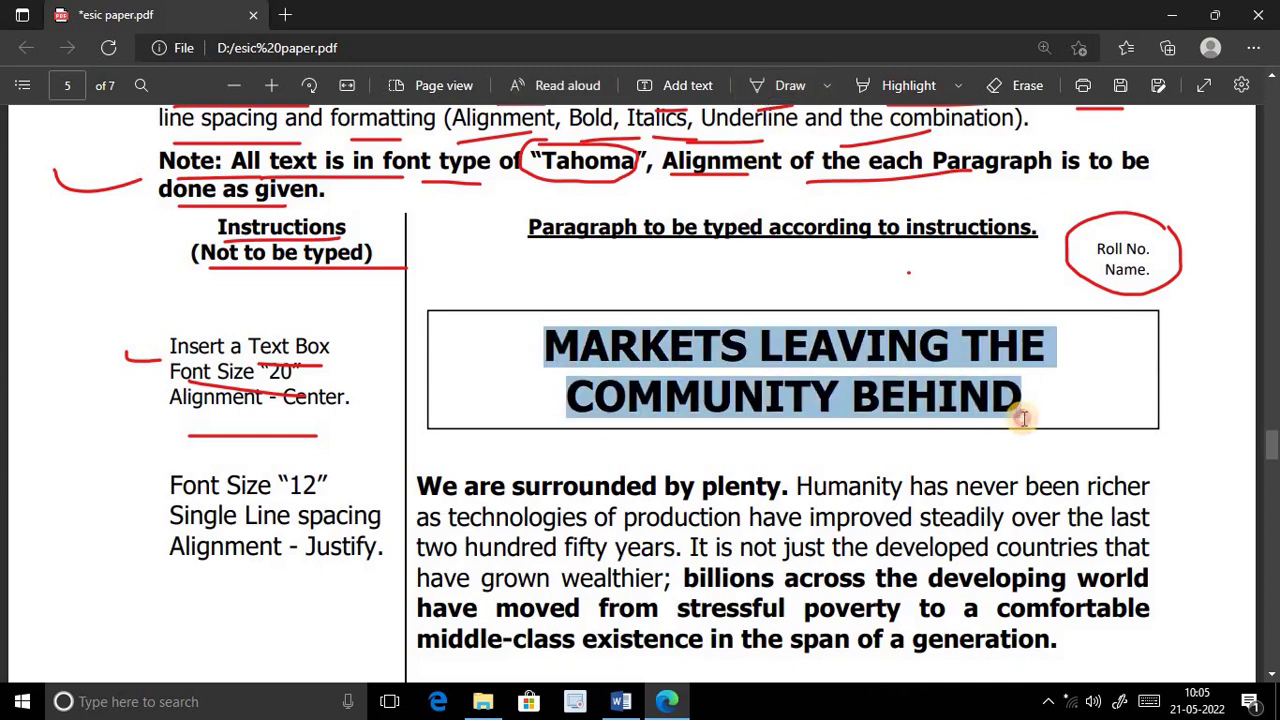
key("ctrl+c")
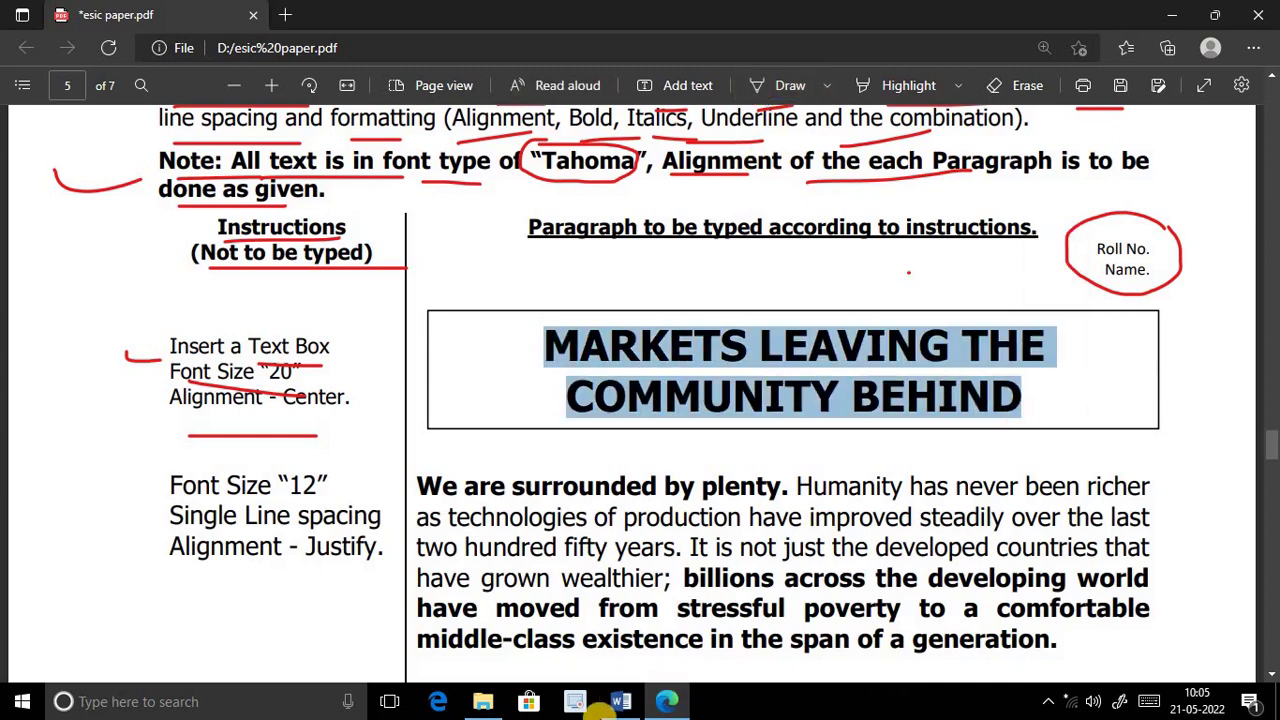
left_click(614, 704)
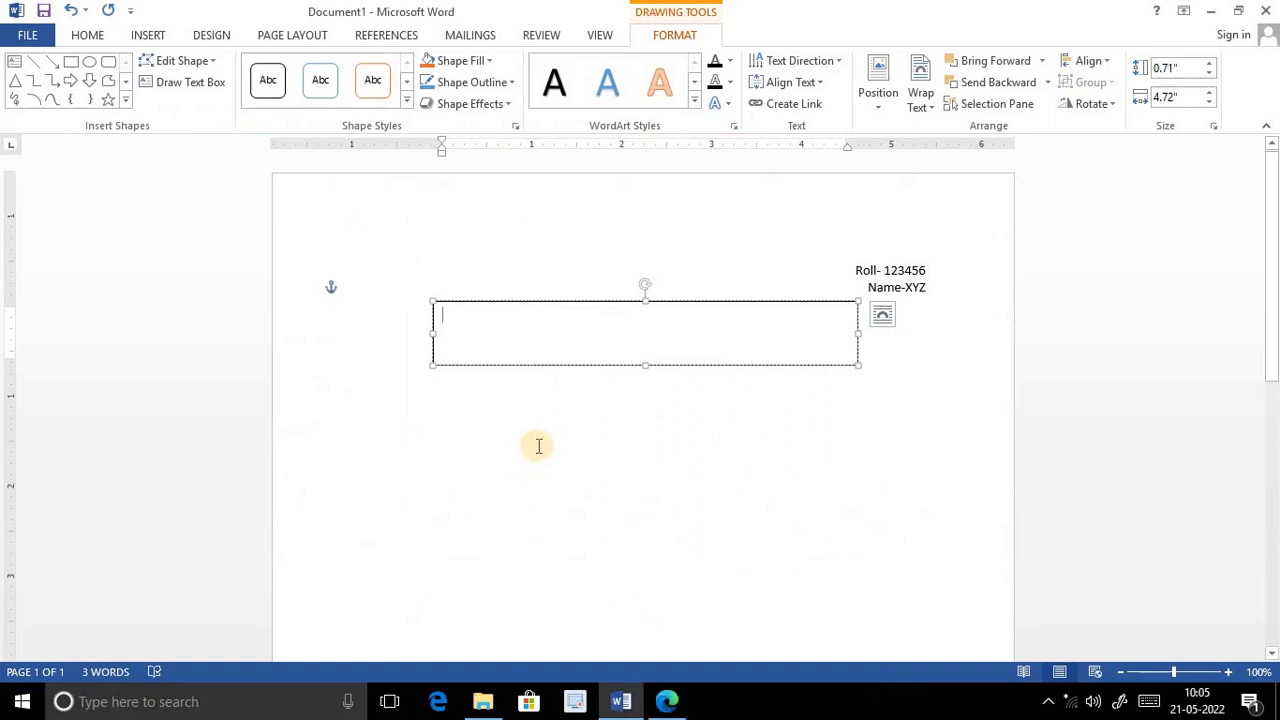
Paste the heading into the text box and make it bold, 20 pt Tahoma
key("ctrl+v")
left_click_drag(701, 320, 440, 313)
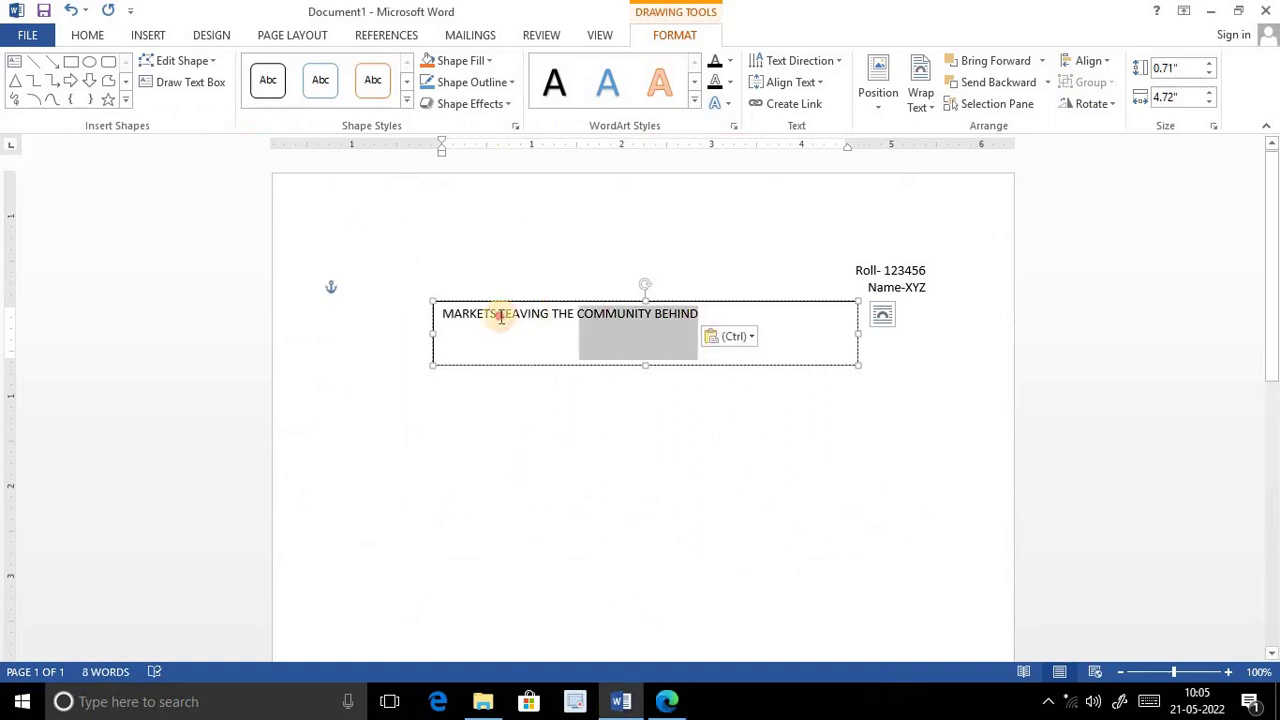
left_click(88, 40)
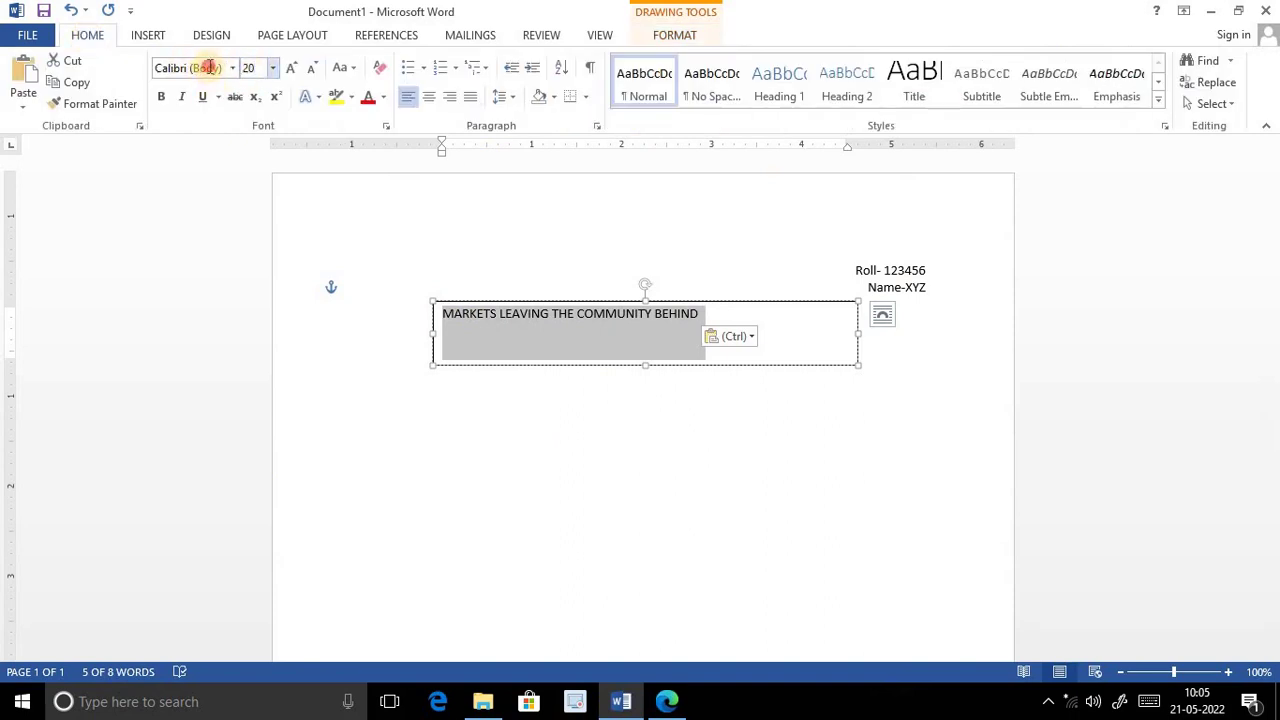
key("Return")
left_click(220, 67)
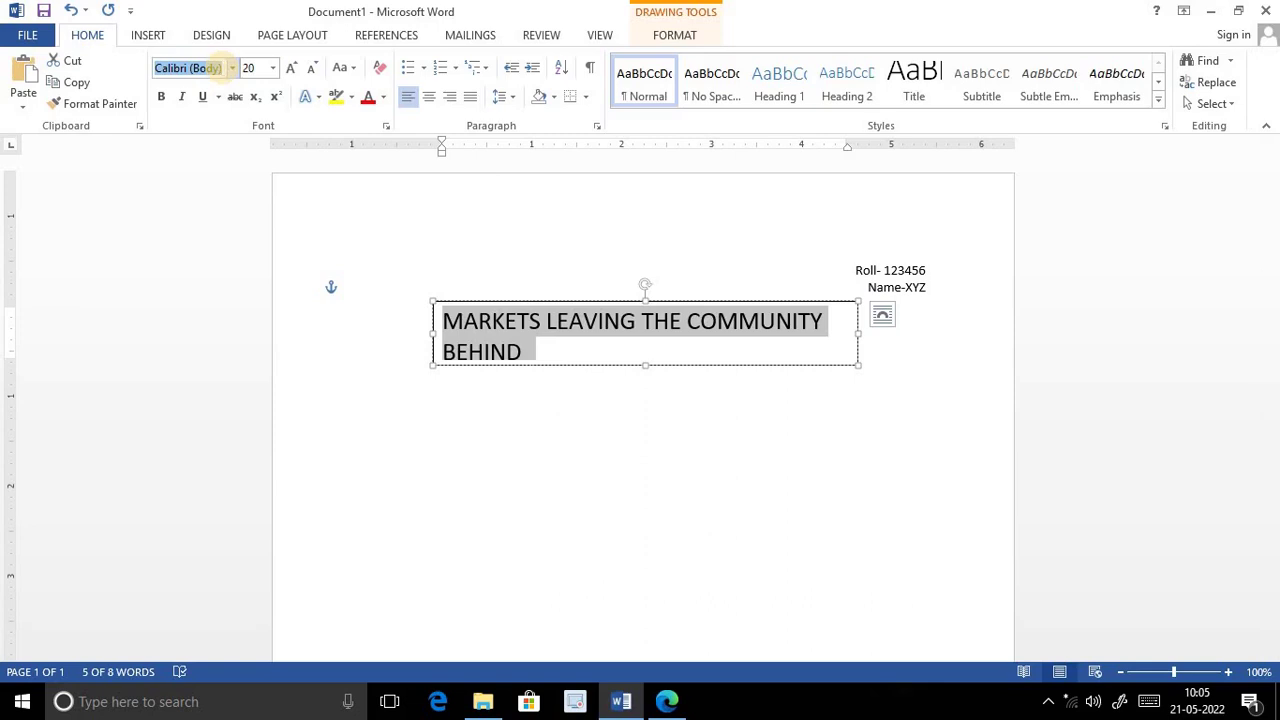
type("Taho")
key("Return")
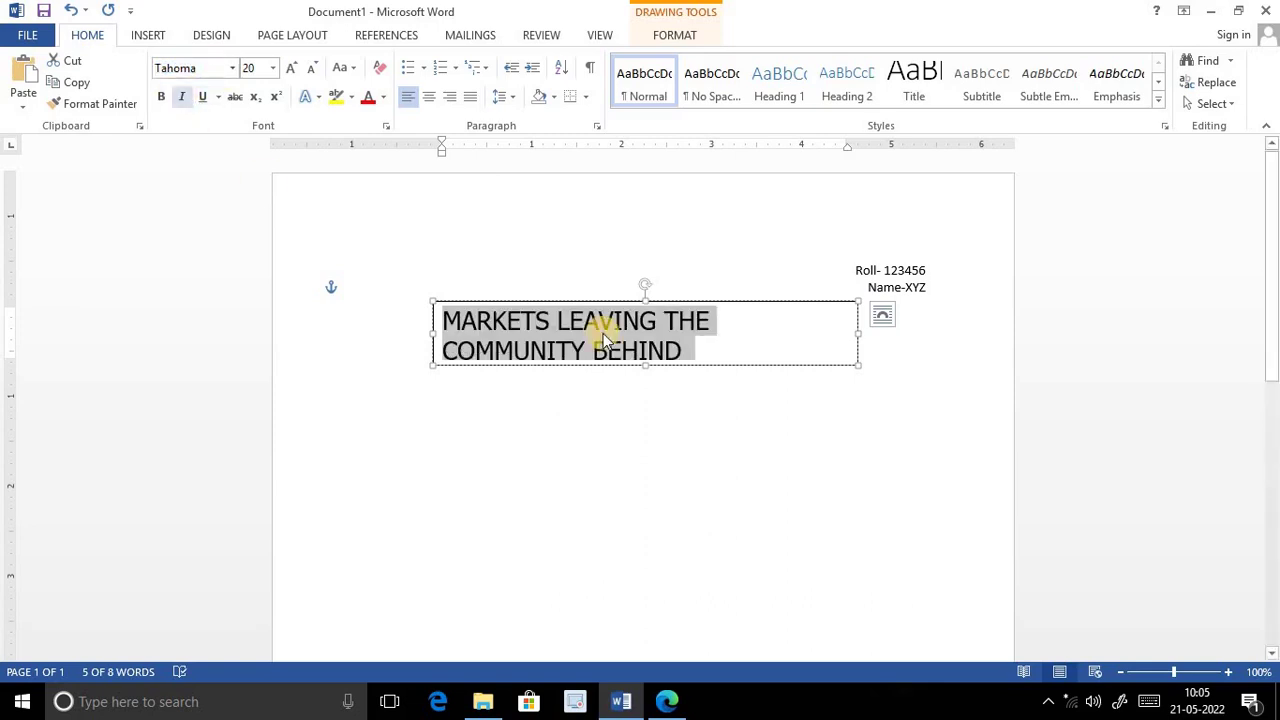
left_click(163, 97)
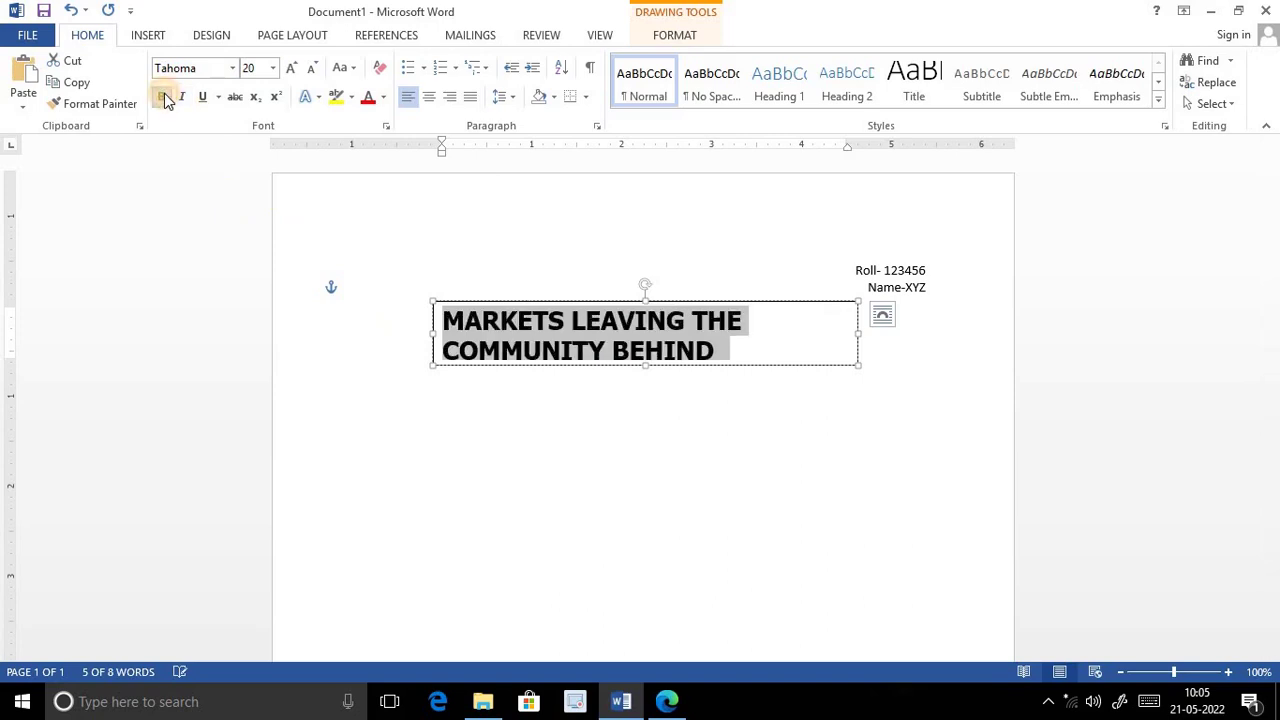
left_click(666, 701)
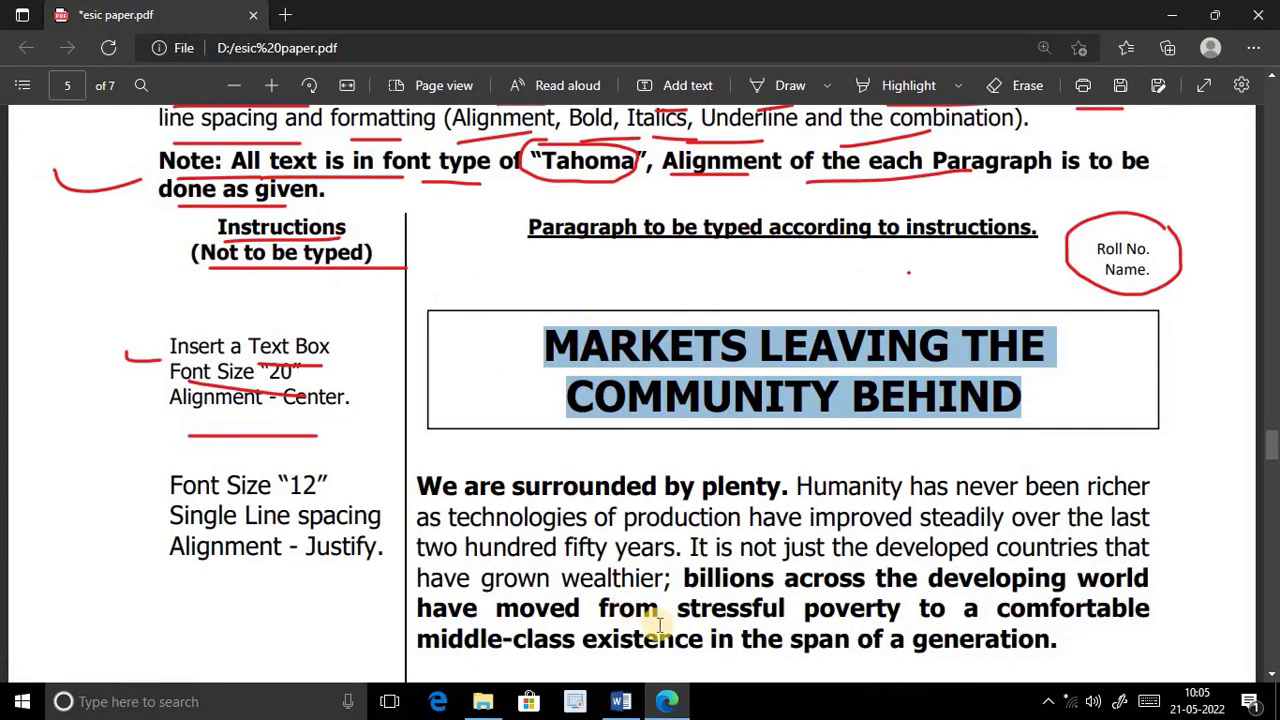
left_click(620, 703)
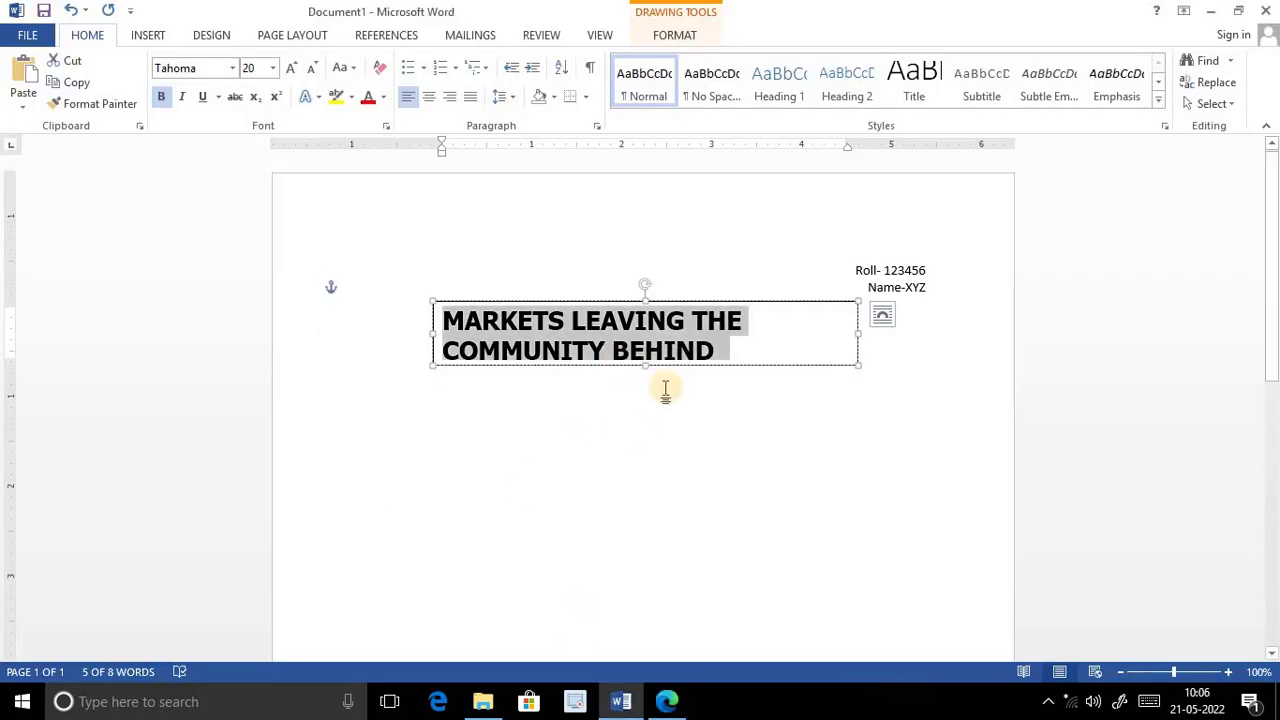
Resize the title text box: adjust its top and bottom edges and widen it leftward
left_click_drag(645, 366, 643, 379)
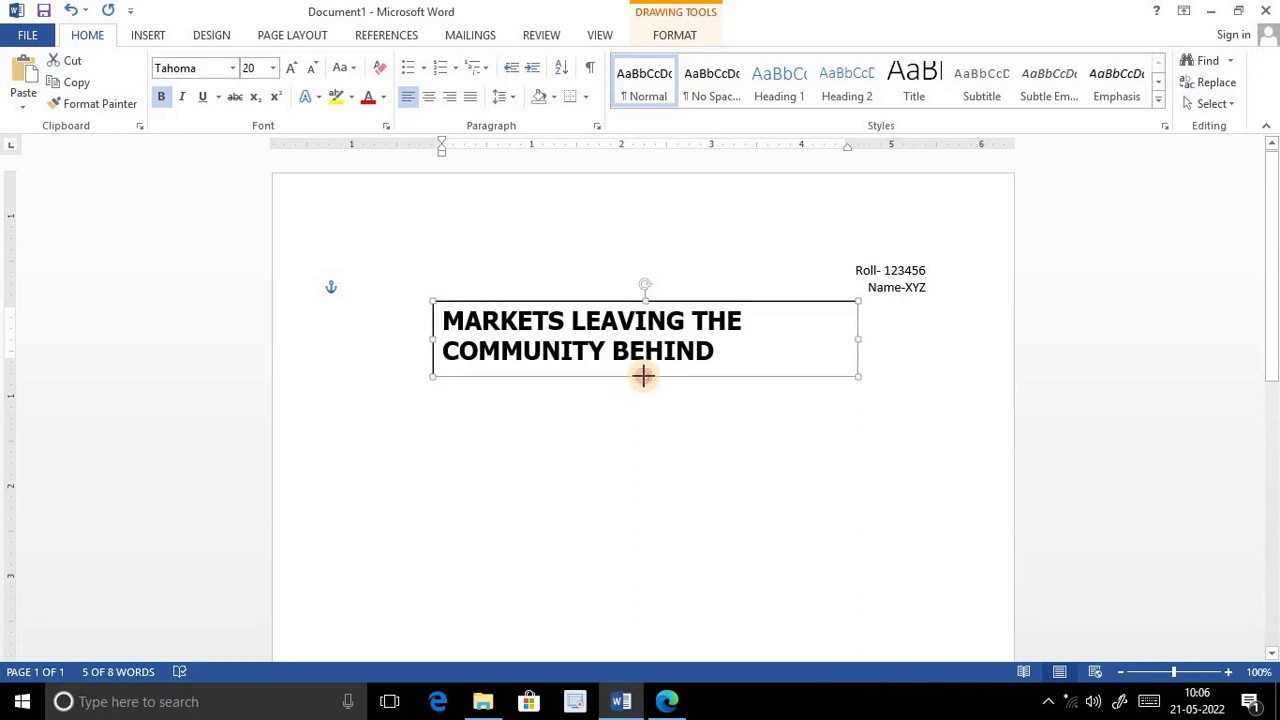
left_click_drag(643, 379, 644, 376)
left_click_drag(645, 290, 645, 282)
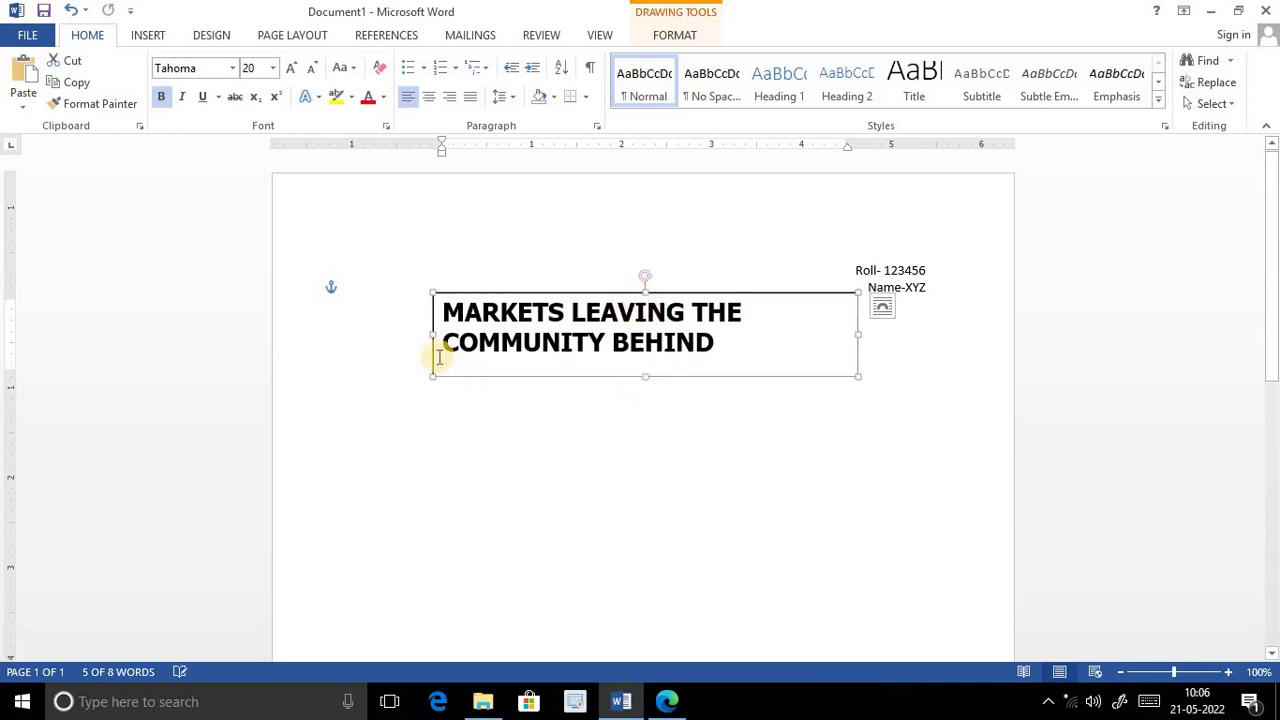
left_click_drag(432, 337, 394, 335)
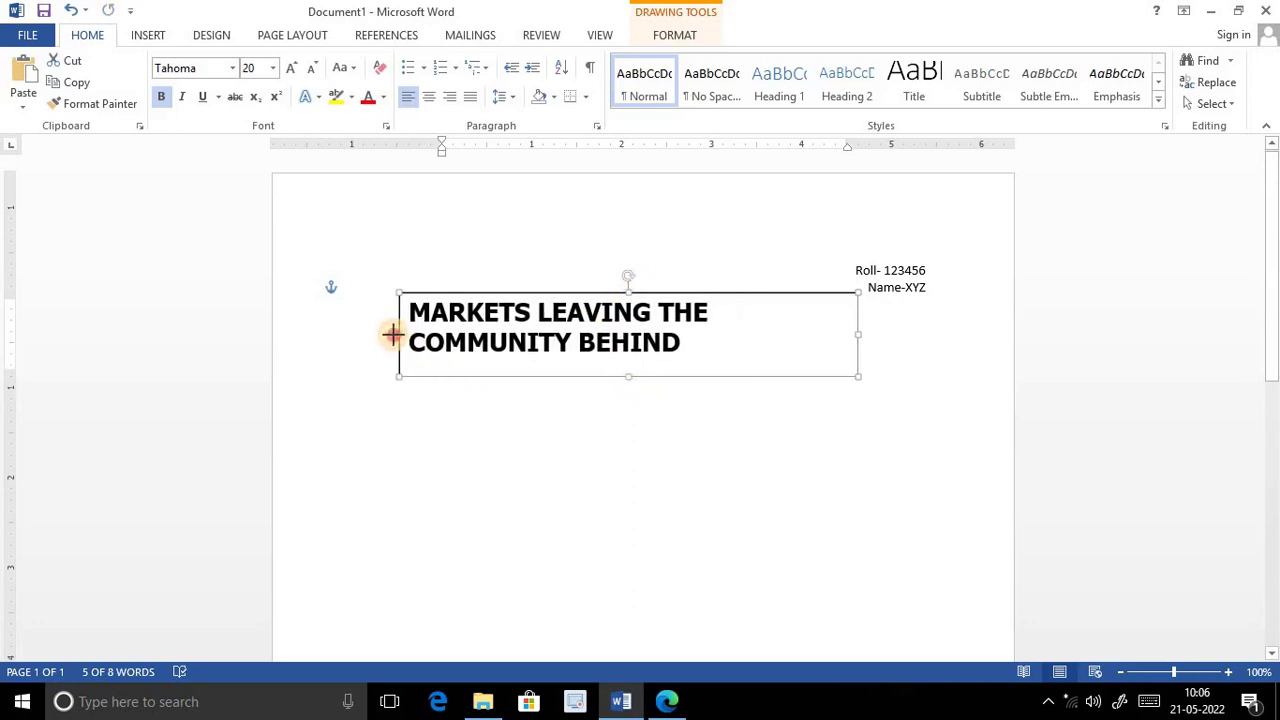
Select the whole title text and centre it within the box
triple_click(450, 314)
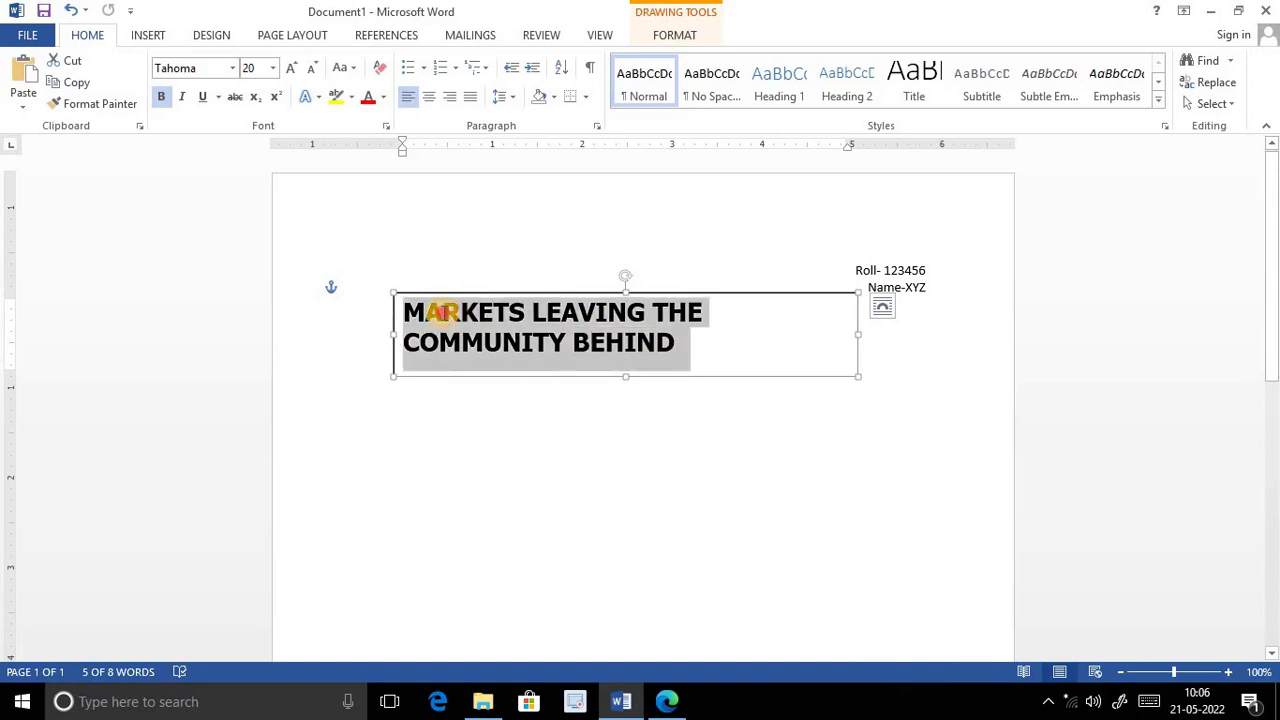
left_click(677, 707)
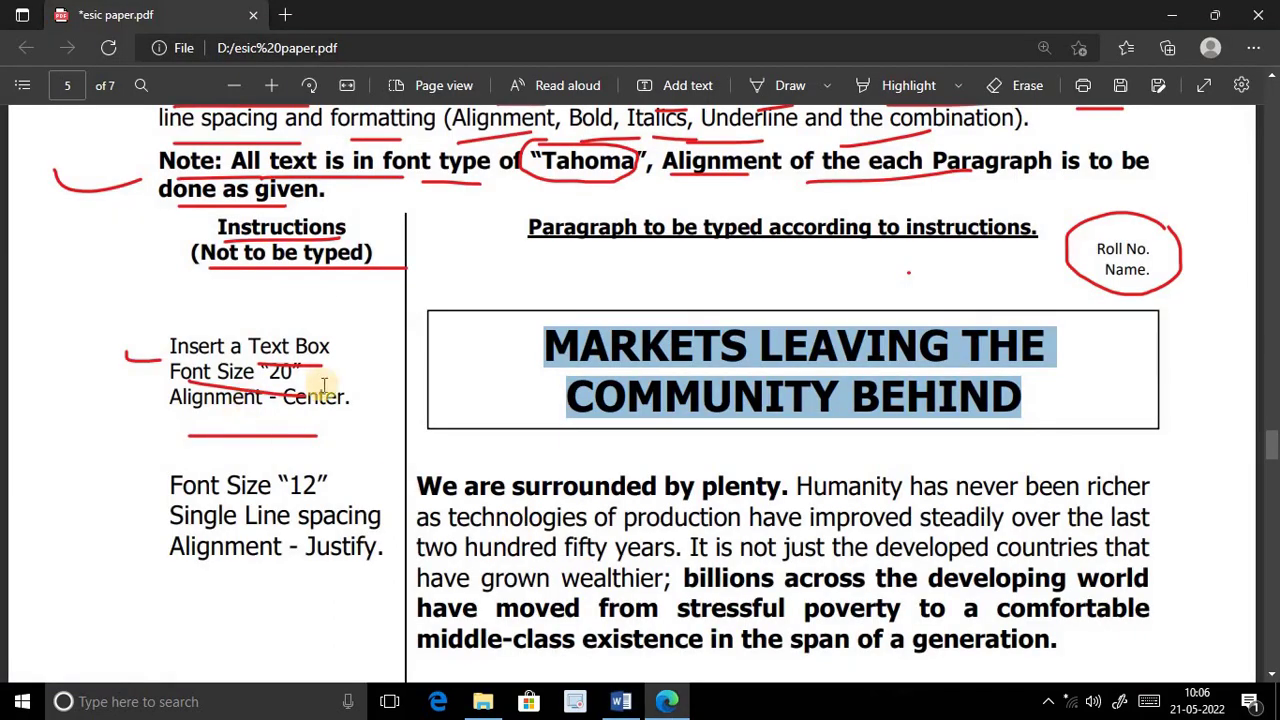
left_click(620, 703)
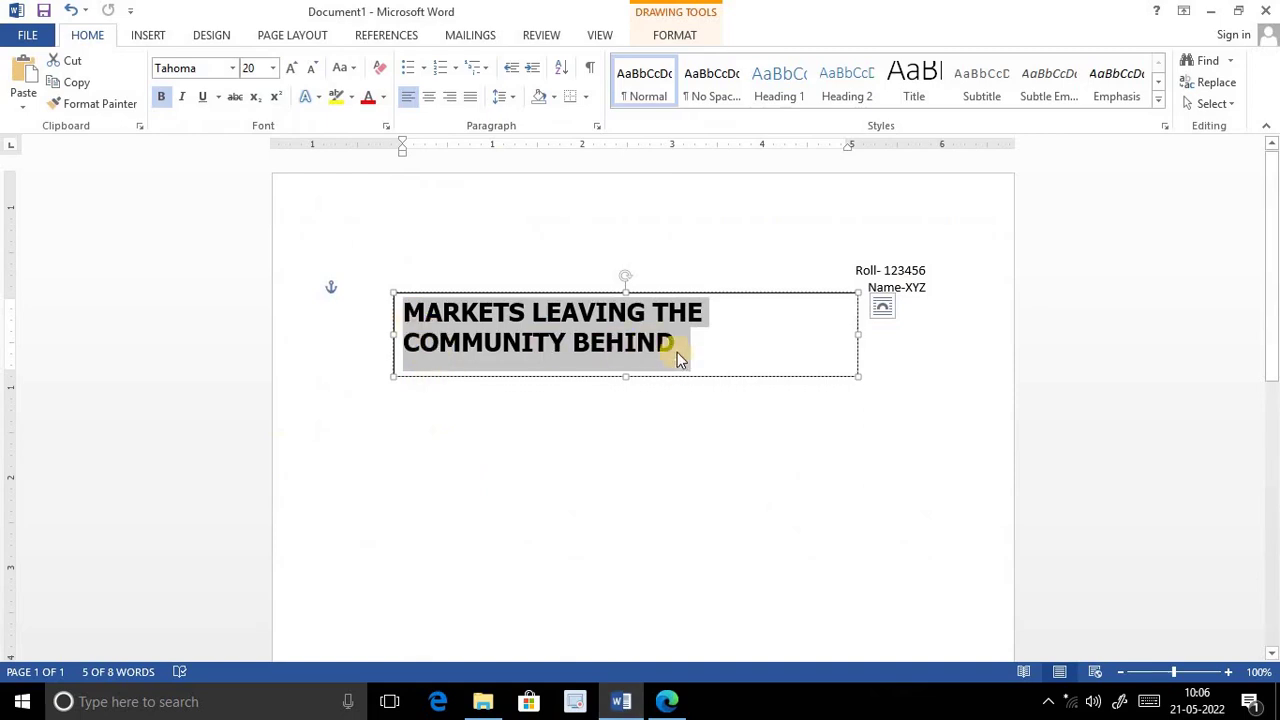
left_click(431, 98)
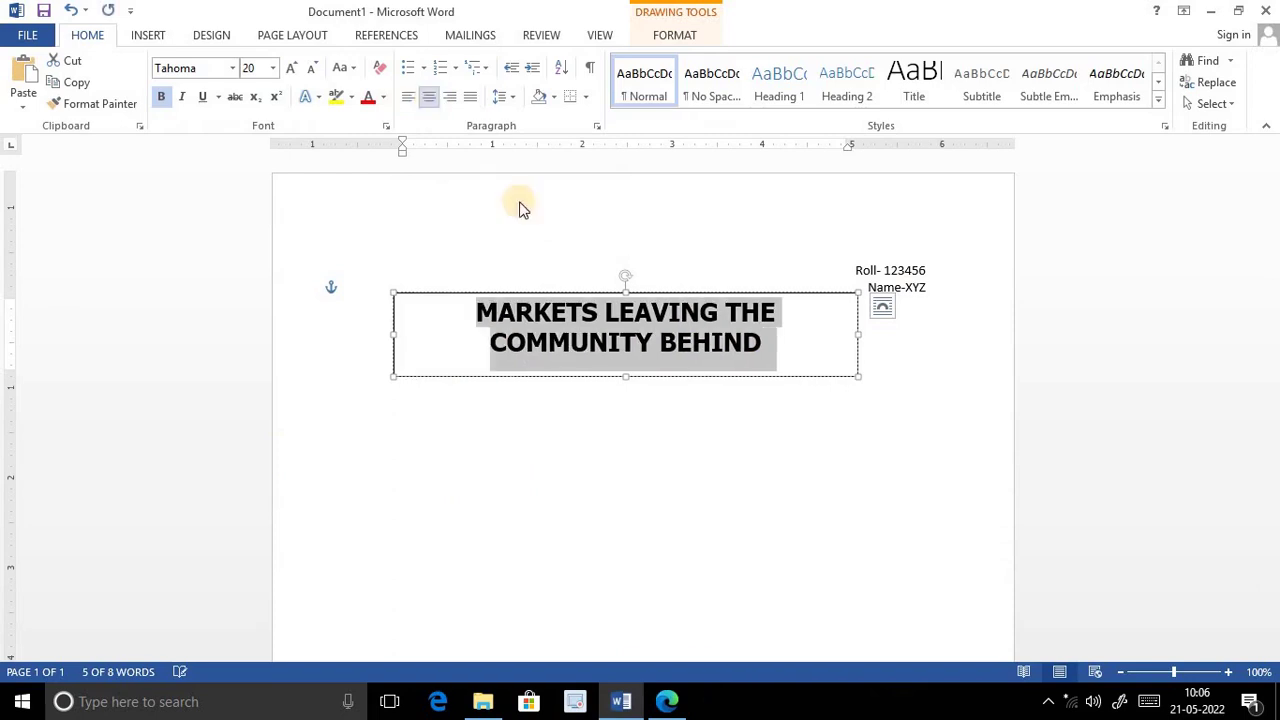
left_click(803, 362)
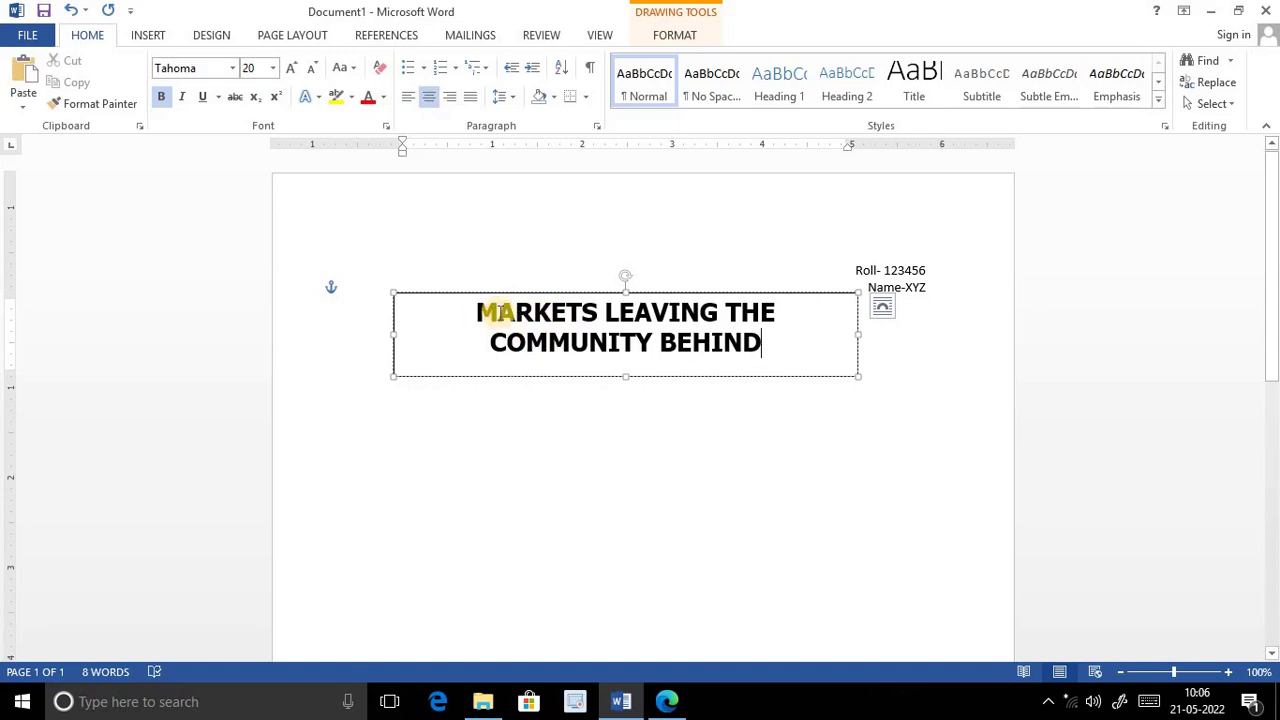
left_click(676, 703)
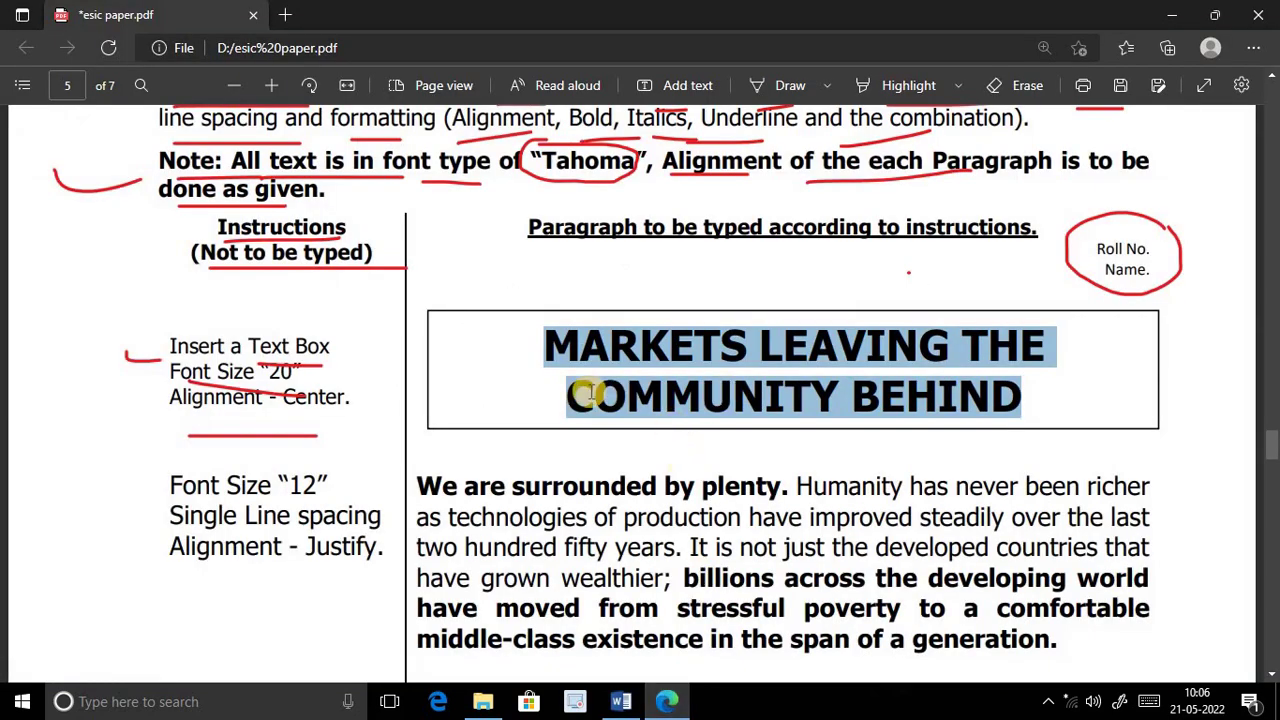
left_click(572, 337)
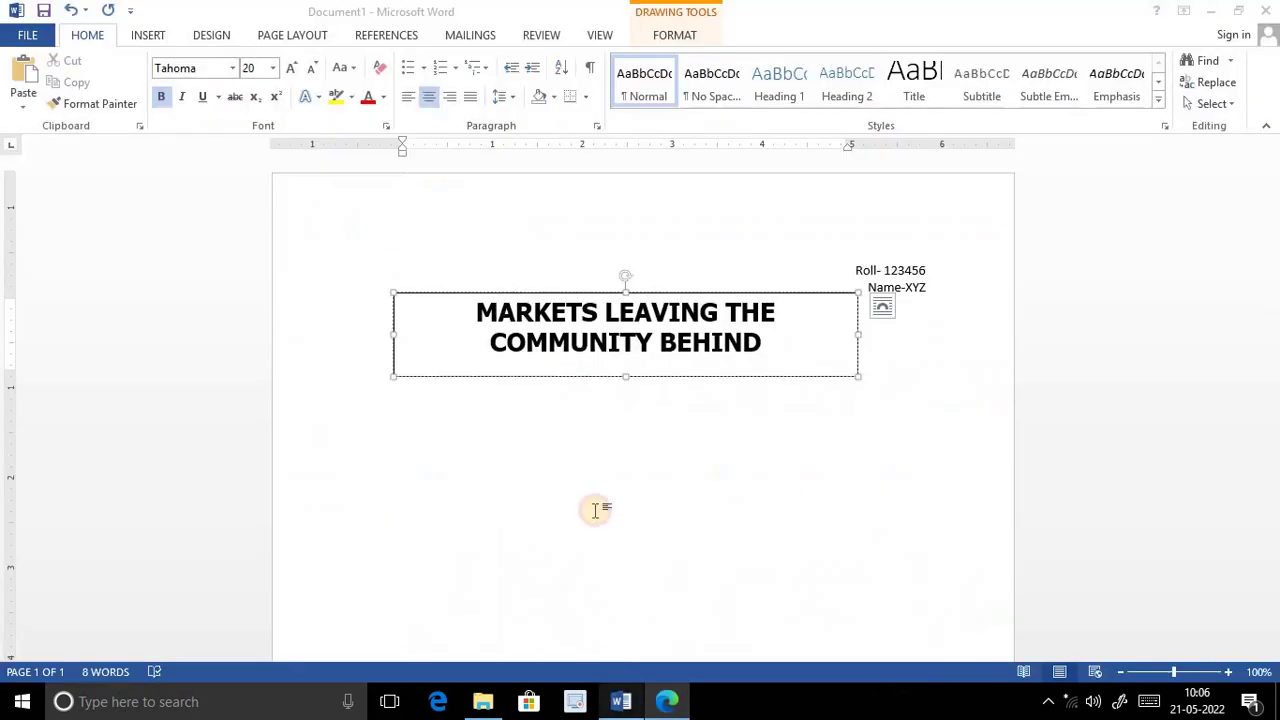
Center the title text vertically in its box using Align Text > Middle
left_click(621, 701)
left_click_drag(474, 304, 777, 349)
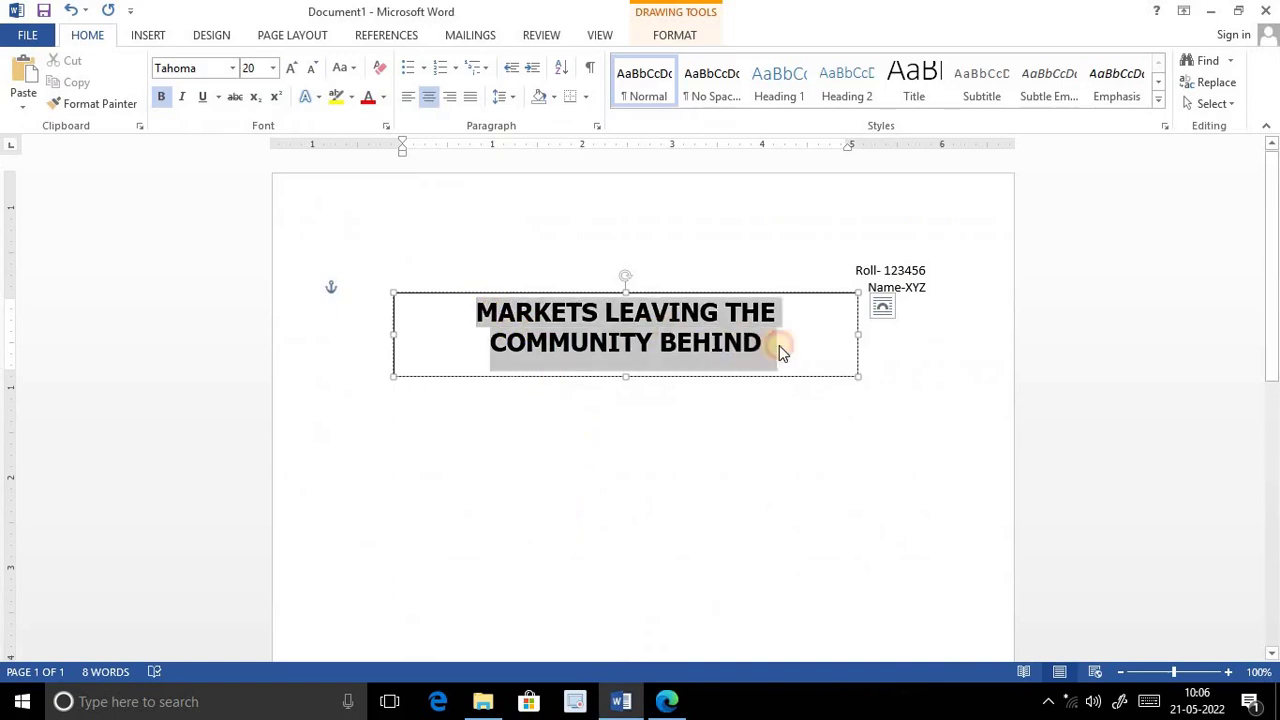
left_click(689, 38)
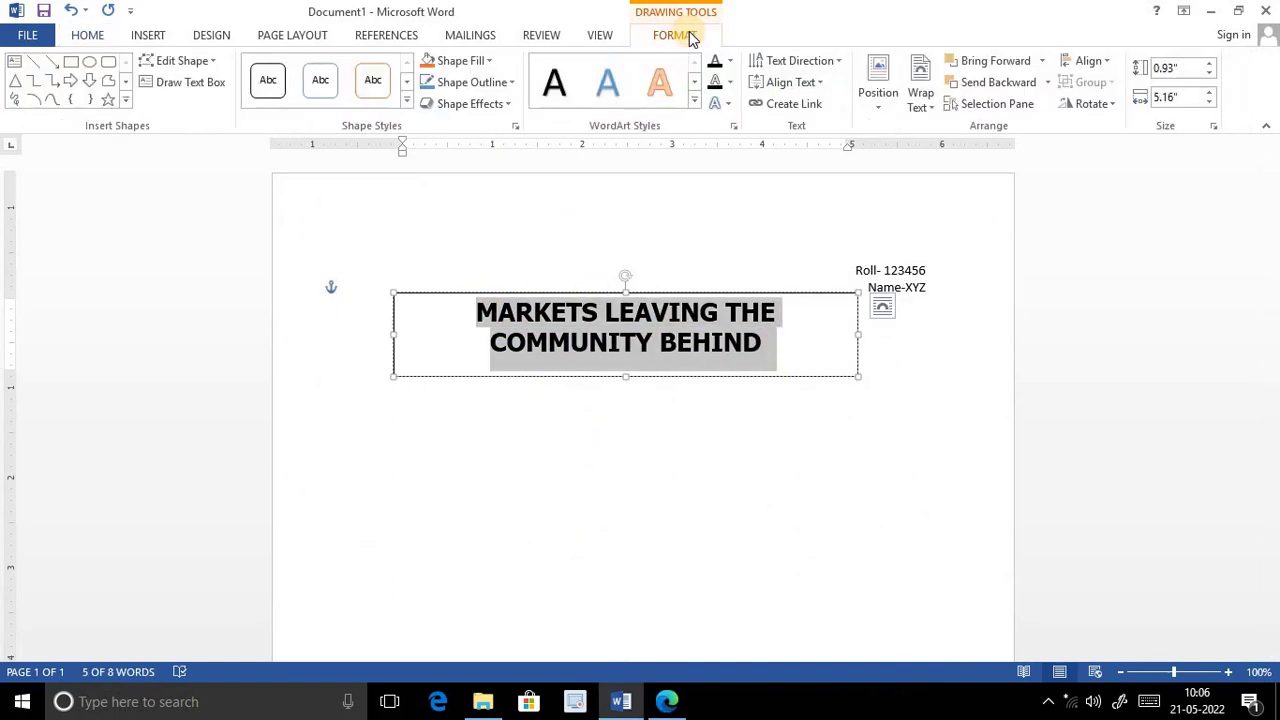
left_click(822, 88)
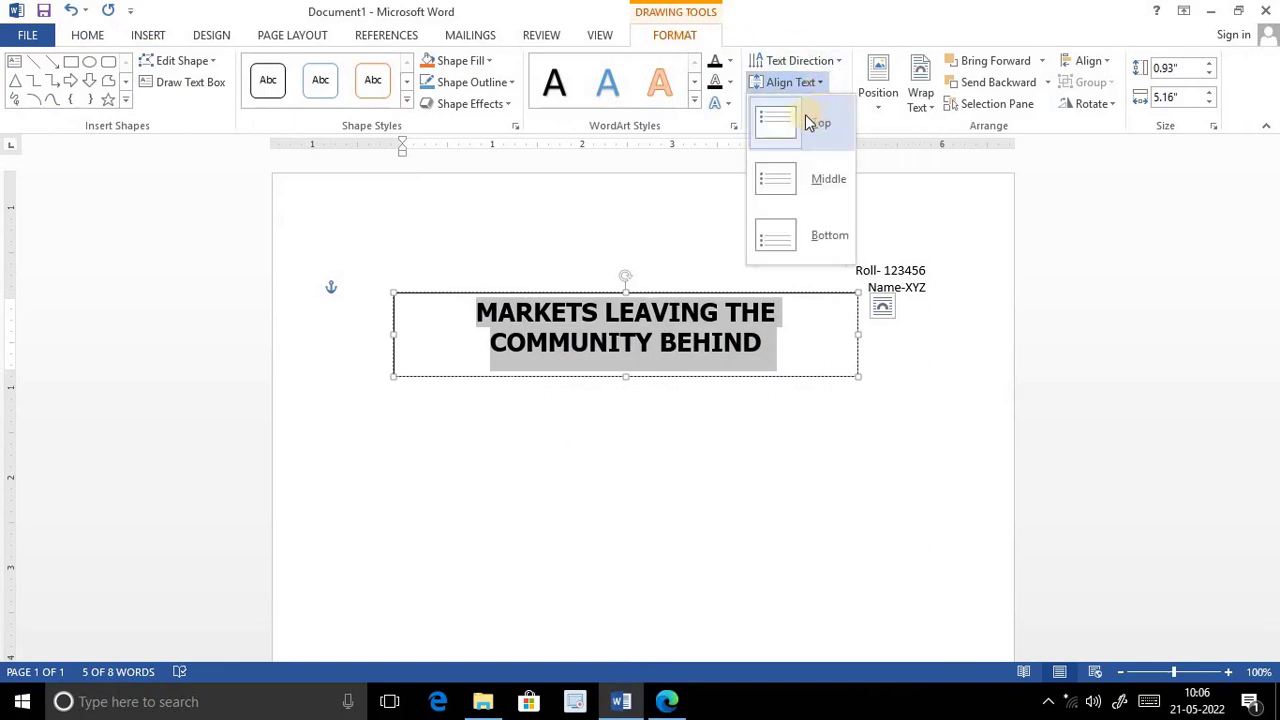
left_click(816, 181)
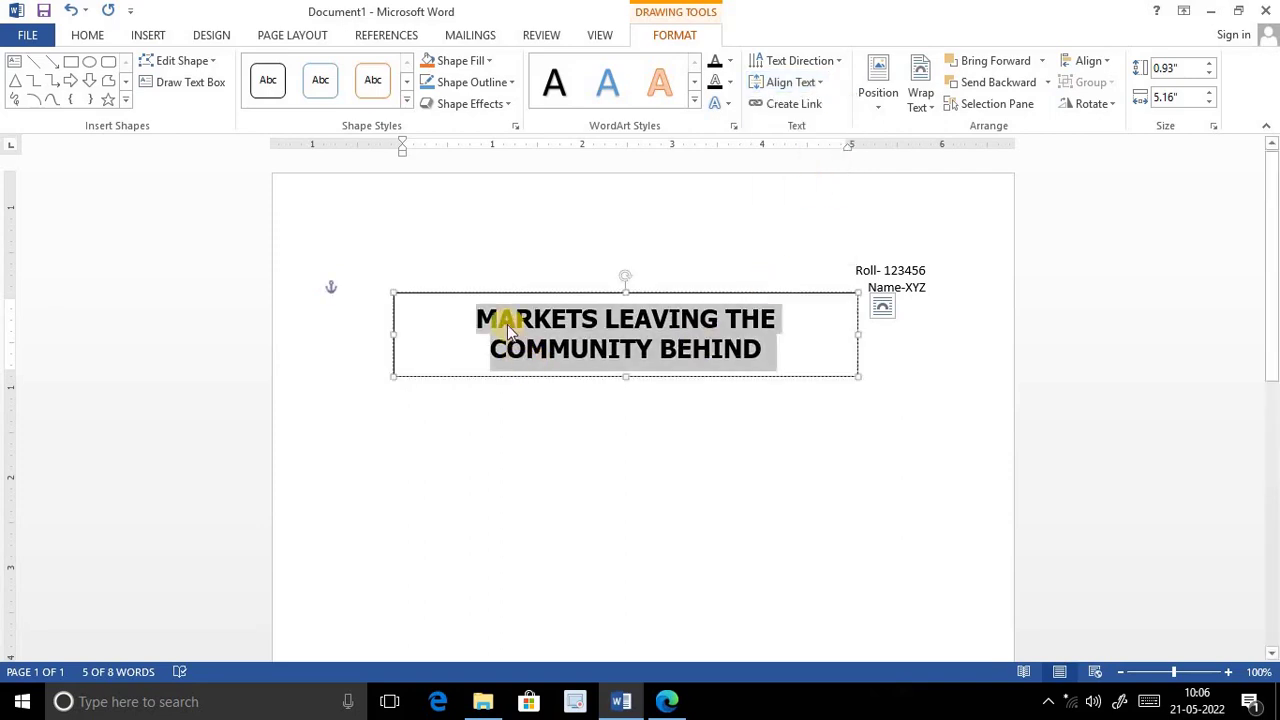
Resize the title box to 5.31 inches wide by dragging its left and right edges
left_click(674, 484)
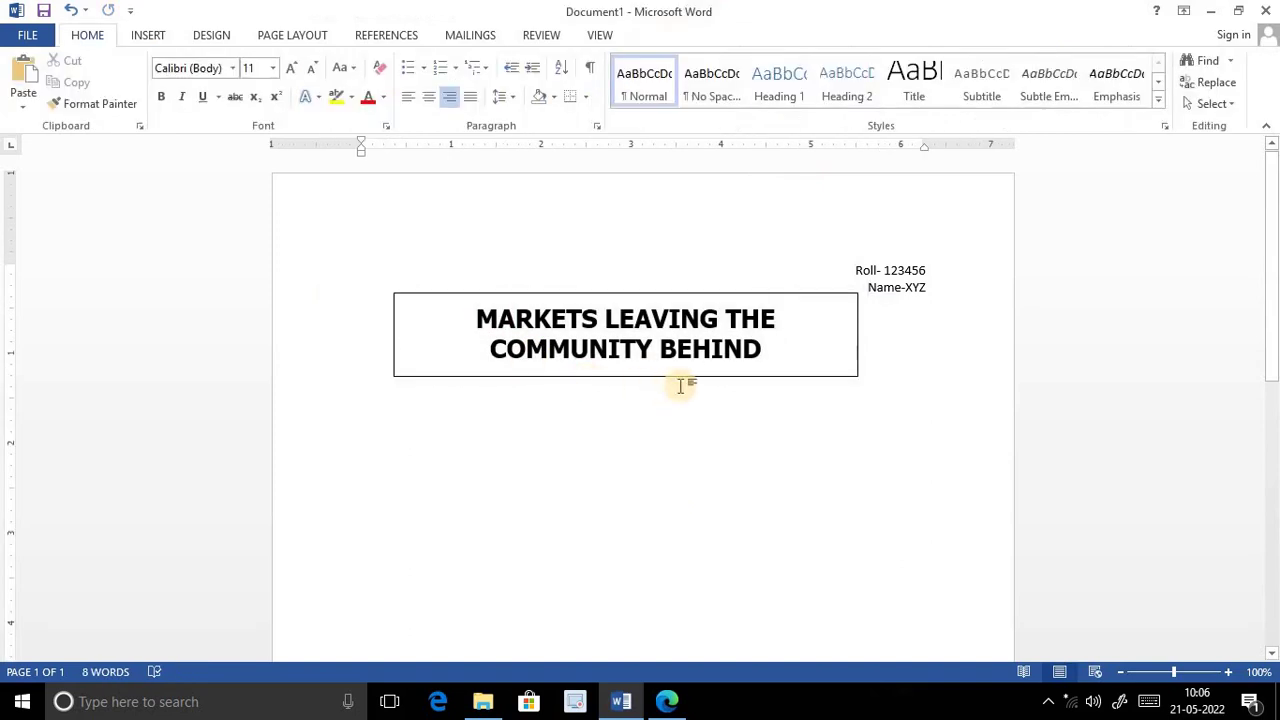
left_click(443, 335)
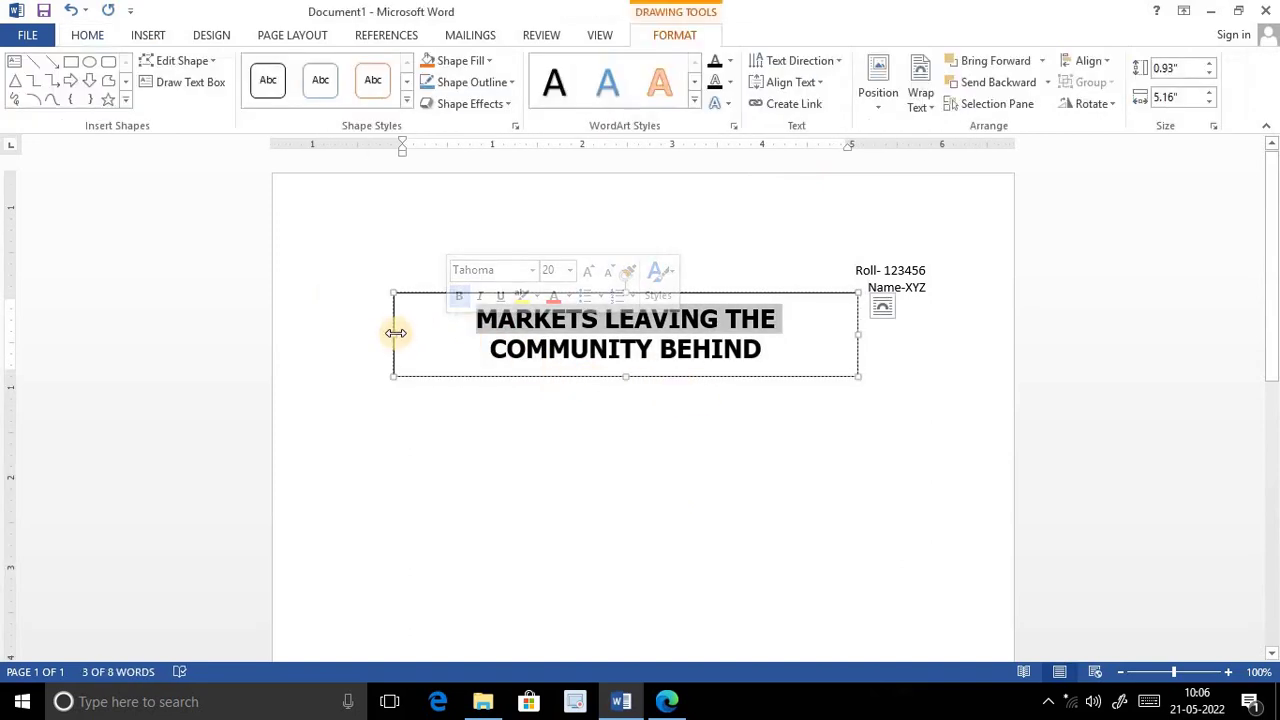
left_click_drag(393, 331, 373, 331)
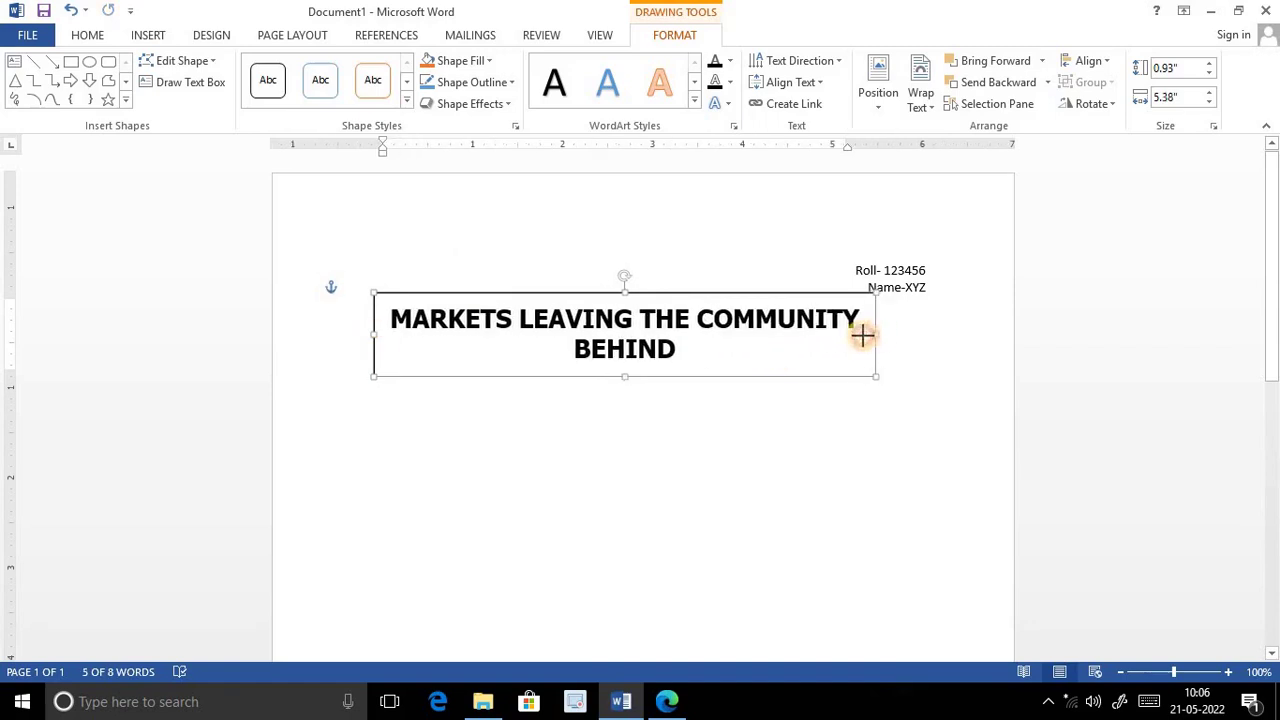
left_click_drag(857, 335, 852, 335)
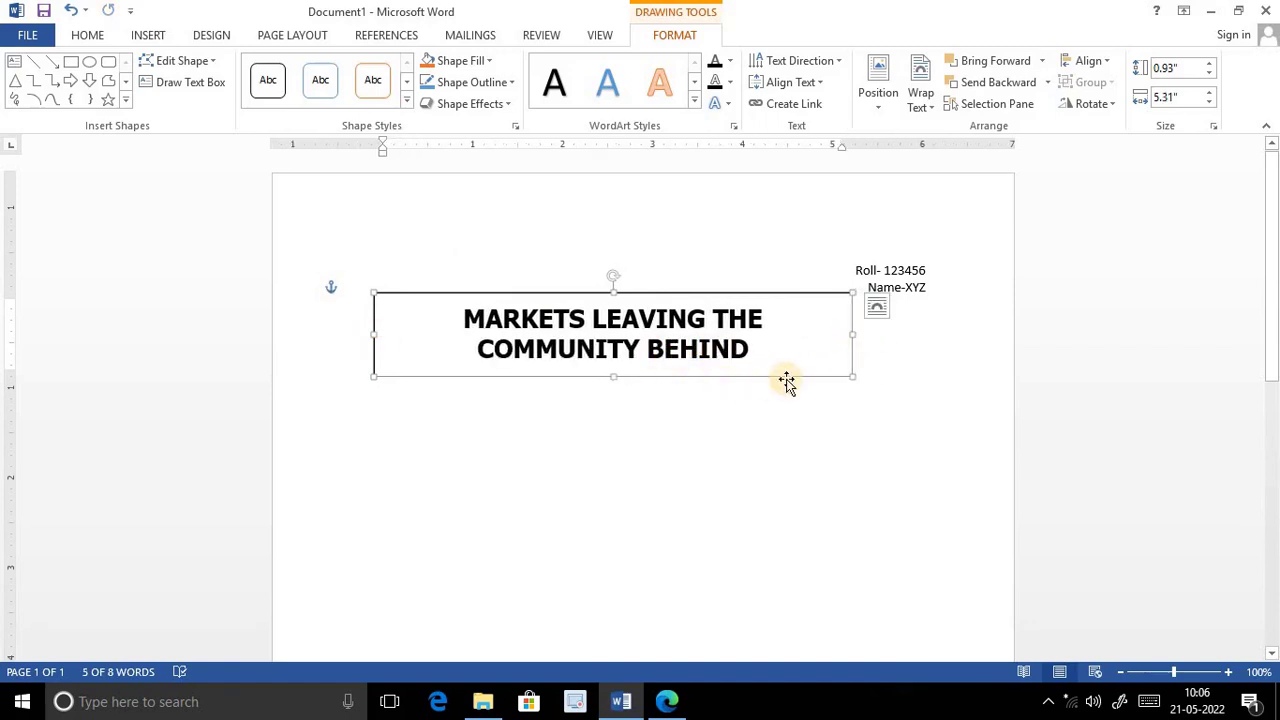
left_click(689, 462)
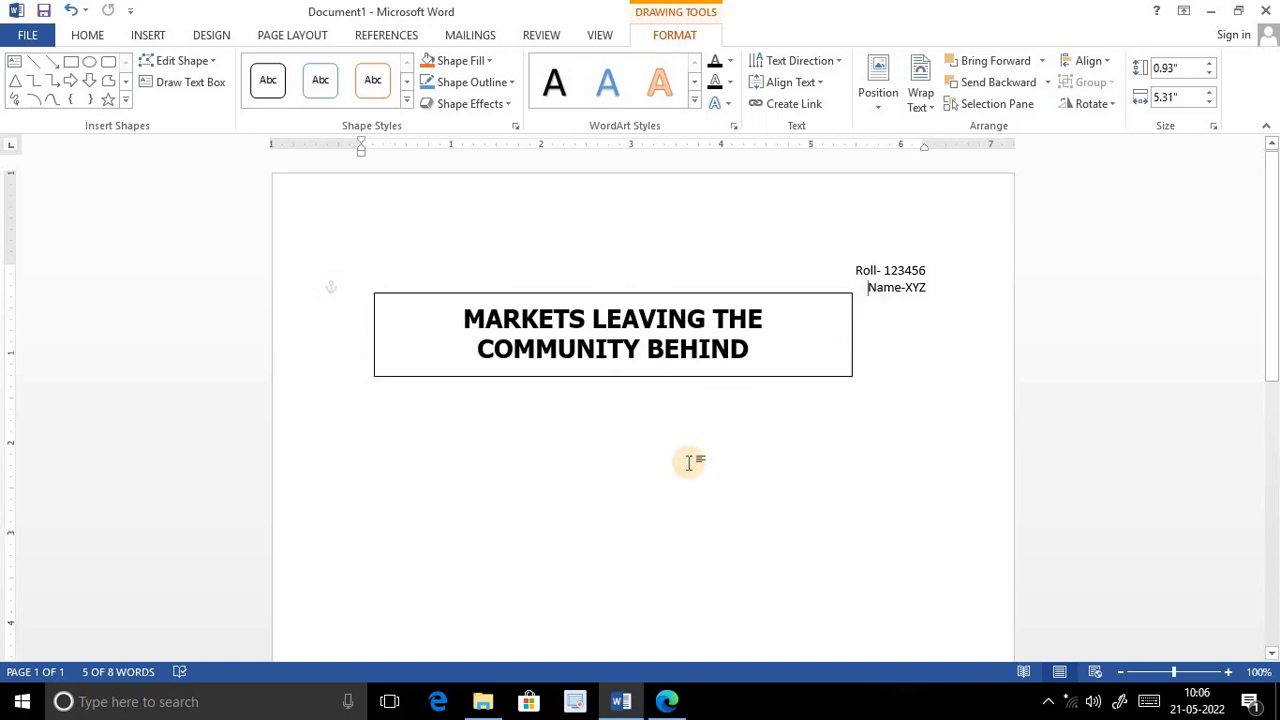
Read the paragraph's Font Size 12, spacing and alignment rules, then select the 'We are surrounded by plenty' paragraph in the PDF
left_click(668, 703)
scroll(600, 514, "down", 2)
scroll(486, 463, "down", 3)
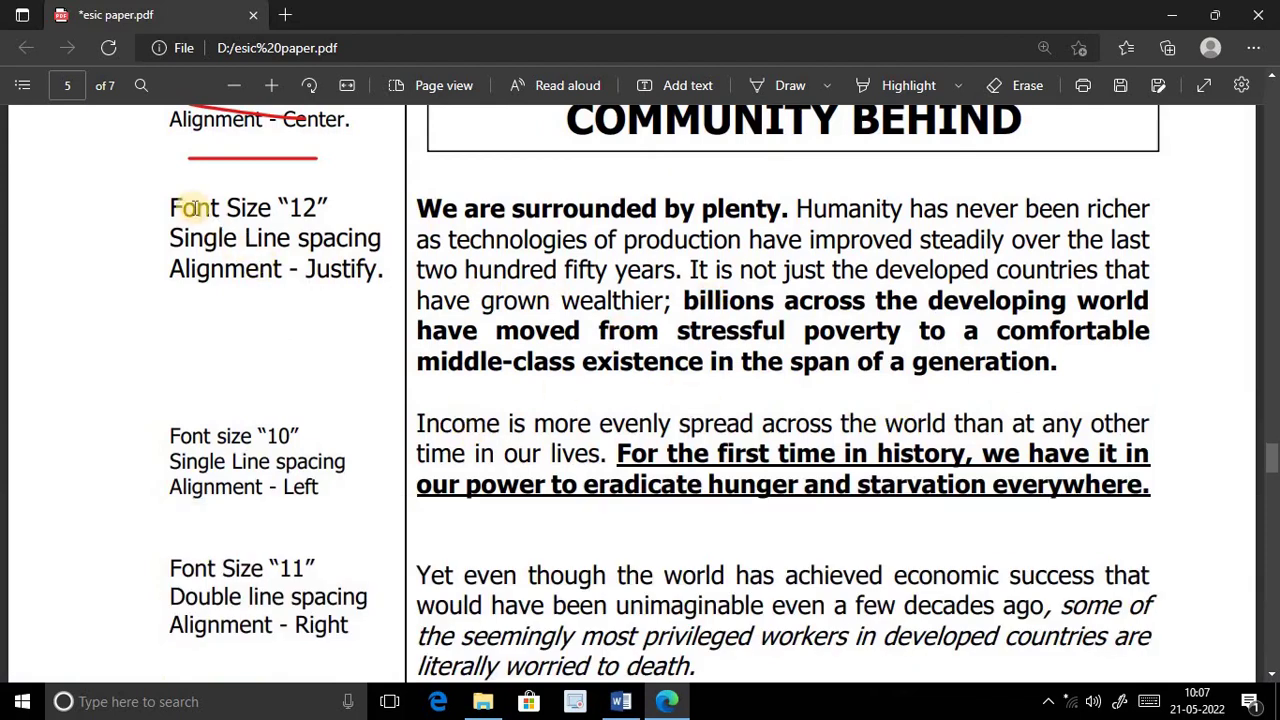
left_click_drag(172, 207, 316, 207)
mouse_move(171, 238)
left_mouse_down()
mouse_move(374, 240)
mouse_move(997, 360)
mouse_move(965, 363)
mouse_move(1062, 364)
left_mouse_up()
key("ctrl+c")
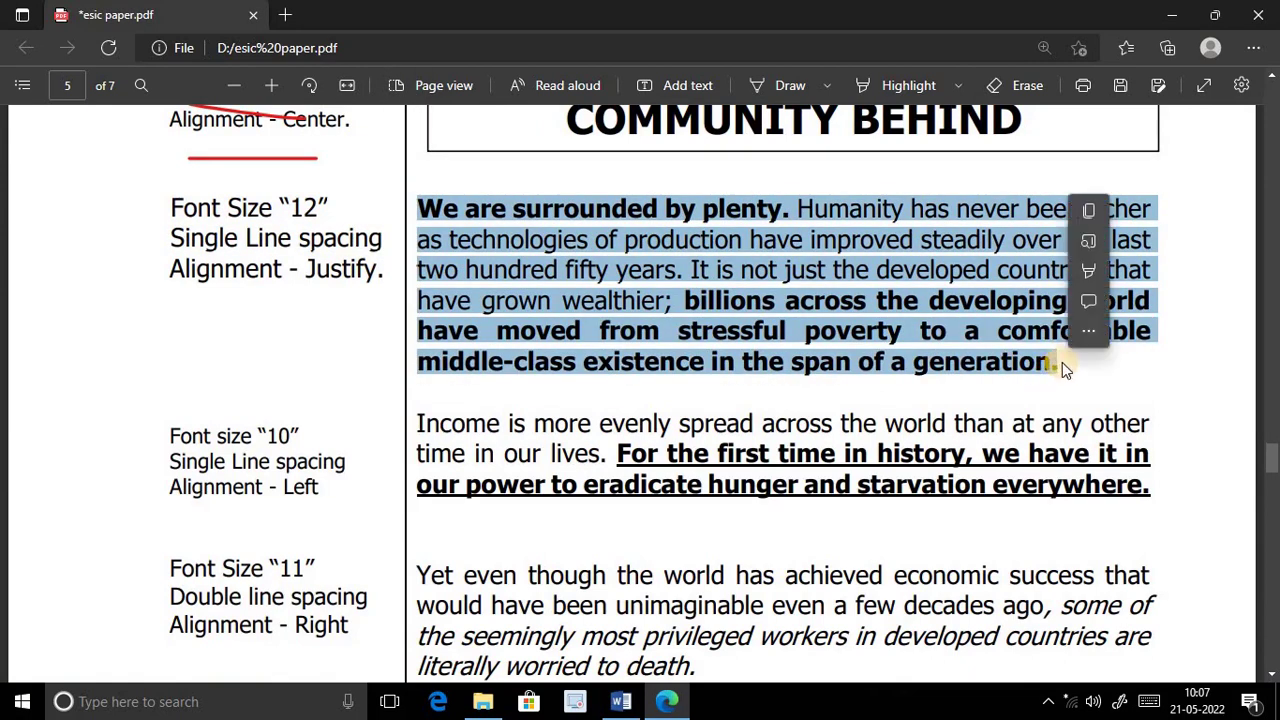
left_click(1068, 374)
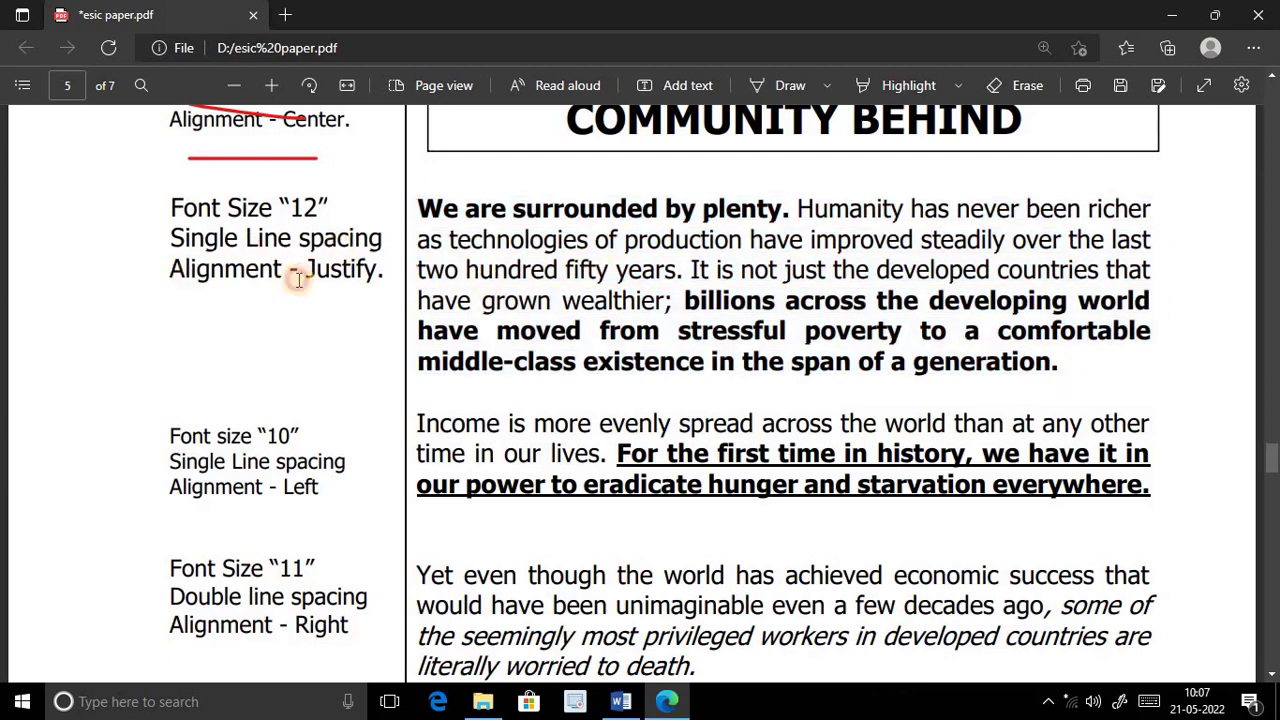
left_click_drag(174, 277, 300, 272)
left_click(530, 368)
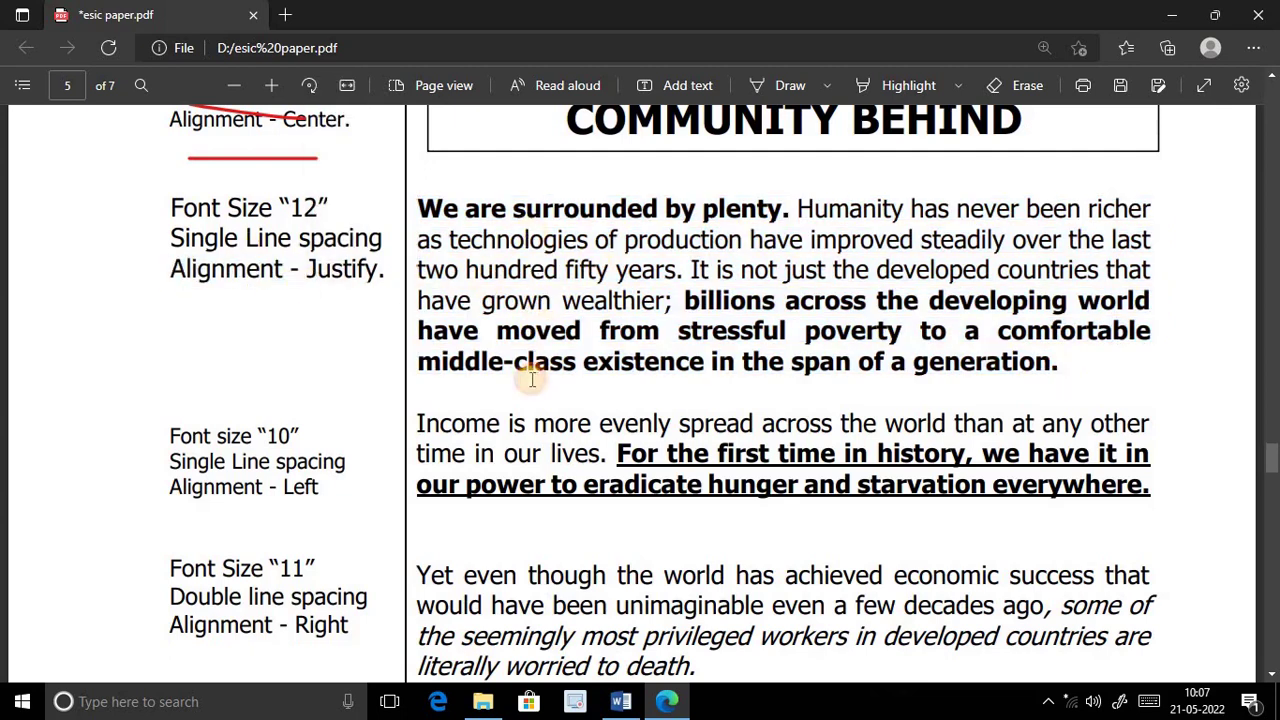
left_click_drag(420, 208, 1077, 368)
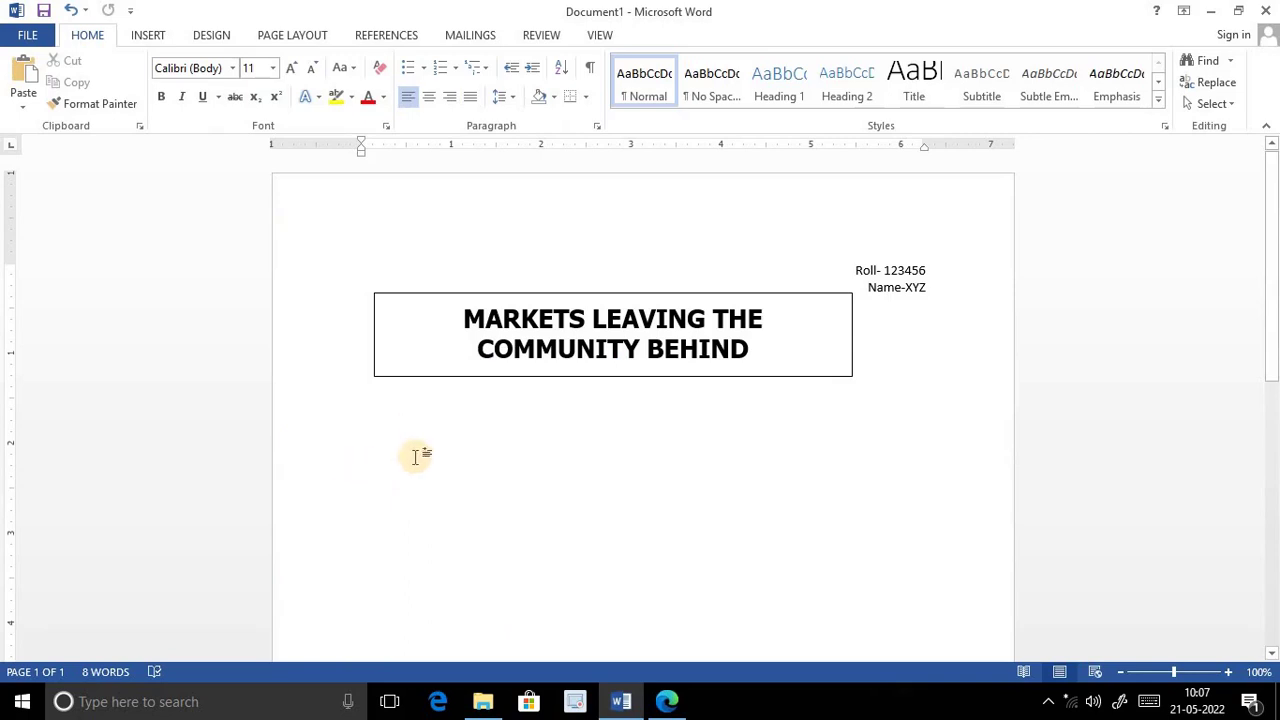
Paste the first paragraph below the title box and set it in 12 pt Tahoma
key("ctrl+v")
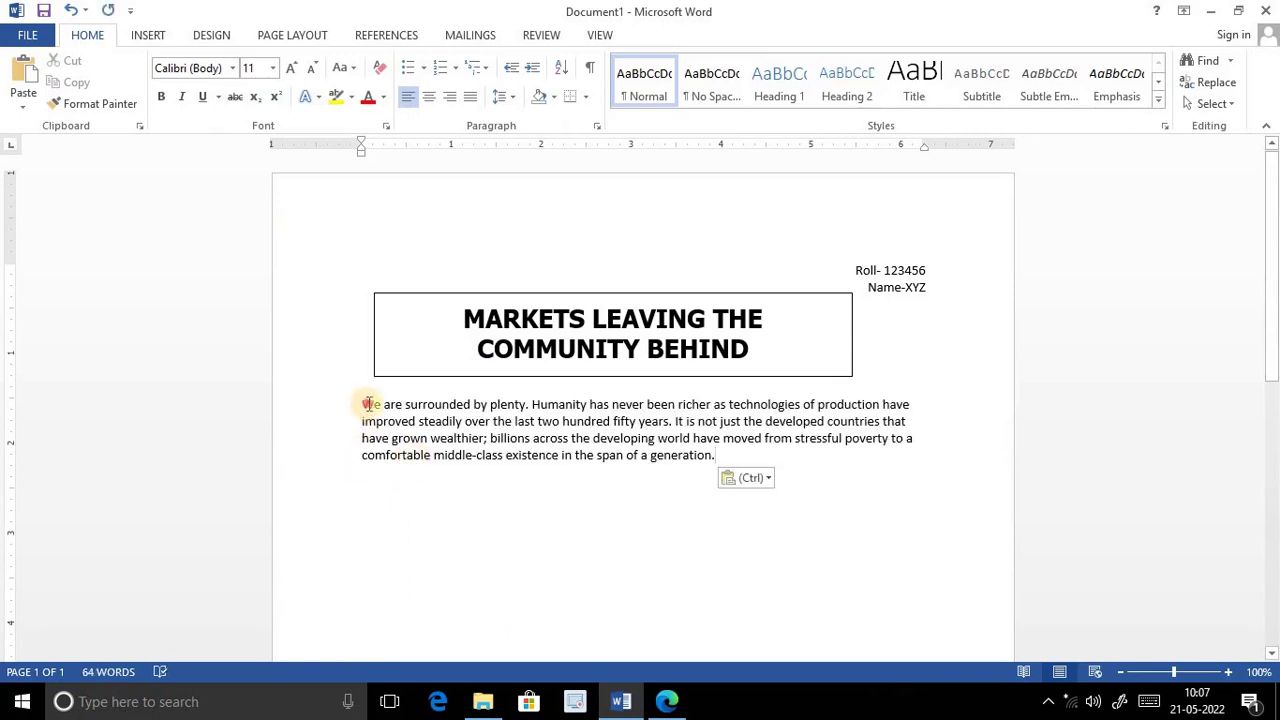
left_click_drag(366, 404, 716, 456)
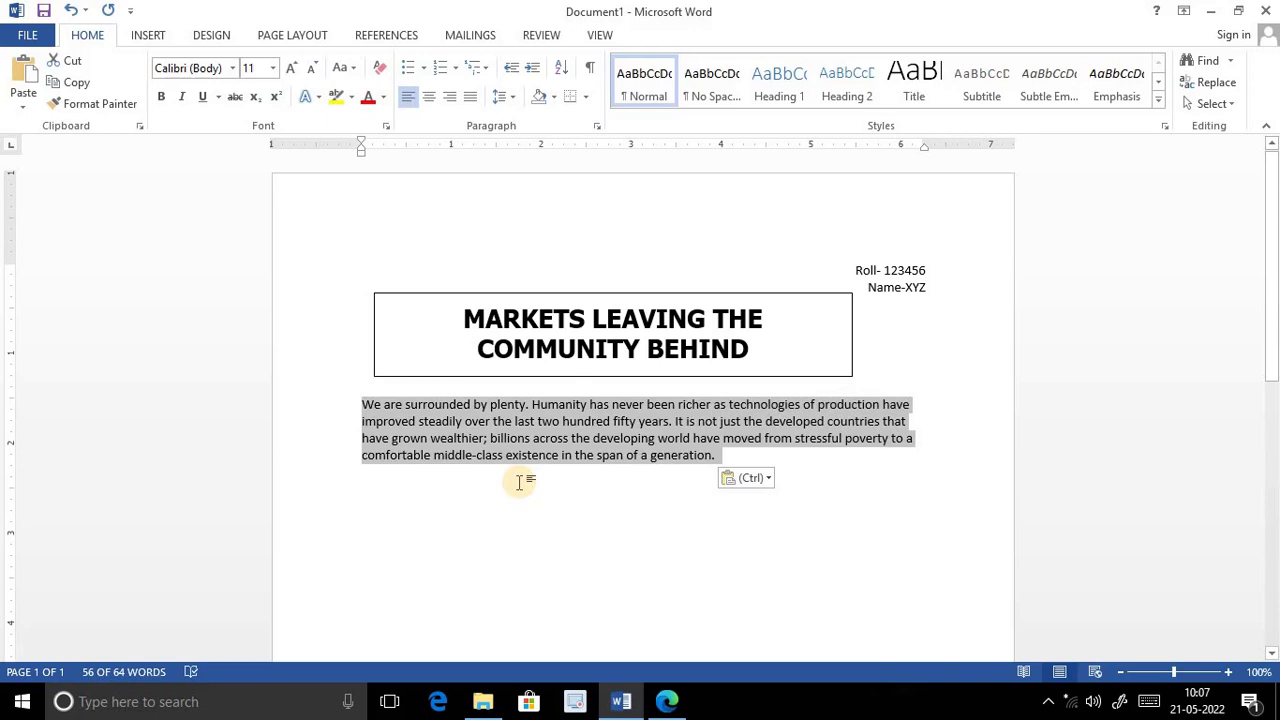
left_click(240, 68)
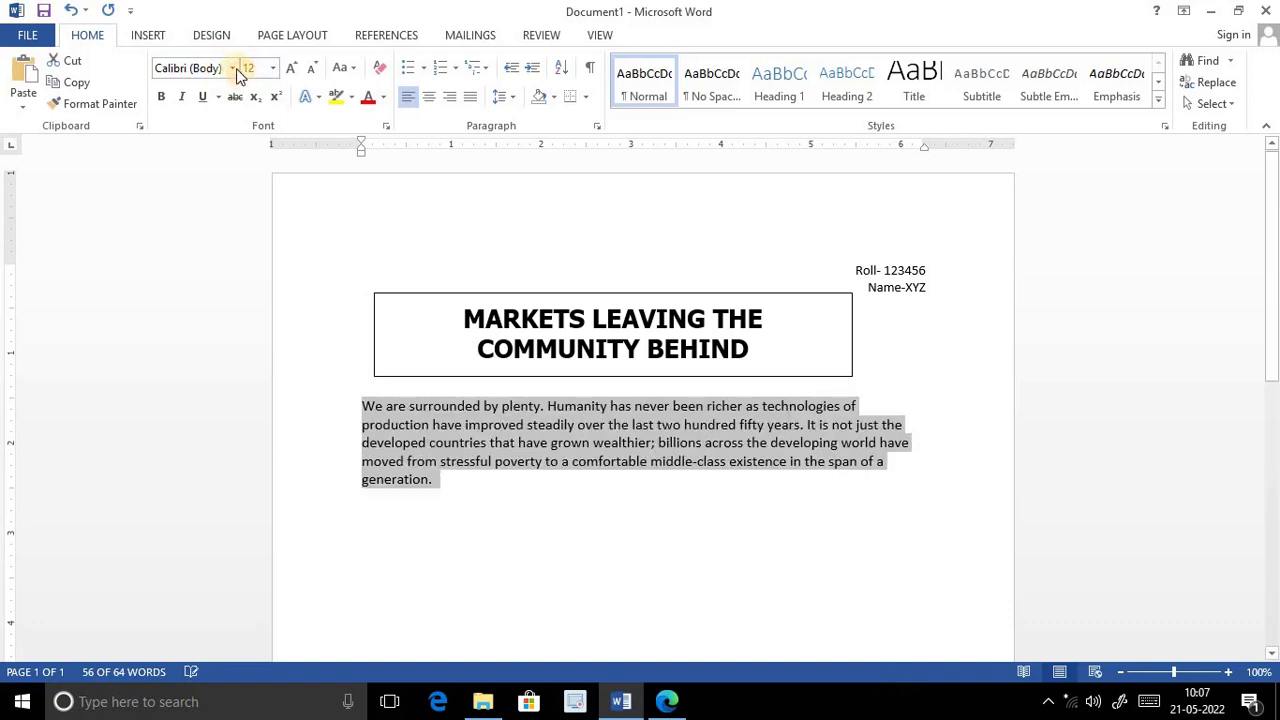
left_click(234, 68)
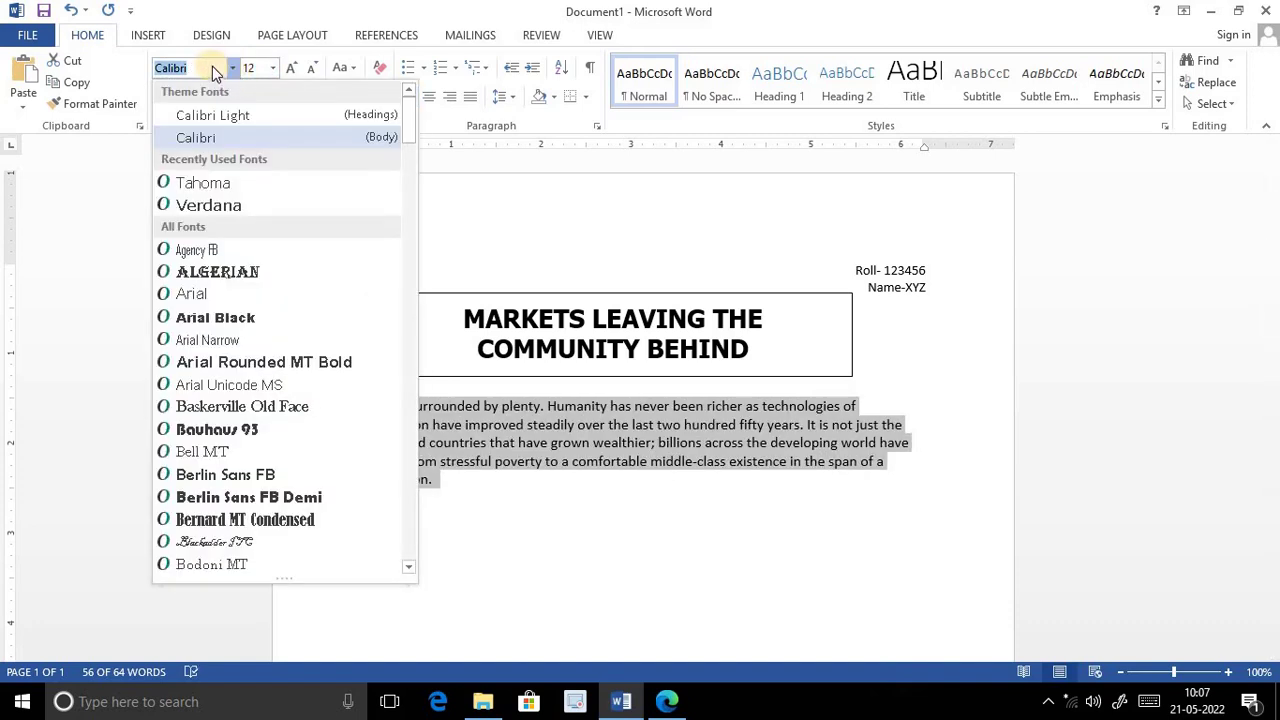
key("BackSpace")
type("Tahoma")
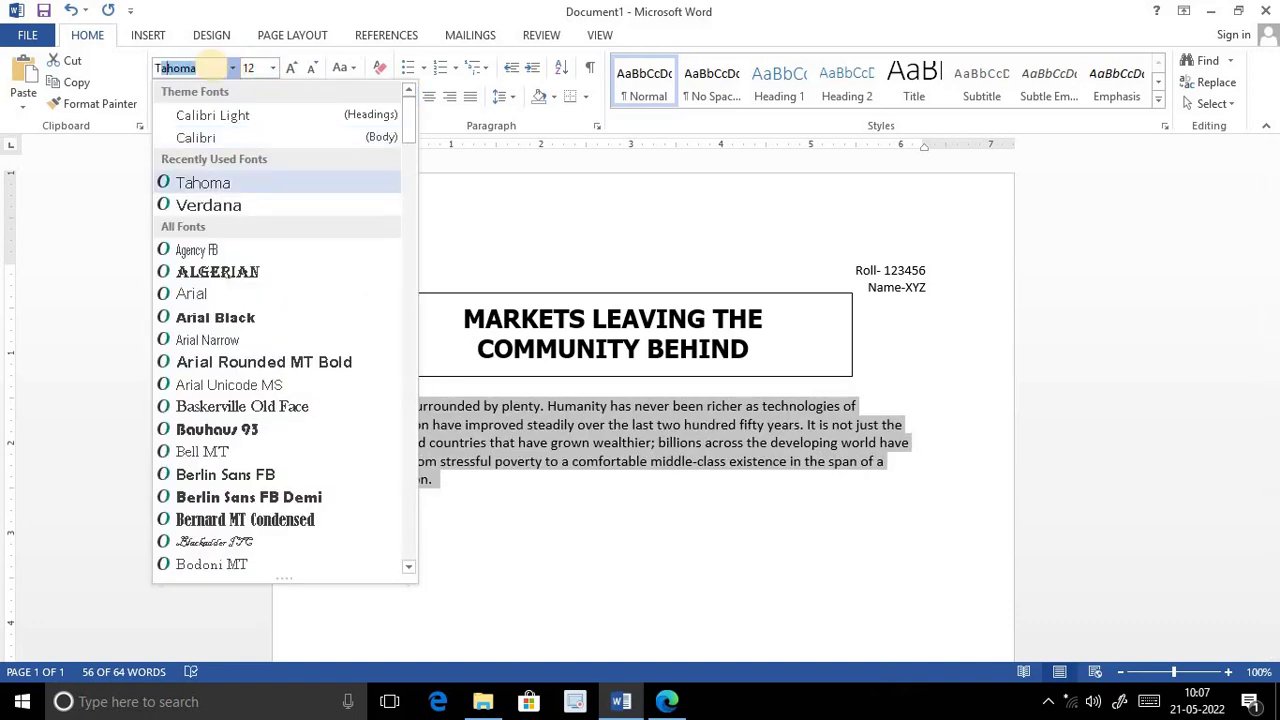
key("Return")
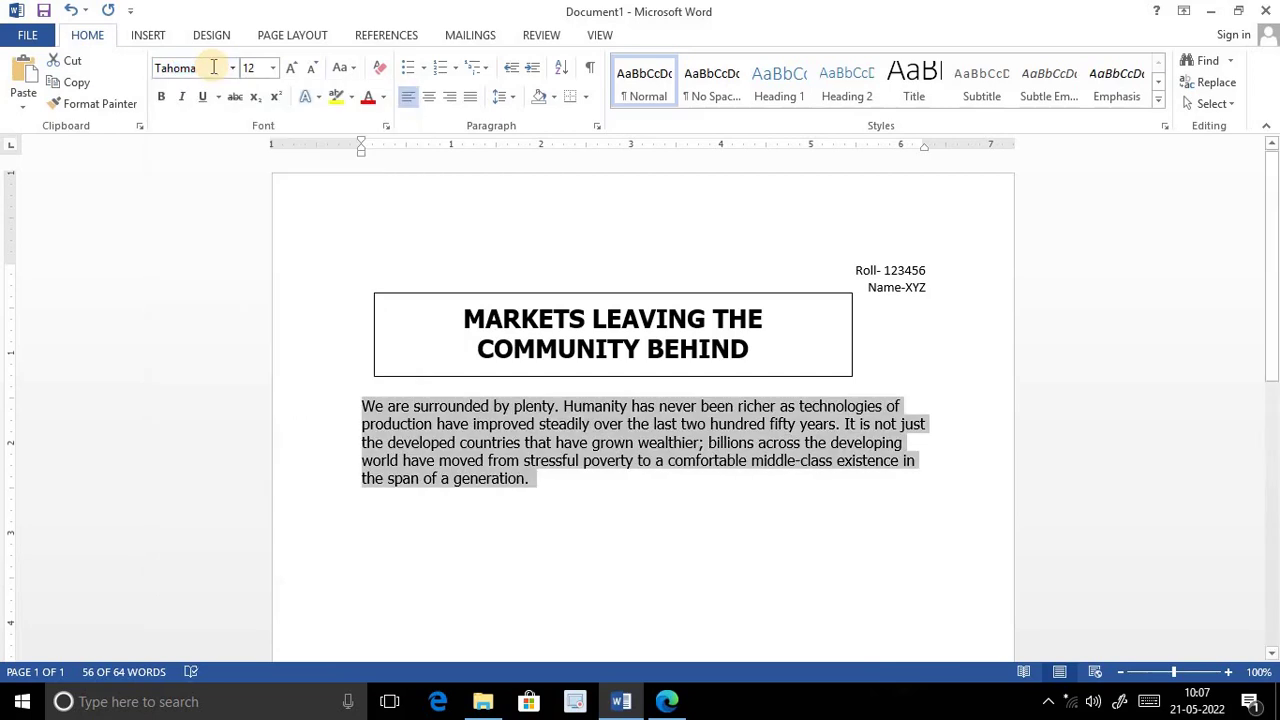
left_click(600, 548)
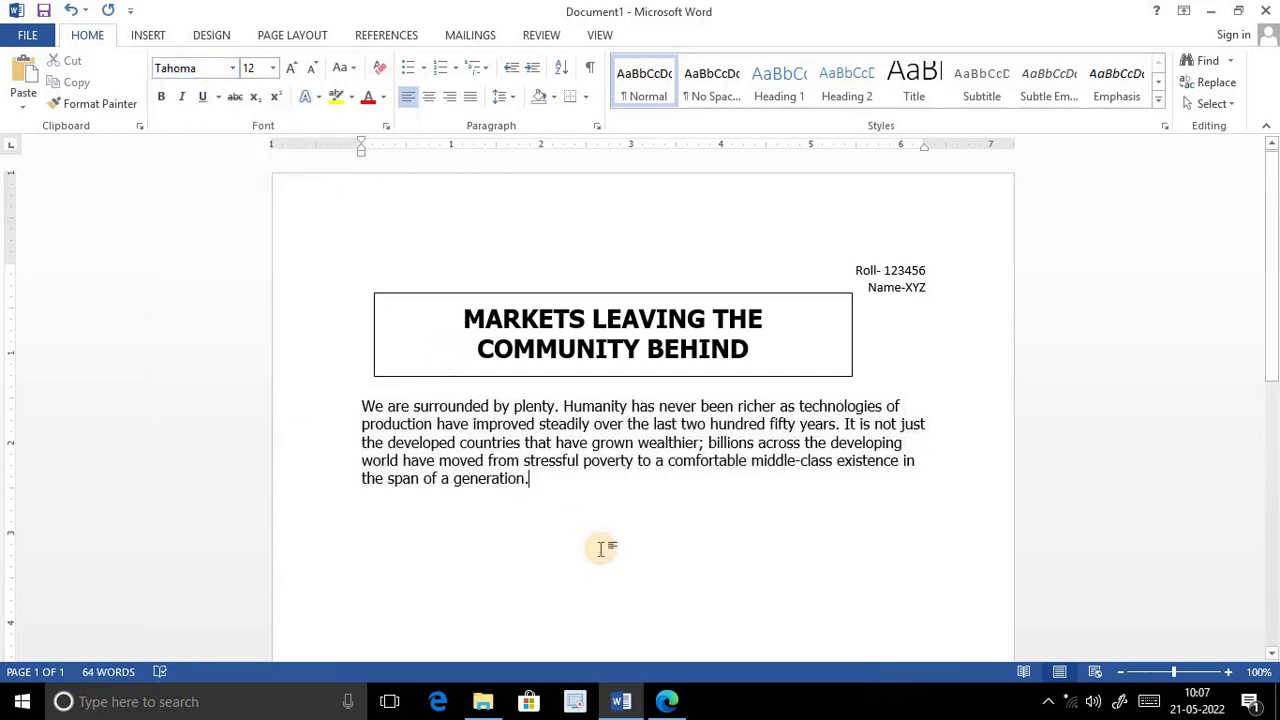
Clear the leftover selection in the PDF spec and return to Word
left_click(666, 700)
left_click(548, 375)
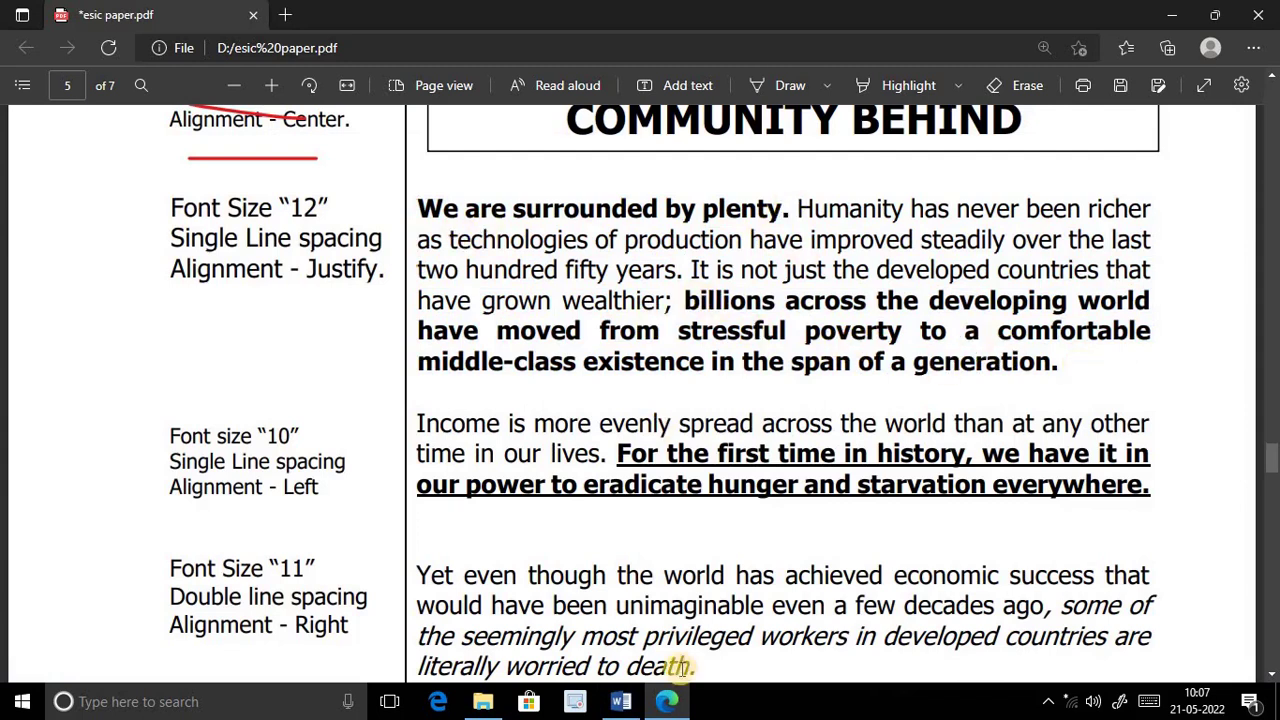
left_click(623, 703)
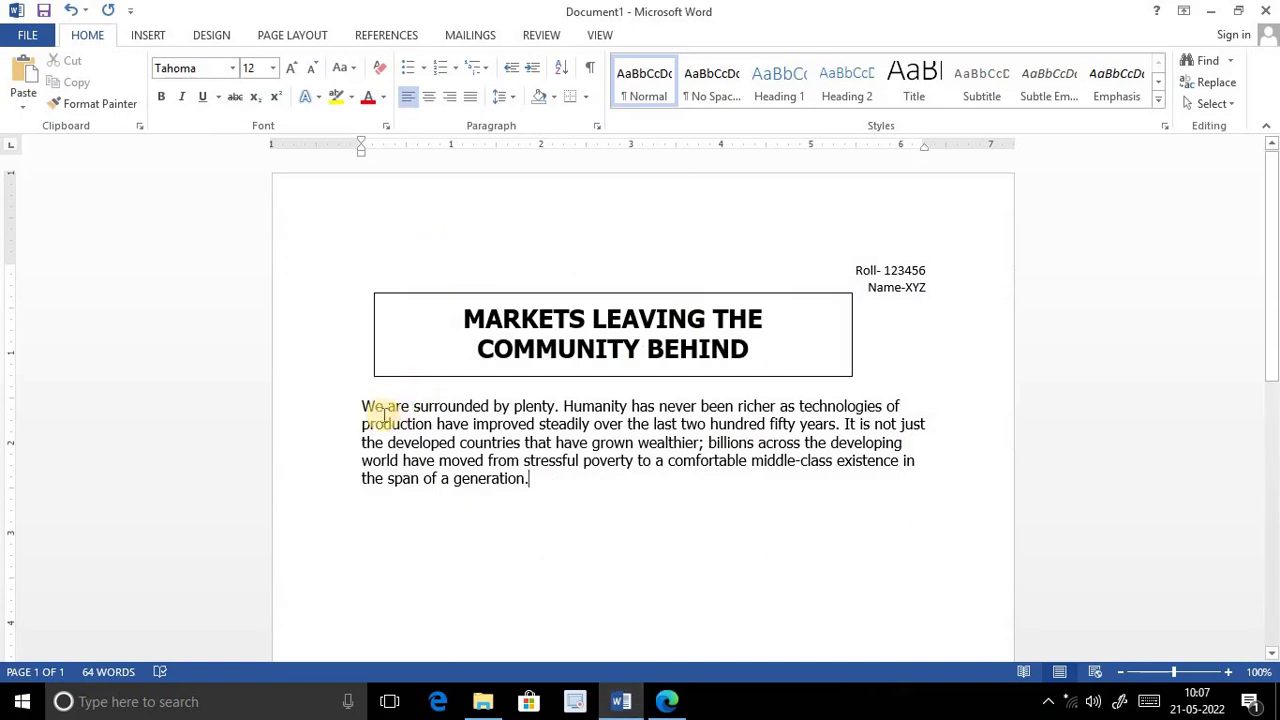
Bold 'We are surrounded by plenty.' and the clause from 'billions' through 'generation.'
left_click_drag(358, 403, 566, 404)
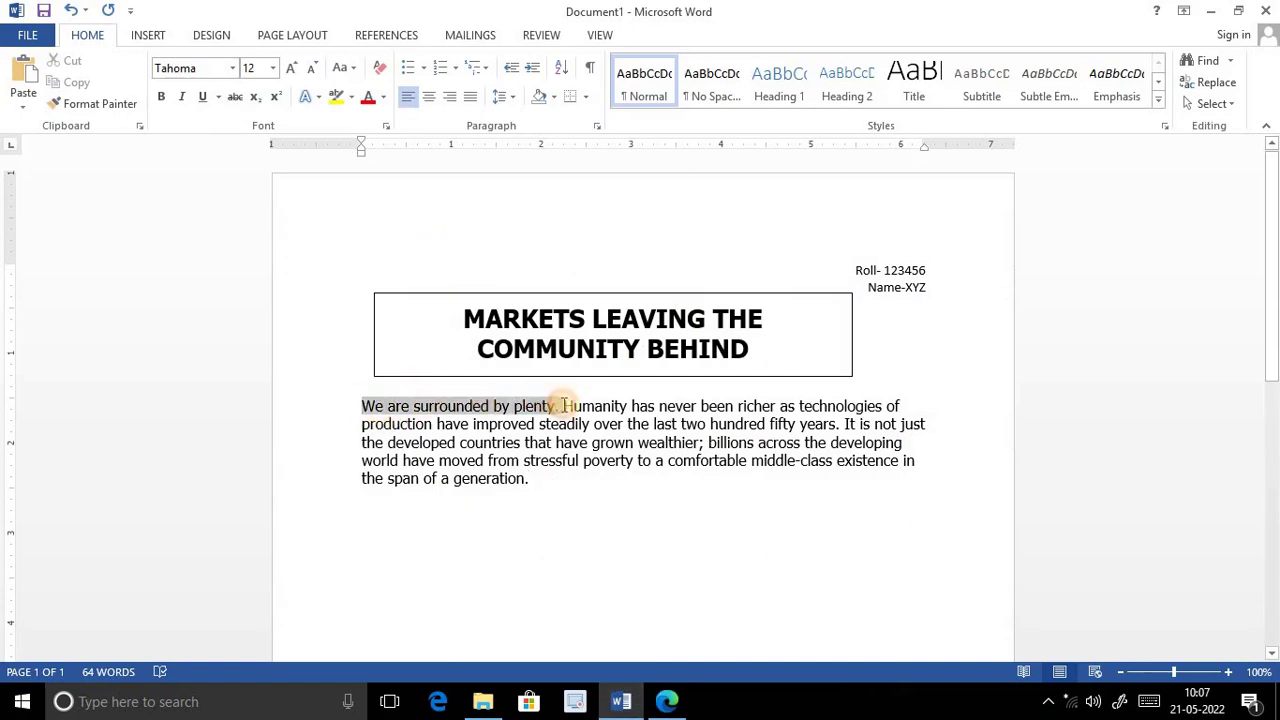
left_click(163, 97)
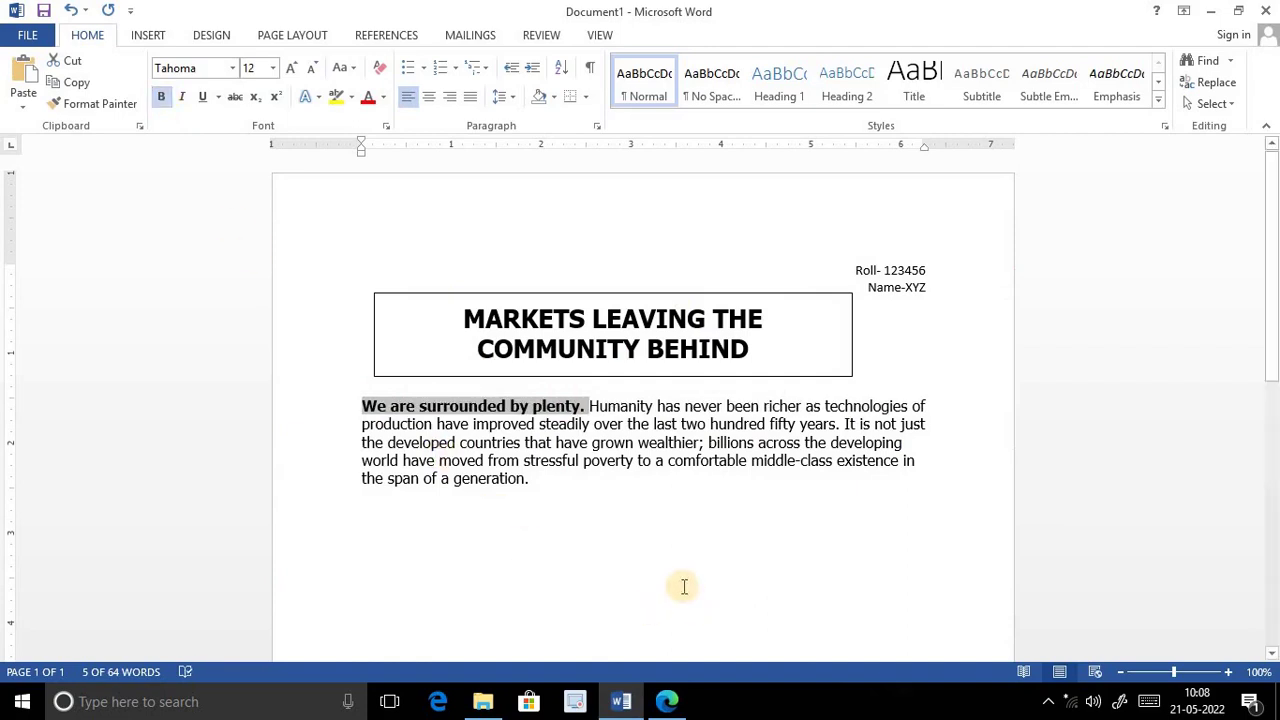
left_click(657, 567)
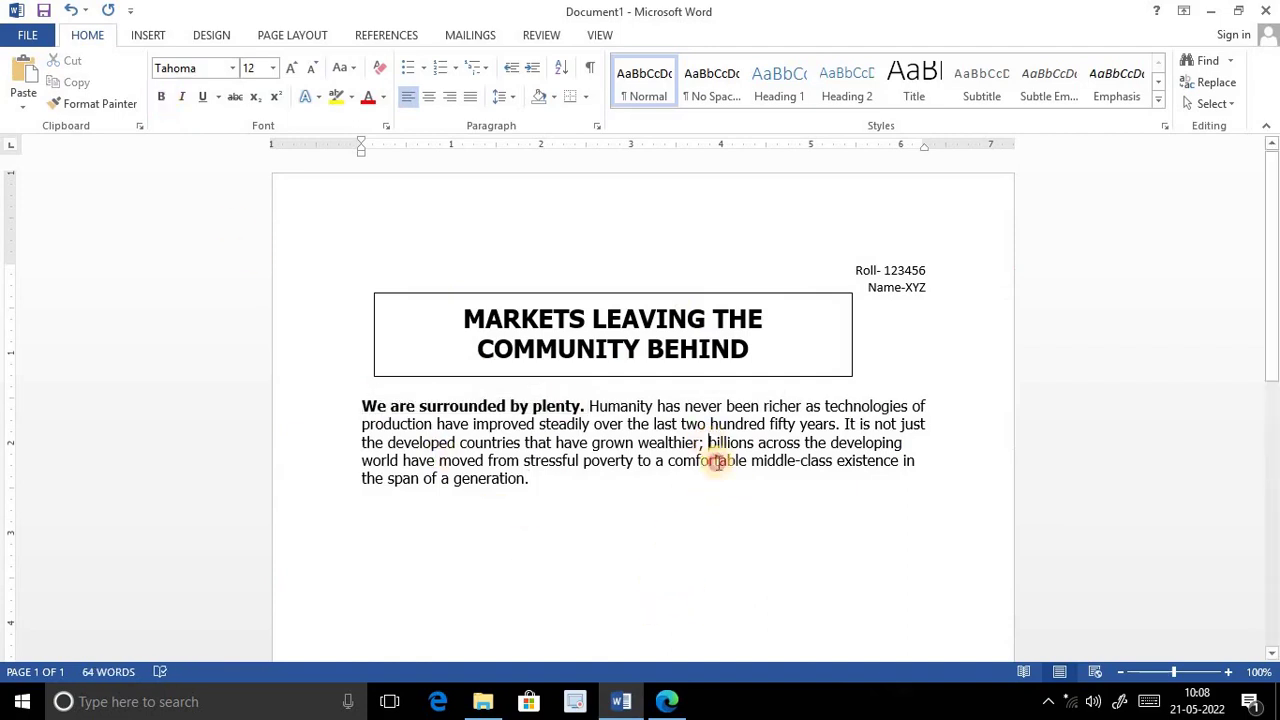
left_click_drag(718, 461, 726, 480)
left_click(162, 99)
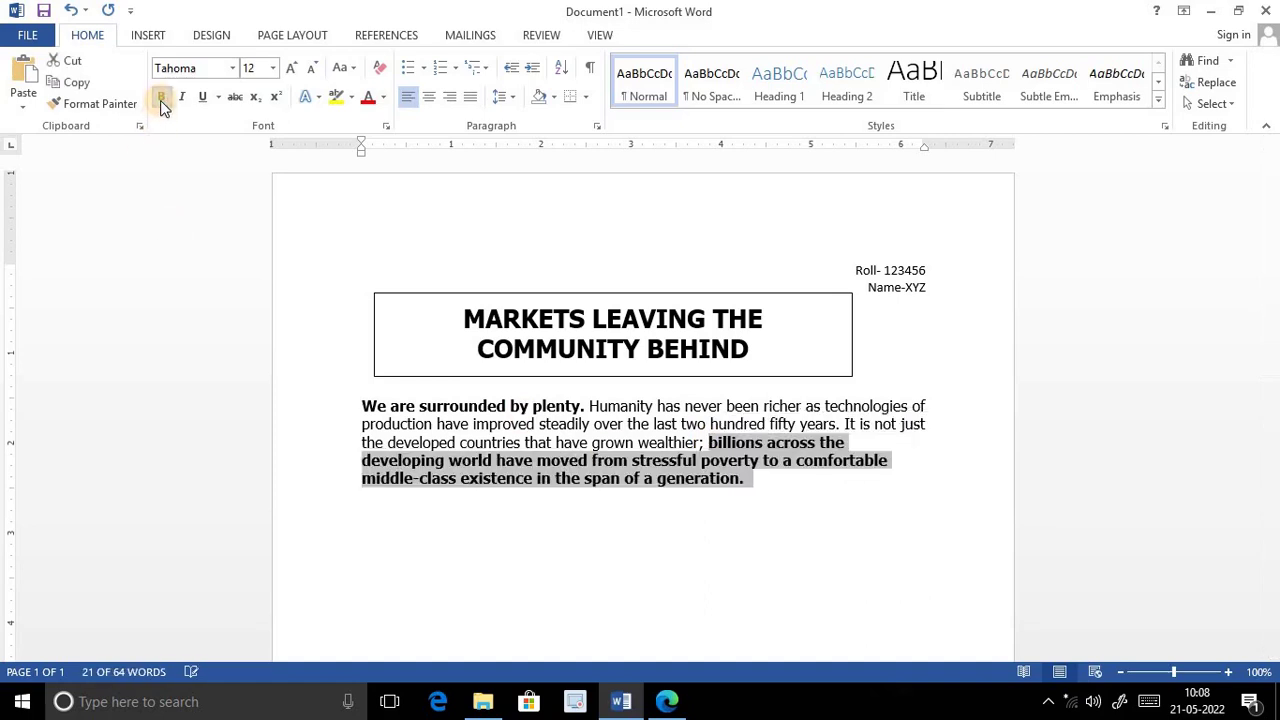
left_click(455, 508)
left_click_drag(362, 403, 726, 472)
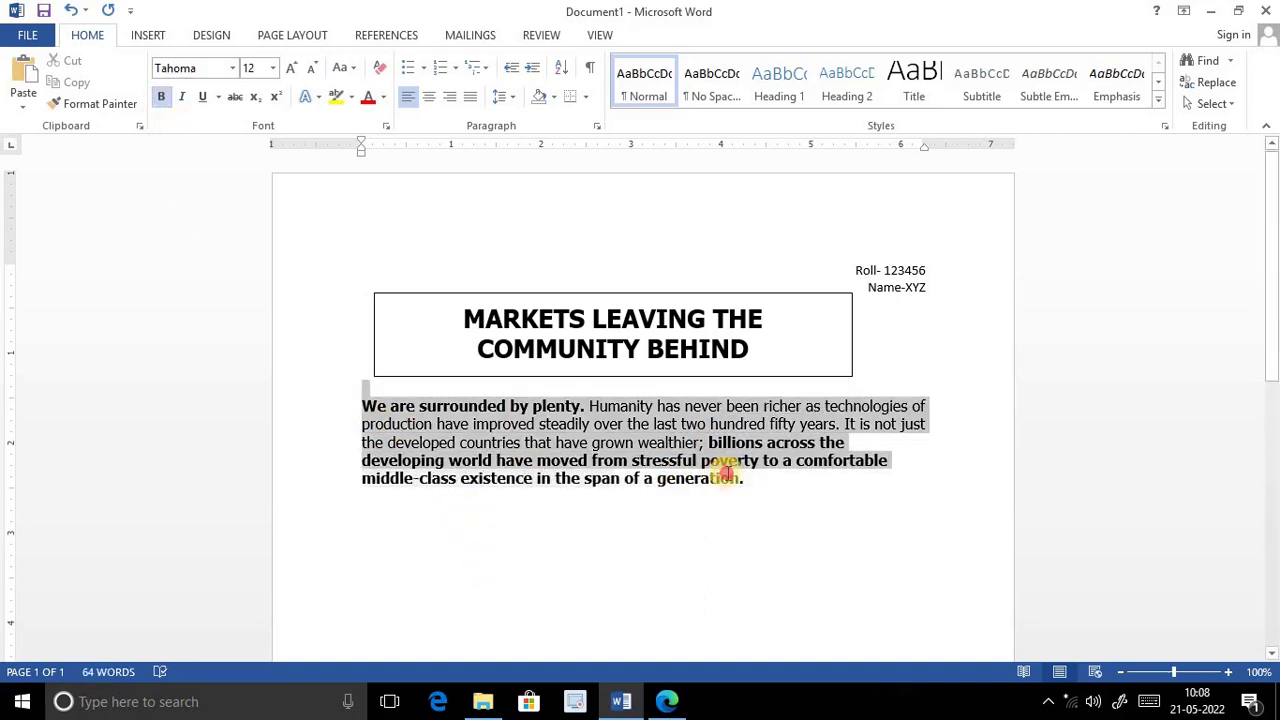
Highlight the '- Justify.' requirement beside the first paragraph in the PDF spec and return to Word
left_click(666, 701)
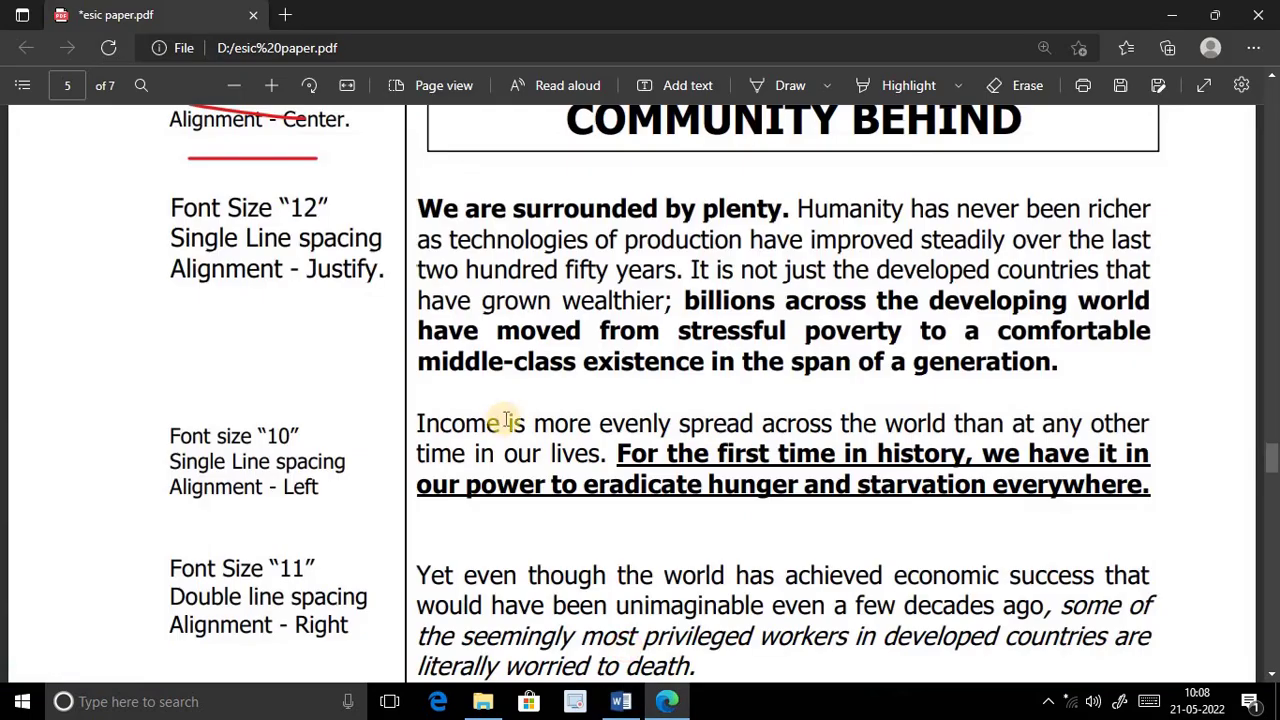
left_click_drag(292, 269, 382, 270)
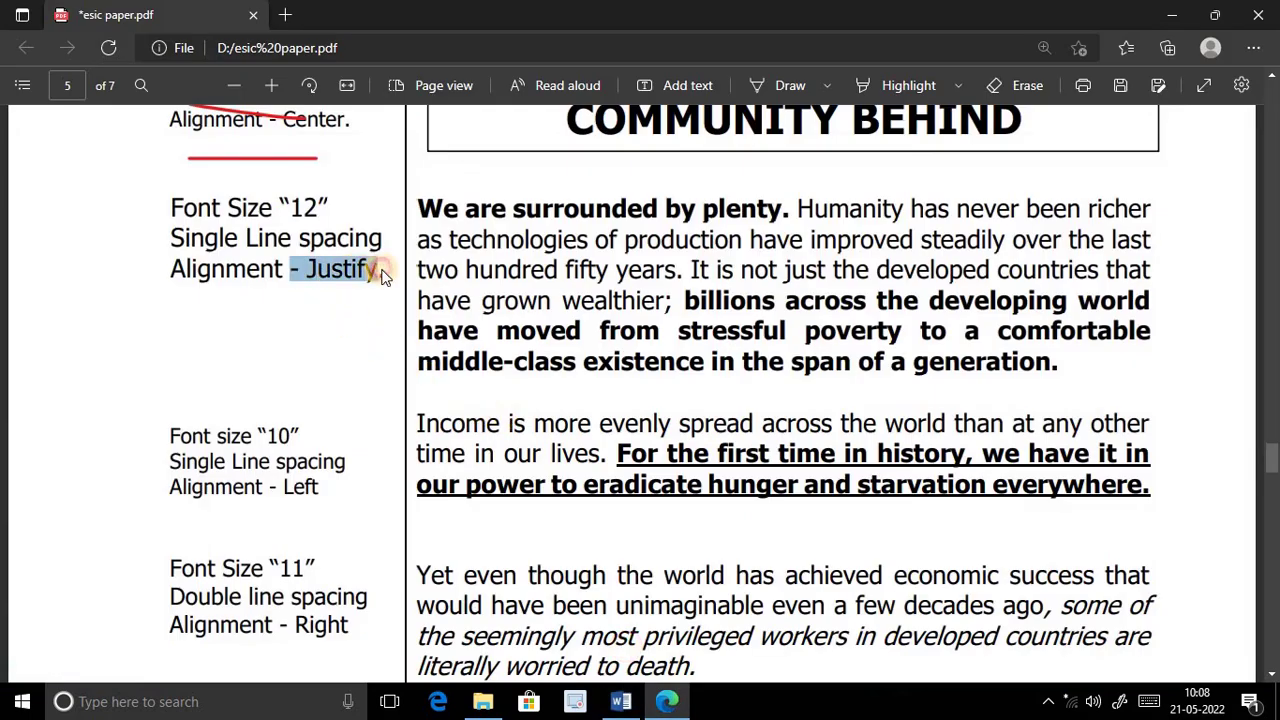
left_click(620, 701)
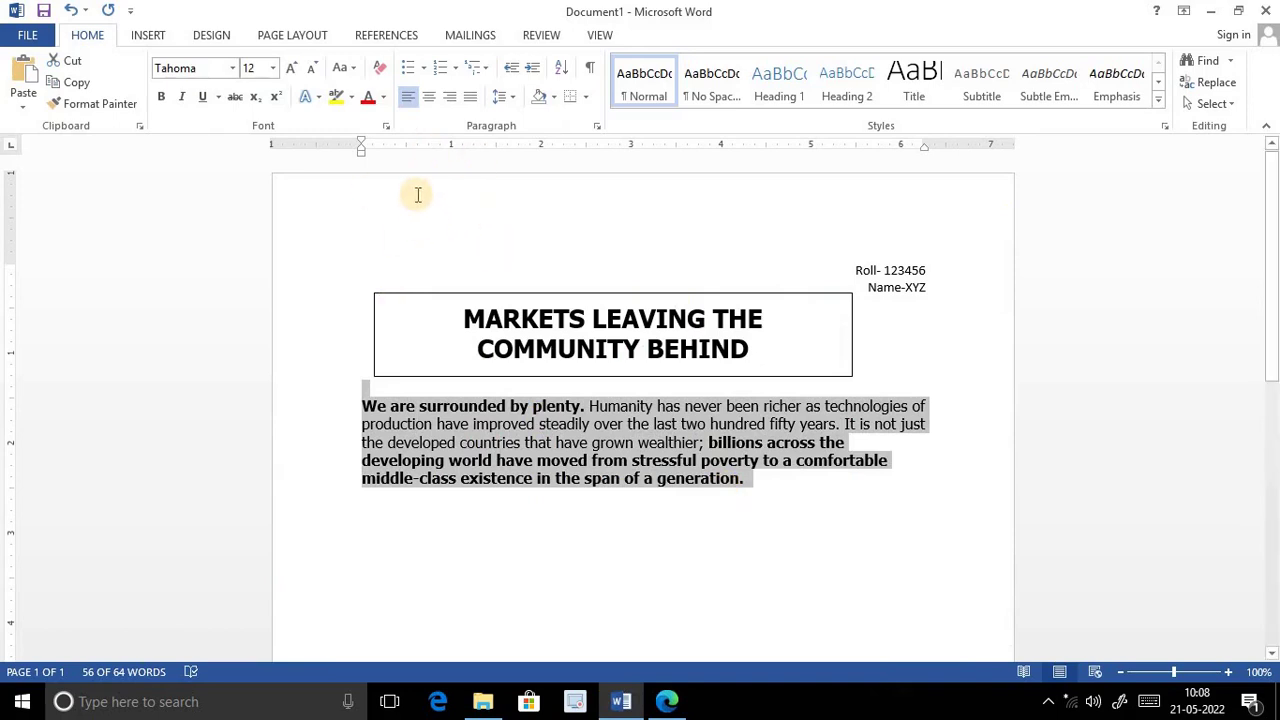
Justify the selected first paragraph so its lines run evenly to both margins
left_click(474, 98)
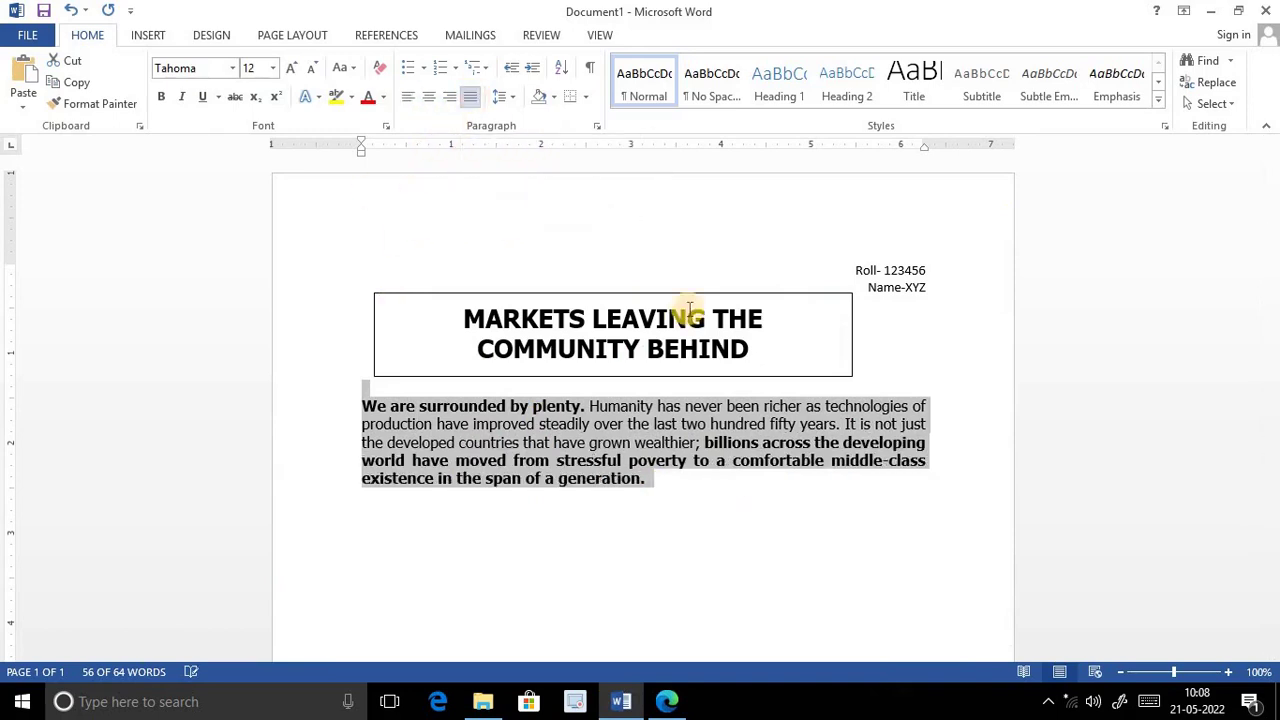
left_click(716, 487)
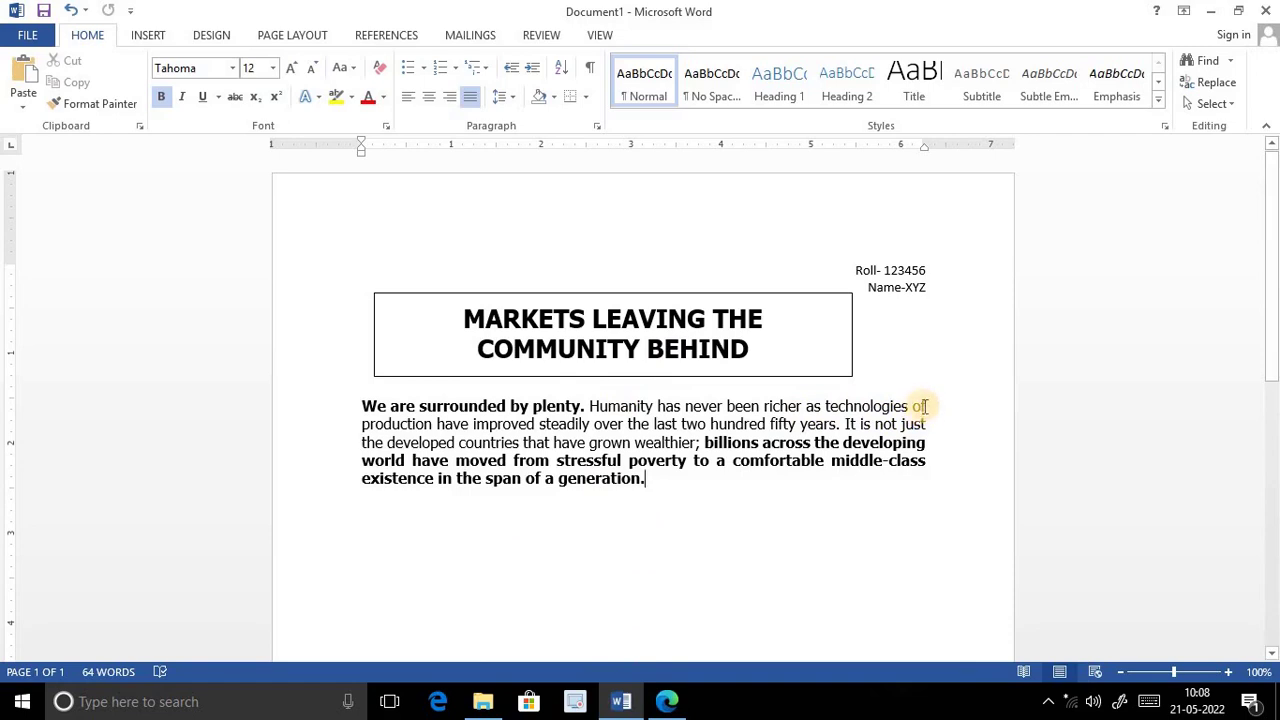
Check the spec's first-paragraph wording and its Justify requirement, then switch back to Word
left_click(666, 701)
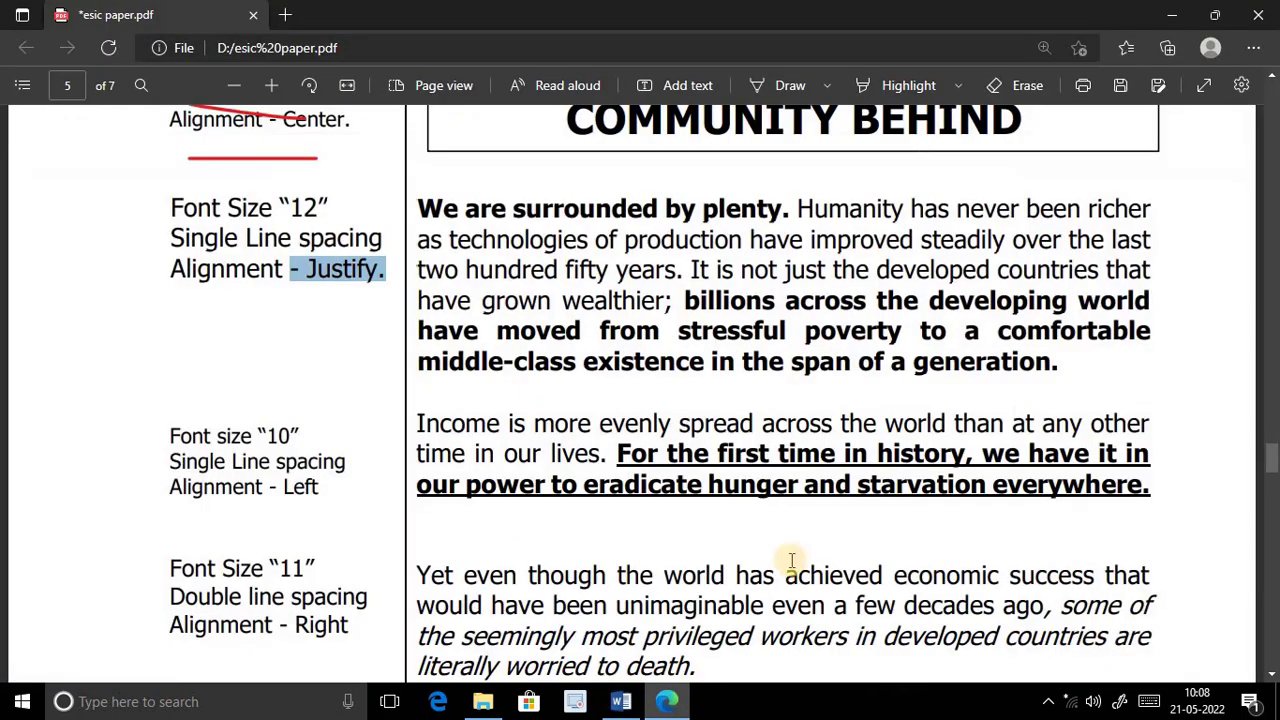
left_click_drag(1084, 208, 1158, 208)
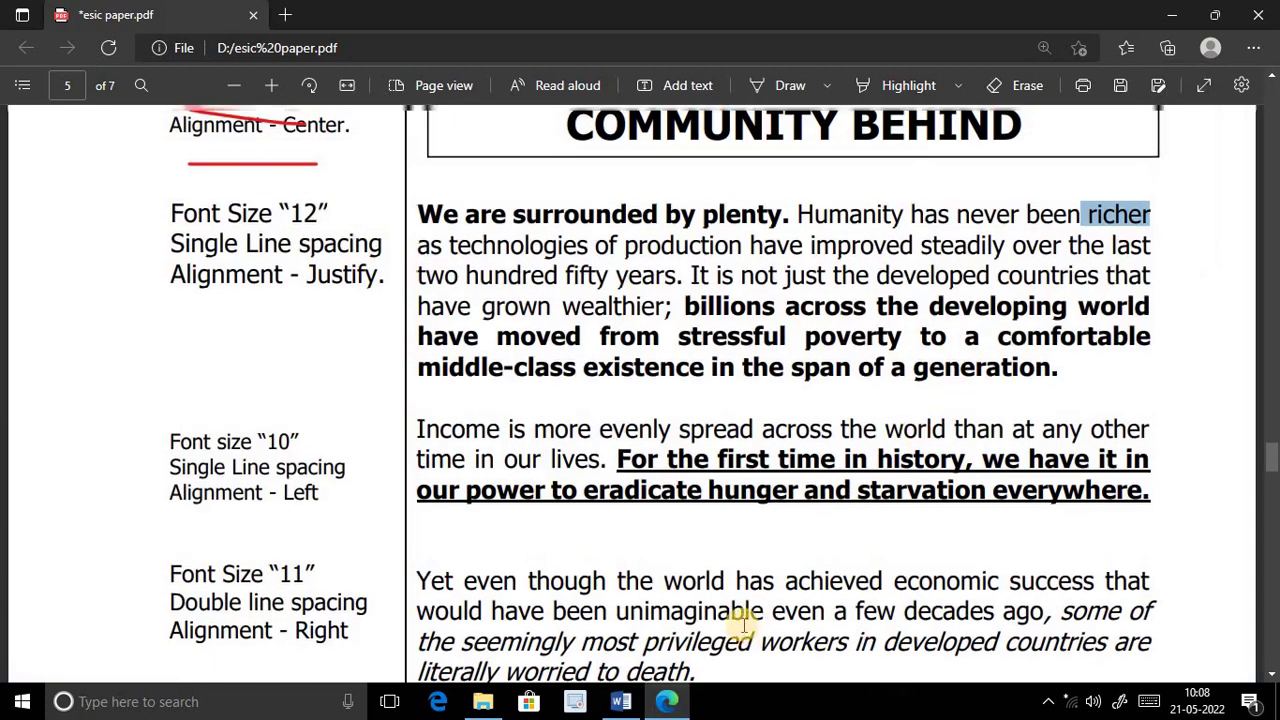
scroll(774, 602, "up", 1)
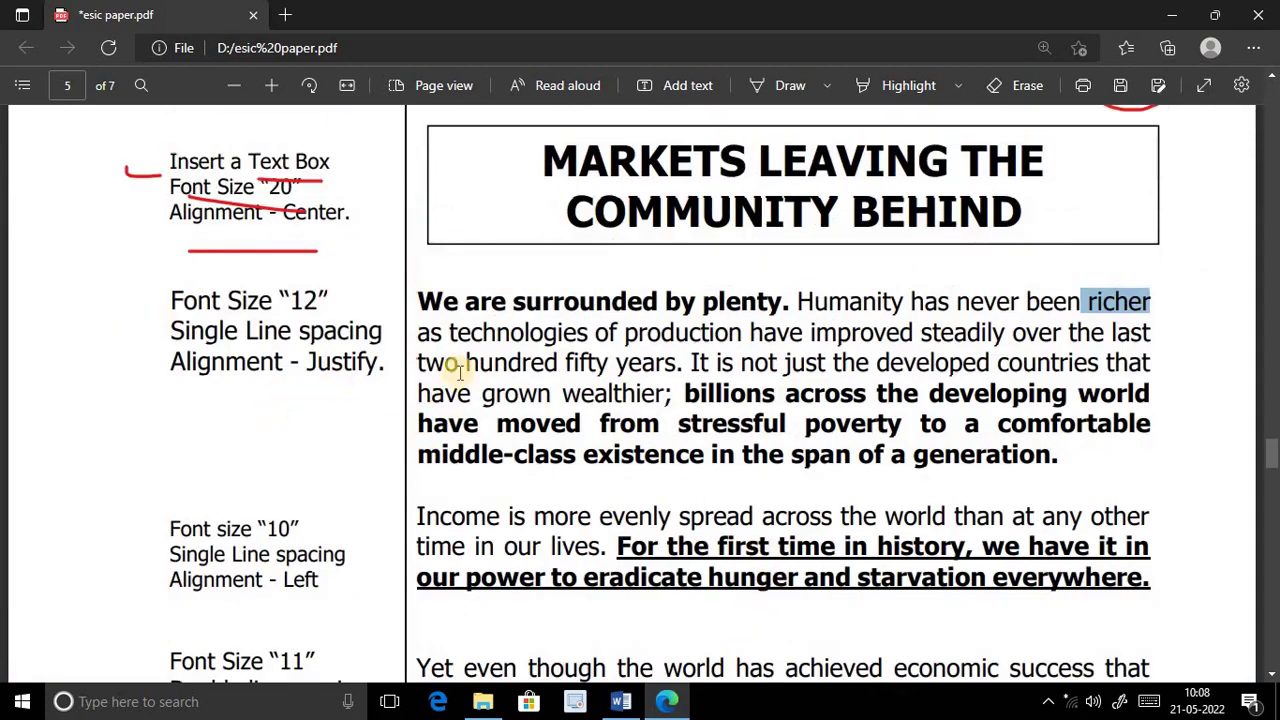
left_click(566, 421)
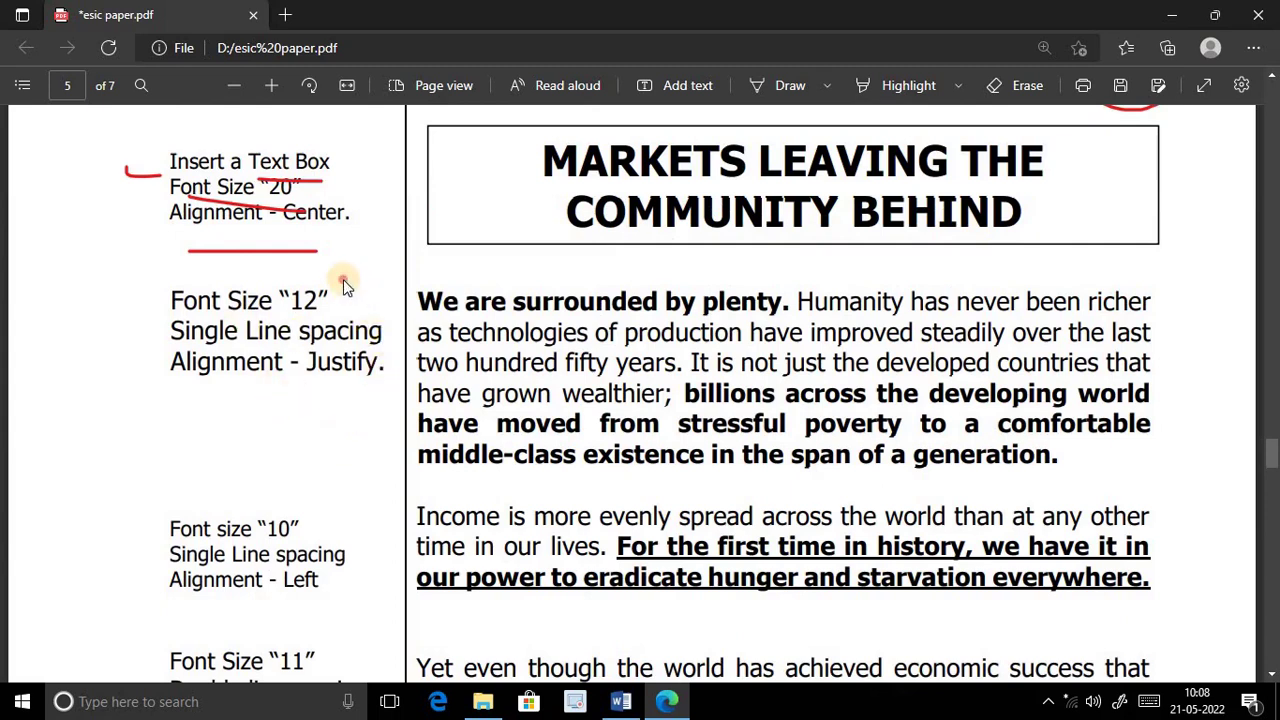
double_click(378, 363)
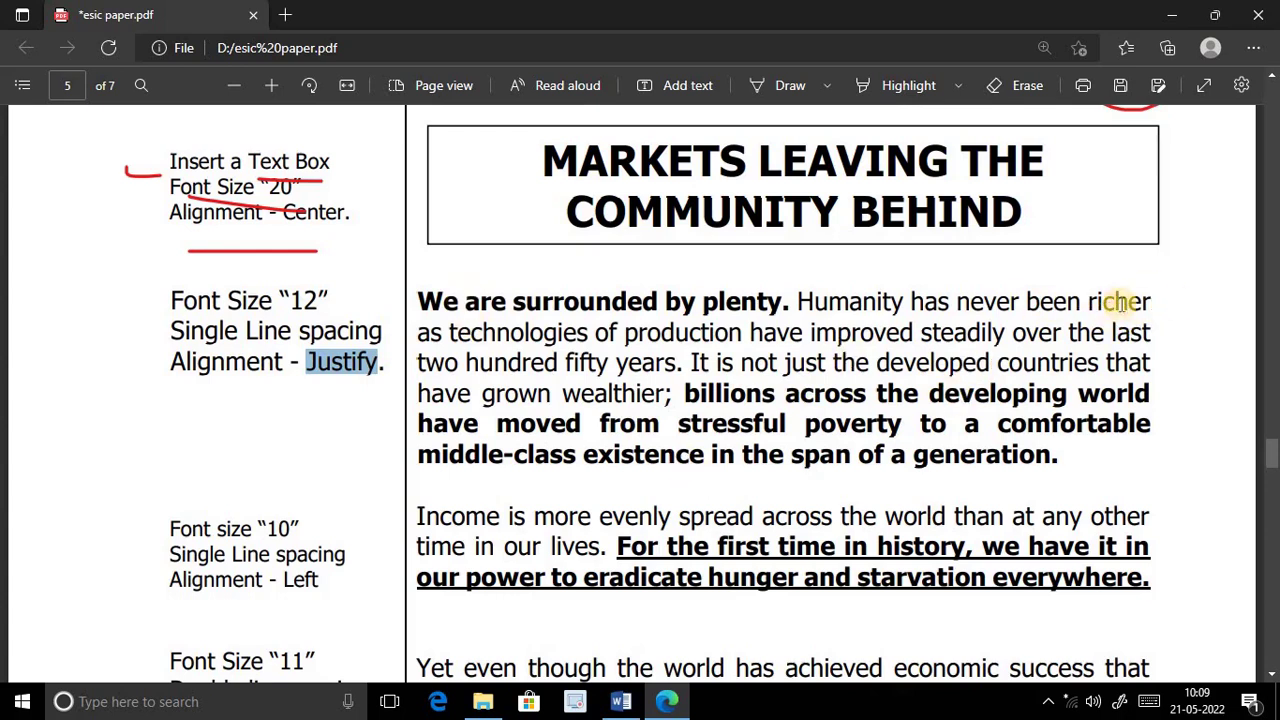
left_click(621, 701)
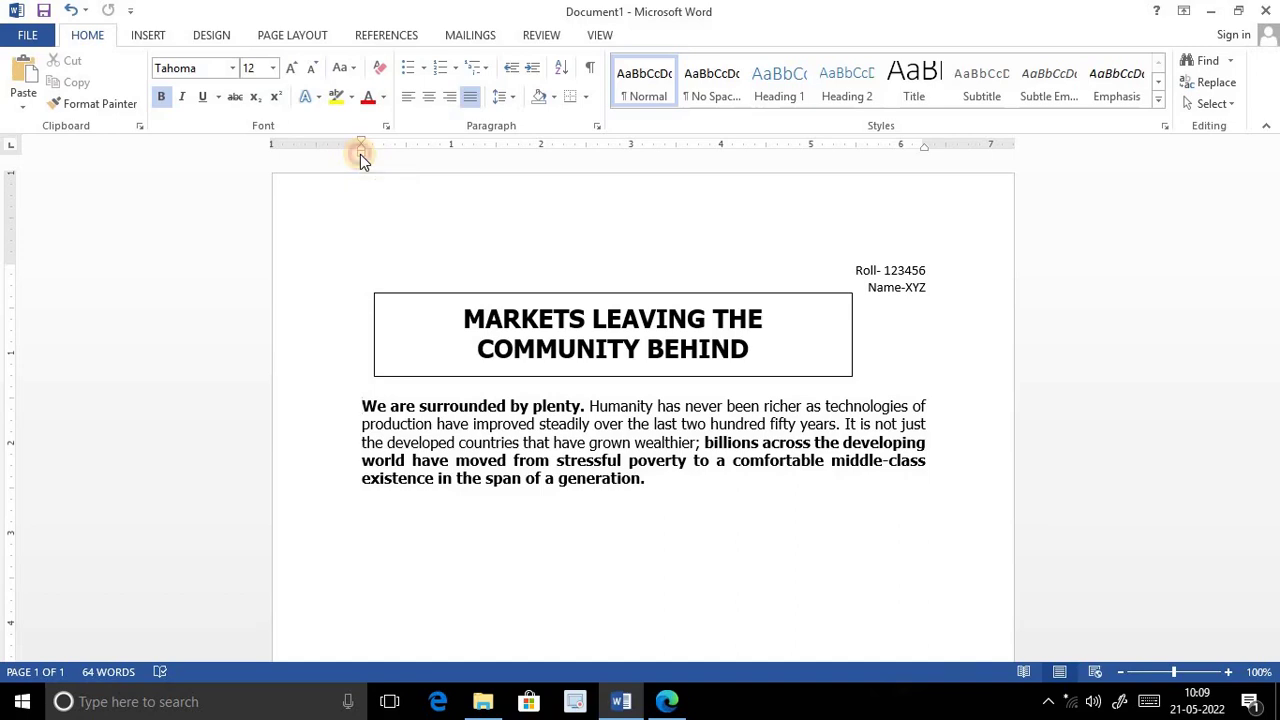
Indent the first paragraph to about 1.3 inches on the ruler and bring up the PDF spec
left_click_drag(360, 154, 479, 169)
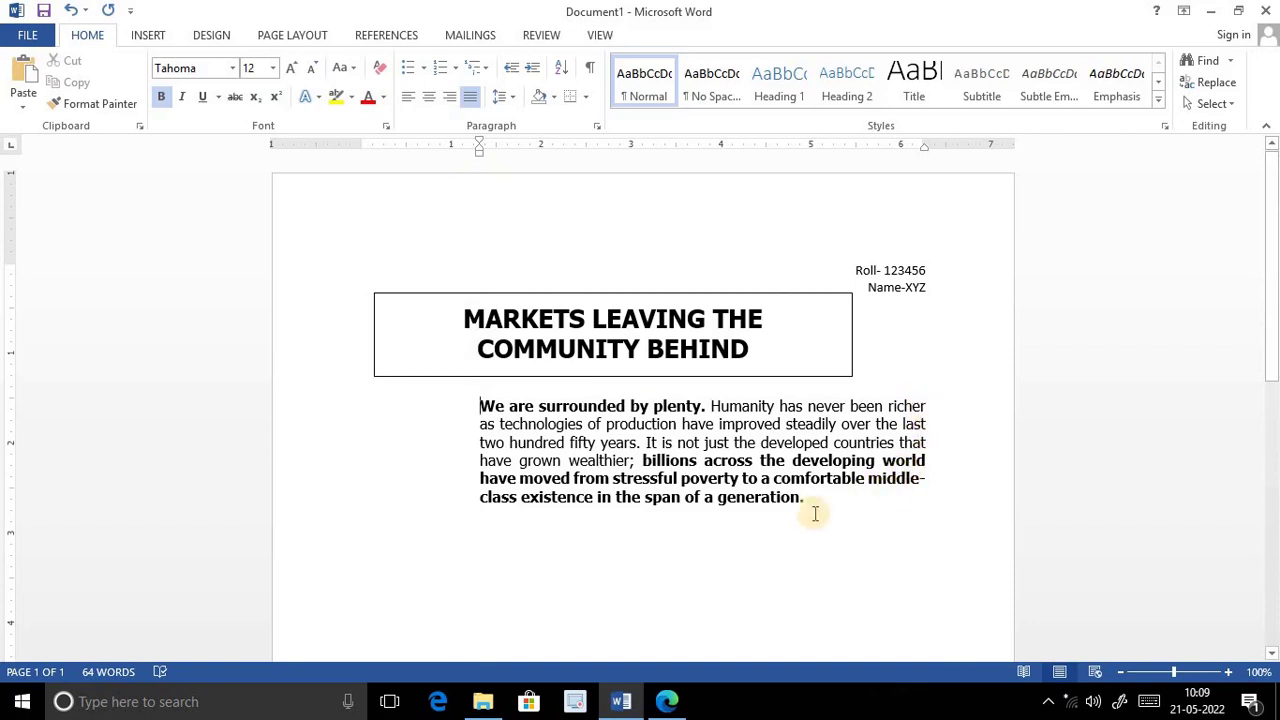
left_click(668, 703)
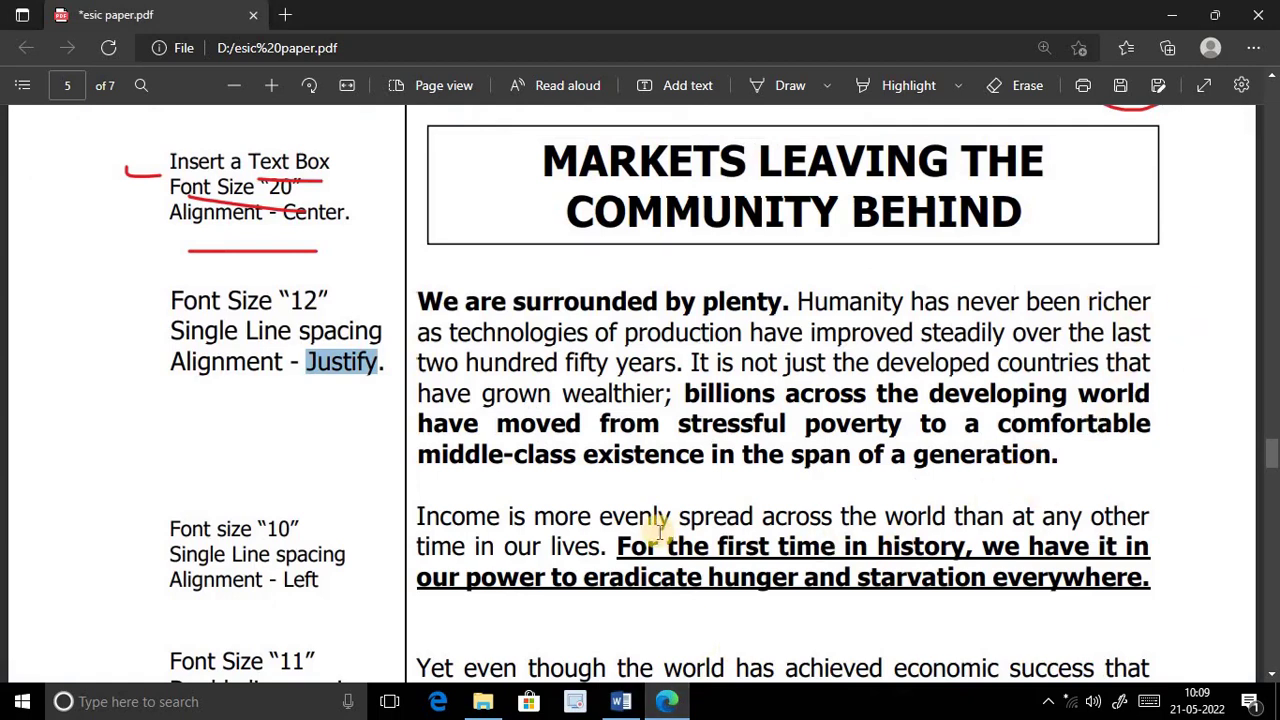
Highlight the paragraph's Font Size 12, single spacing and Justify requirements in the PDF, then return to Word
left_click(362, 402)
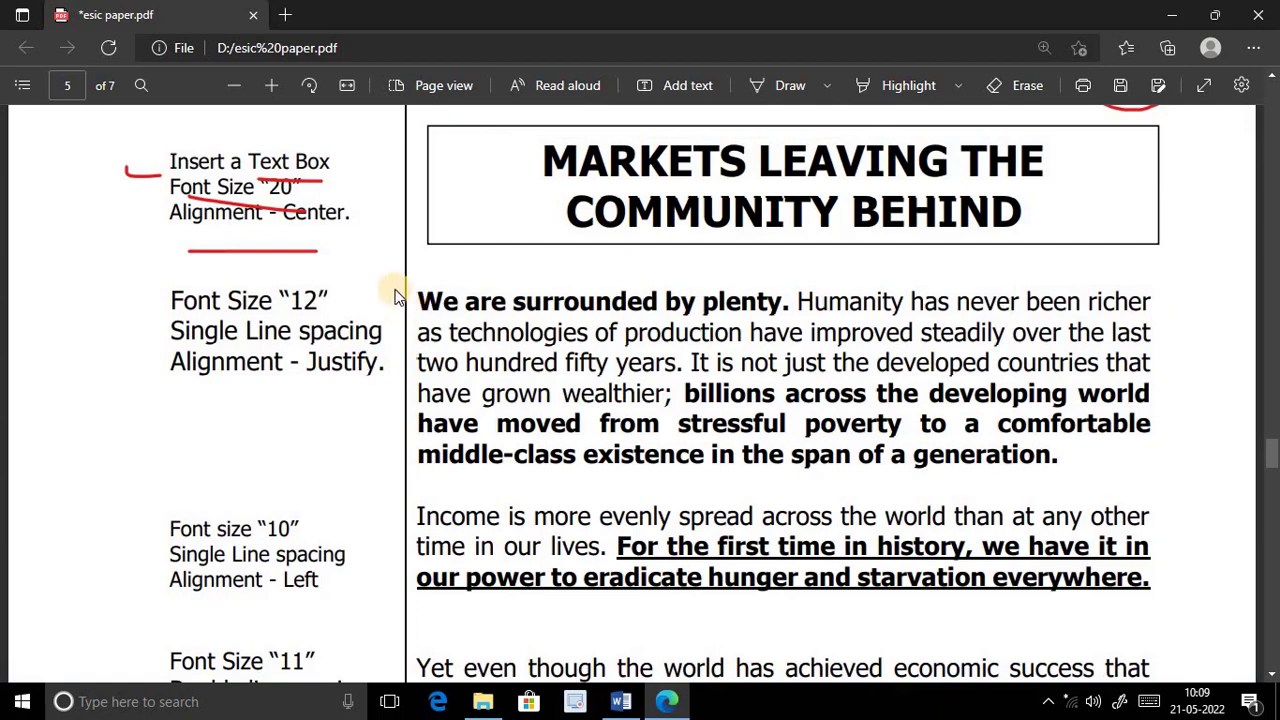
left_click_drag(168, 298, 388, 368)
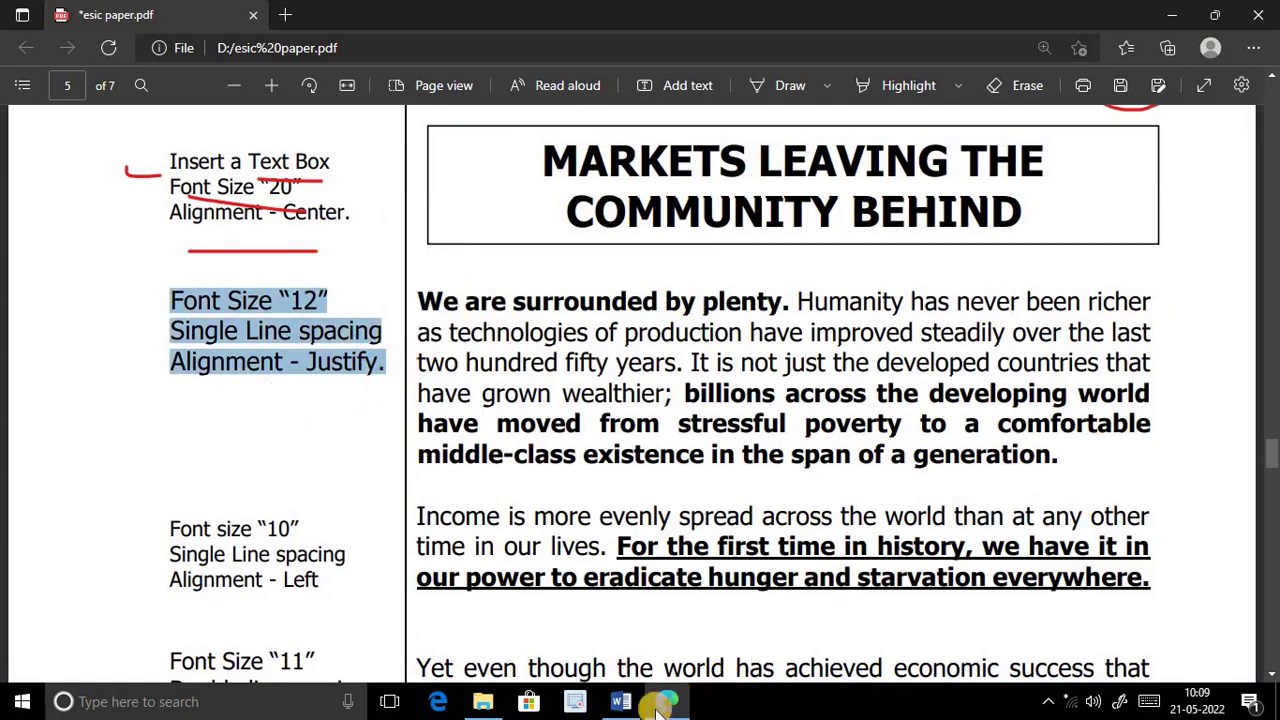
left_click(620, 701)
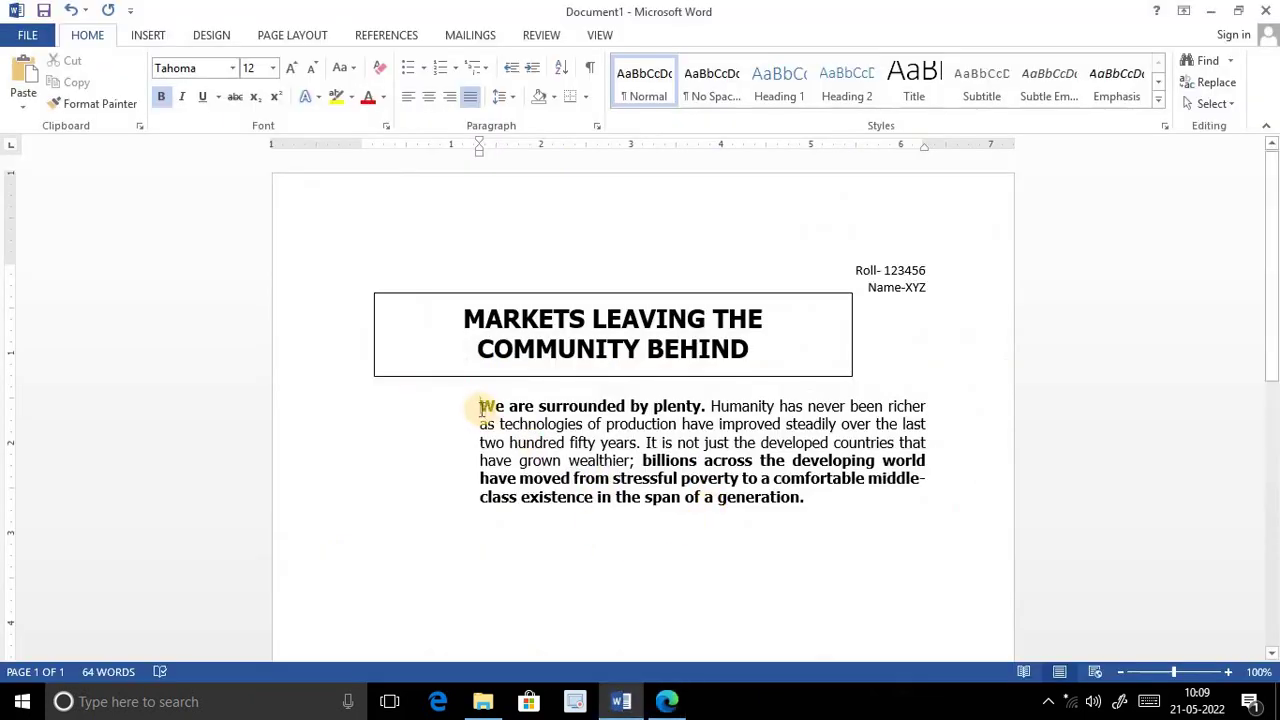
Undo the first paragraph's left indent
left_click(808, 495, "shift")
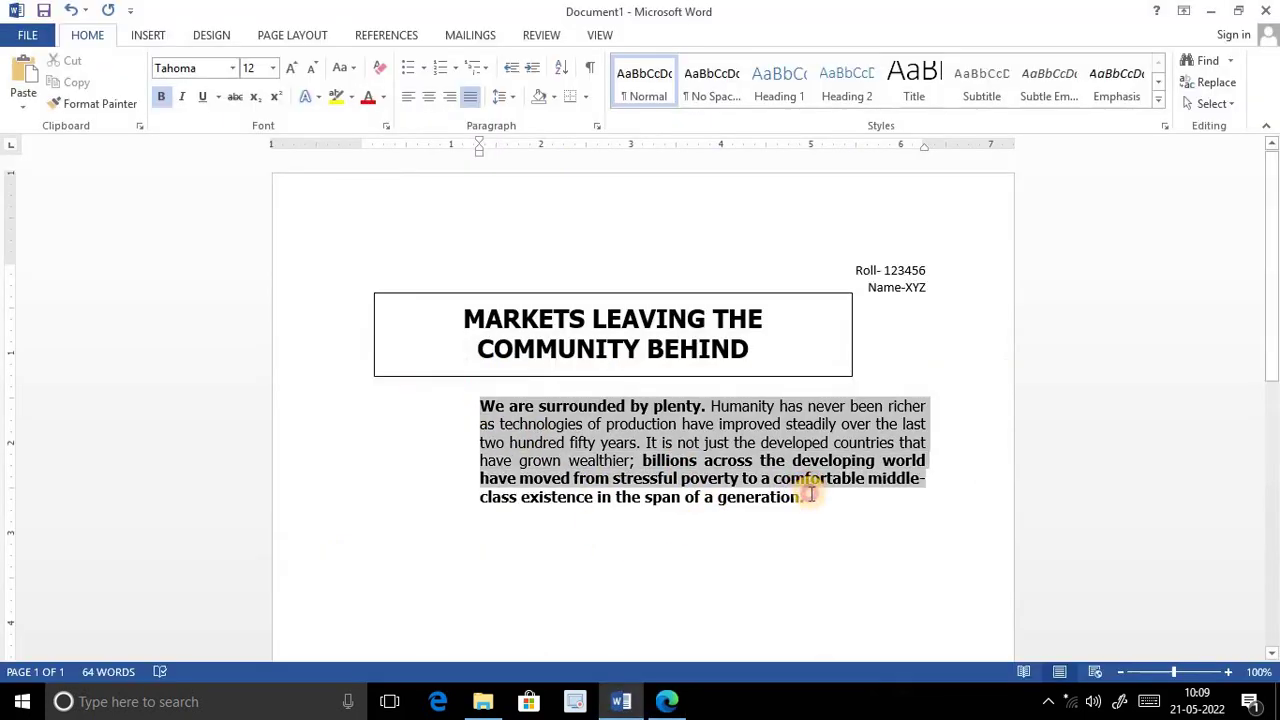
left_click(635, 563)
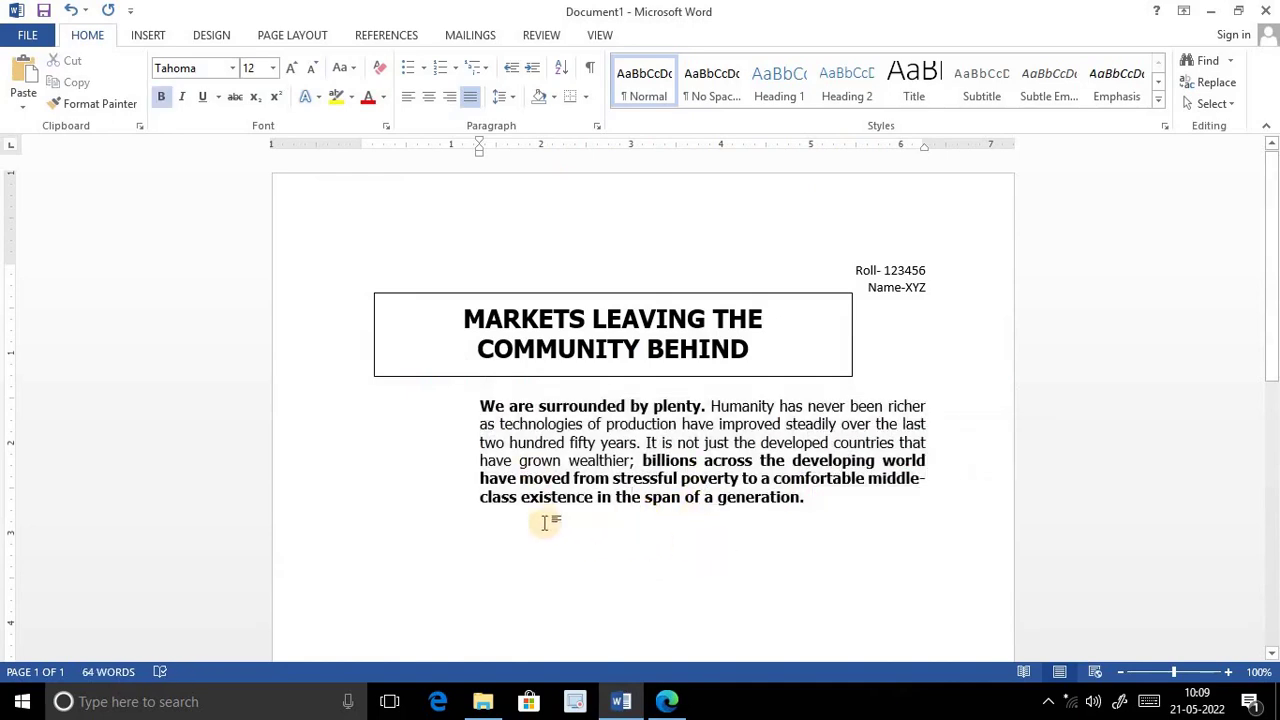
left_click(70, 12)
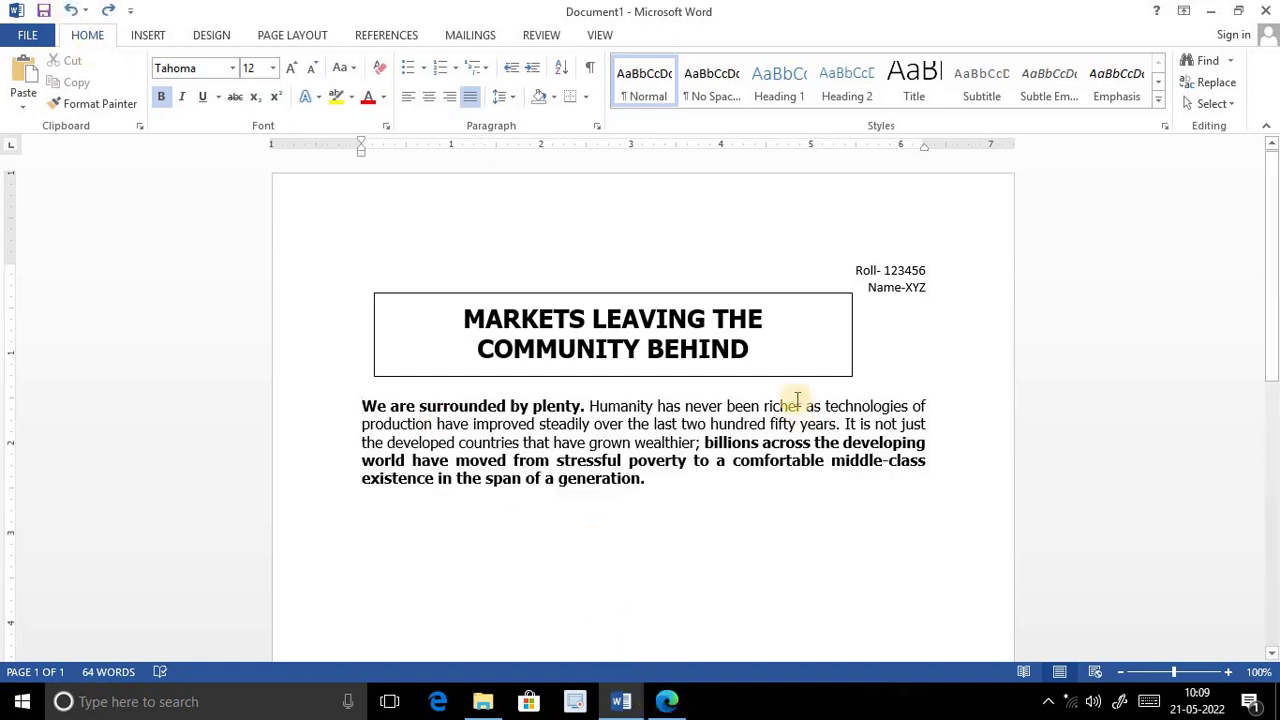
Shift the title box slightly right to line up with the paragraph, then bring up the PDF spec
left_click(781, 370)
left_click_drag(682, 375, 697, 377)
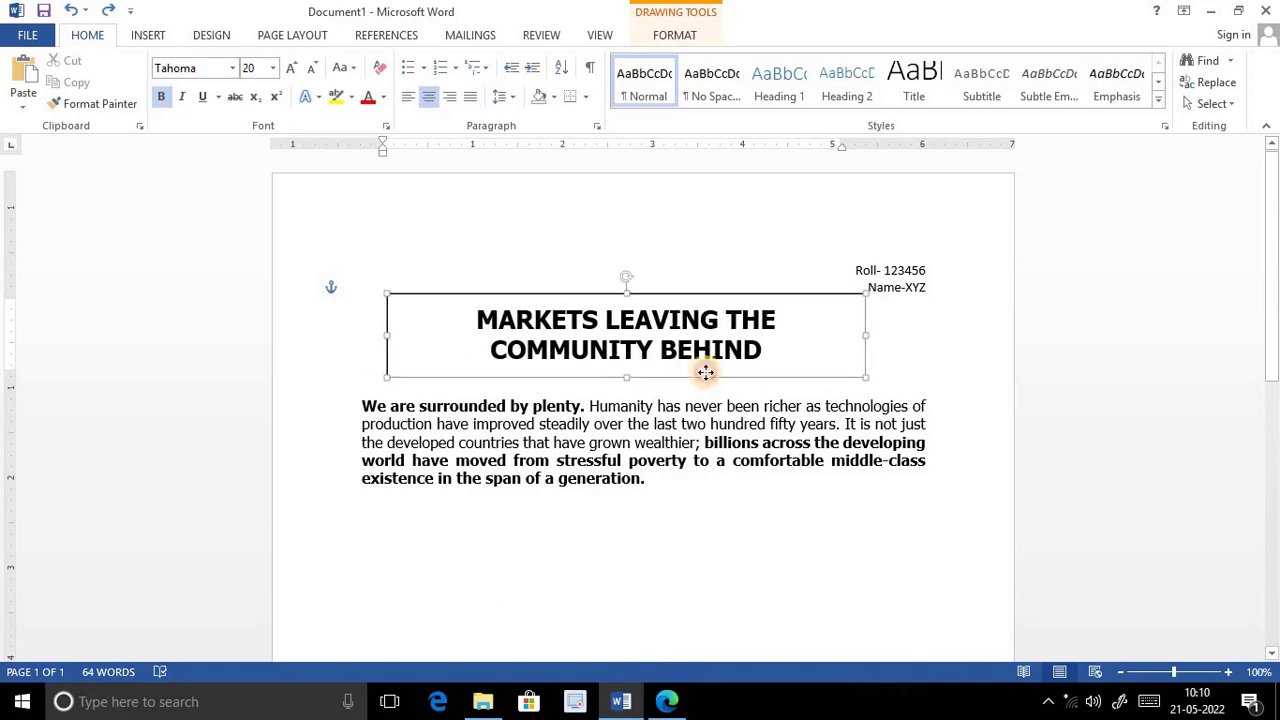
left_click_drag(697, 377, 658, 376)
left_click(623, 376)
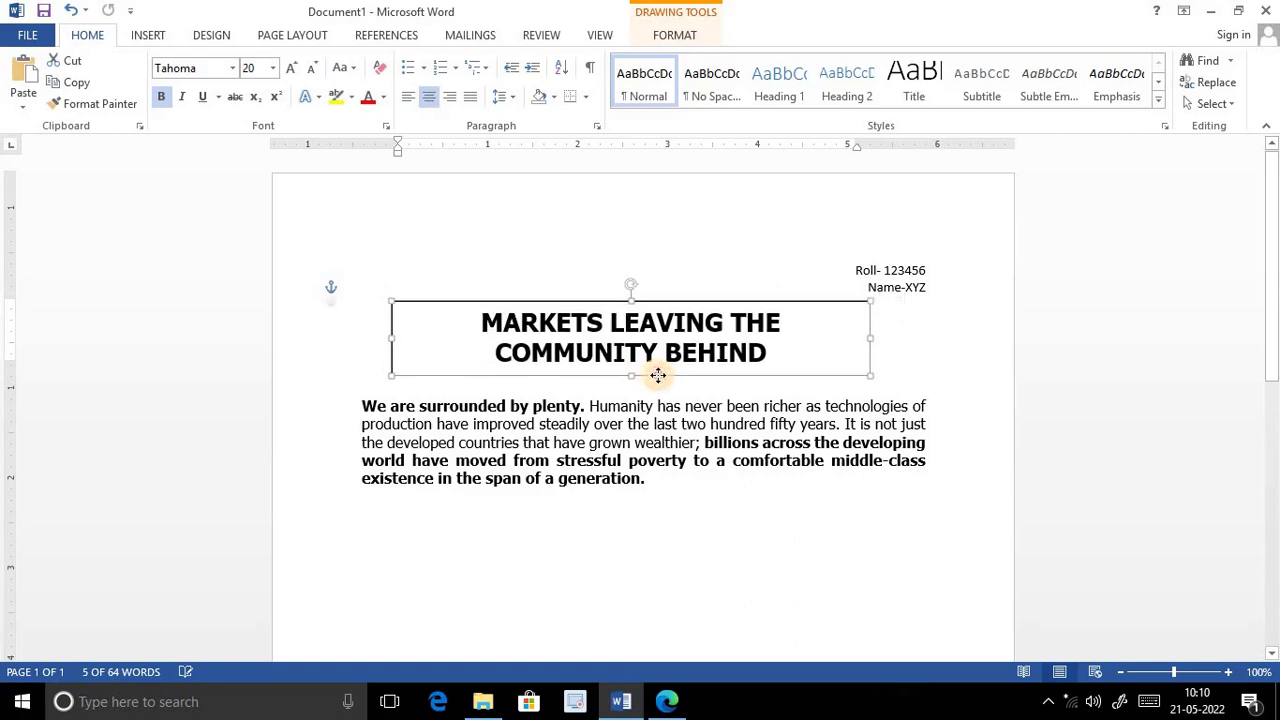
left_click(692, 518)
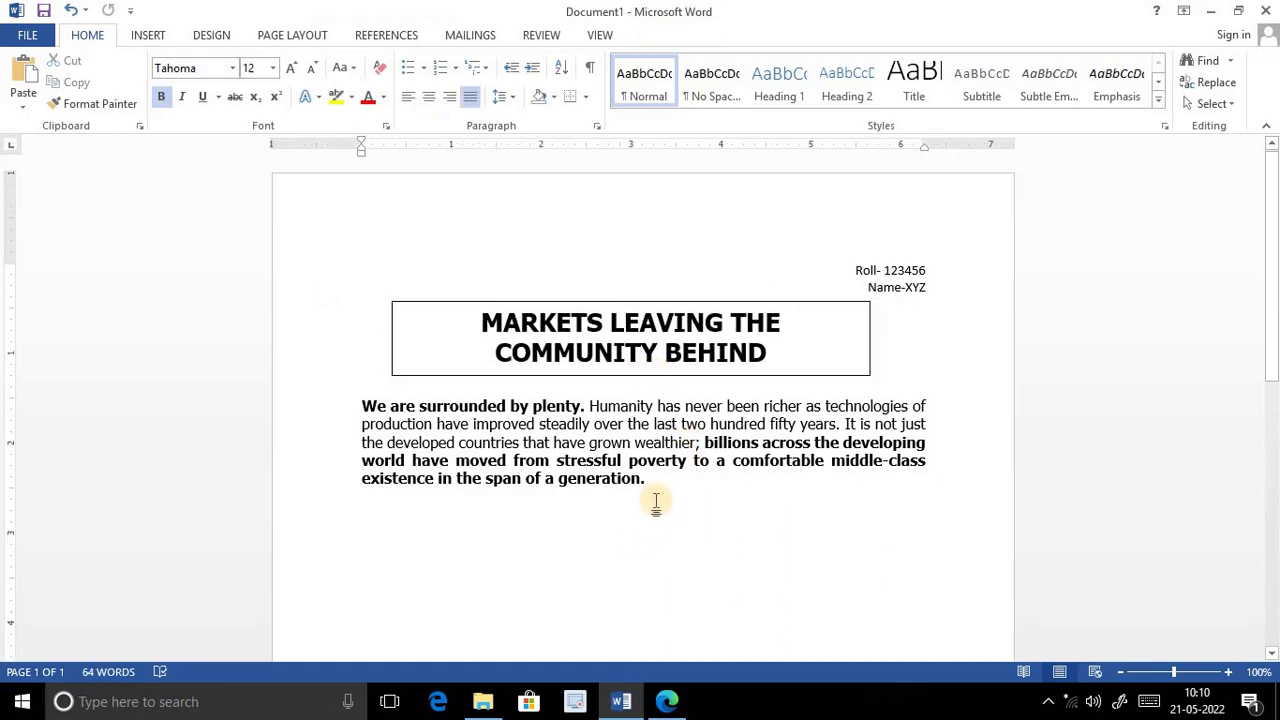
left_click(666, 701)
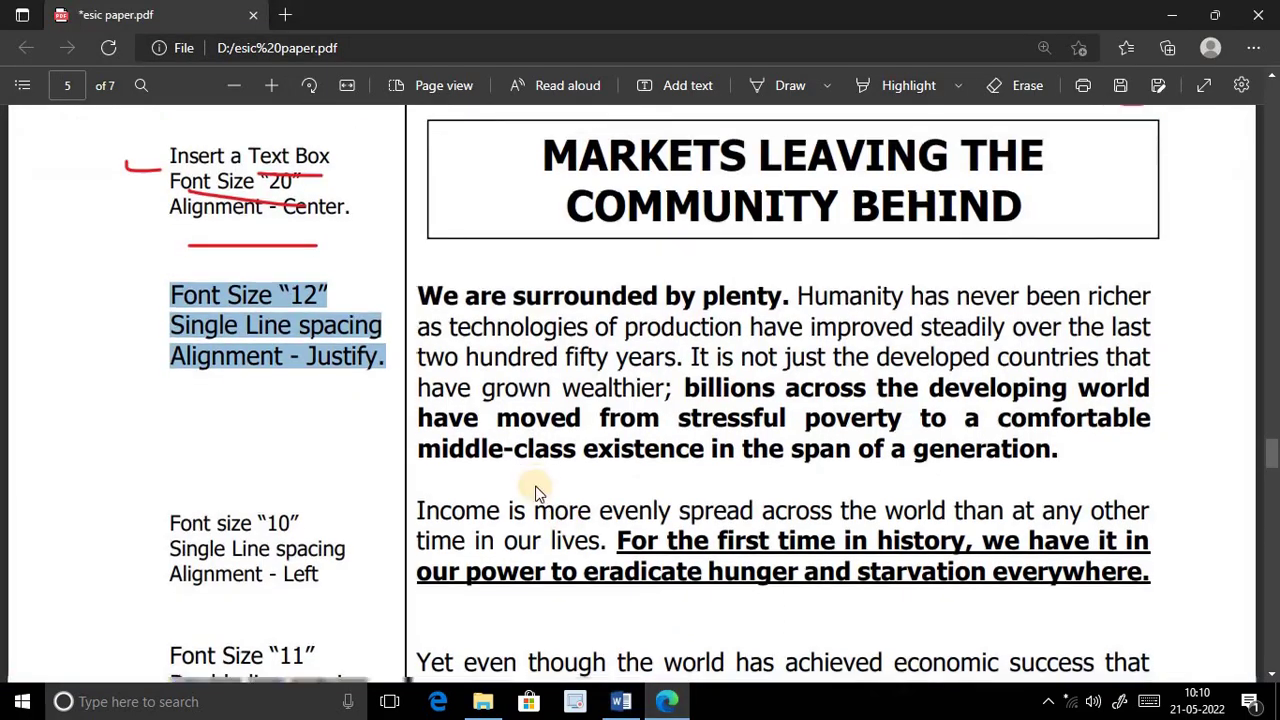
Compare the spec's first paragraph in the PDF with the Word copy, then go back to Word
scroll(540, 510, "down", 2)
left_click(545, 525)
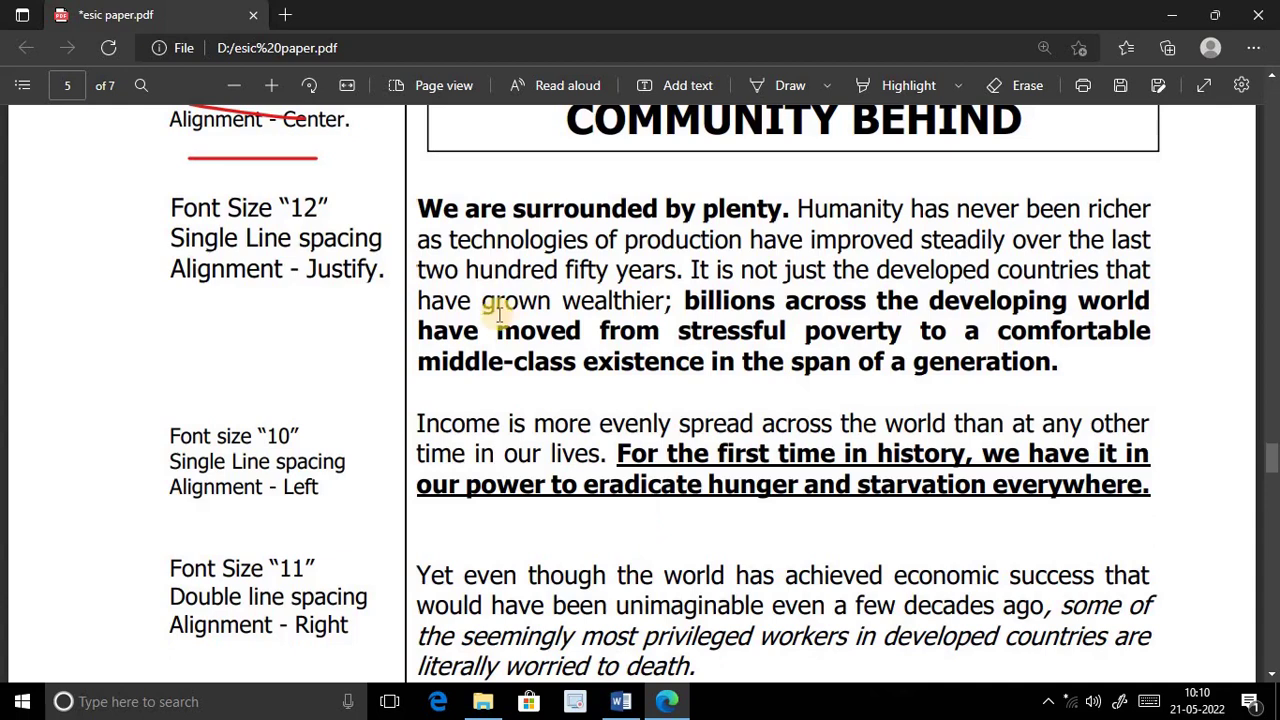
mouse_move(416, 205)
left_mouse_down()
mouse_move(930, 352)
mouse_move(1062, 362)
left_mouse_up()
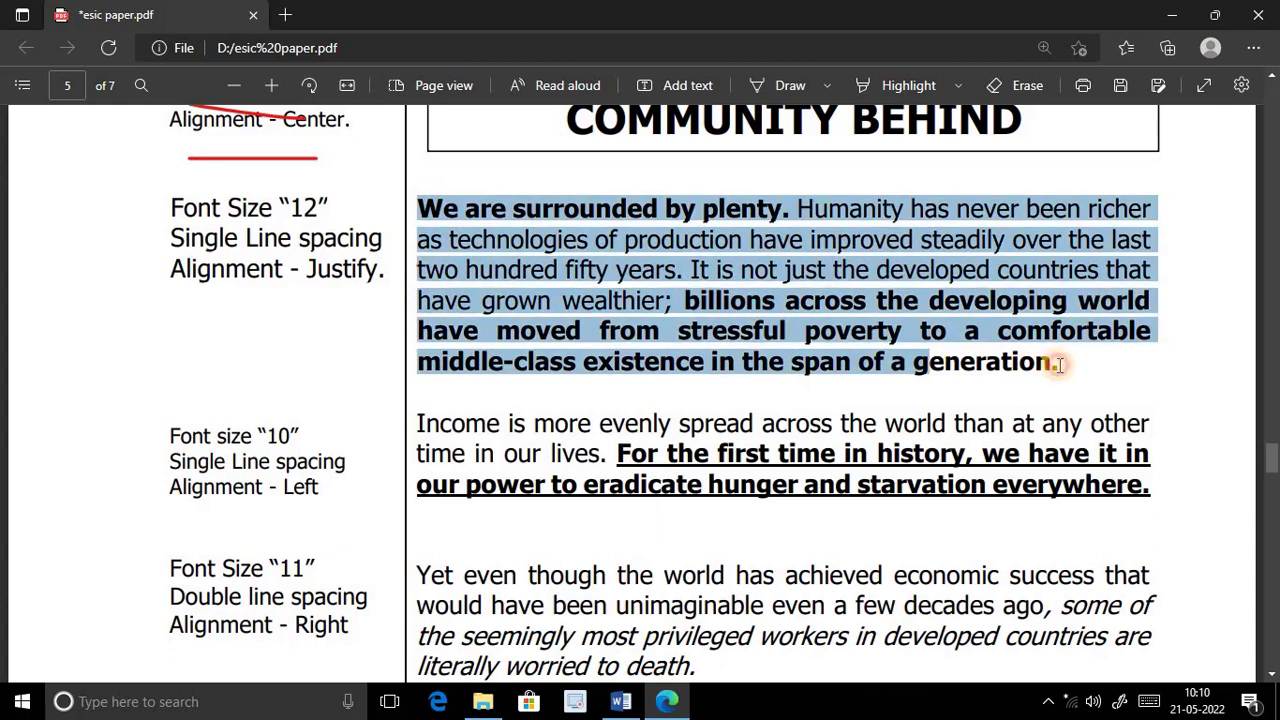
left_click(510, 404)
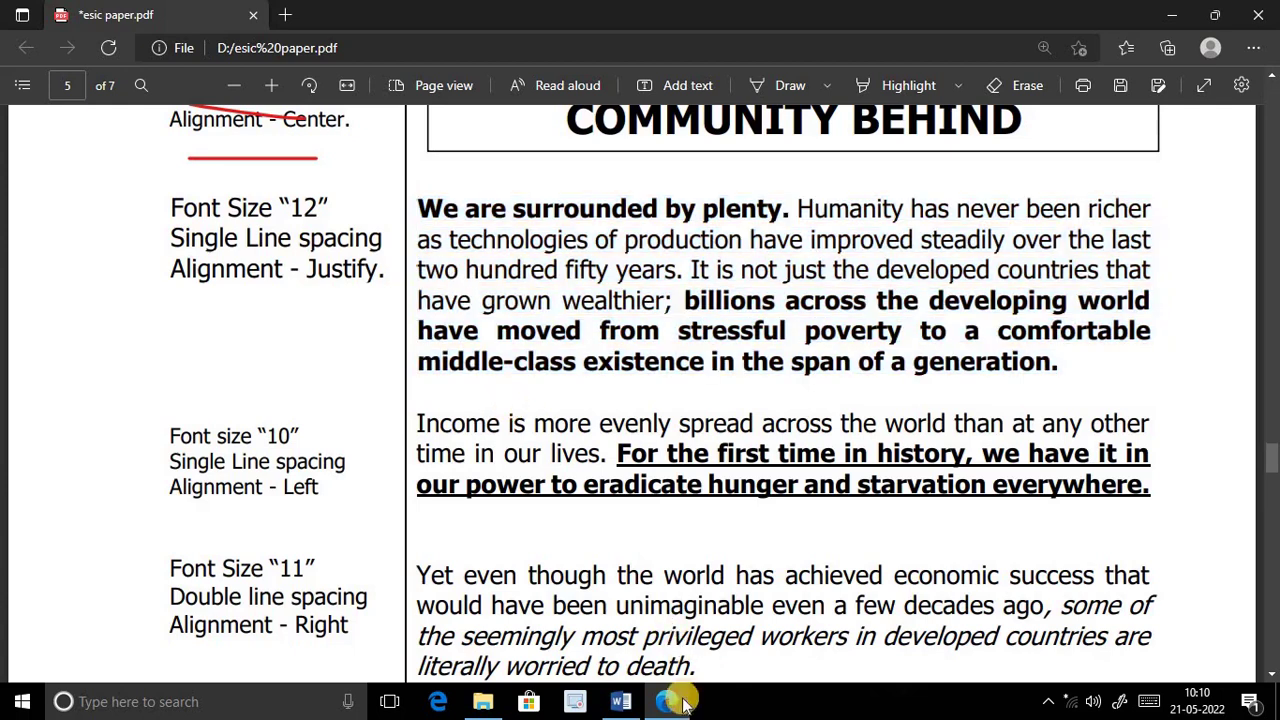
left_click(620, 701)
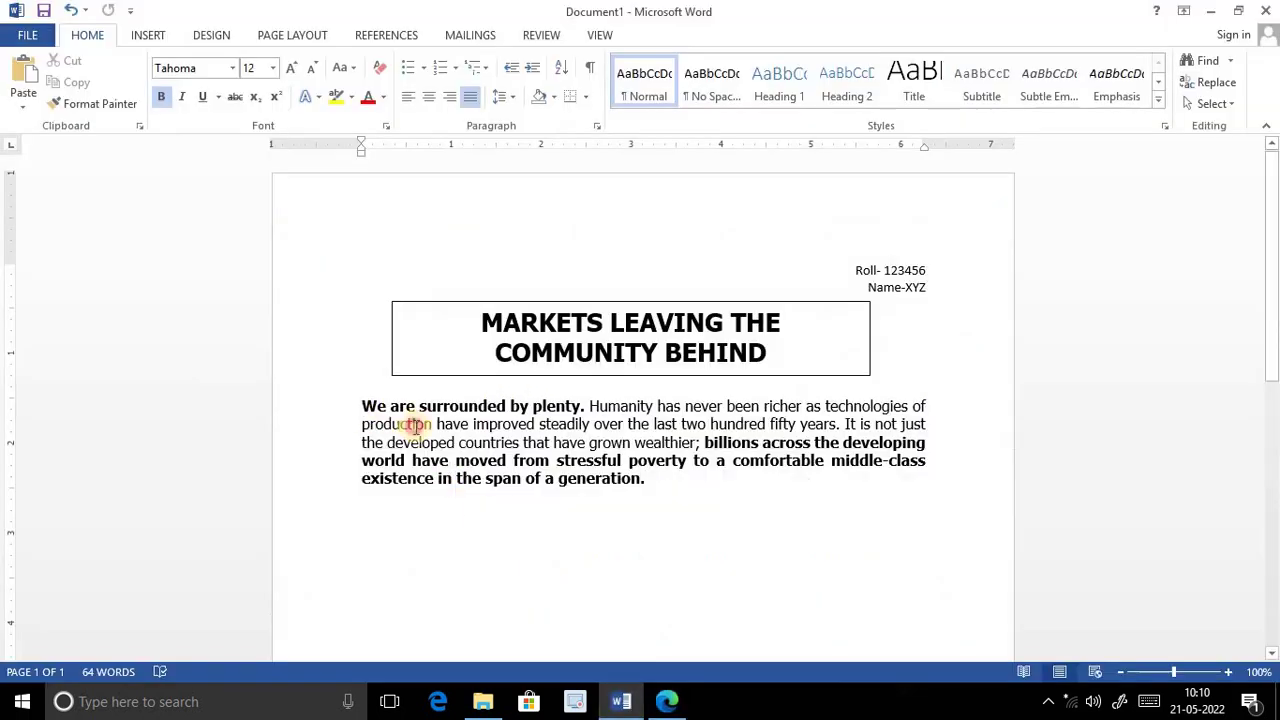
Confirm single line spacing, 0 pt before and after, and justified alignment for the first paragraph
left_click_drag(362, 406, 650, 480)
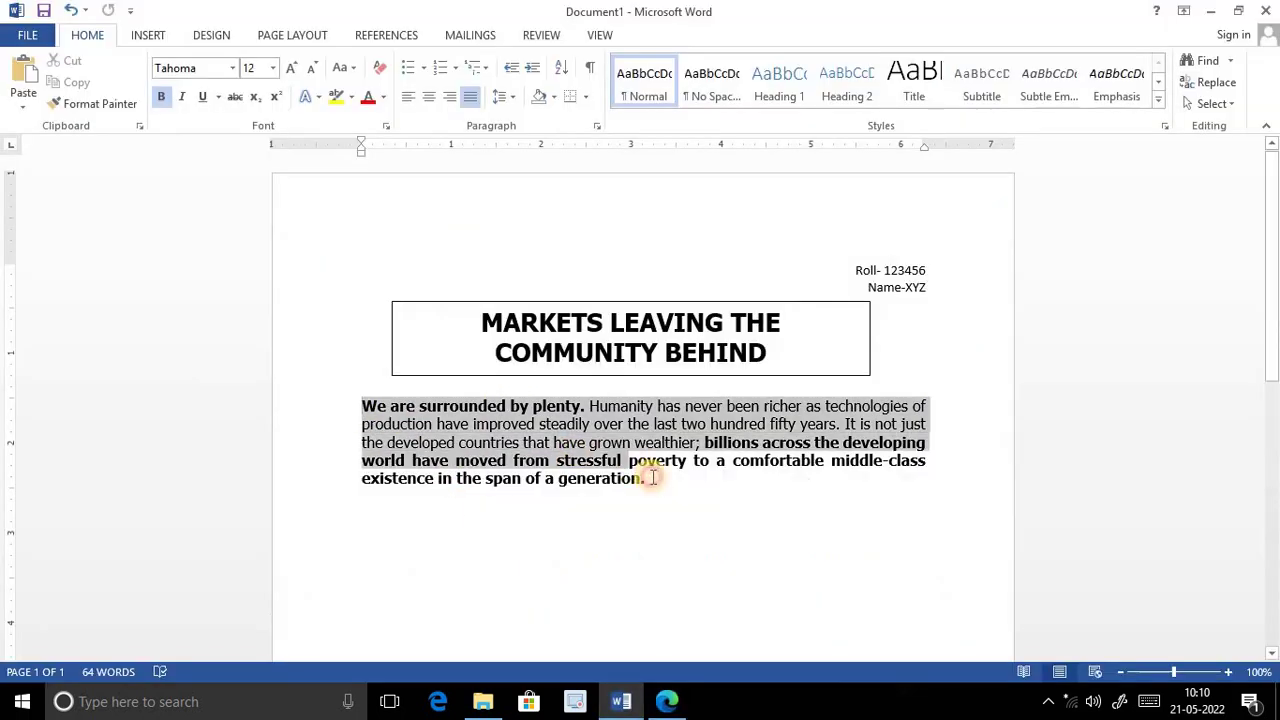
left_click(516, 101)
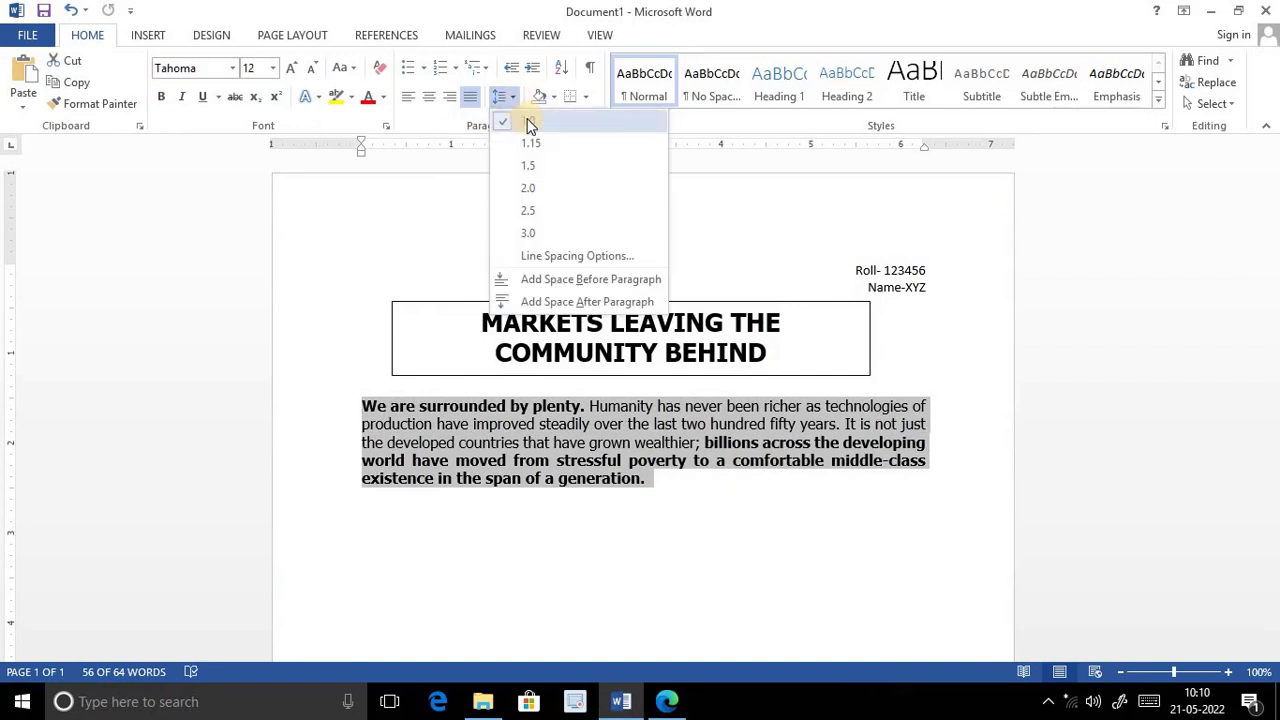
left_click(545, 262)
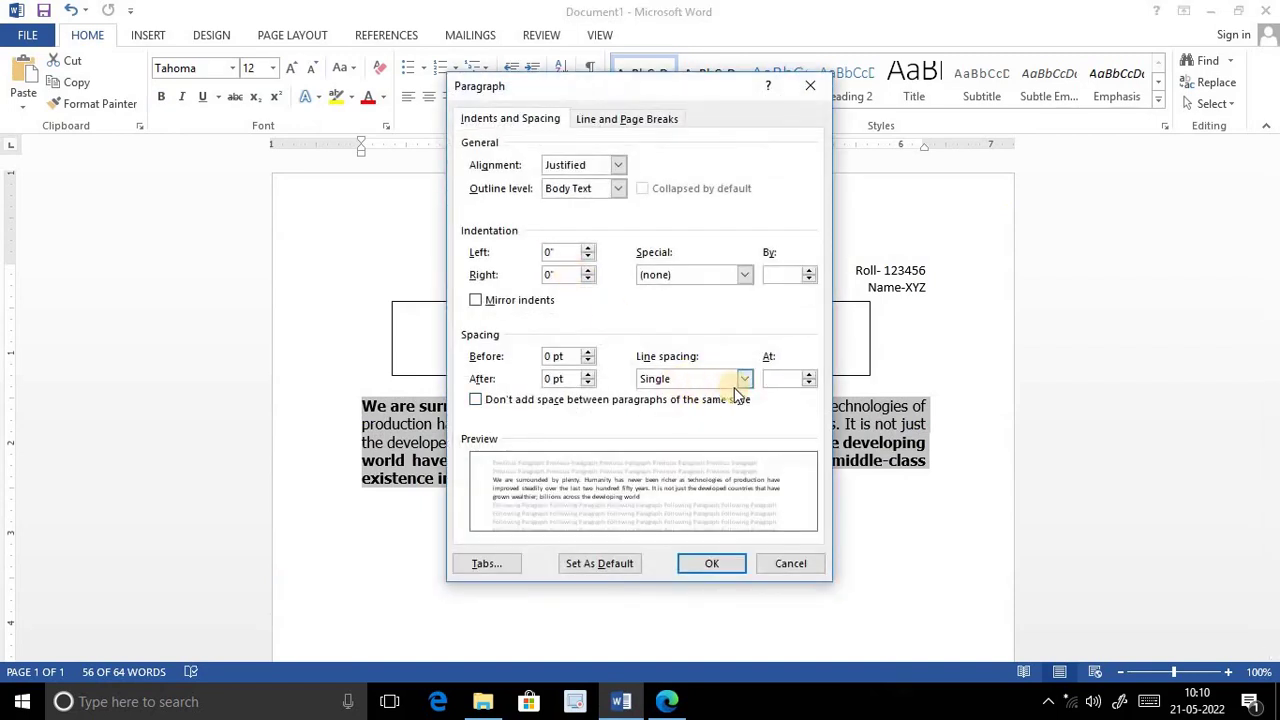
left_click(712, 560)
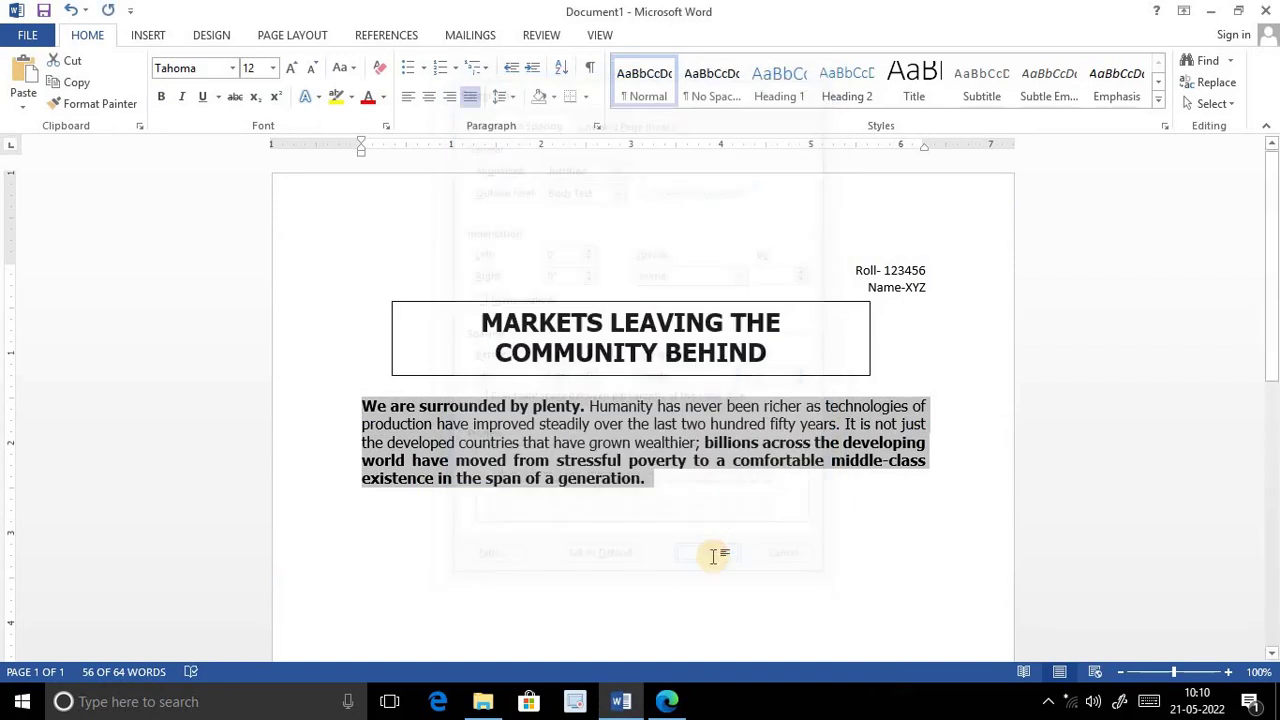
left_click(652, 480)
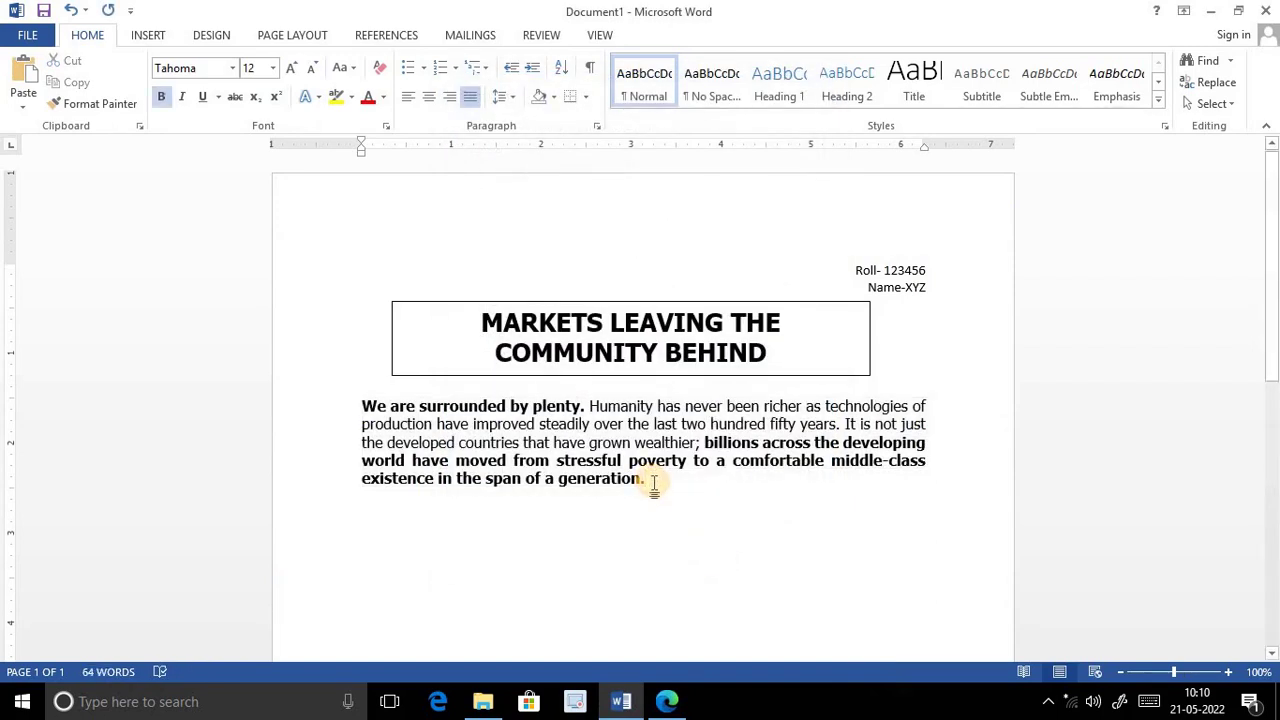
scroll(654, 484, "down", 1)
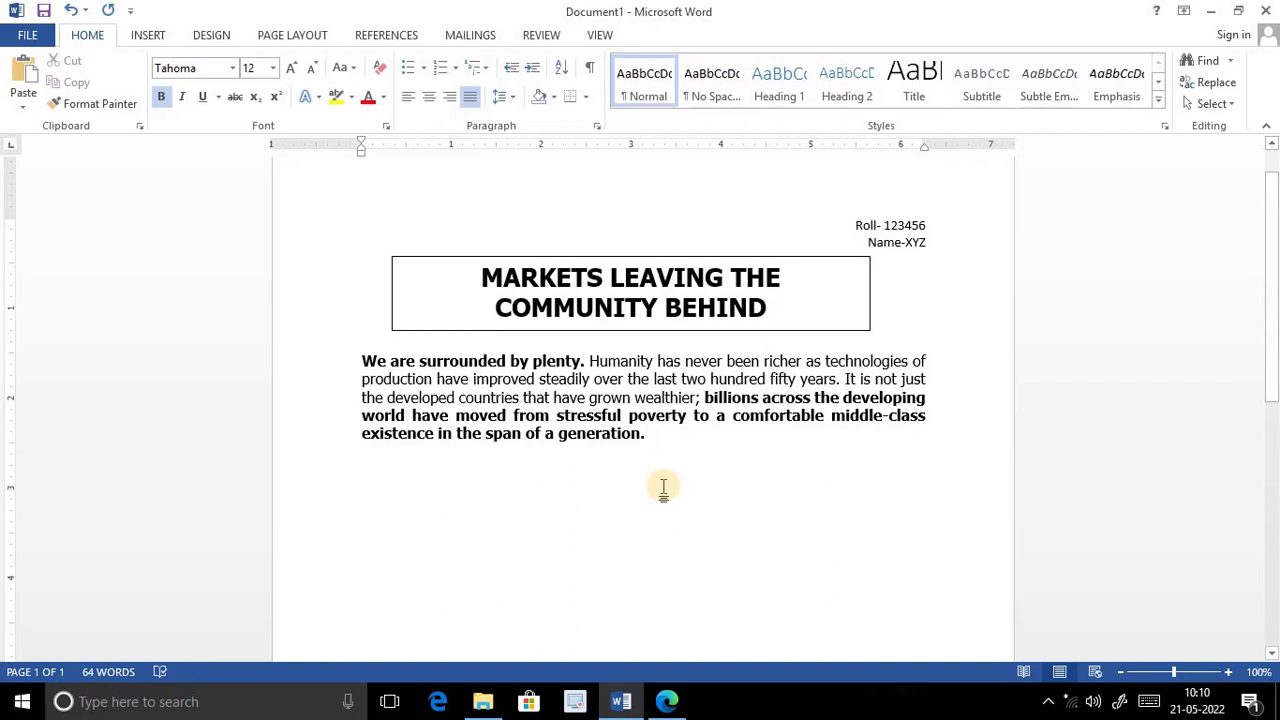
Add an empty paragraph after the first one and bring up the PDF spec for the next paragraph
key("Return")
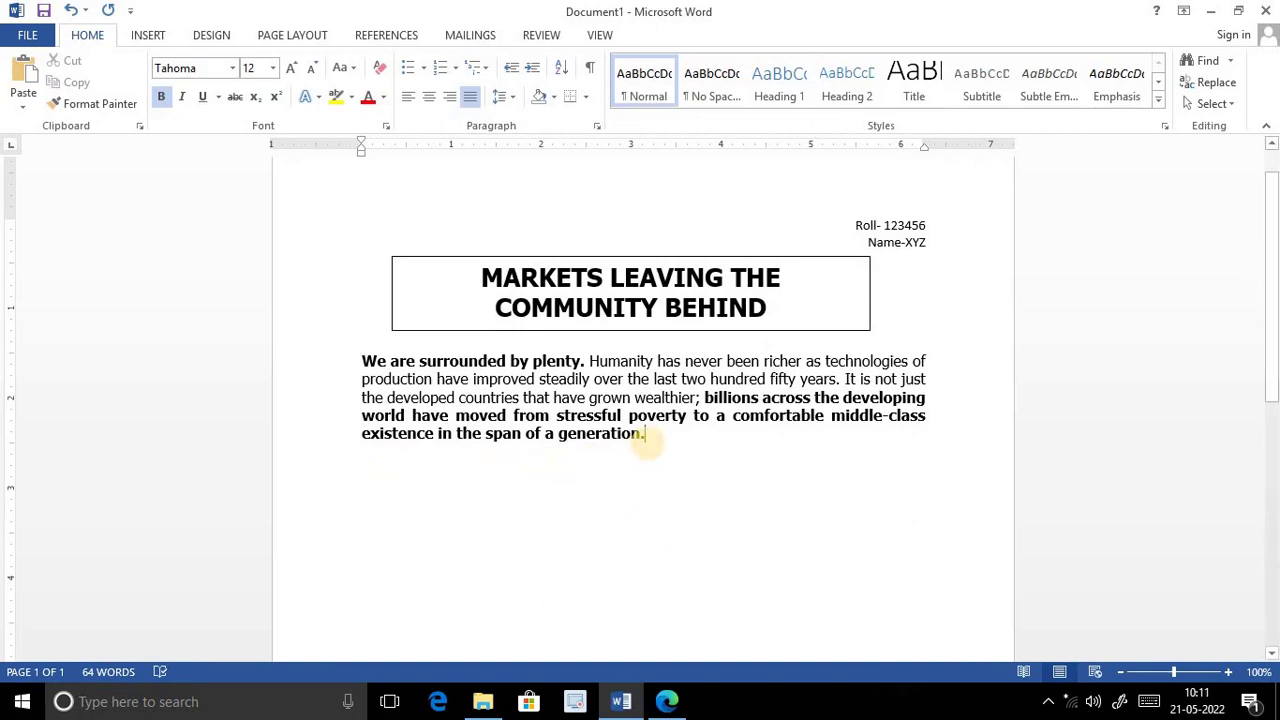
left_click(420, 468)
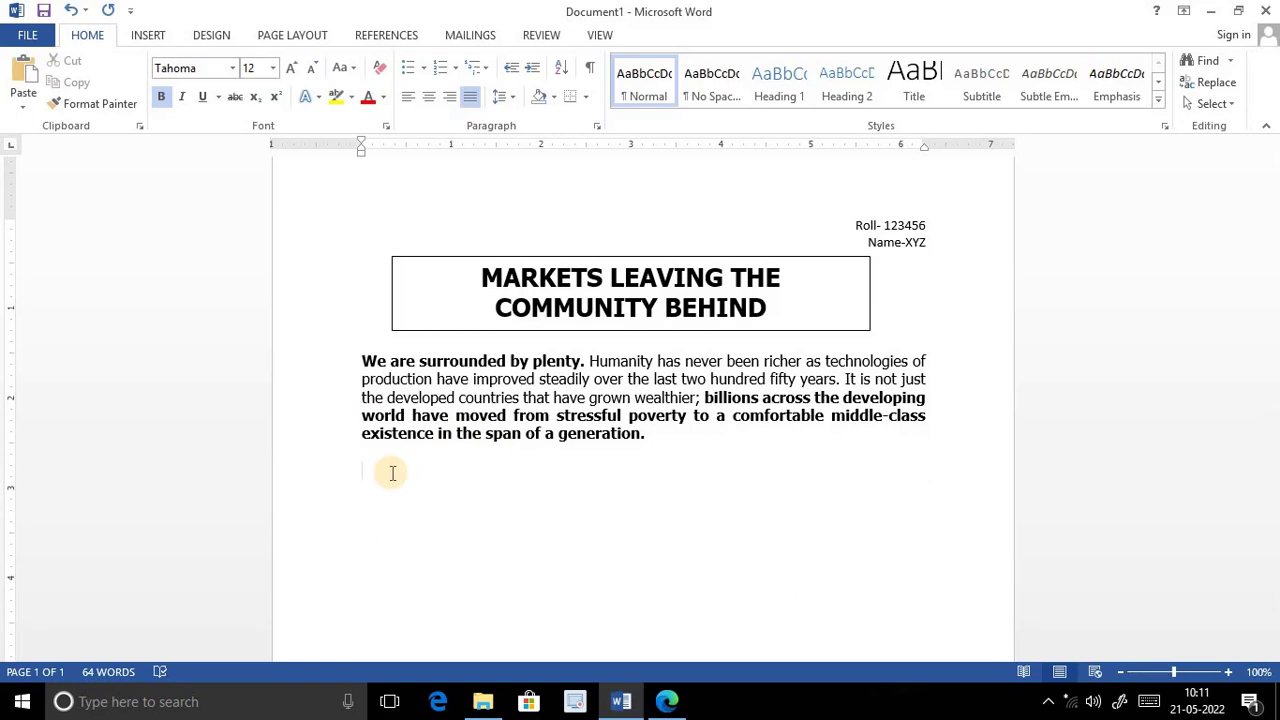
left_click(666, 701)
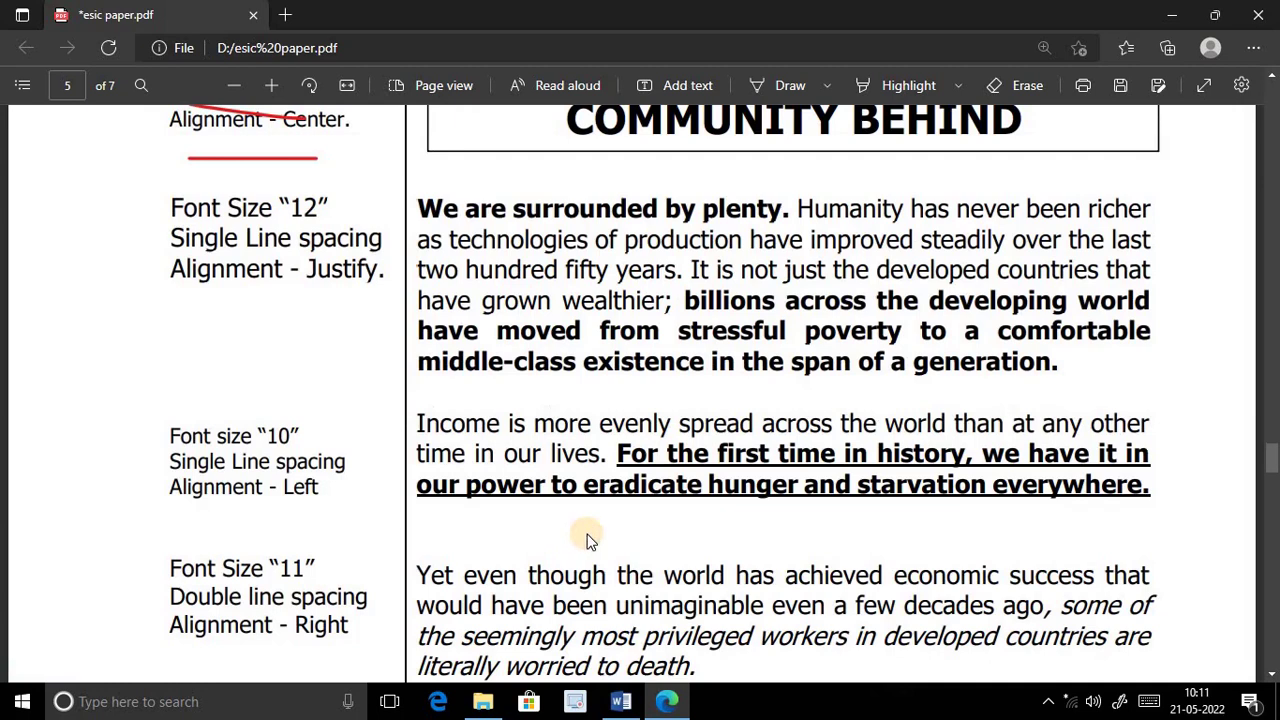
Copy the 'Income is more evenly spread' paragraph from the PDF and go back to Word
left_click_drag(416, 418, 1154, 495)
key("ctrl+c")
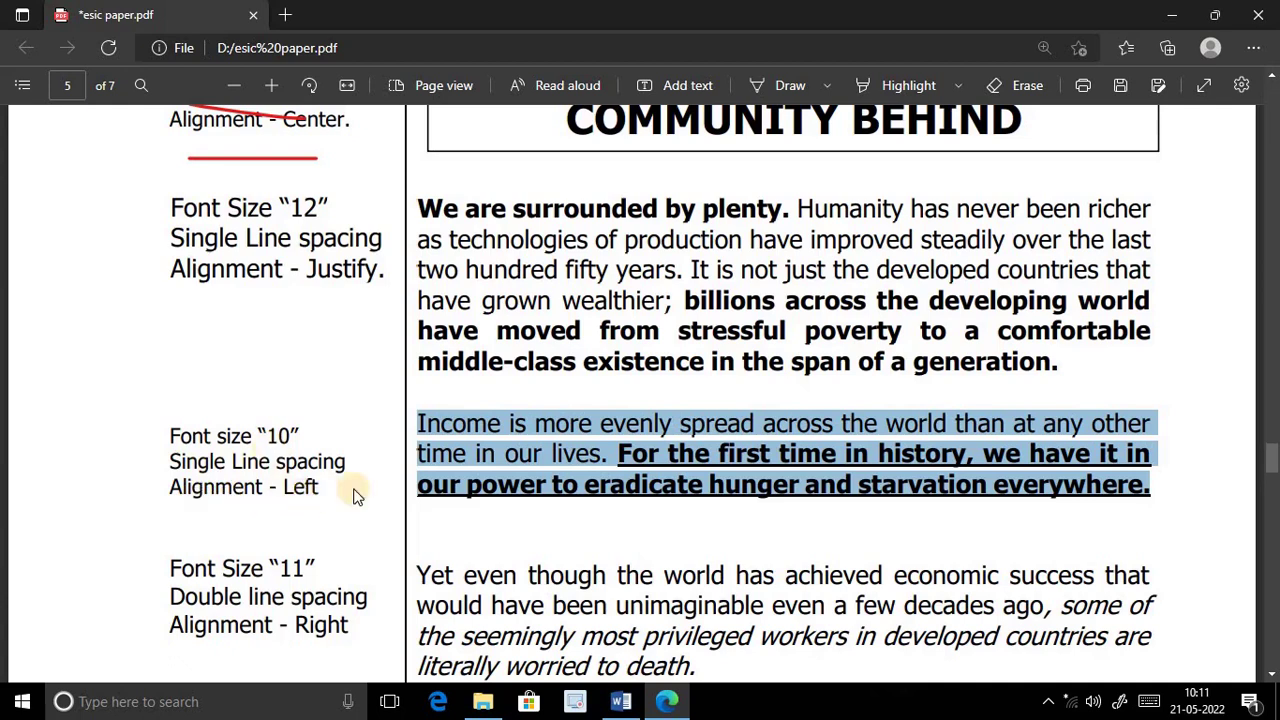
left_click(620, 701)
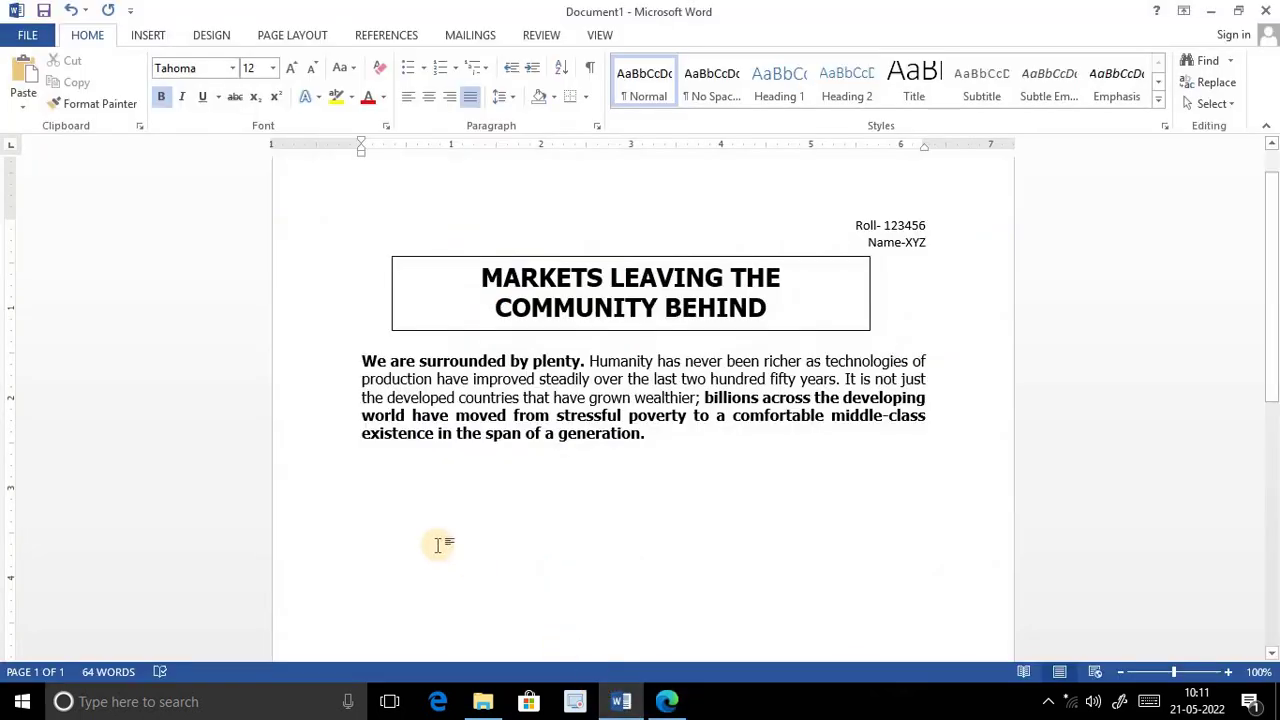
Paste the Income paragraph on the empty line and set it to 10 pt Tahoma
key("ctrl+v")
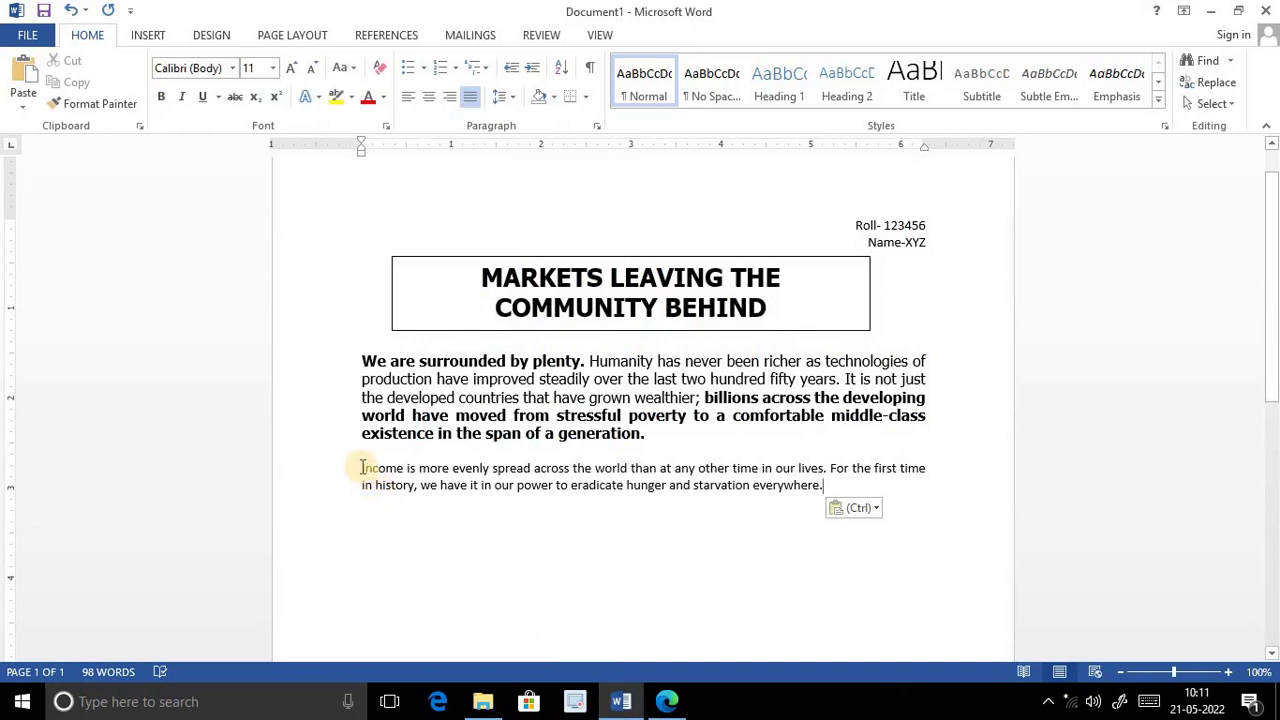
left_click_drag(362, 467, 822, 485)
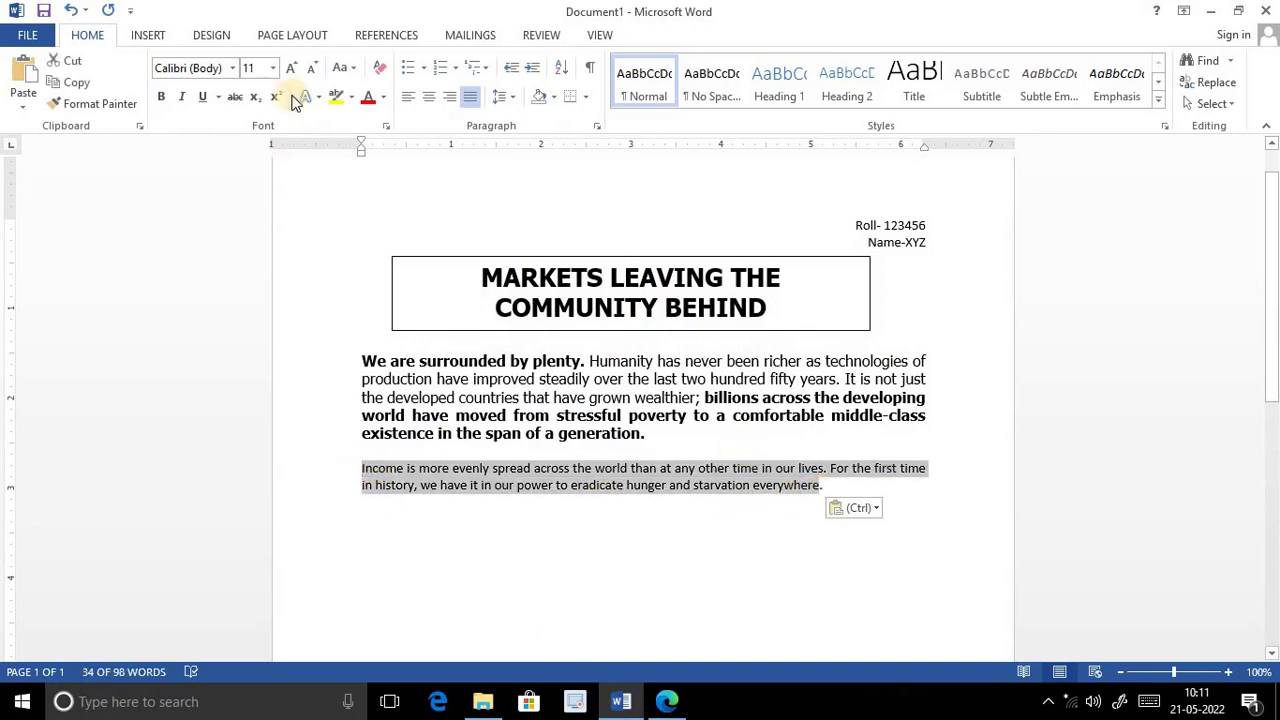
type("10")
key("Return")
left_click(230, 70)
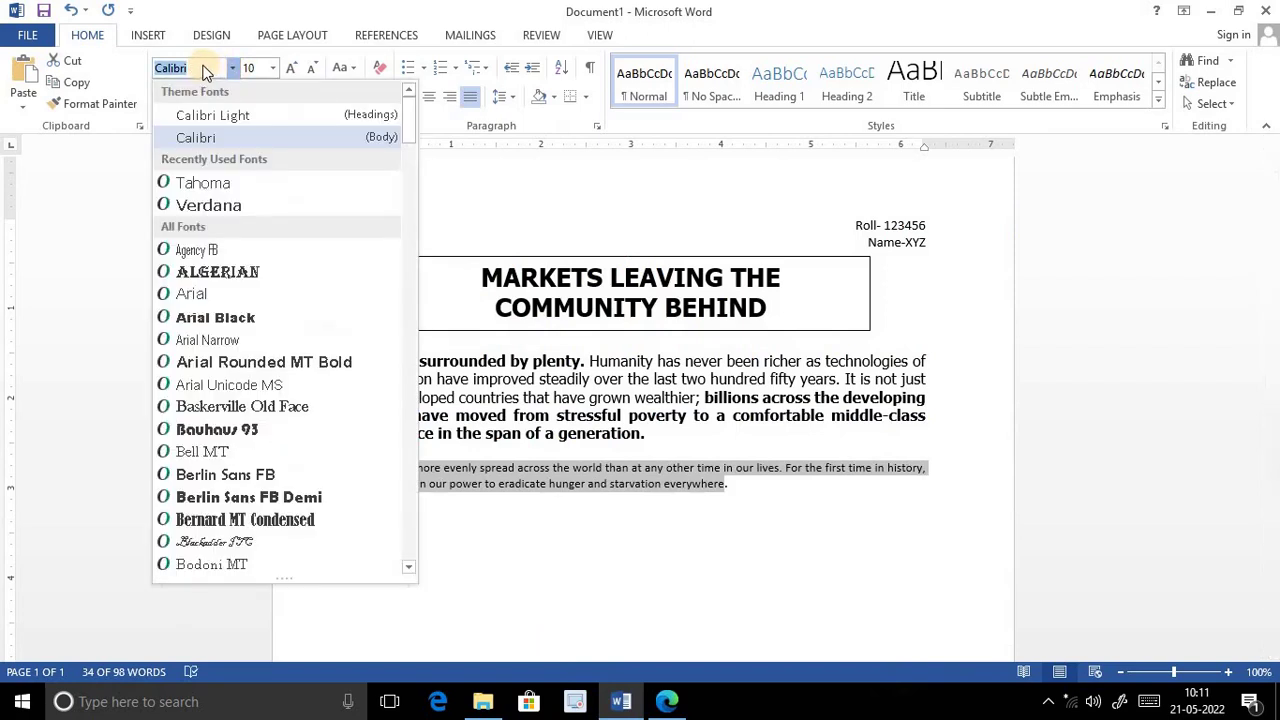
type("Tahoma")
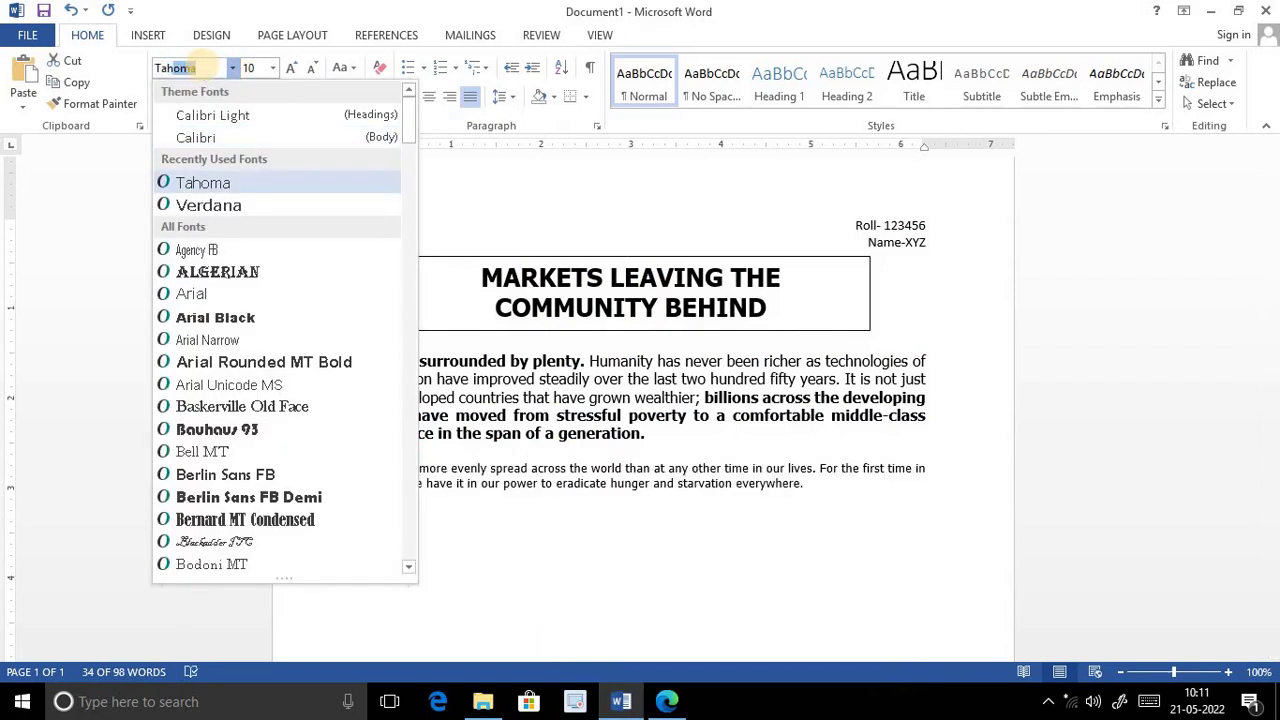
key("Return")
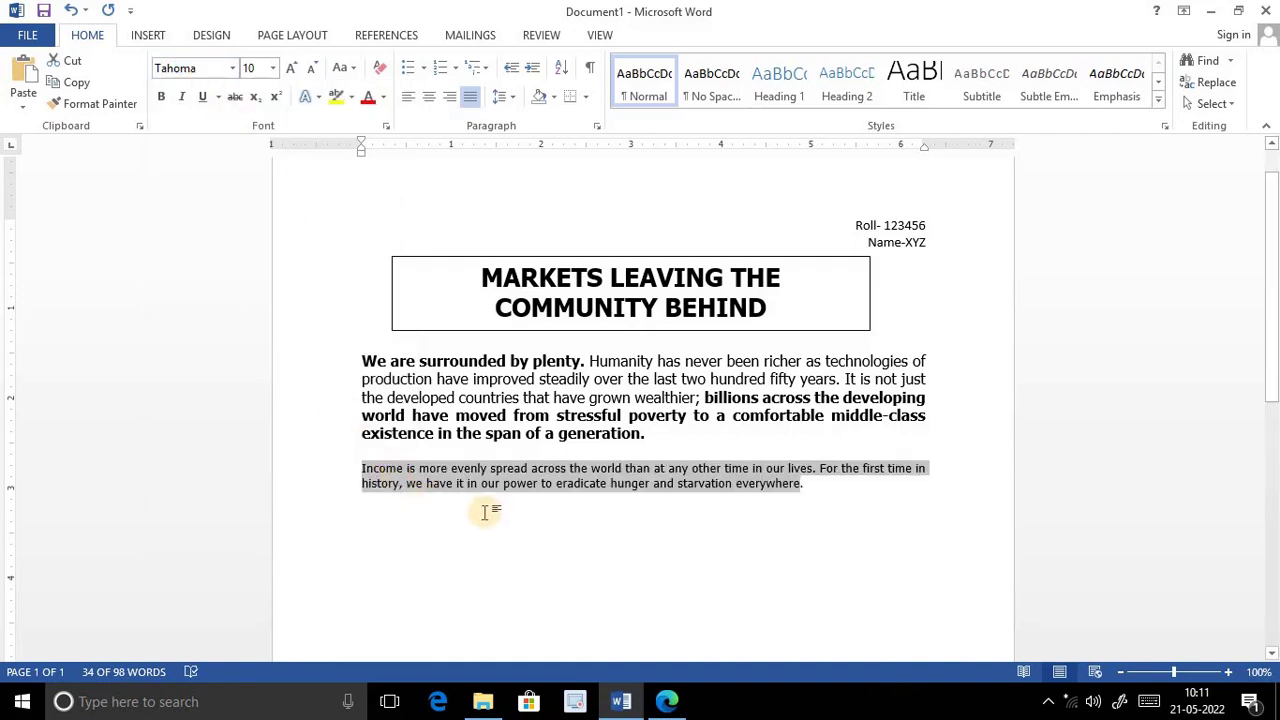
Left-align the Income paragraph after checking the spec's alignment requirement
left_click(666, 701)
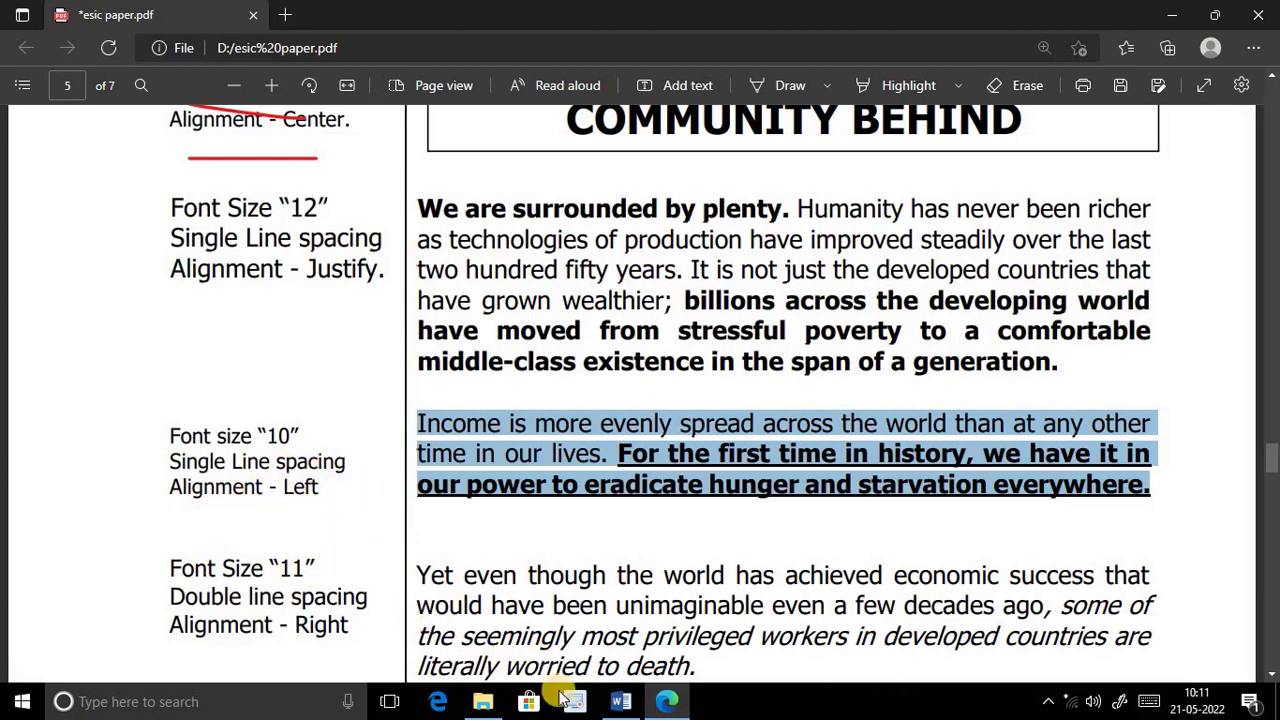
left_click(622, 703)
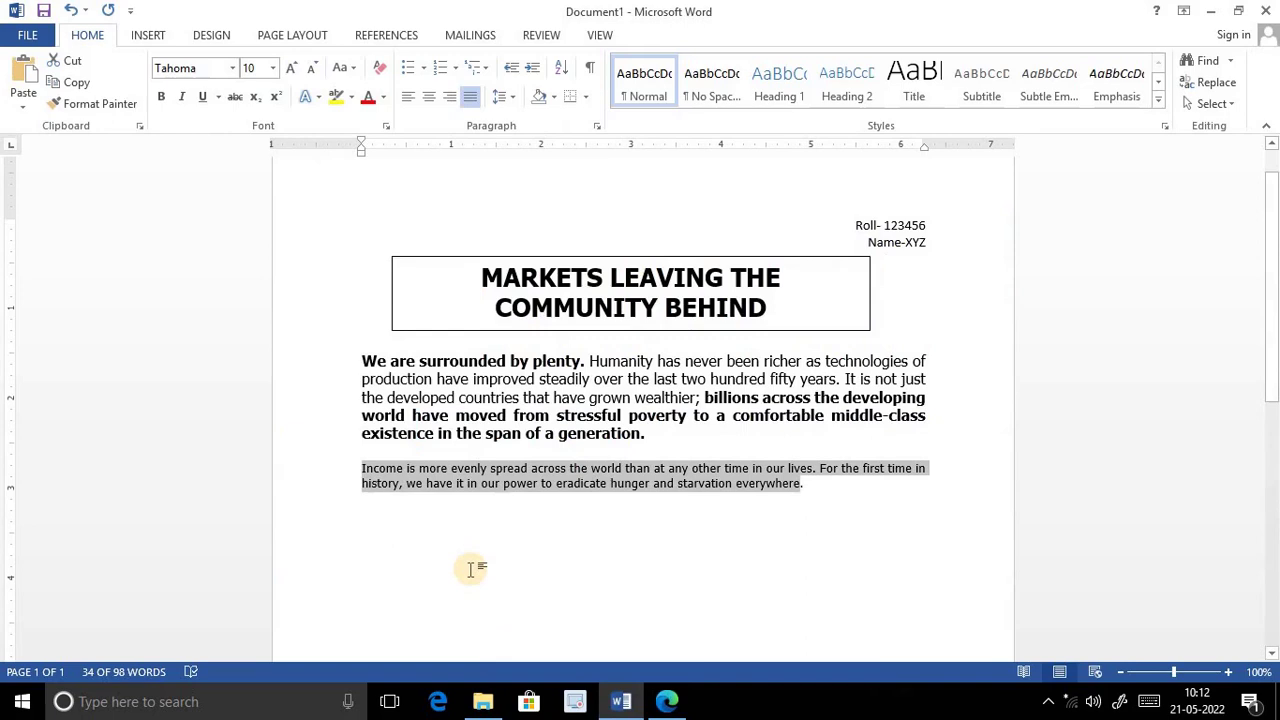
left_click(407, 97)
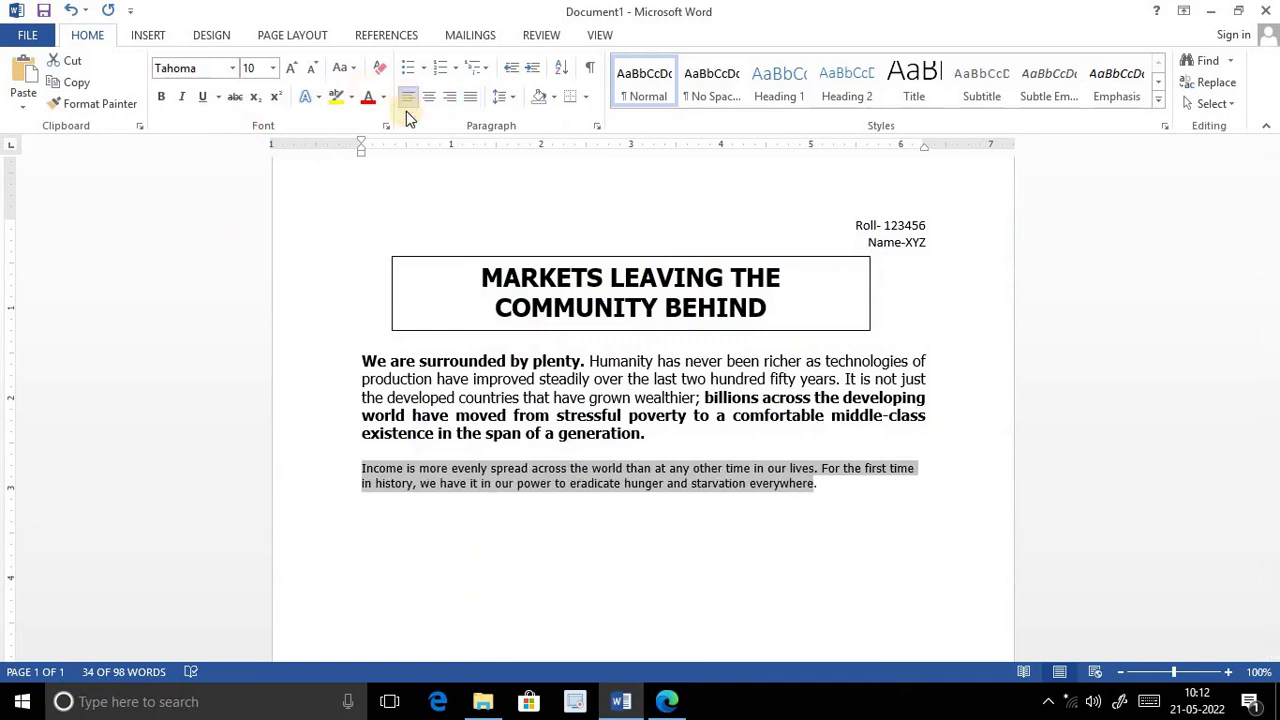
key("ctrl+j")
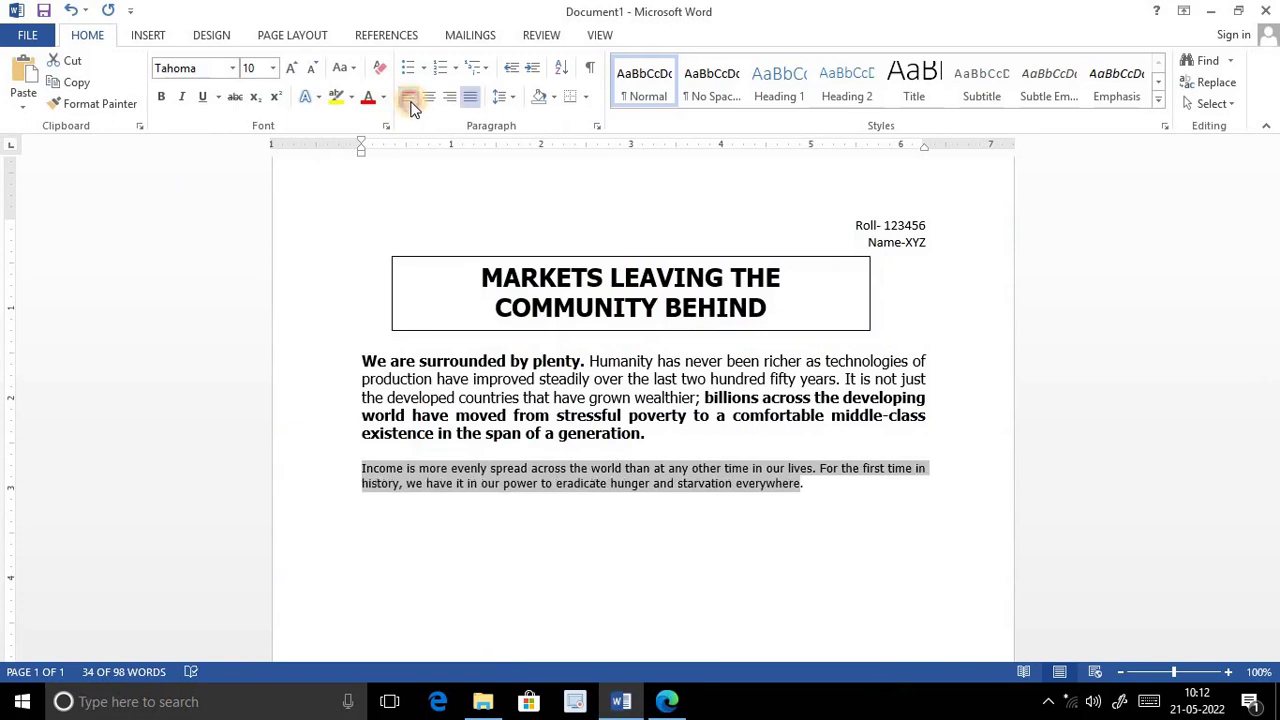
left_click(411, 103)
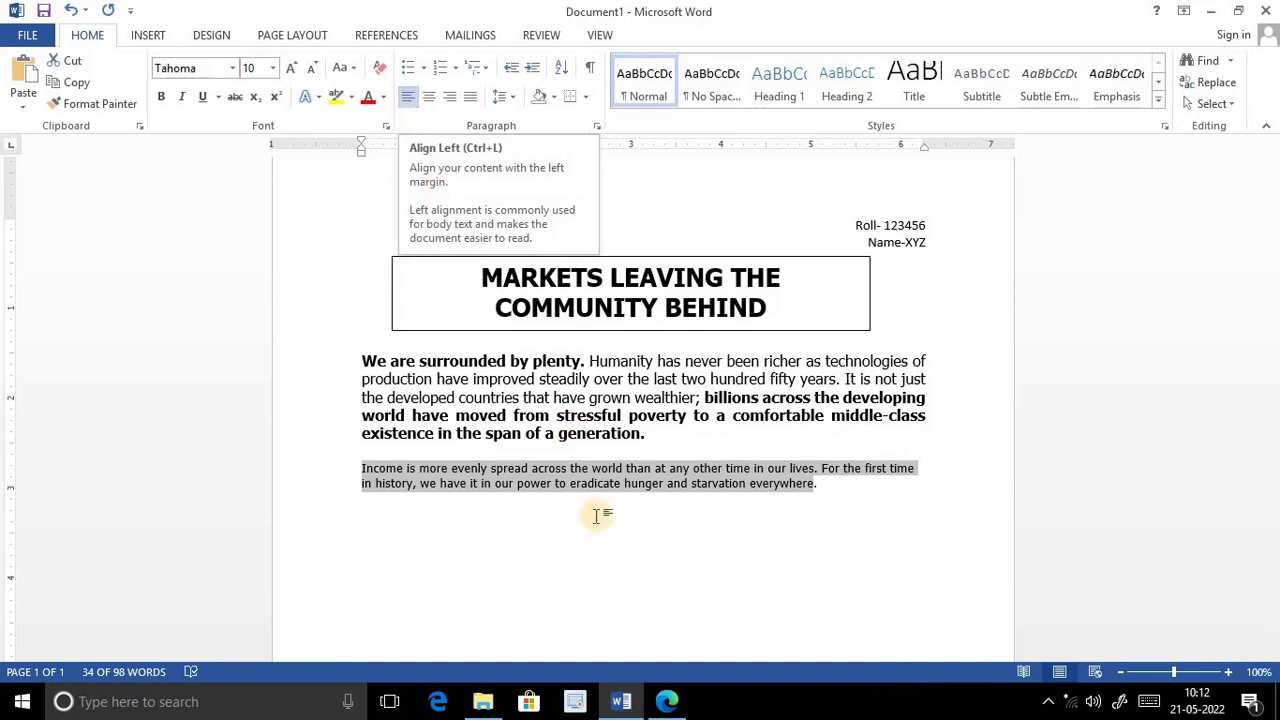
left_click(666, 702)
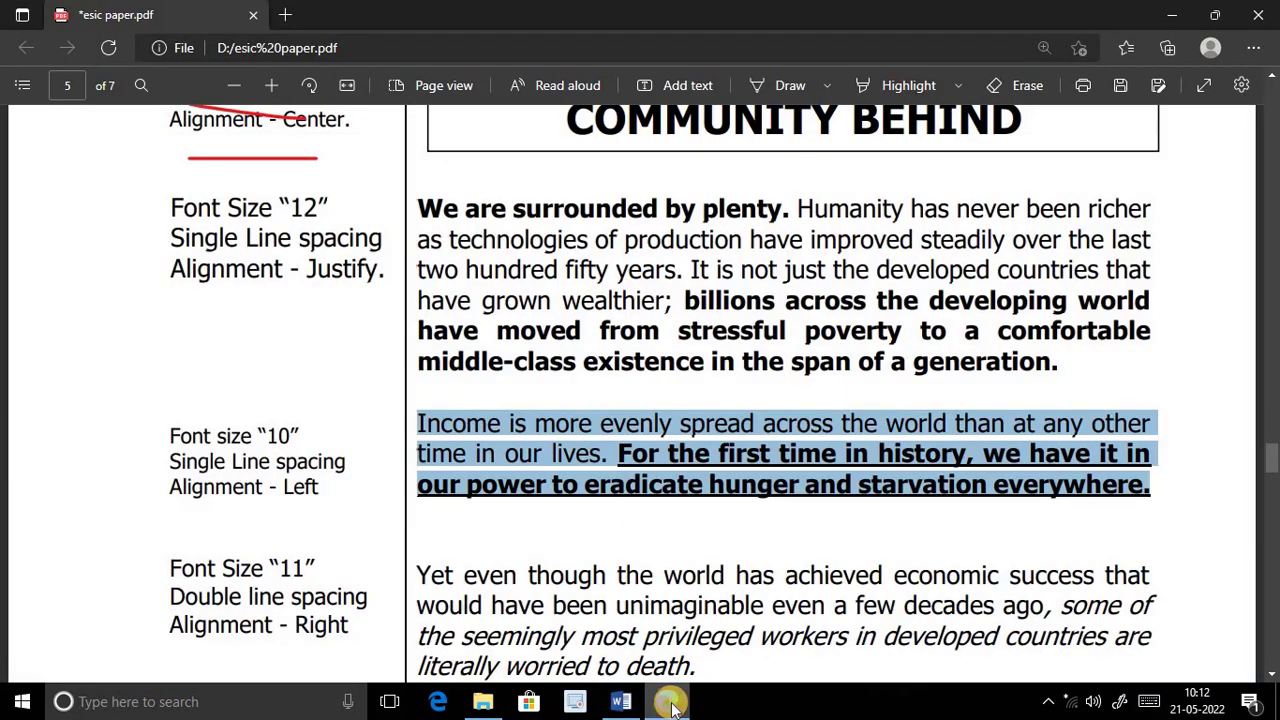
Reread the Income paragraph's 10 pt, single-spaced, left-aligned spec in the PDF, then return to Word
left_click(569, 542)
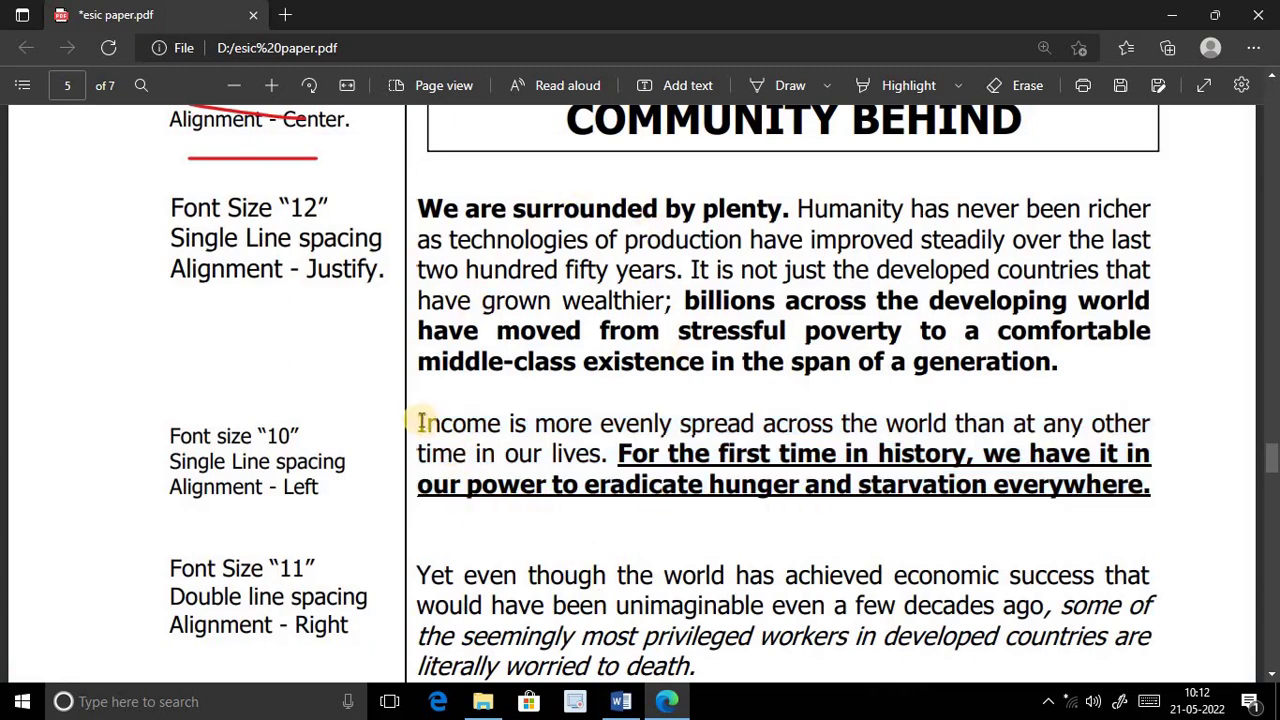
left_click_drag(420, 423, 1152, 490)
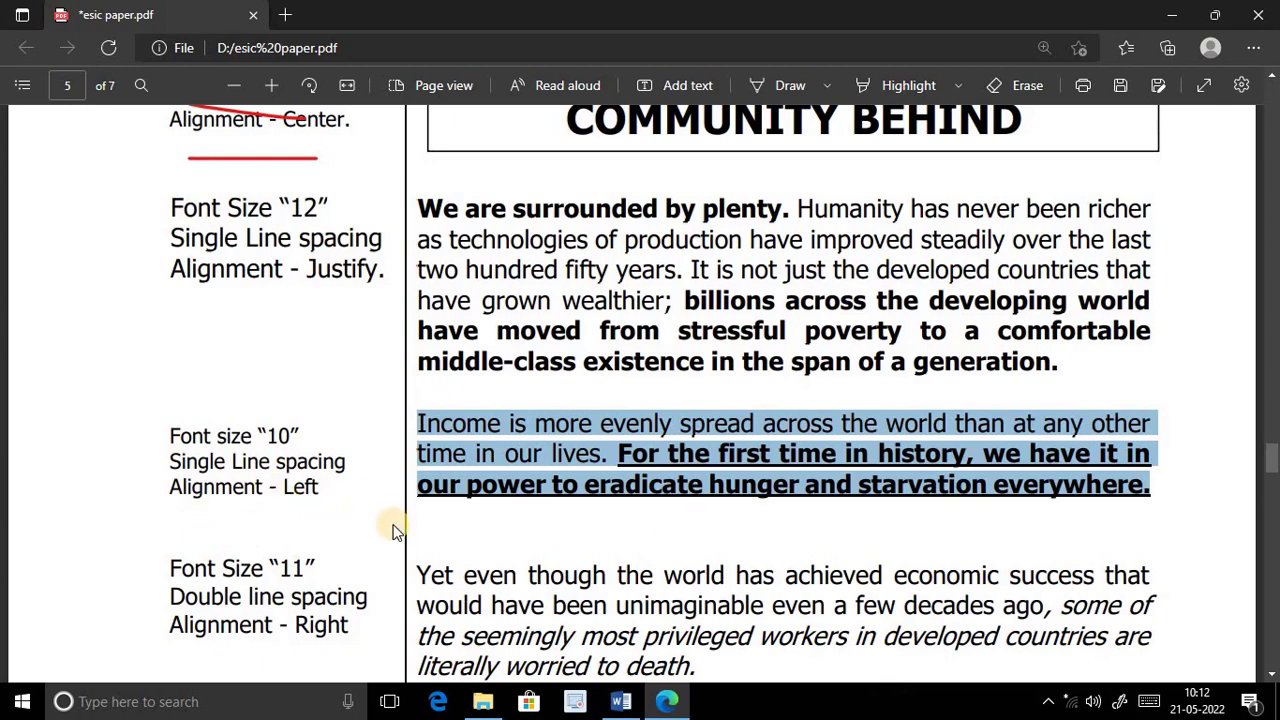
left_click(449, 486)
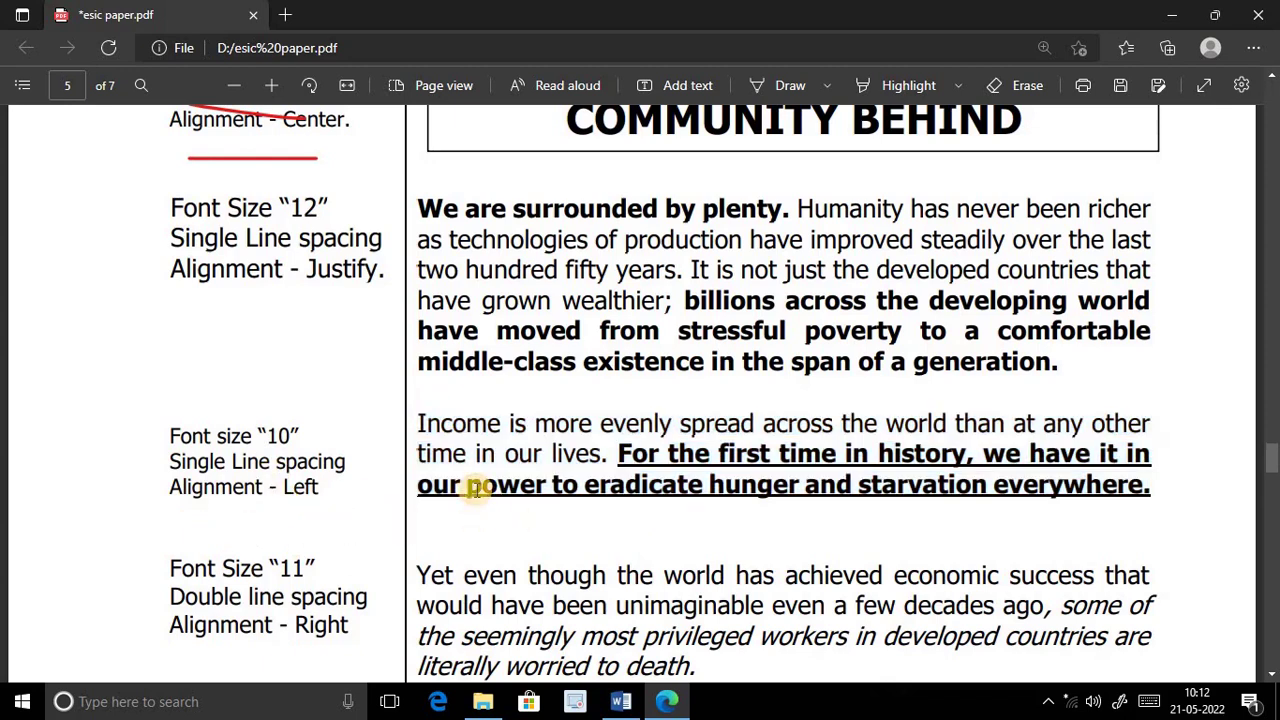
mouse_move(418, 424)
left_mouse_down()
mouse_move(1037, 500)
mouse_move(1166, 489)
left_mouse_up()
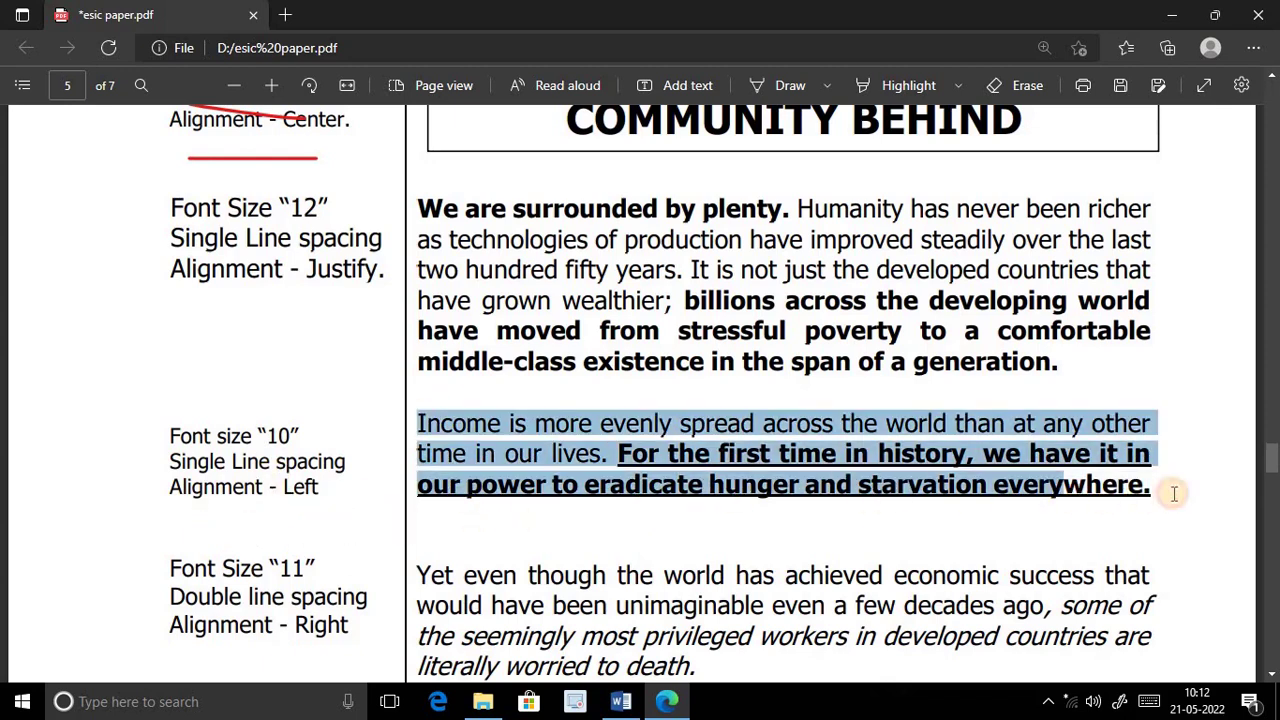
left_click(1131, 500)
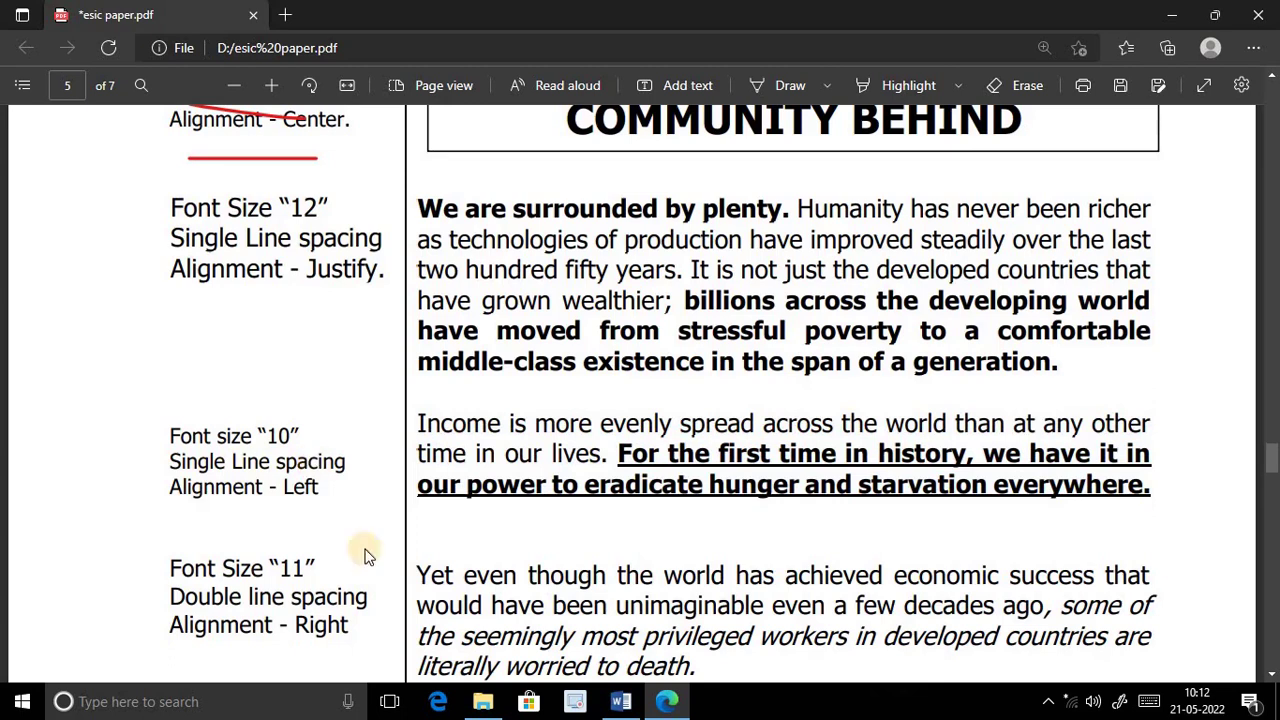
left_click(620, 701)
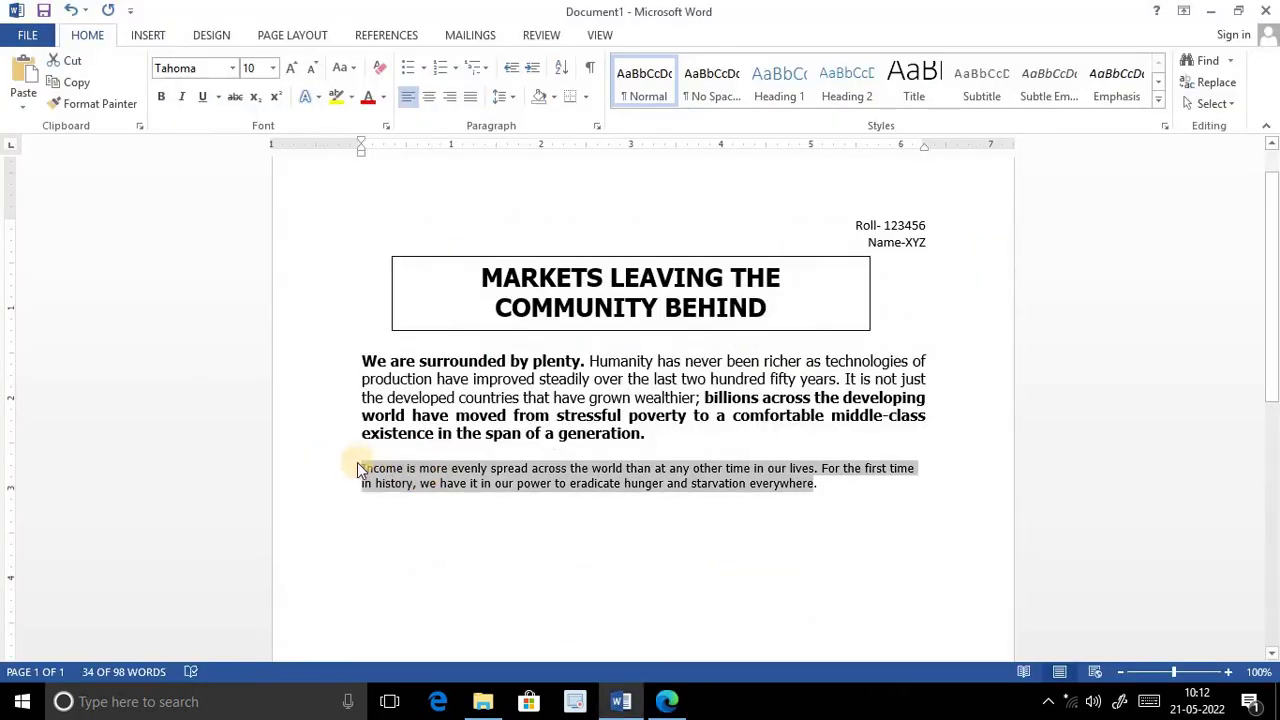
left_click(508, 99)
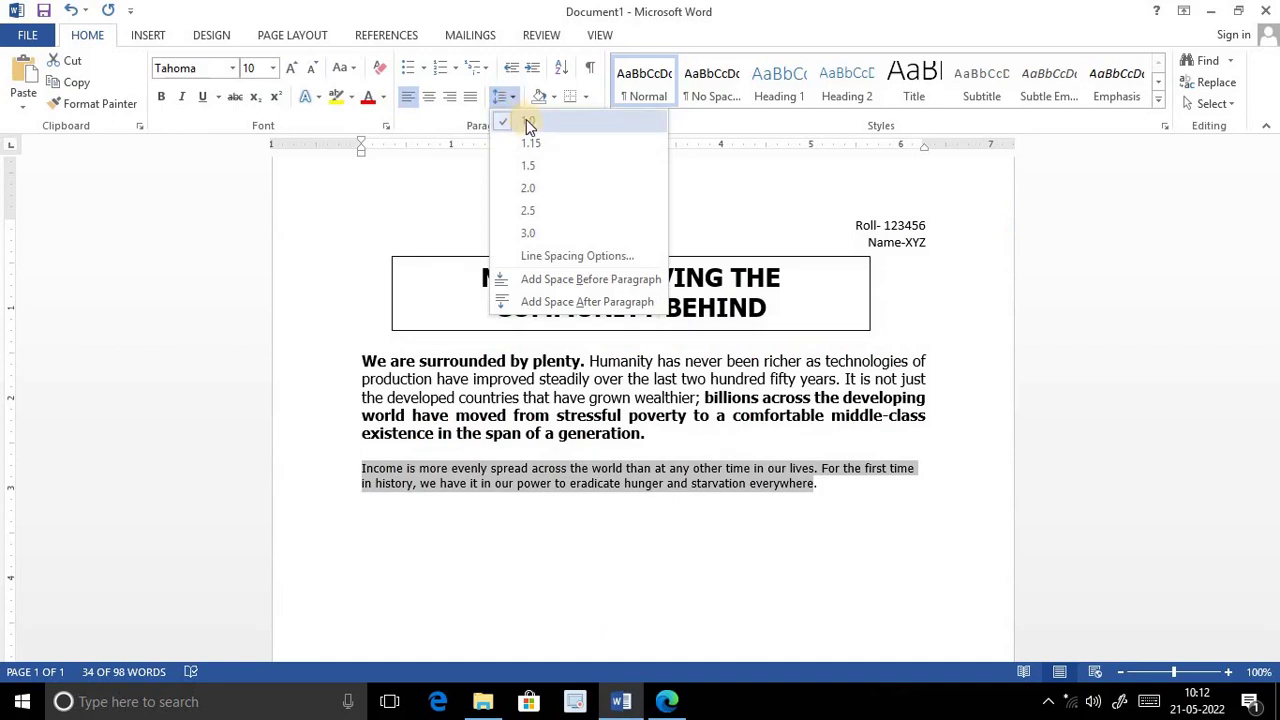
left_click(585, 568)
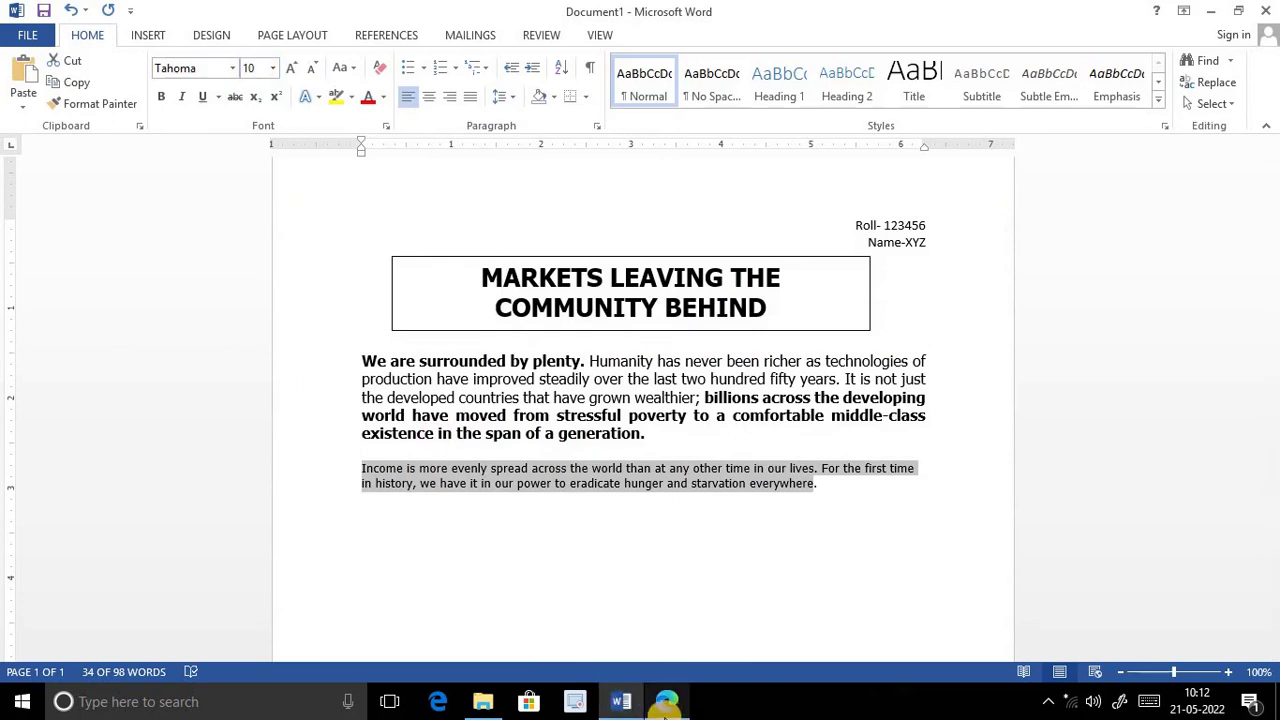
left_click(665, 705)
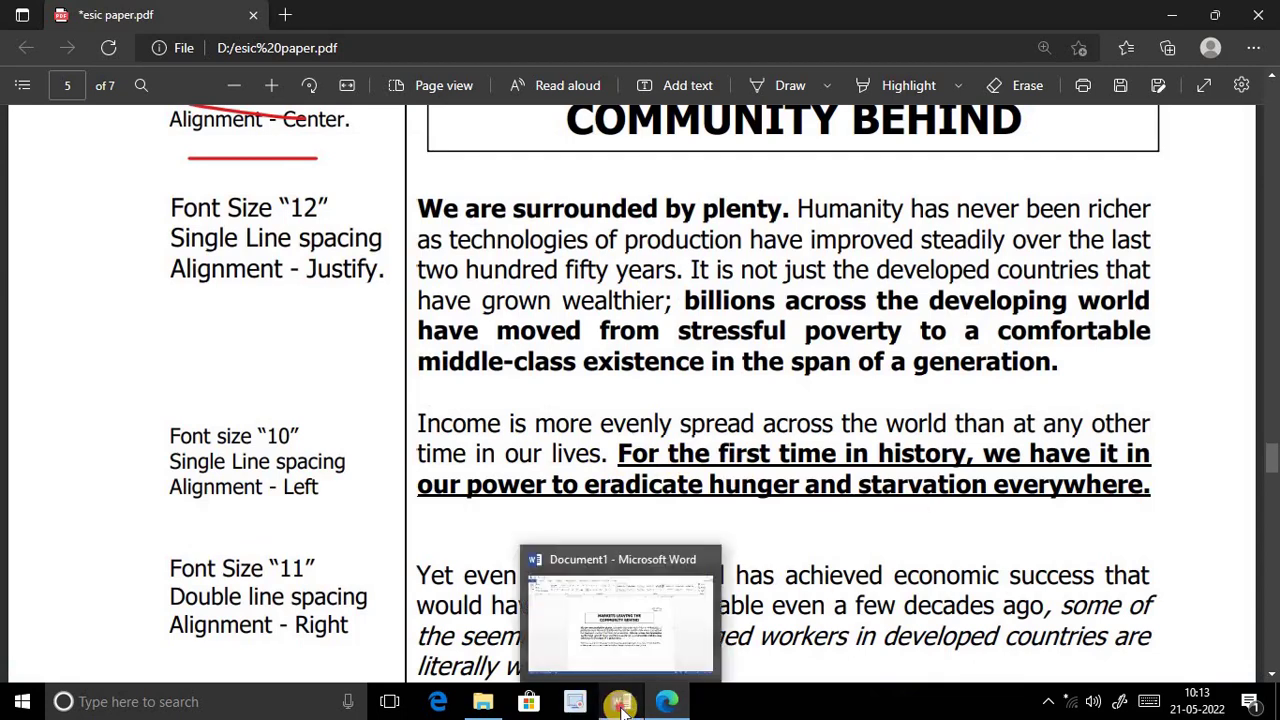
left_click(620, 701)
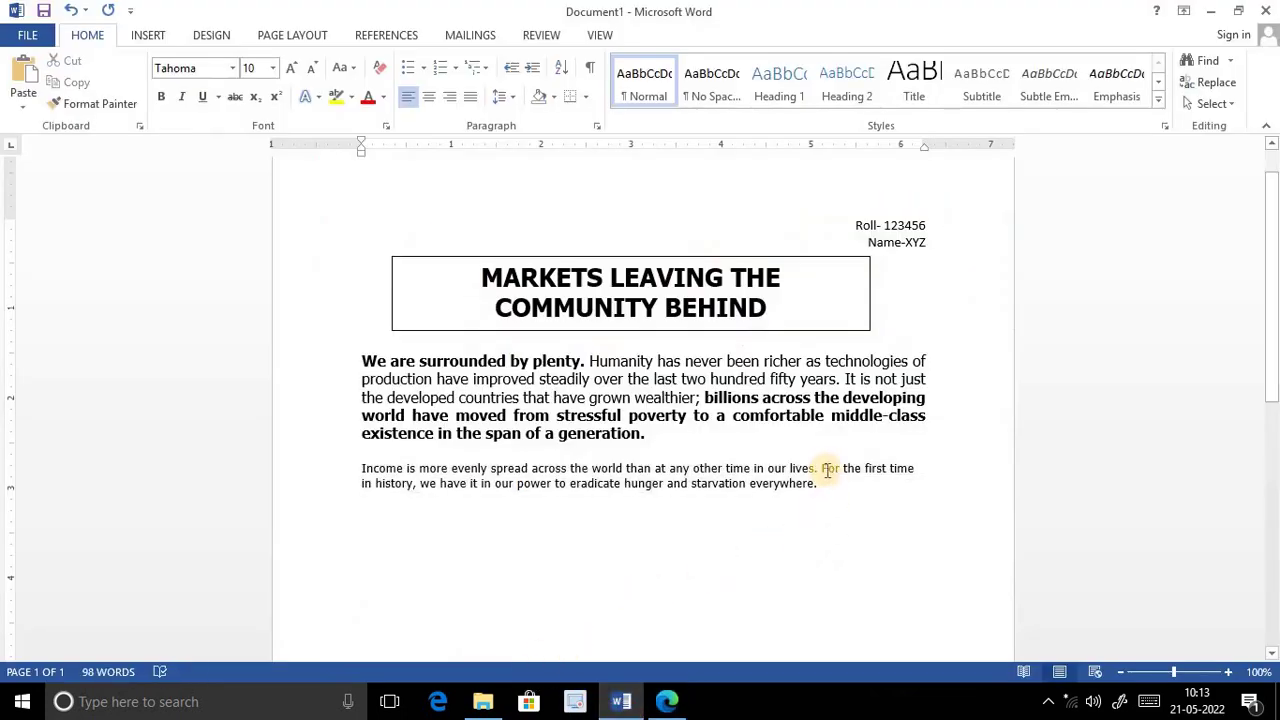
Bold the closing sentence 'For the first time in history' of the Income paragraph
left_click_drag(821, 469, 838, 499)
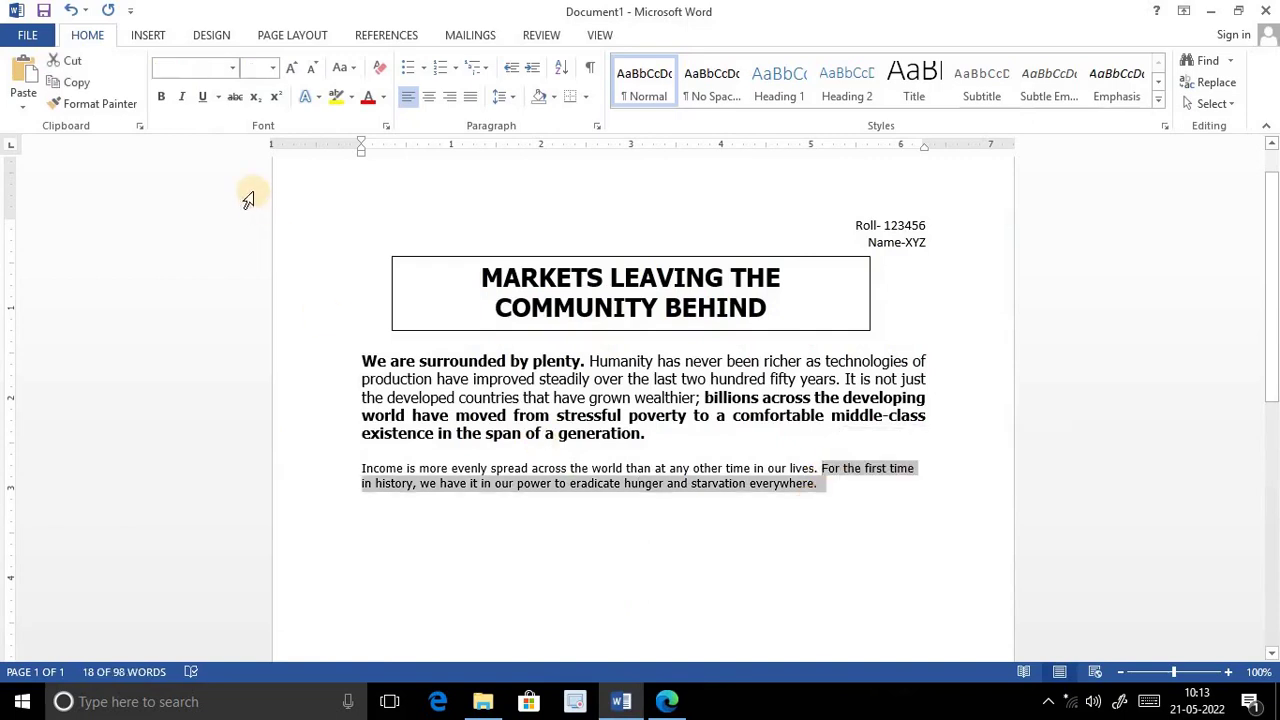
left_click(161, 96)
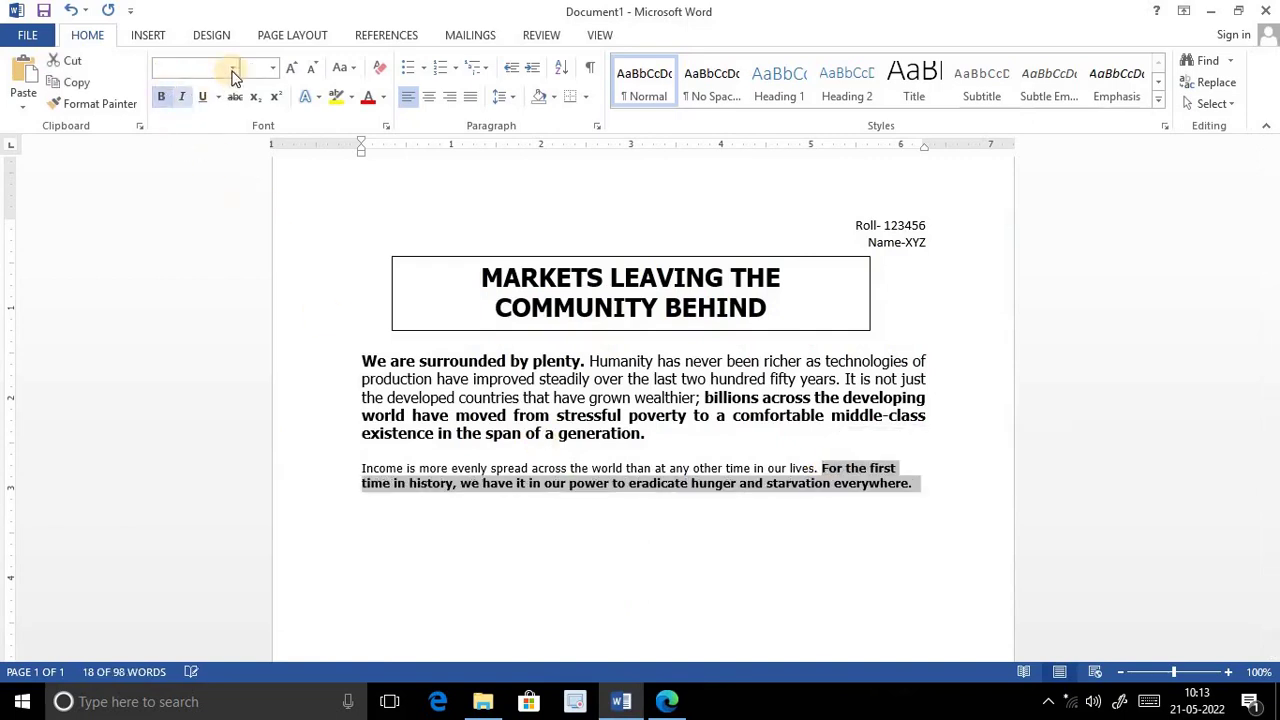
left_click_drag(361, 467, 905, 490)
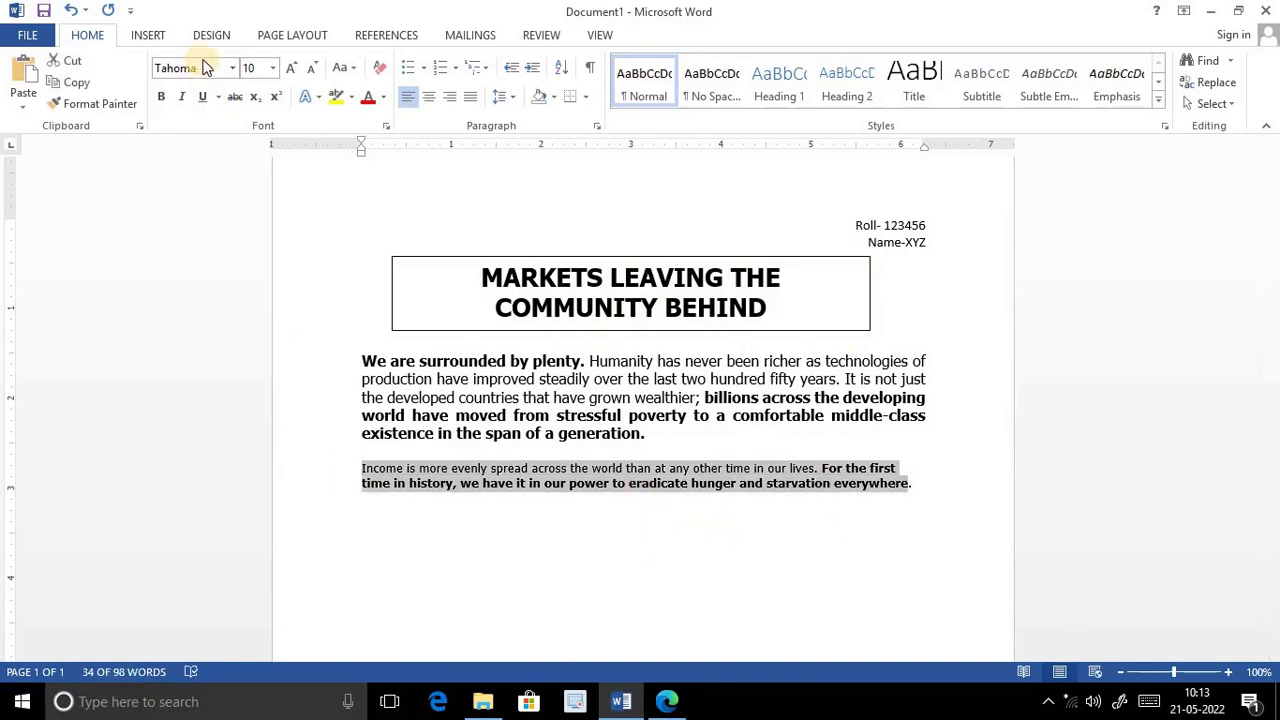
left_click(779, 533)
left_click_drag(821, 468, 918, 500)
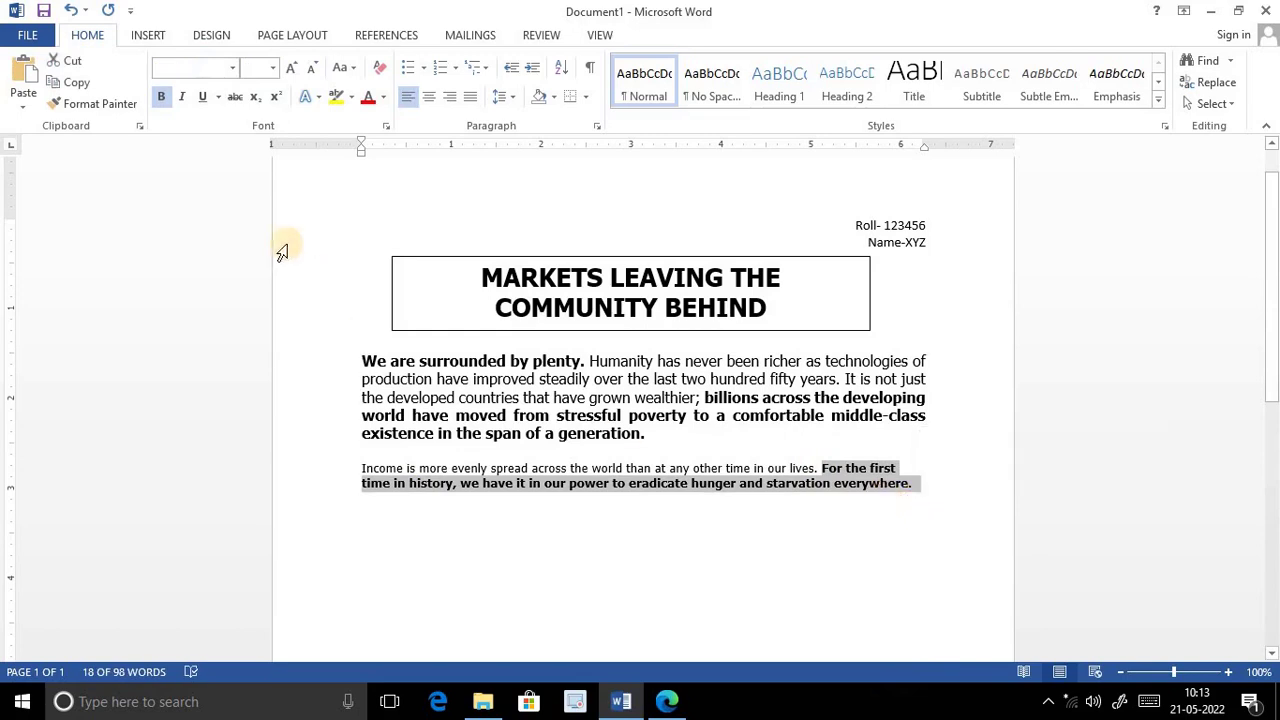
Set the bold closing sentence to Tahoma 10 and check the whole paragraph
left_click(232, 67)
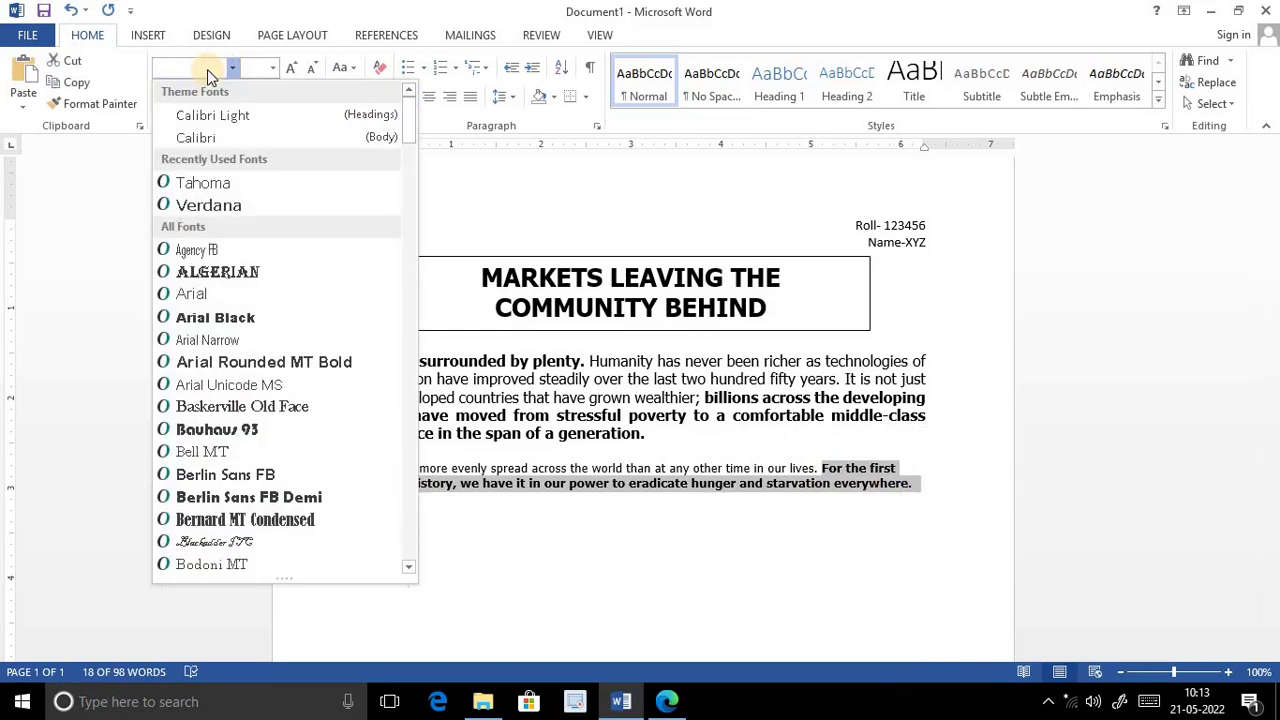
type("Tahoma")
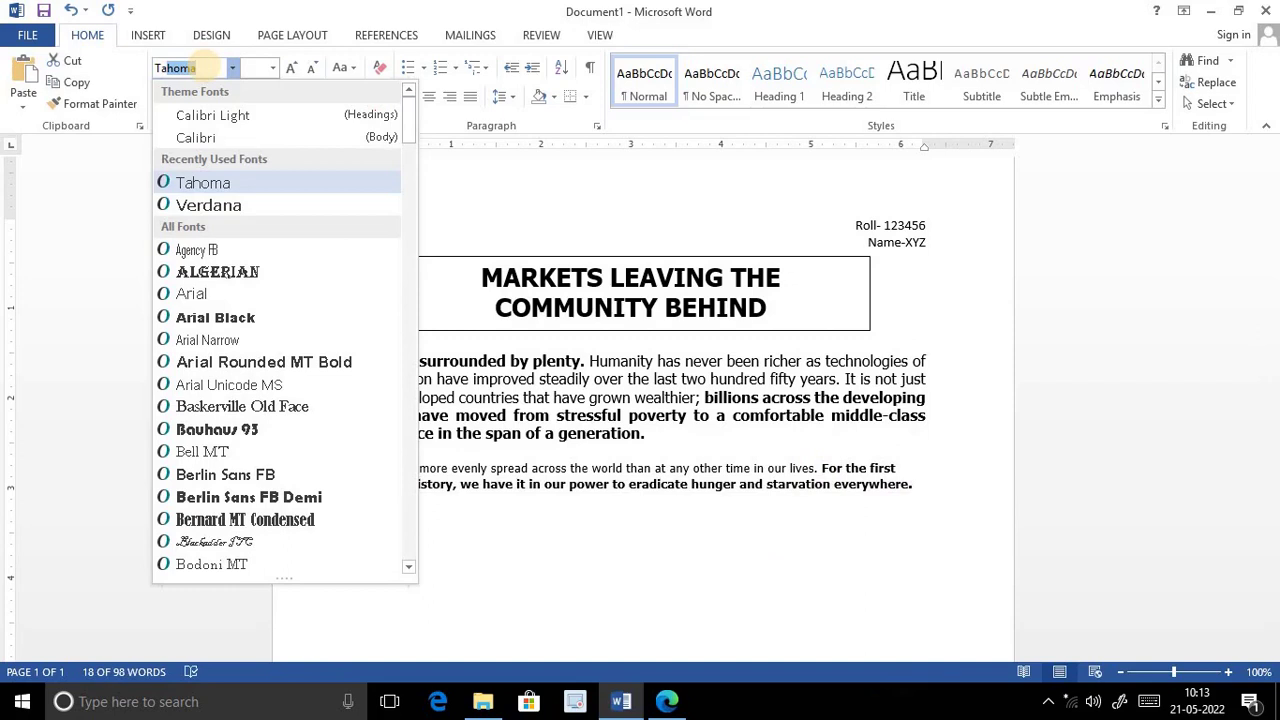
key("Return")
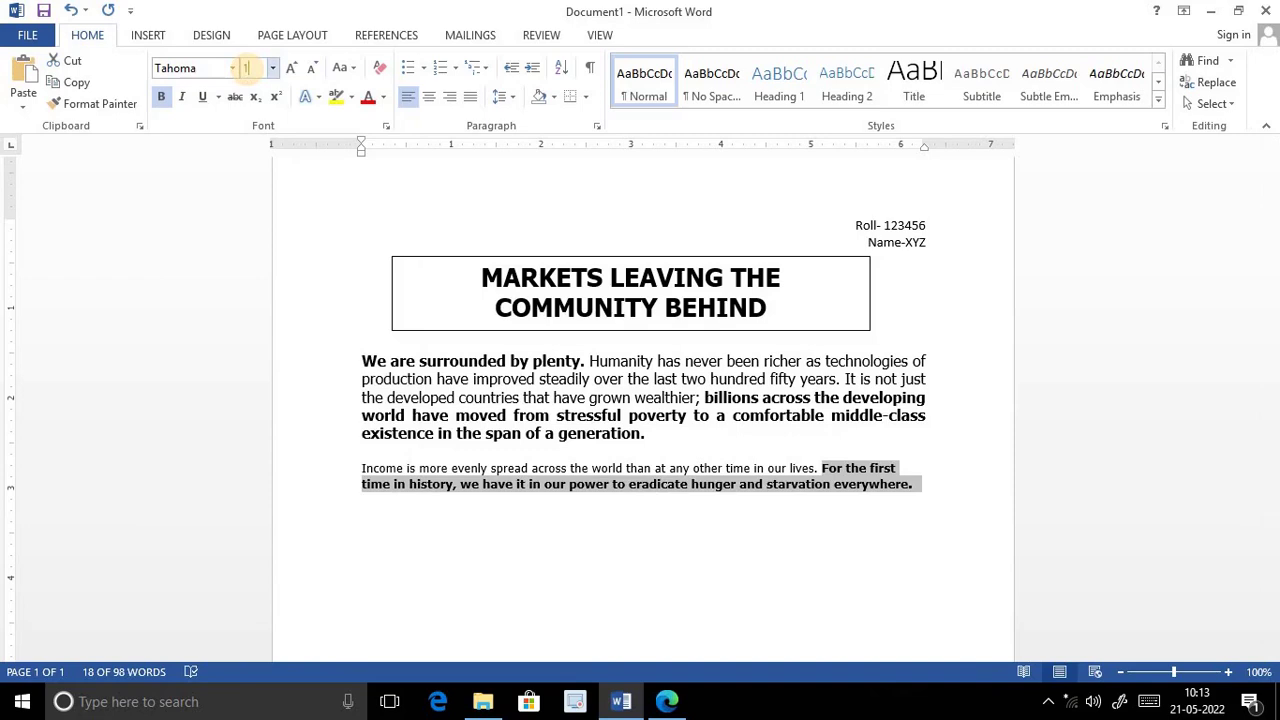
key("Return")
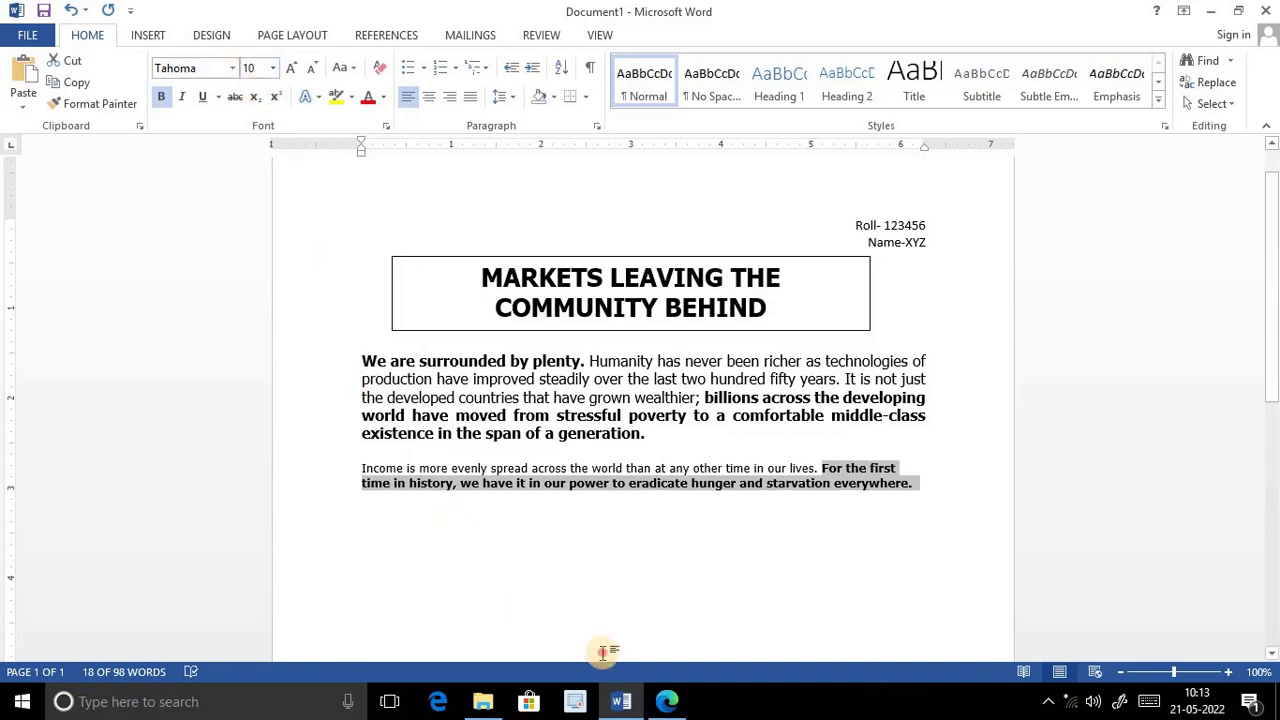
left_click(606, 483)
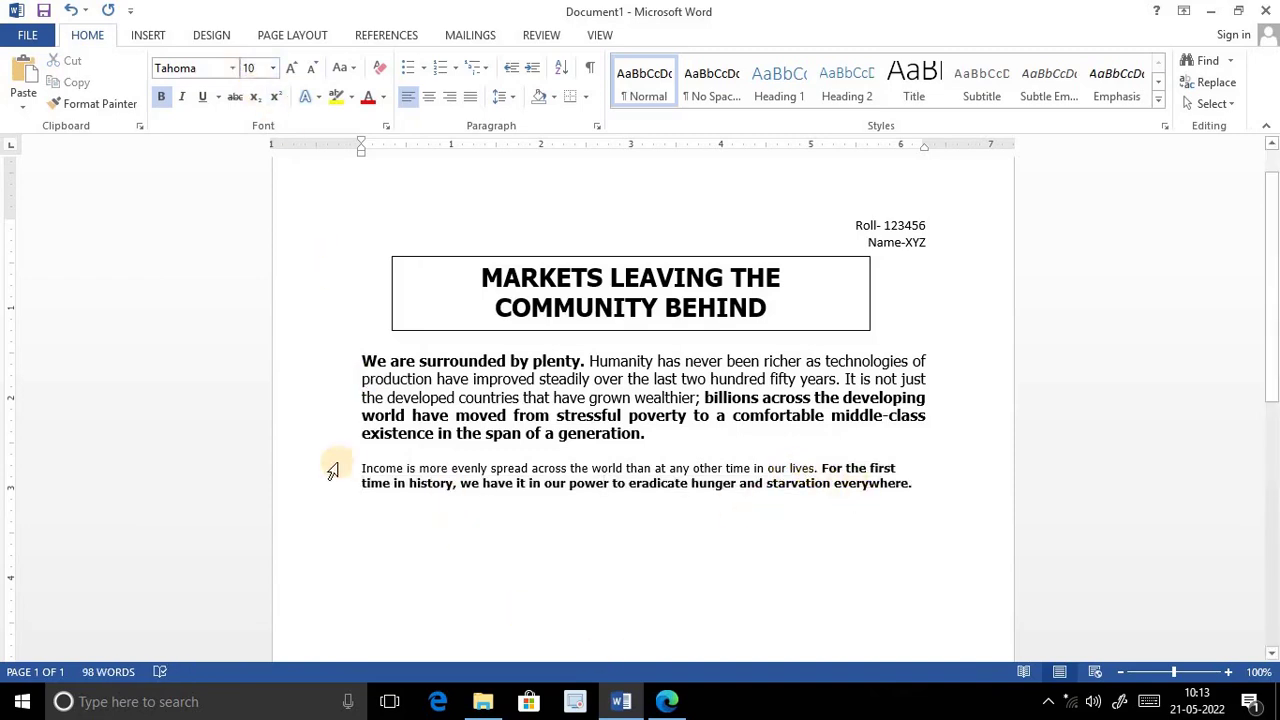
left_click_drag(358, 463, 918, 512)
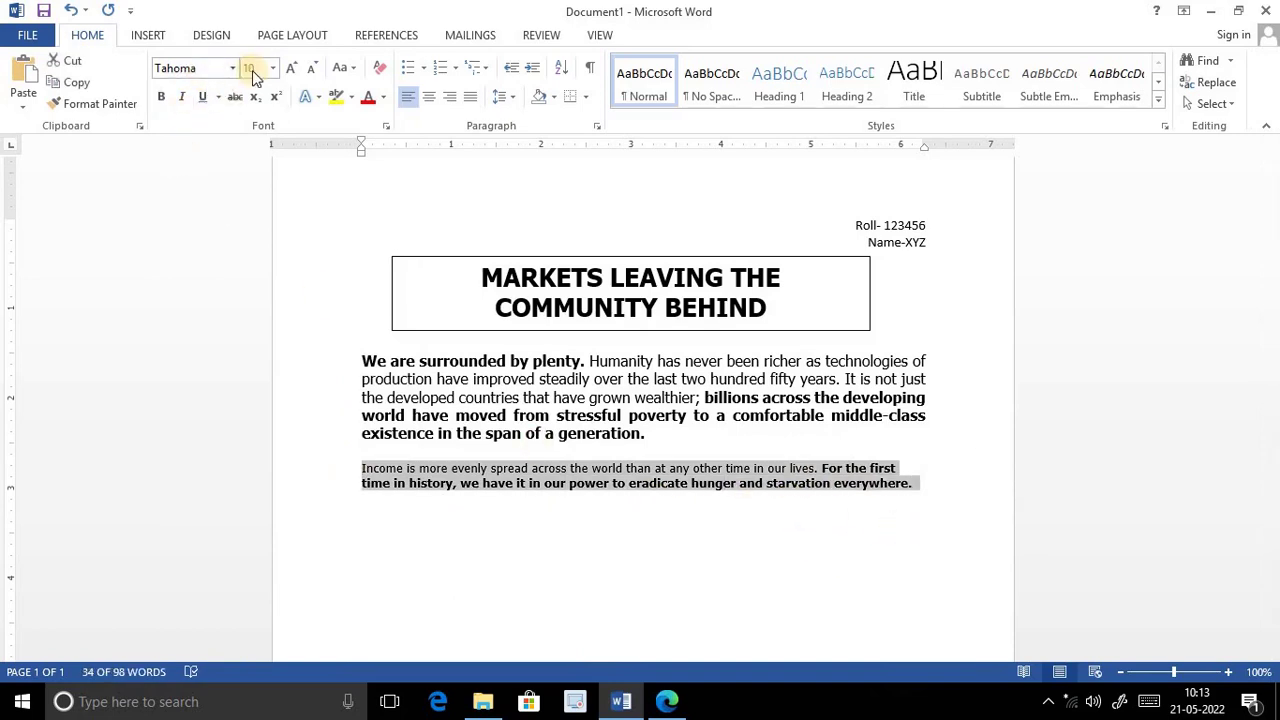
left_click(495, 566)
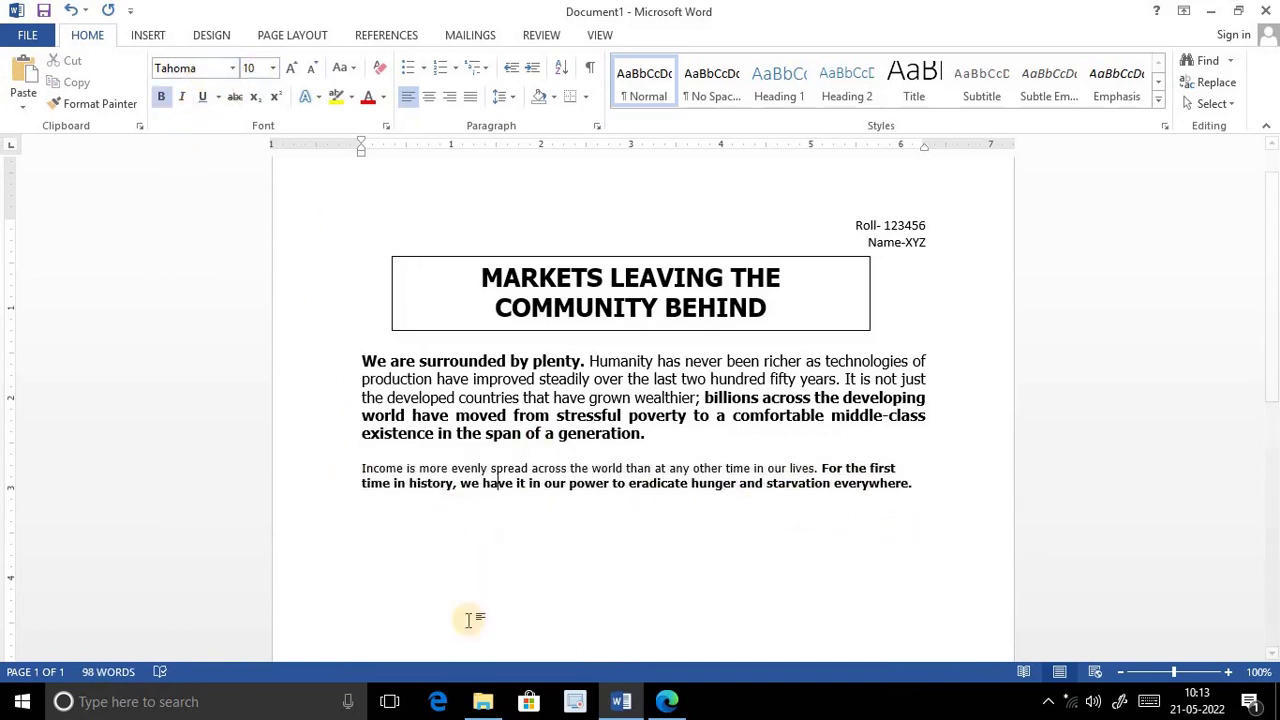
left_click(666, 701)
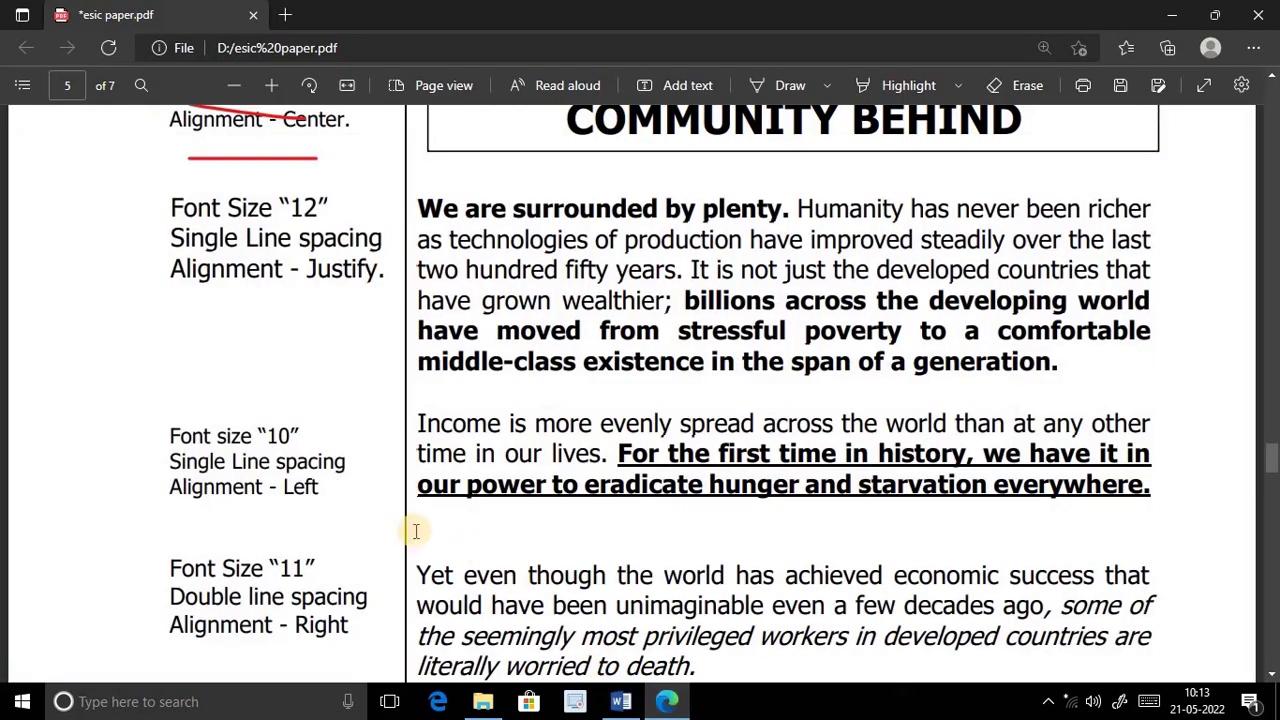
left_click(621, 703)
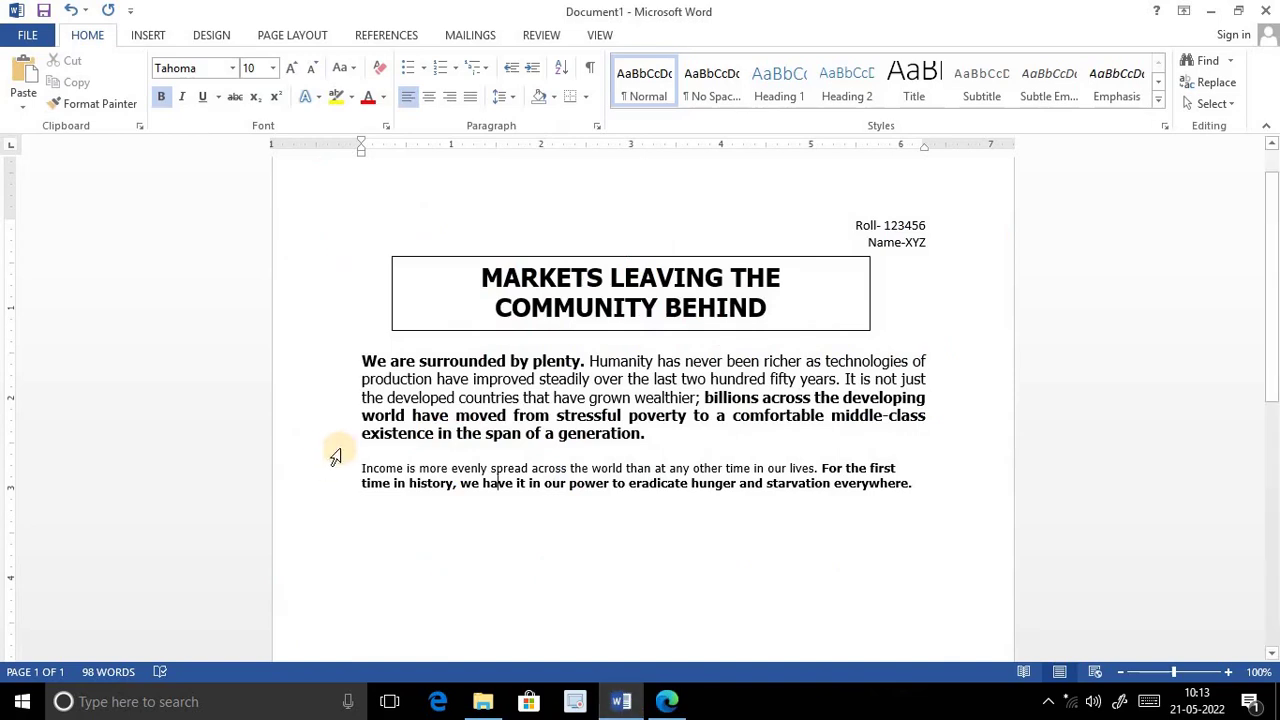
triple_click(615, 485)
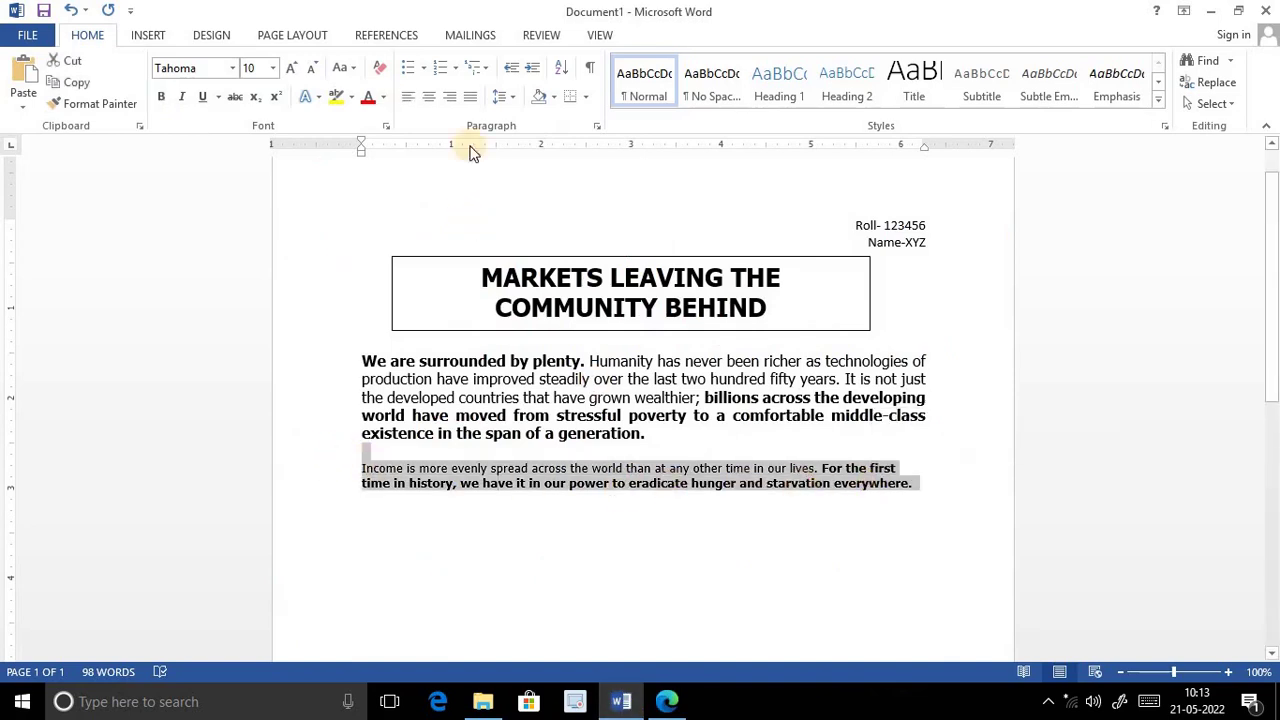
left_click(513, 100)
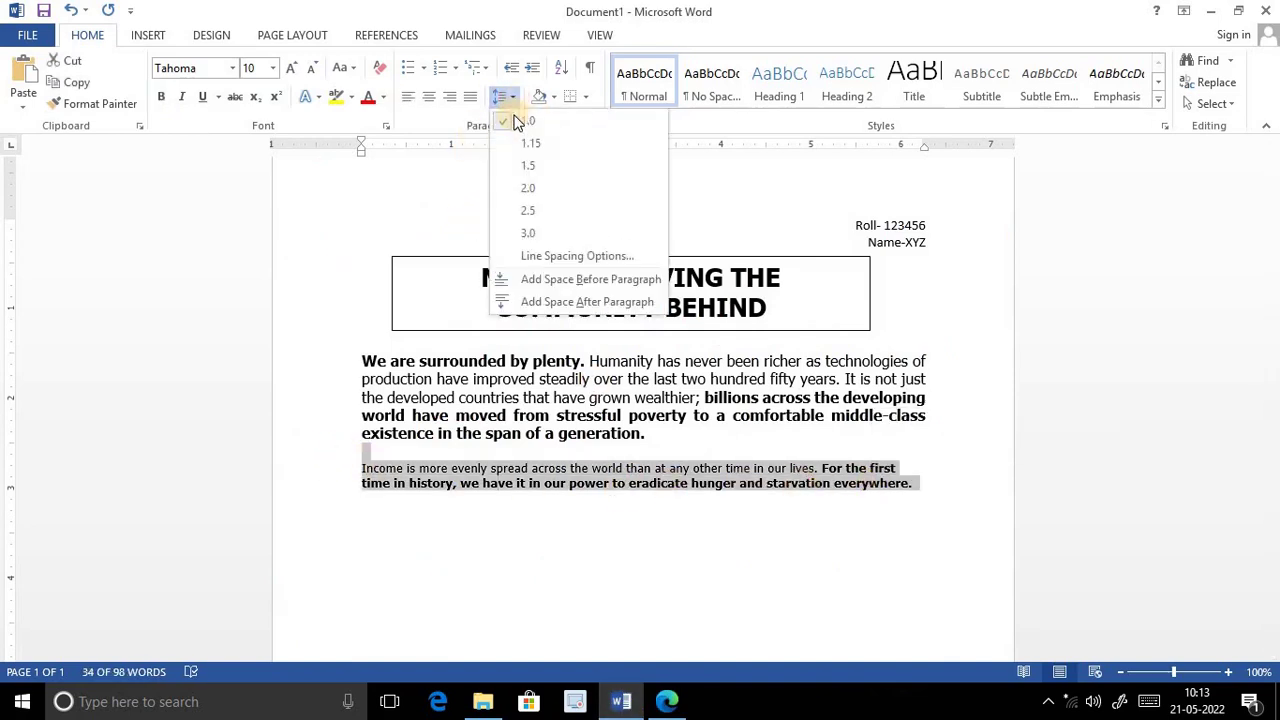
left_click(618, 555)
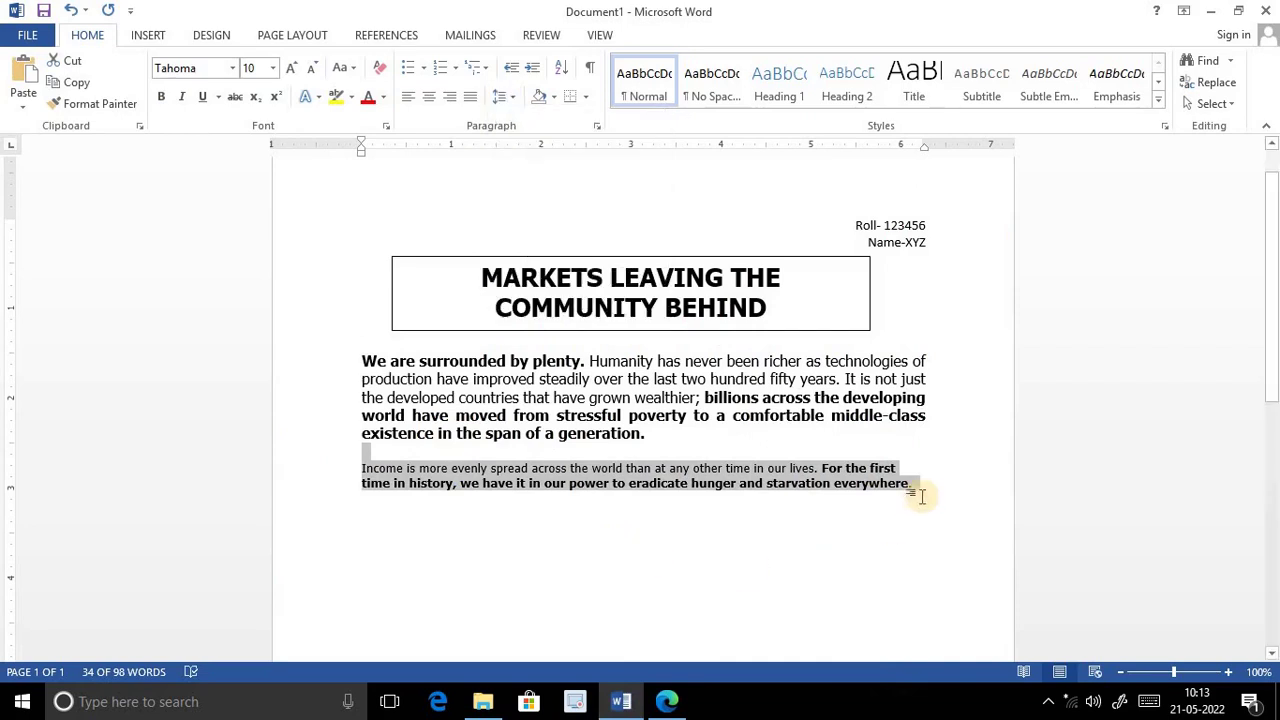
left_click(924, 488)
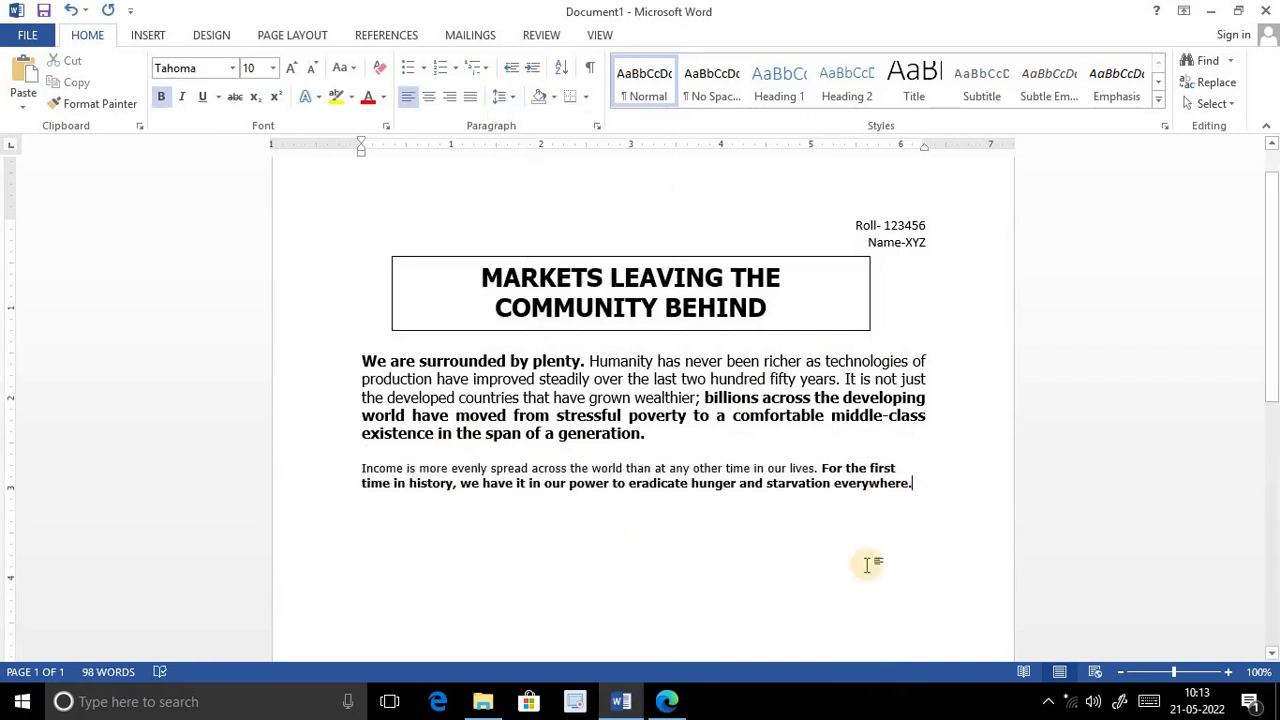
left_click(671, 705)
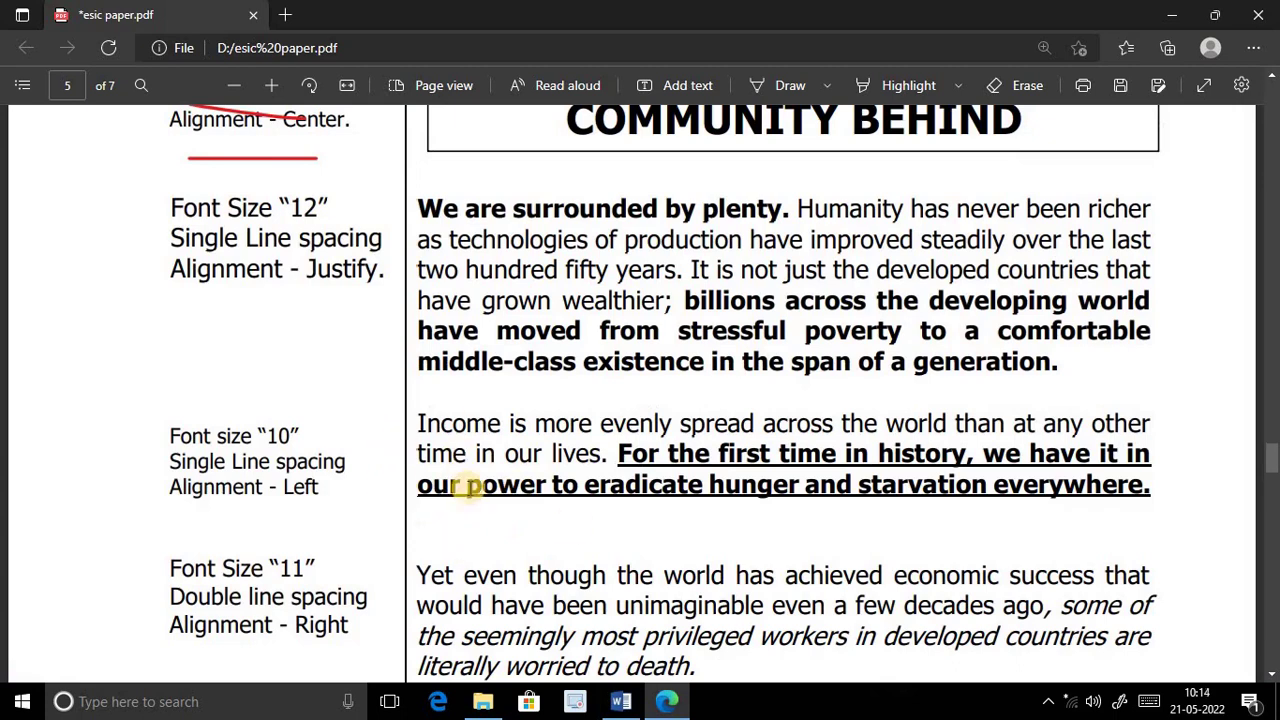
Add an empty line after the Income paragraph and underline its 'For the first time' sentence
left_click(622, 704)
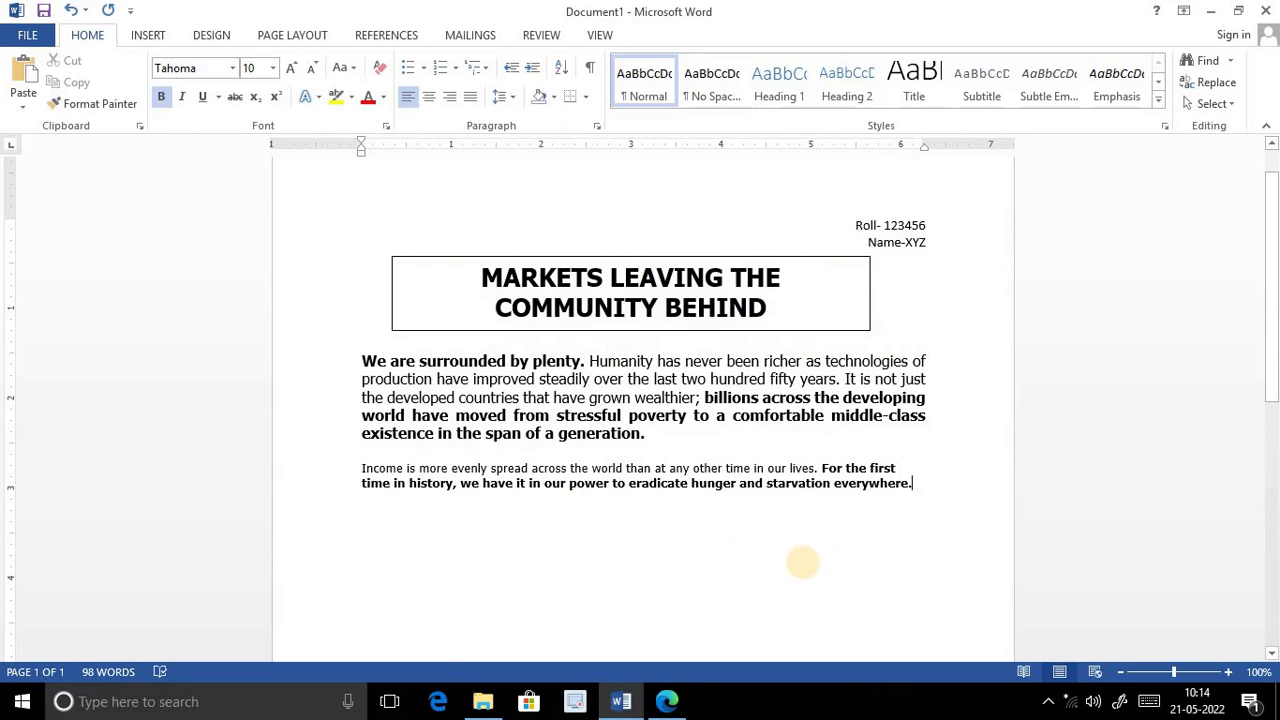
key("Return")
key("Return")
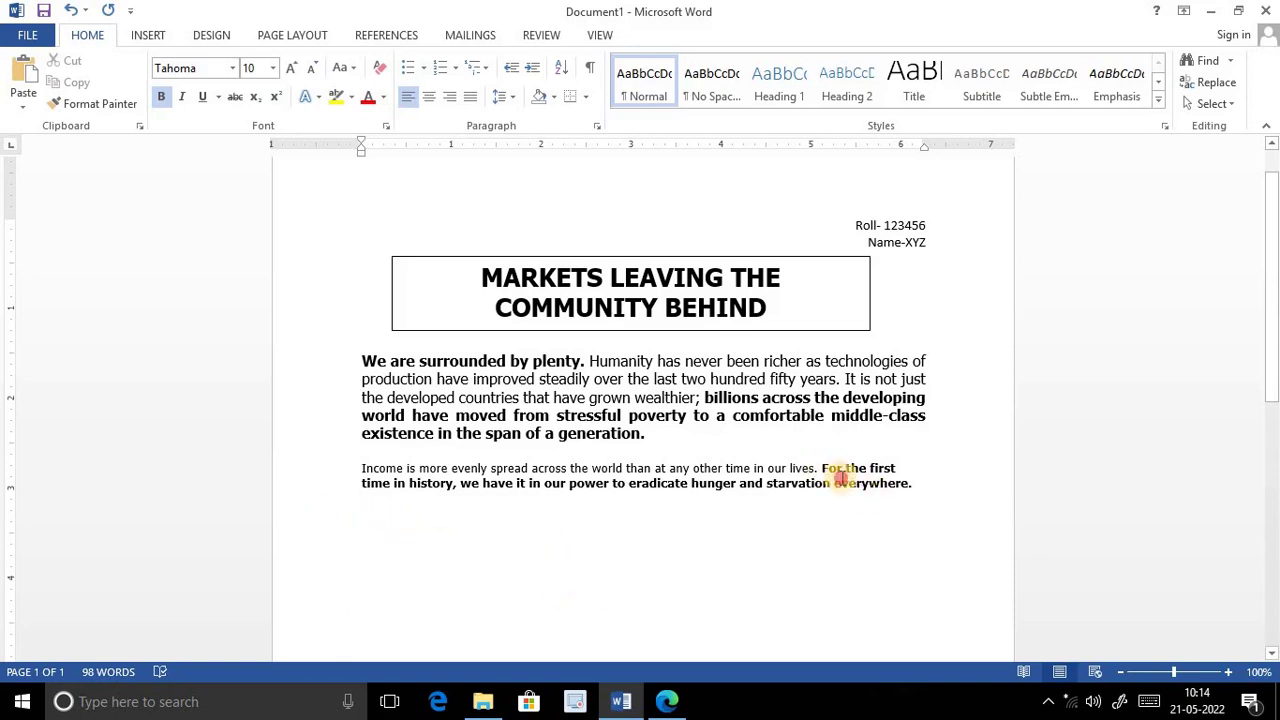
left_click_drag(841, 478, 915, 485)
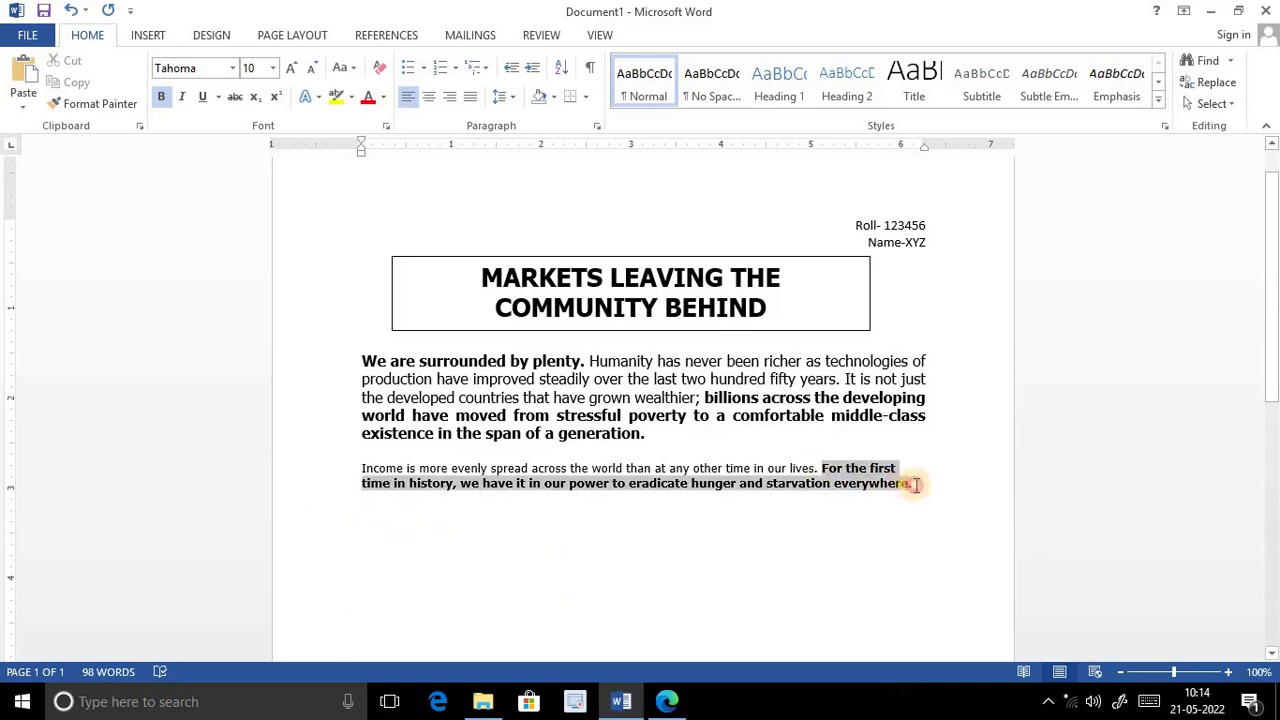
left_click(200, 100)
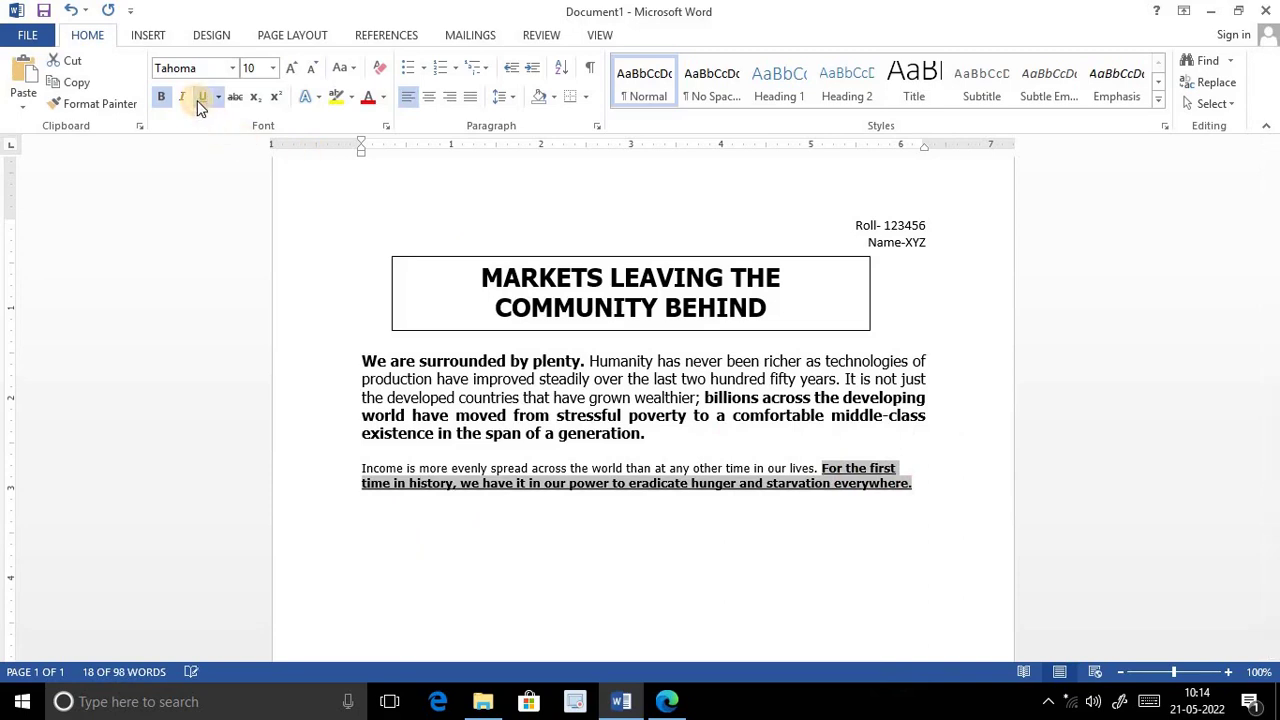
left_click(382, 525)
left_click(670, 708)
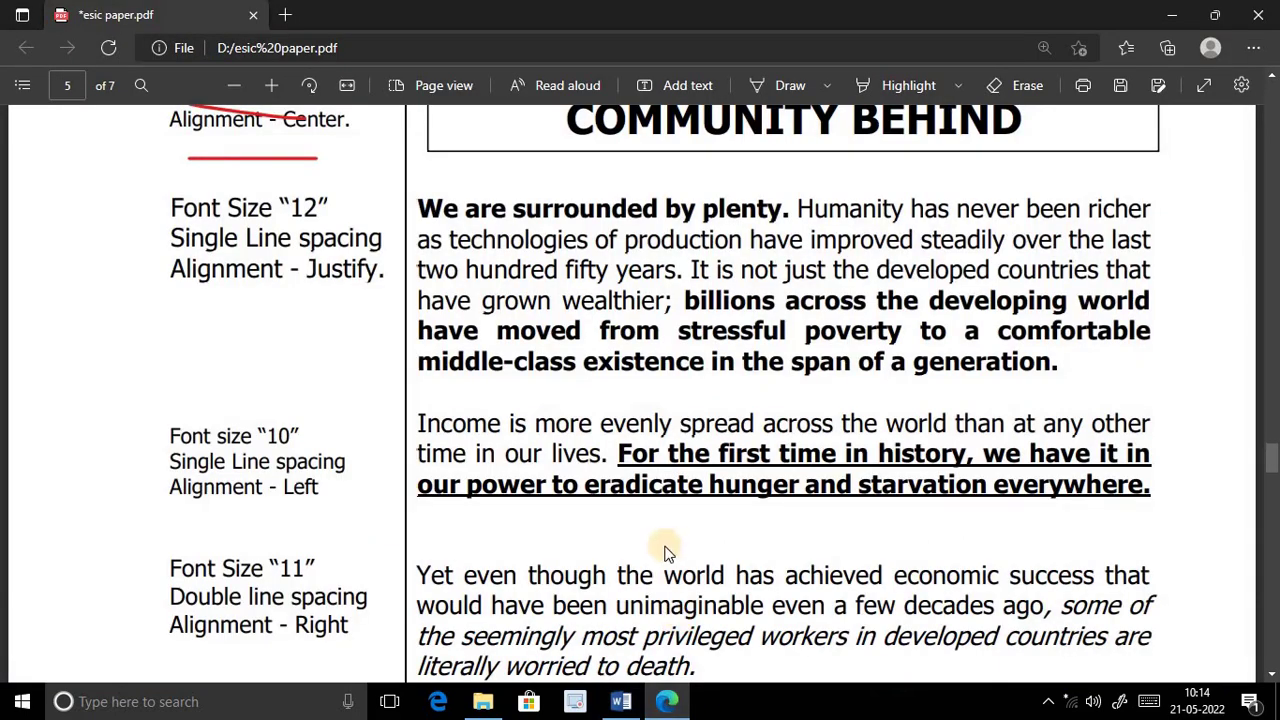
scroll(650, 545, "down", 2)
Copy the 'Yet even though' paragraph from the PDF and switch back to Word
left_click_drag(414, 398, 794, 523)
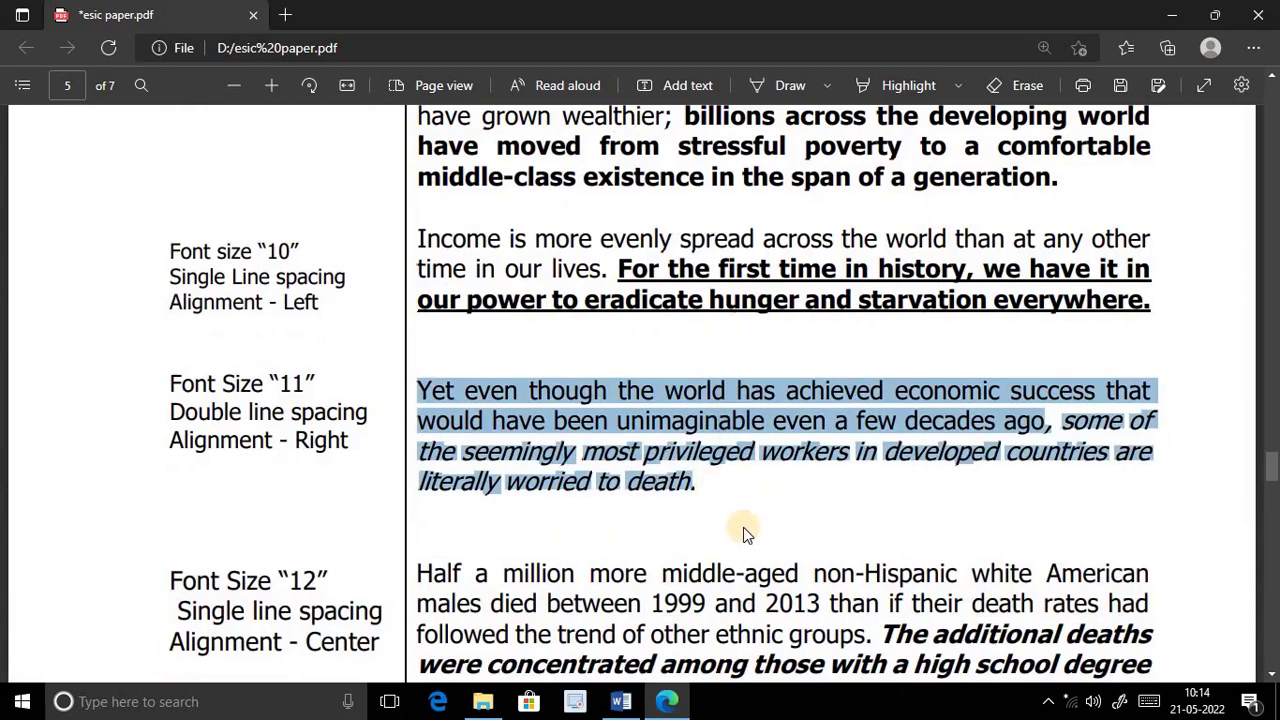
left_click(622, 702)
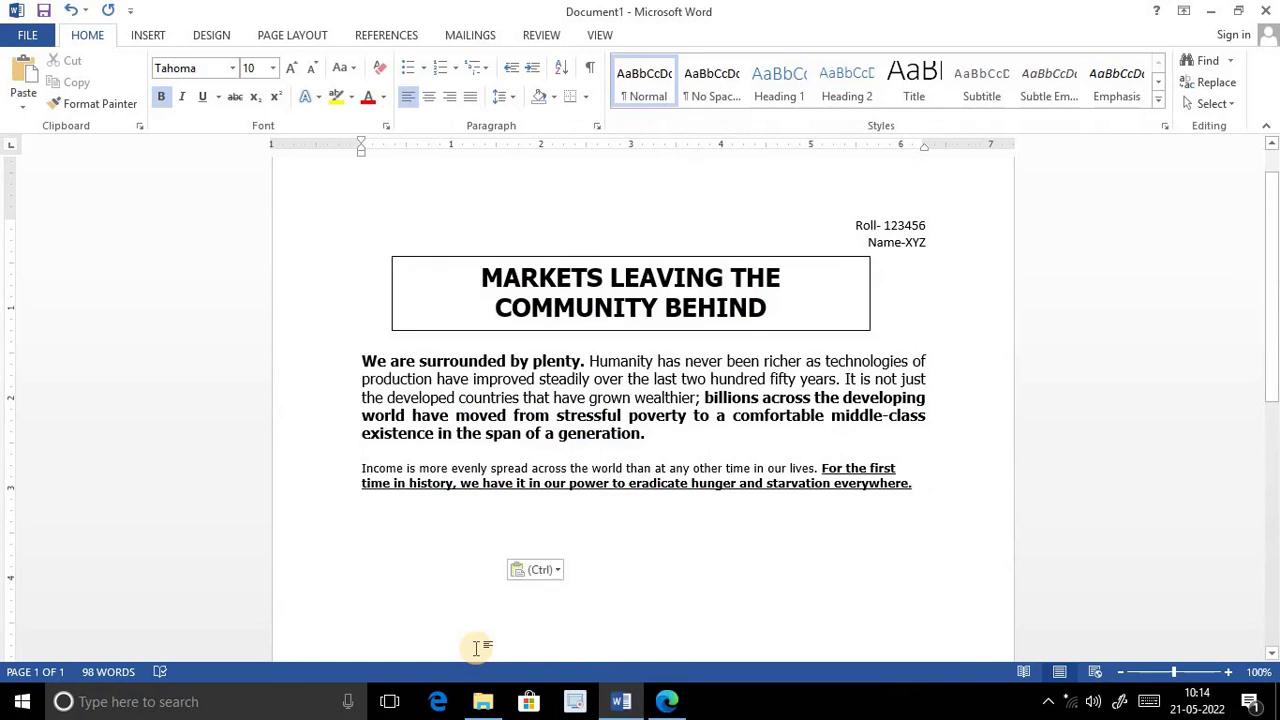
Set the pasted 'Yet even though' paragraph to Tahoma and find its 'Alignment - Right' requirement in the spec
left_click_drag(362, 513, 500, 548)
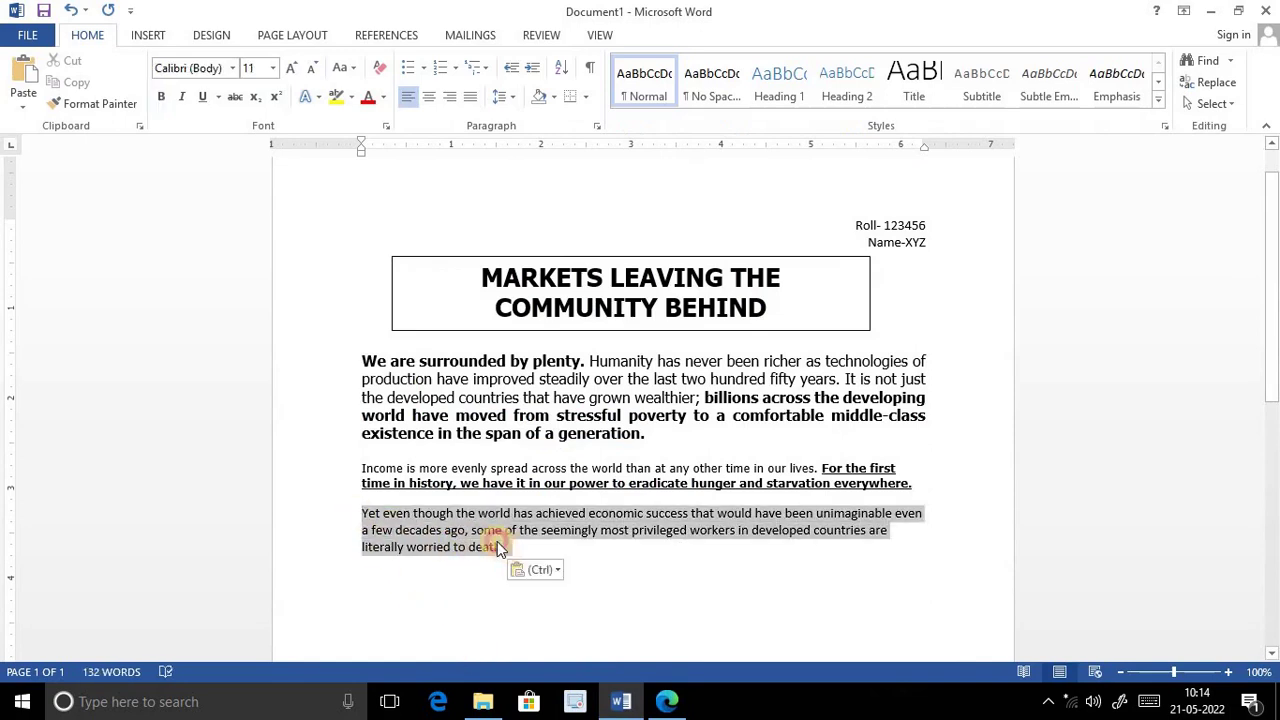
left_click(197, 70)
type("Ta")
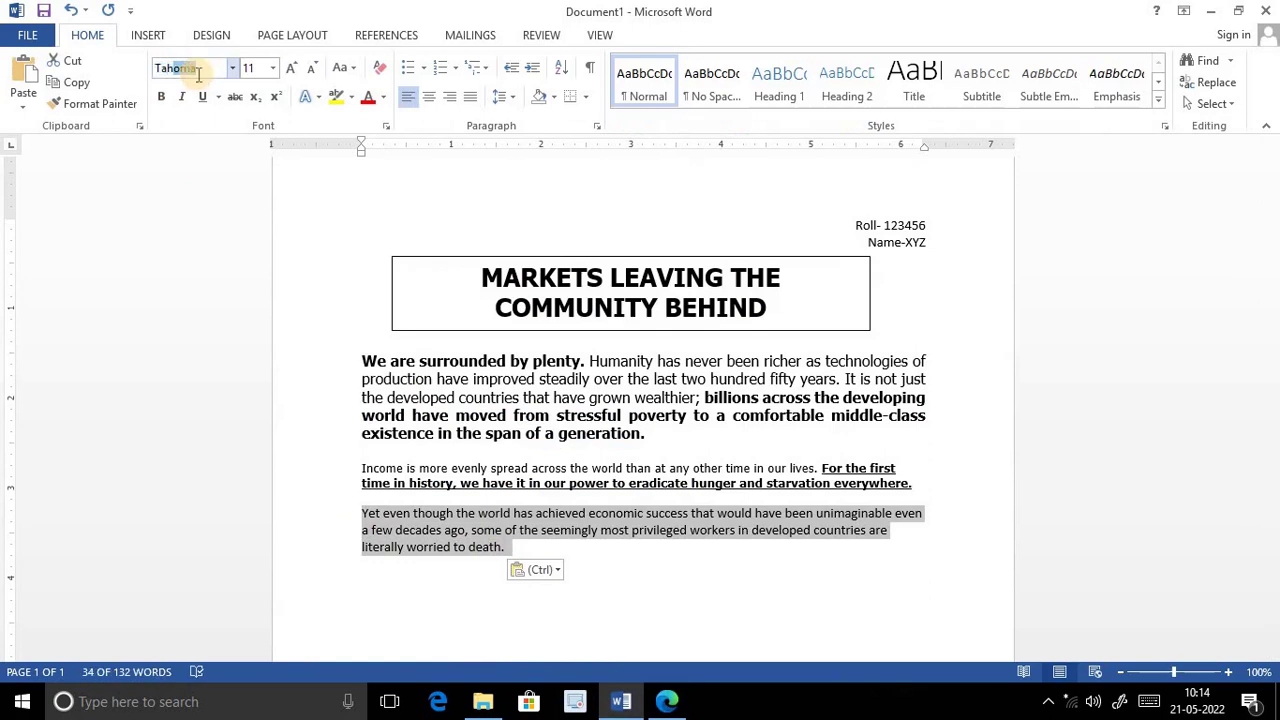
key("Return")
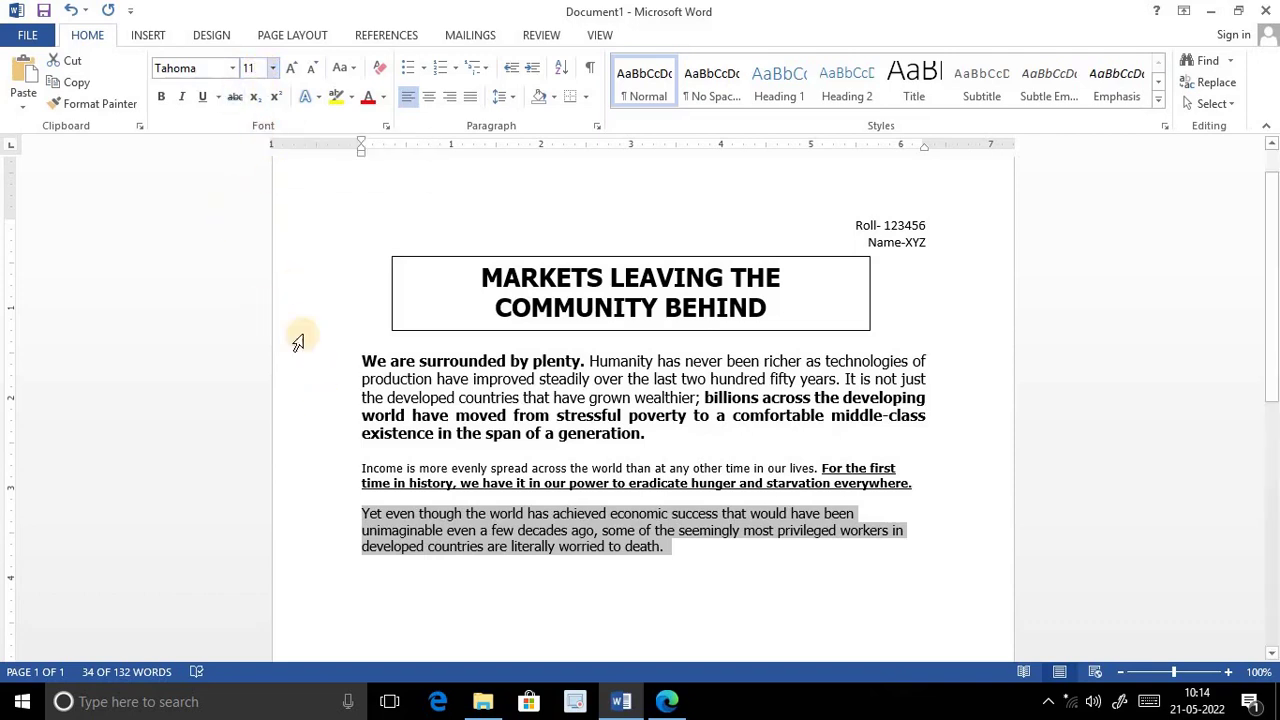
left_click(541, 588)
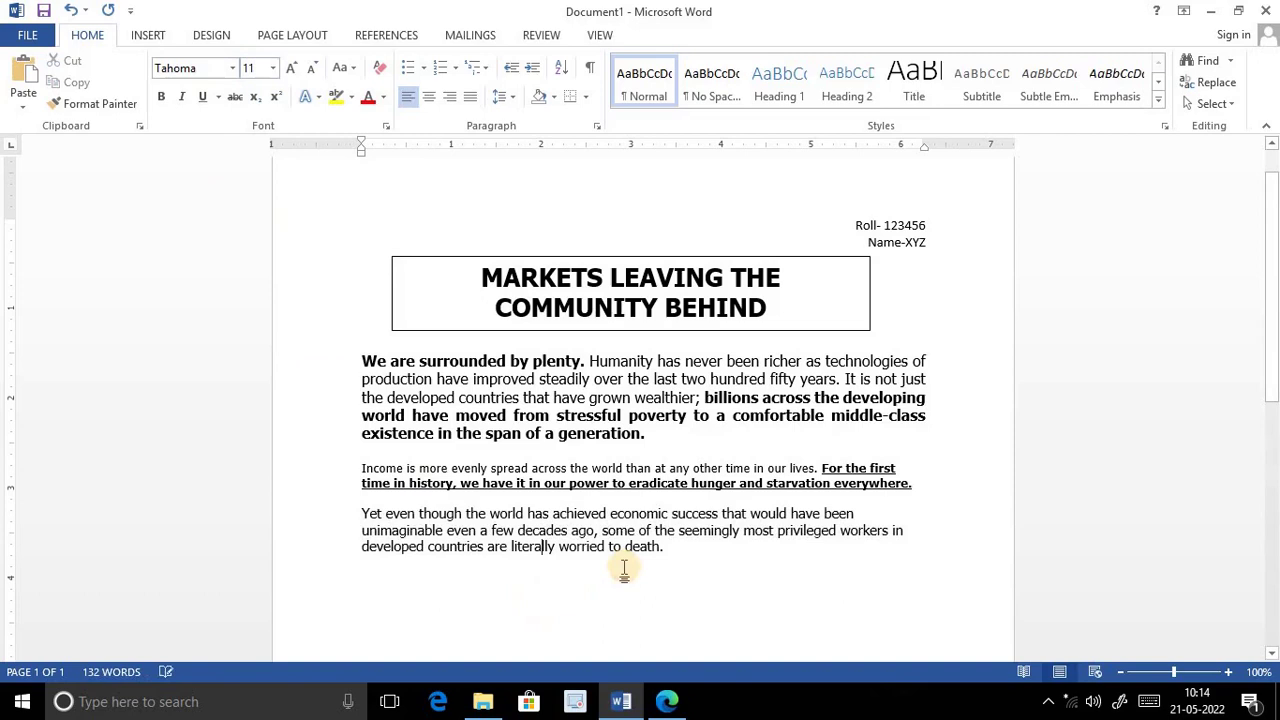
left_click(663, 705)
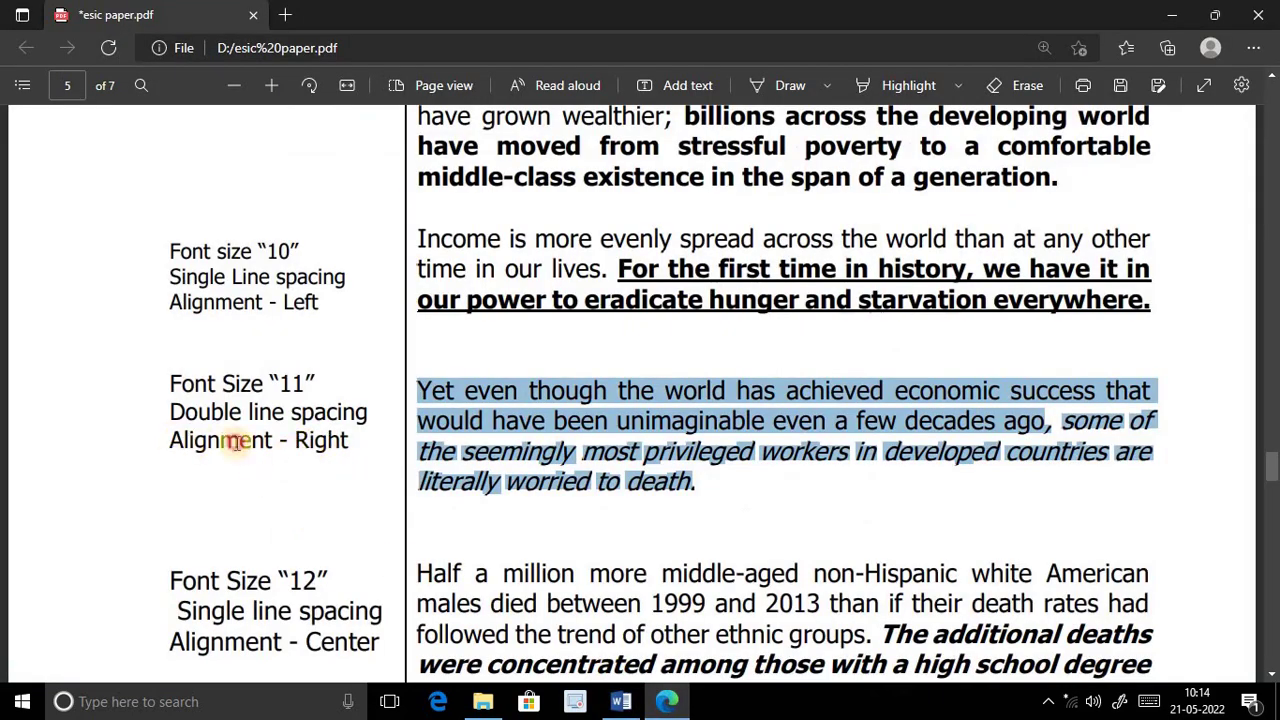
left_click_drag(170, 440, 349, 446)
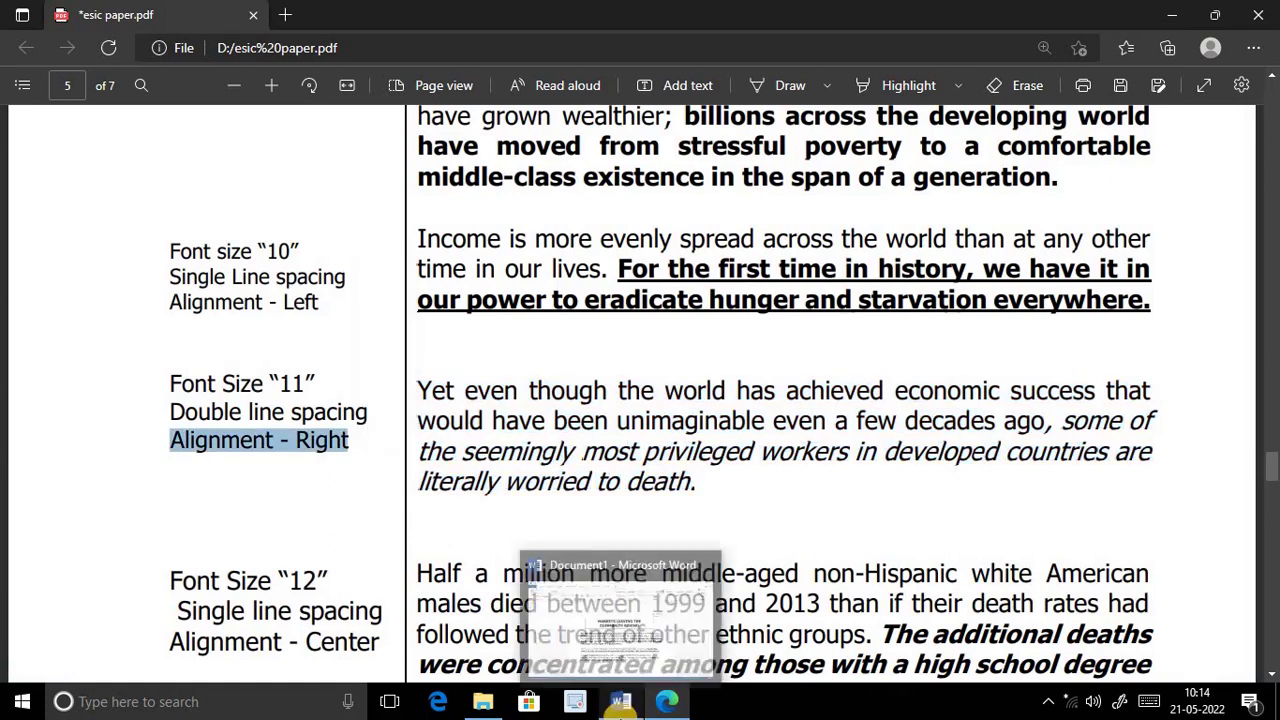
Right-align the 'Yet even though' paragraph, then bring the exam PDF back up
left_click(620, 701)
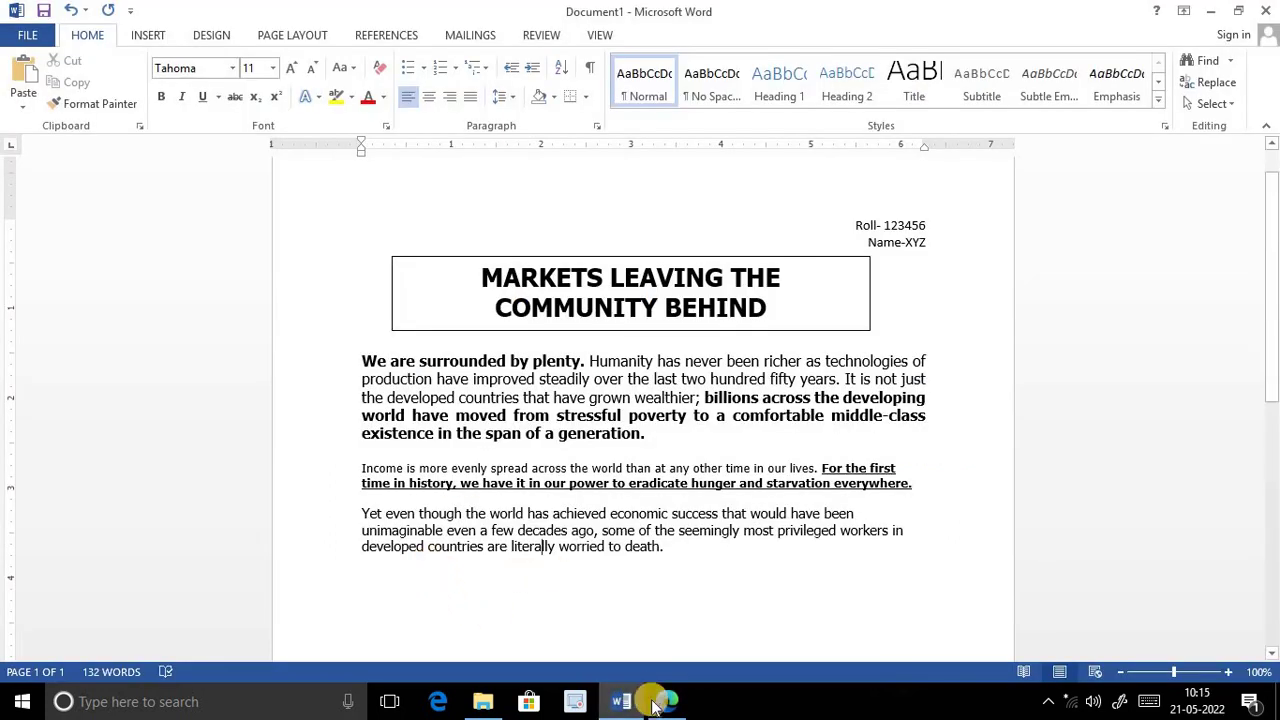
triple_click(500, 531)
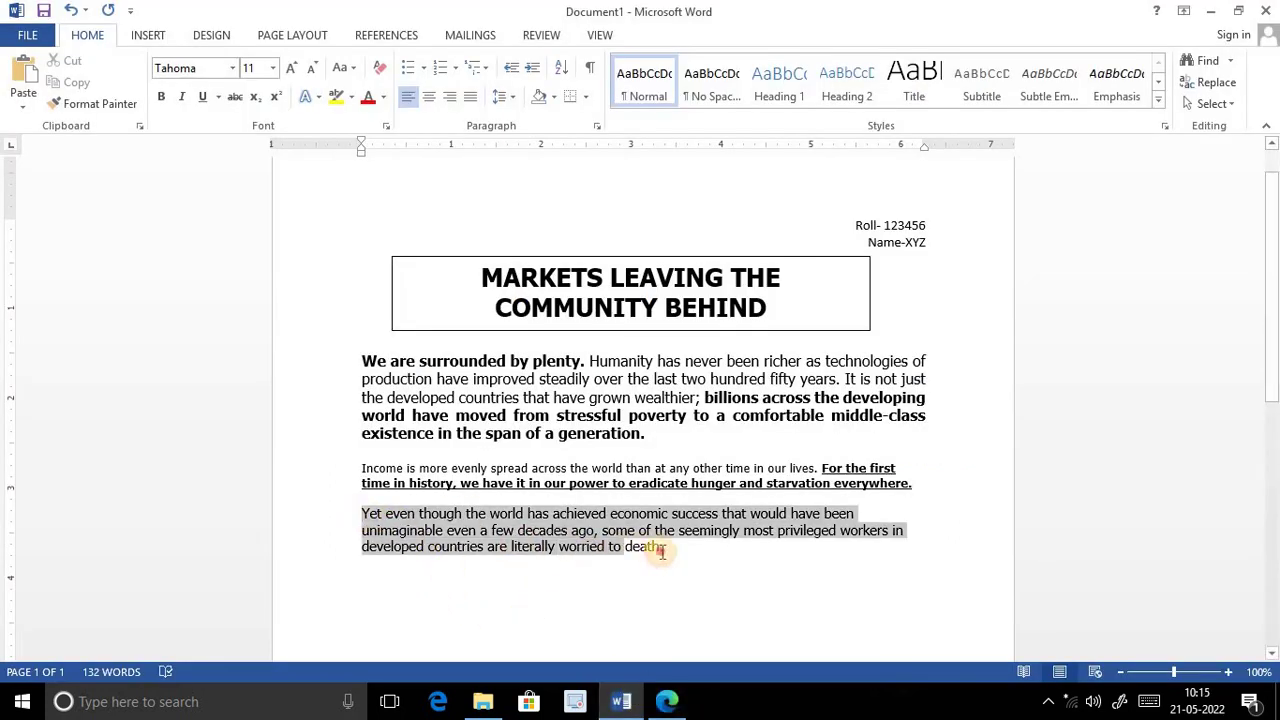
left_click(452, 98)
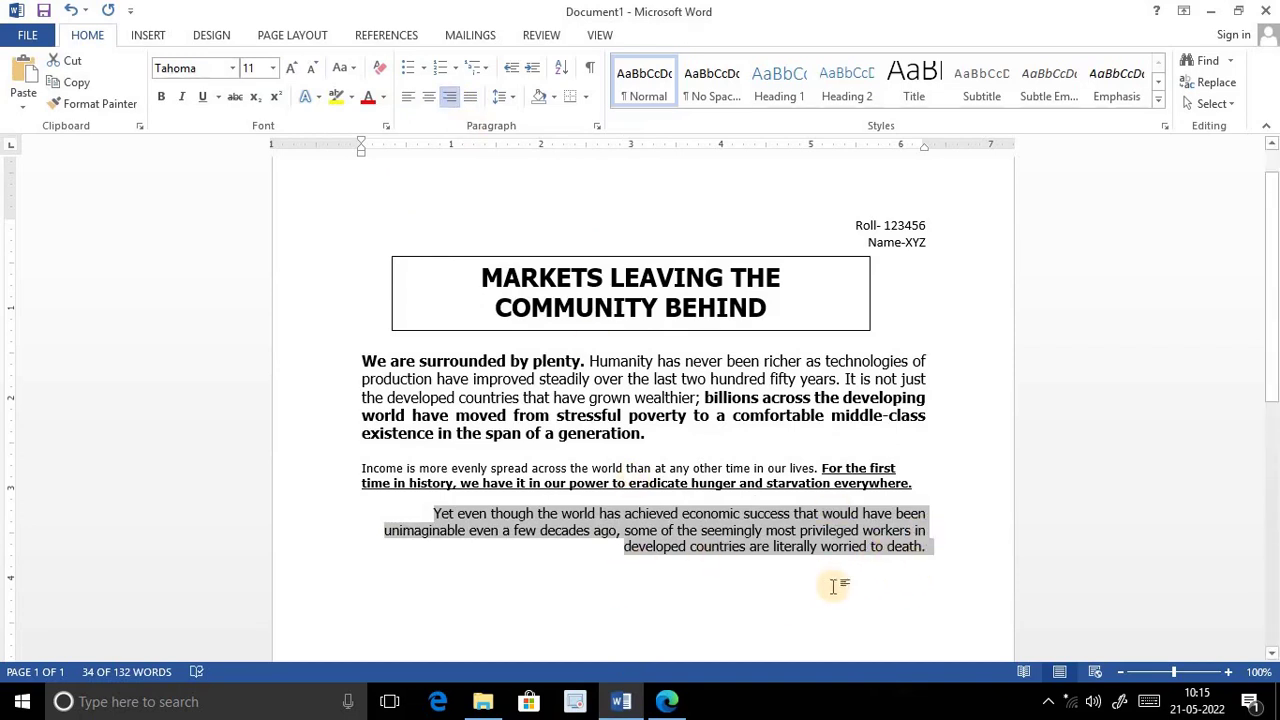
left_click(666, 701)
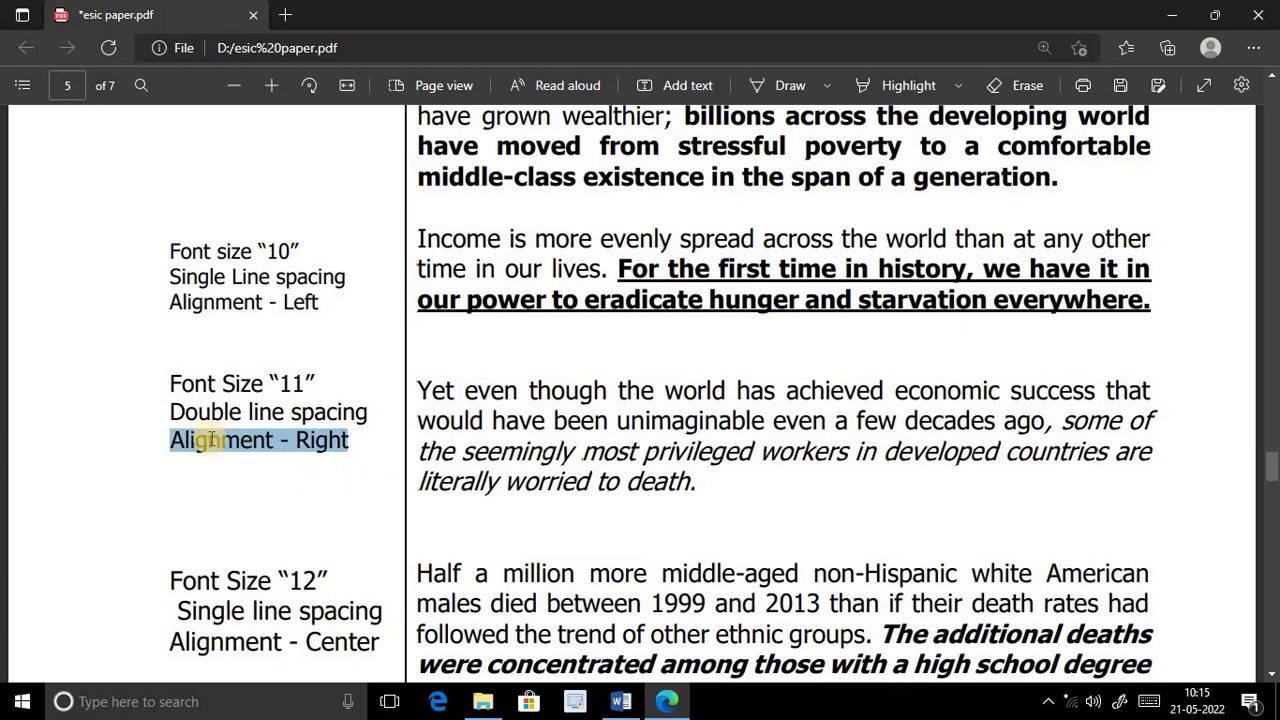
Highlight the 'Double line spacing' requirement in the PDF spec and go back to Word
left_click_drag(168, 413, 432, 397)
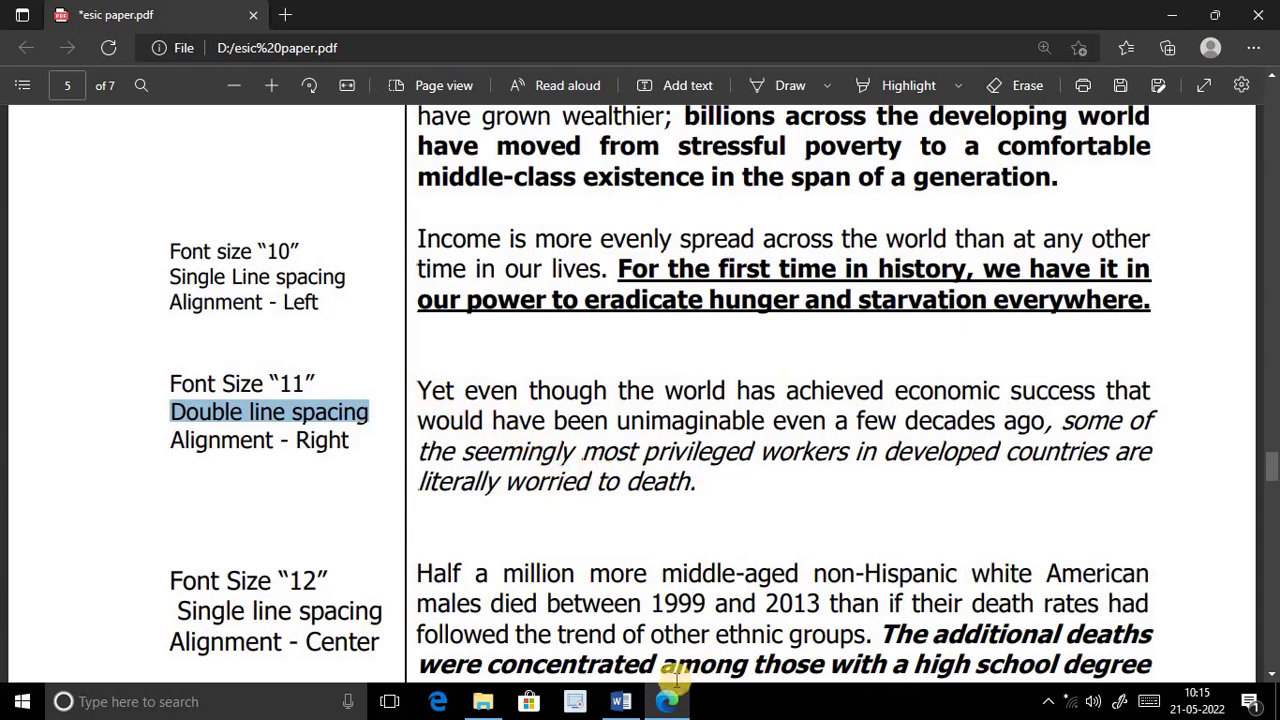
left_click(622, 704)
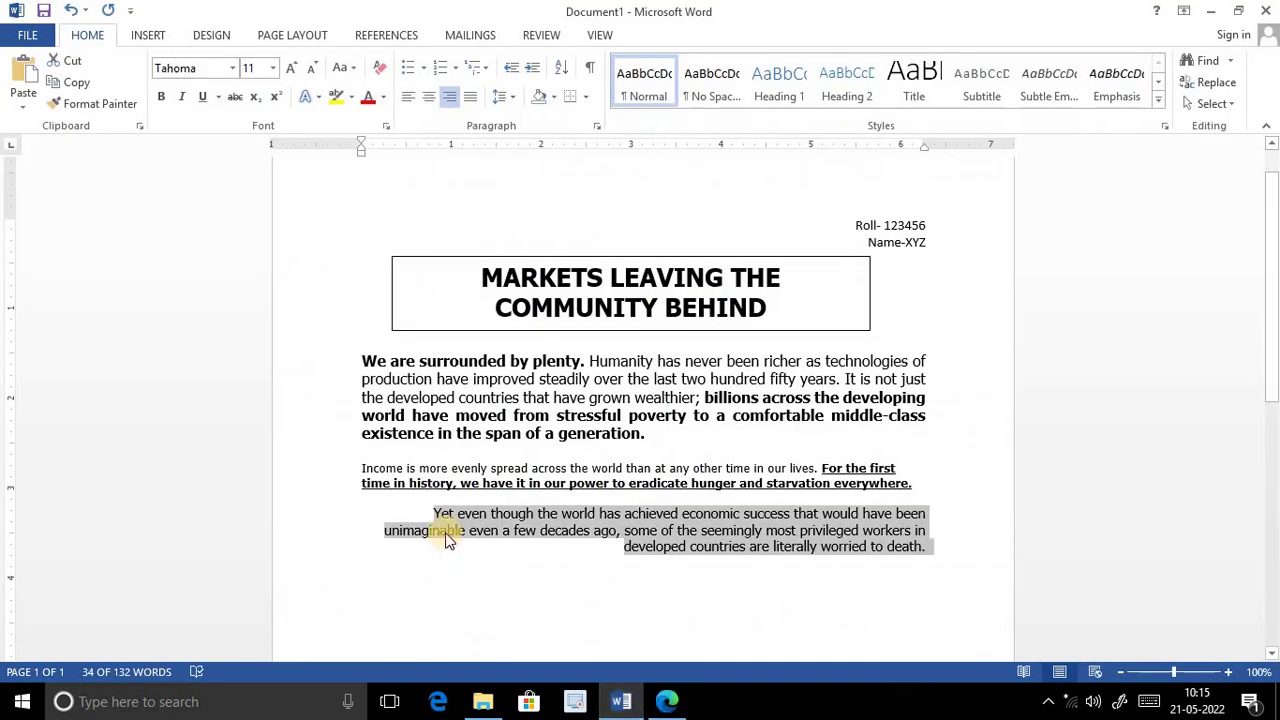
Set Double line spacing on the 'Yet even though' paragraph and place the cursor after 'death.'
left_click(510, 96)
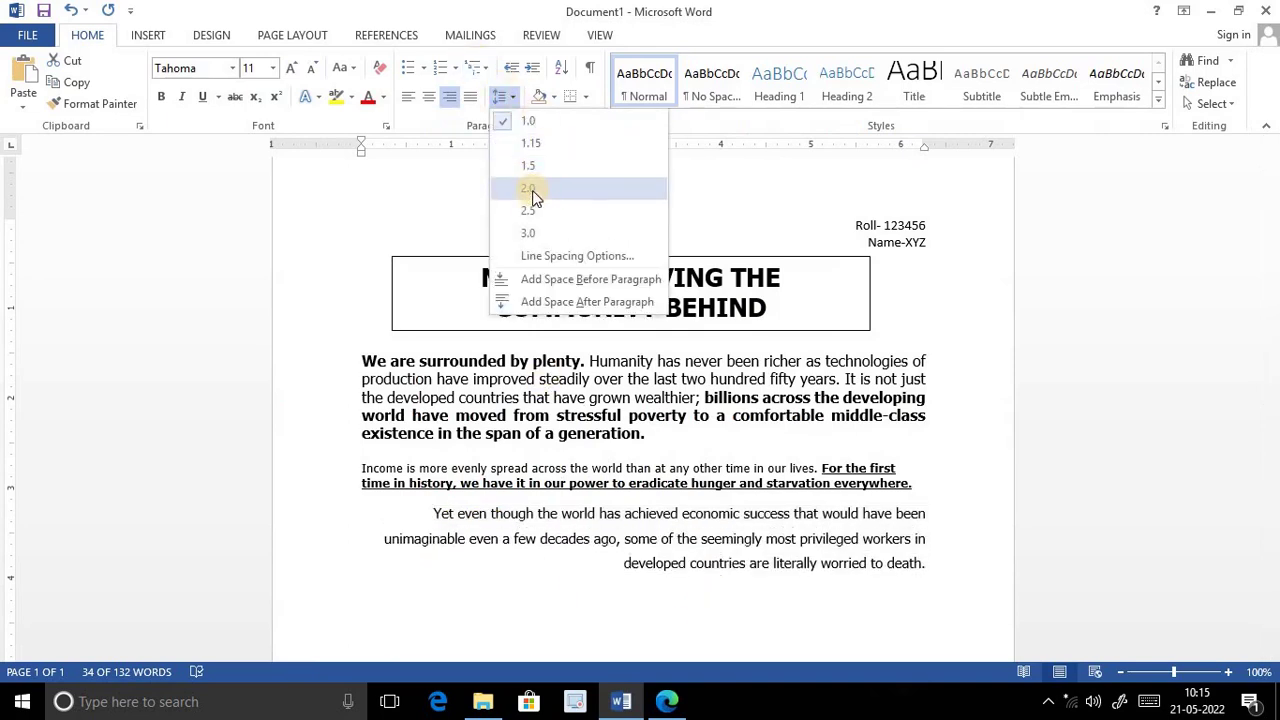
left_click(562, 256)
left_click(745, 380)
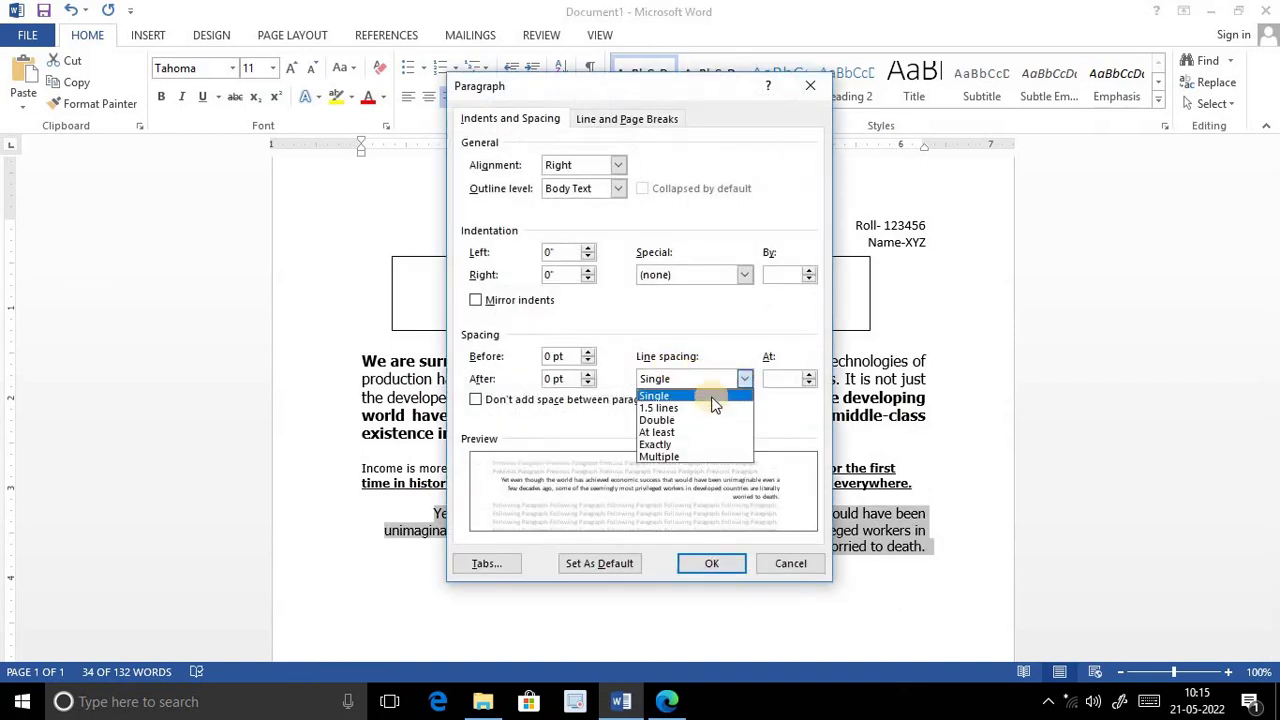
left_click(680, 421)
left_click(718, 563)
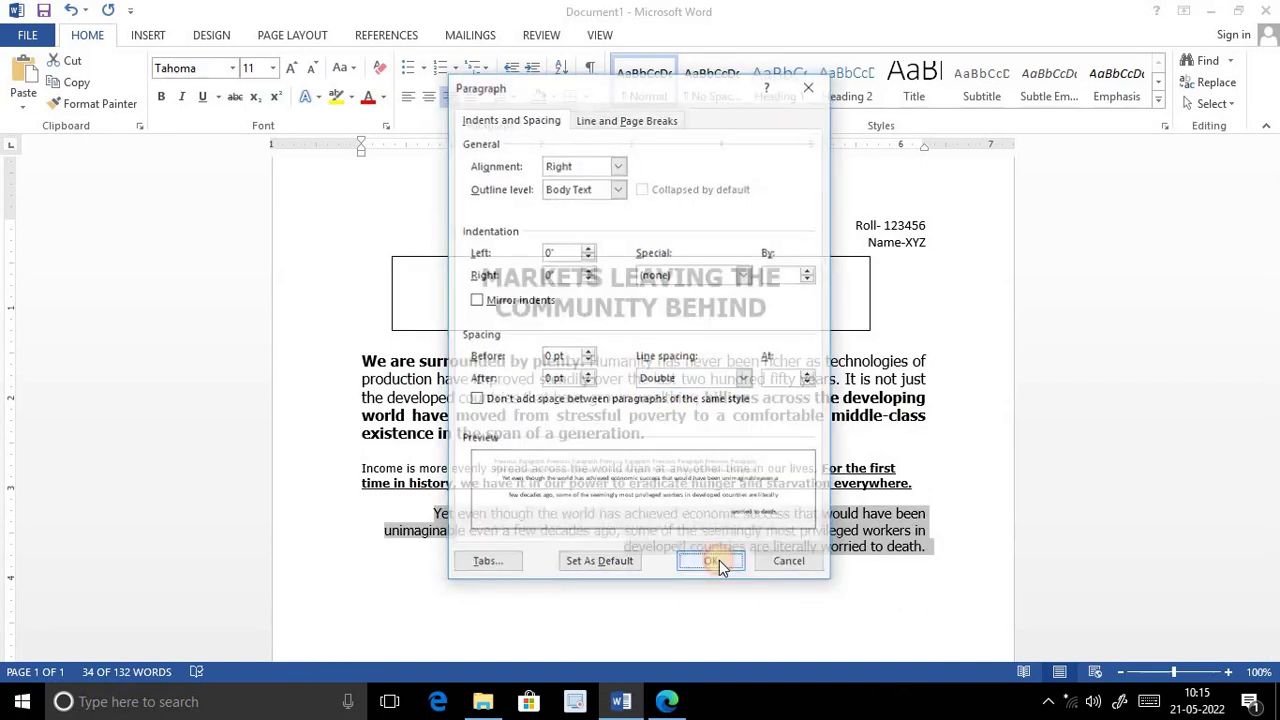
left_click(748, 649)
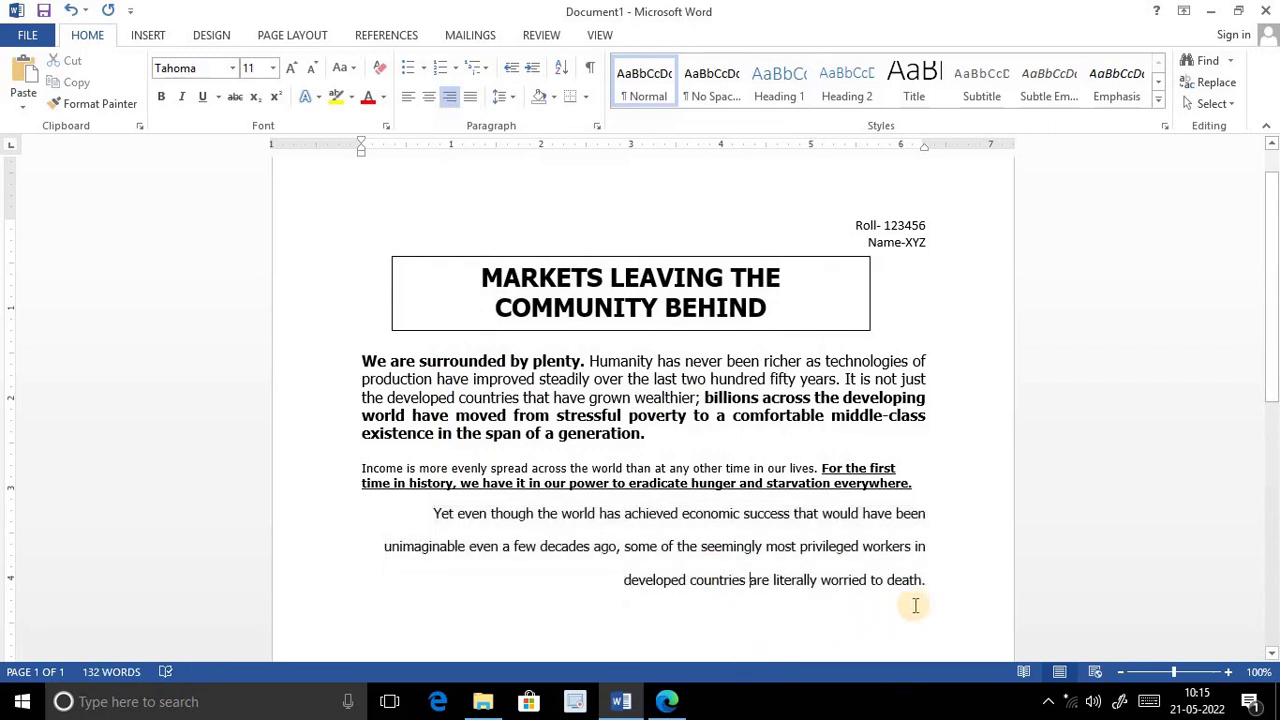
left_click(929, 585)
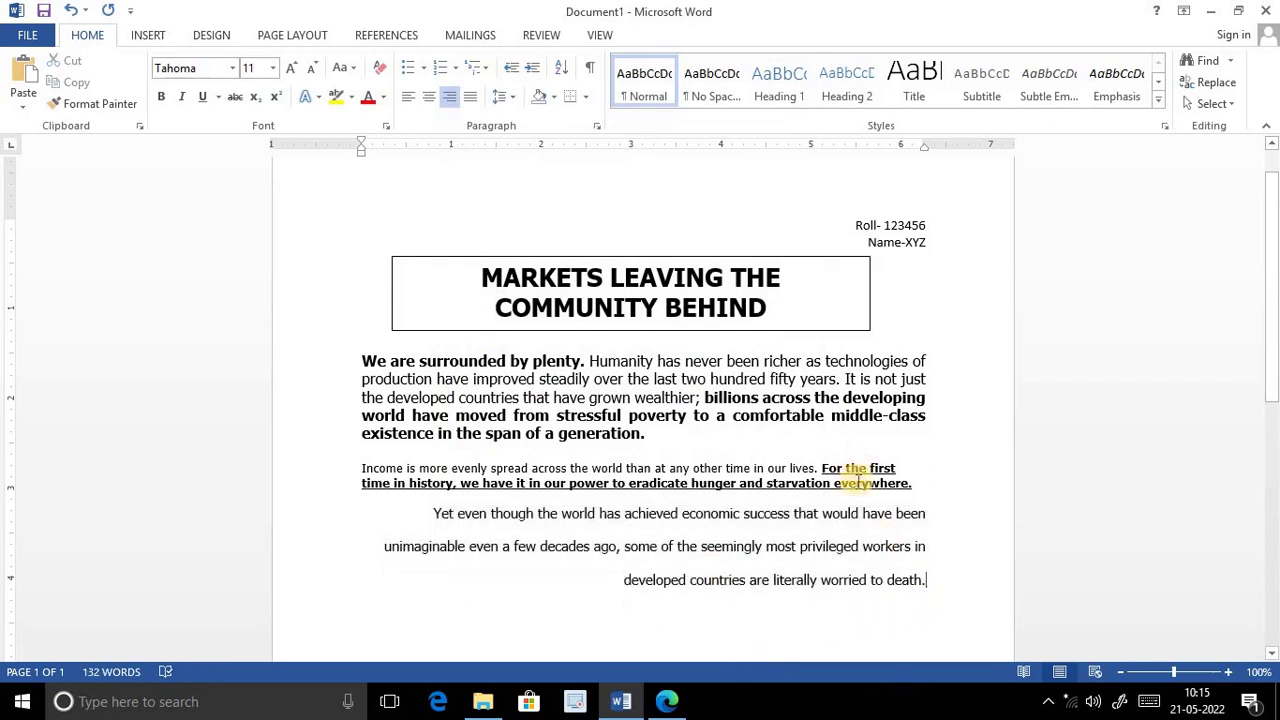
scroll(857, 478, "down", 1)
scroll(851, 480, "down", 1)
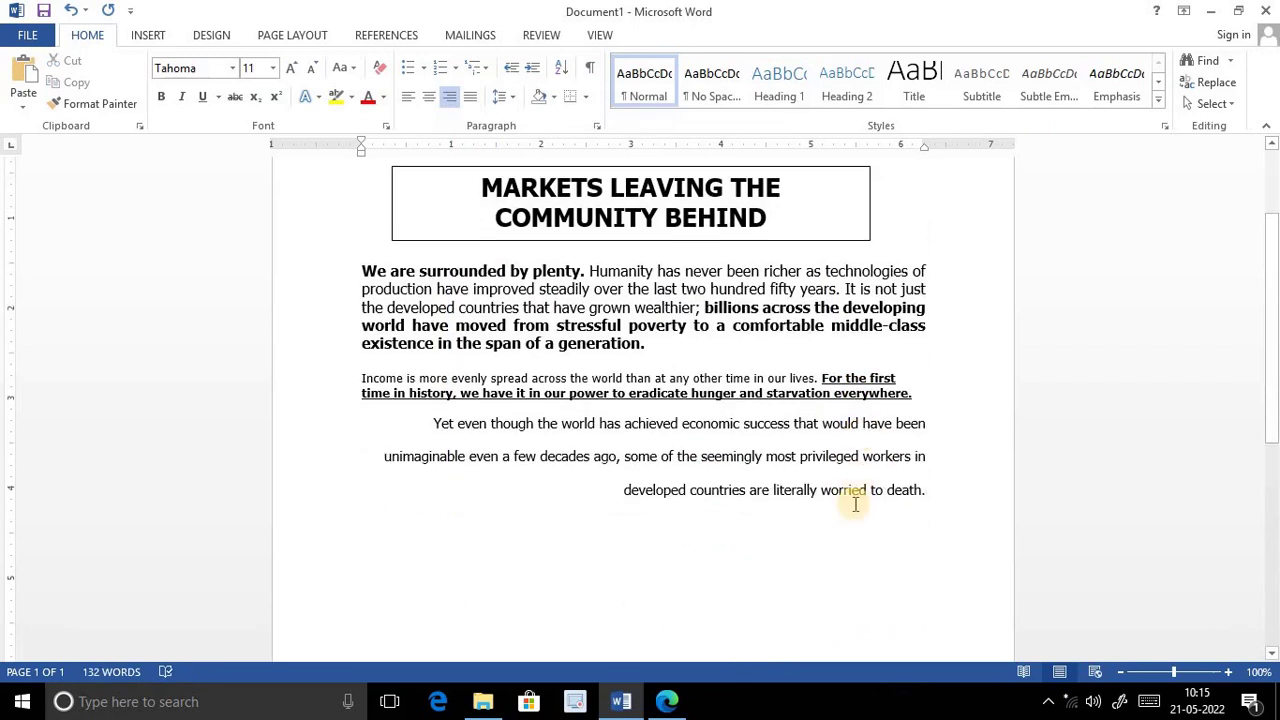
left_click(668, 704)
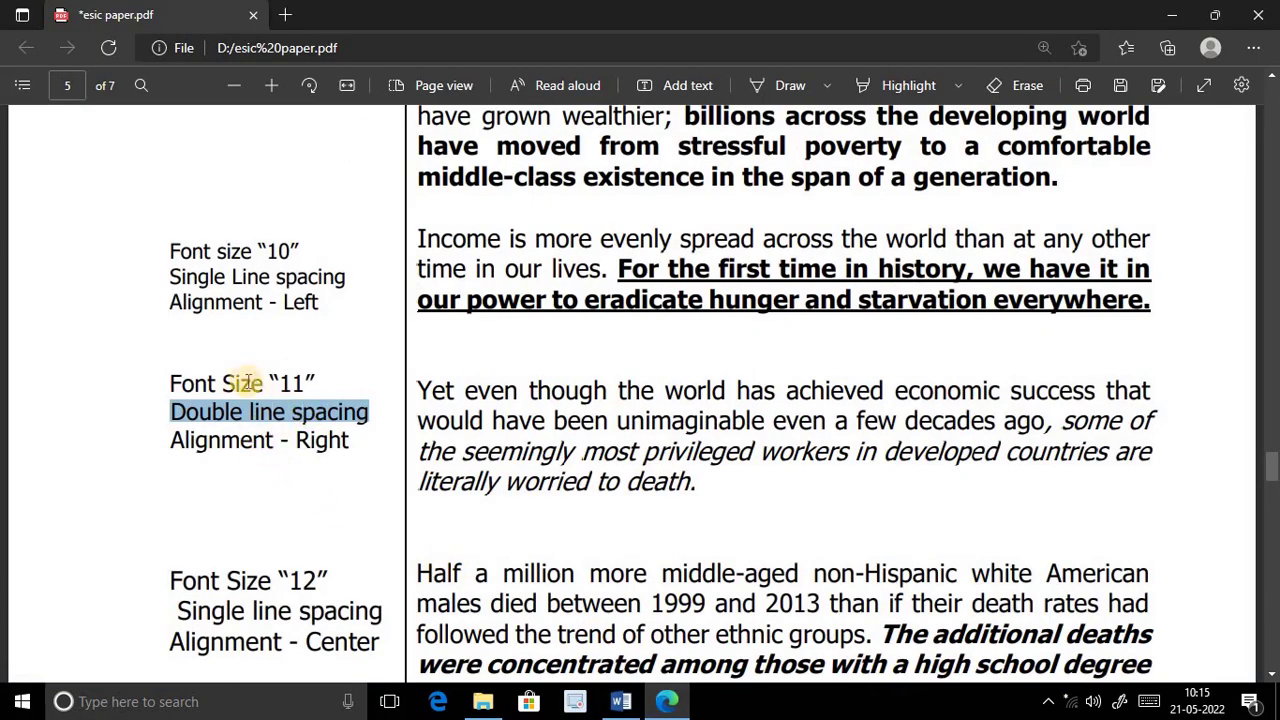
scroll(685, 570, "down", 1)
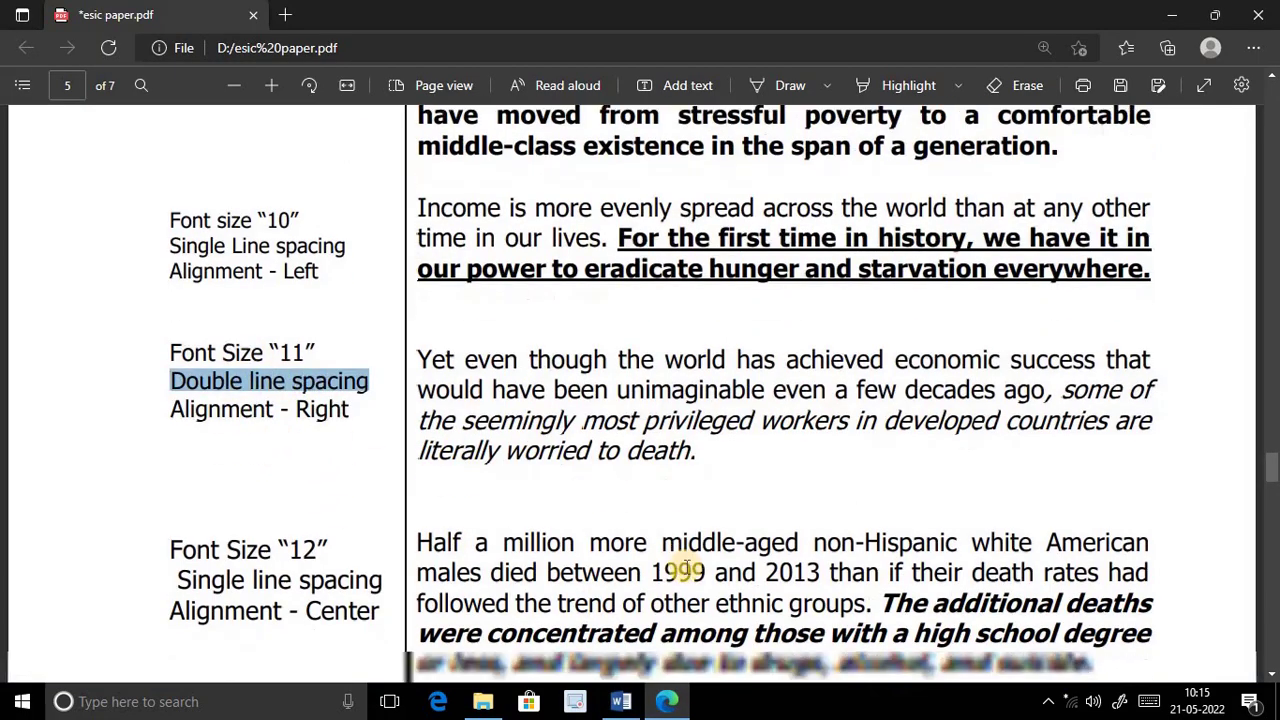
scroll(685, 570, "down", 1)
mouse_move(620, 701)
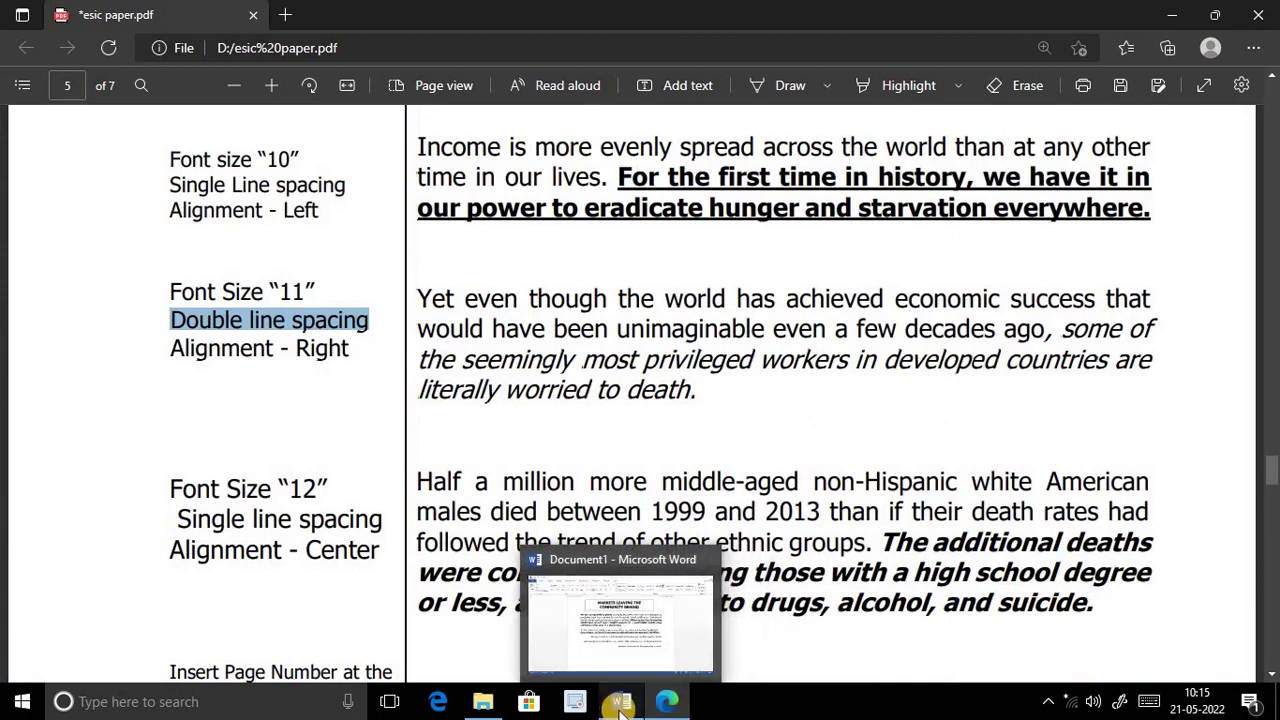
left_click(620, 706)
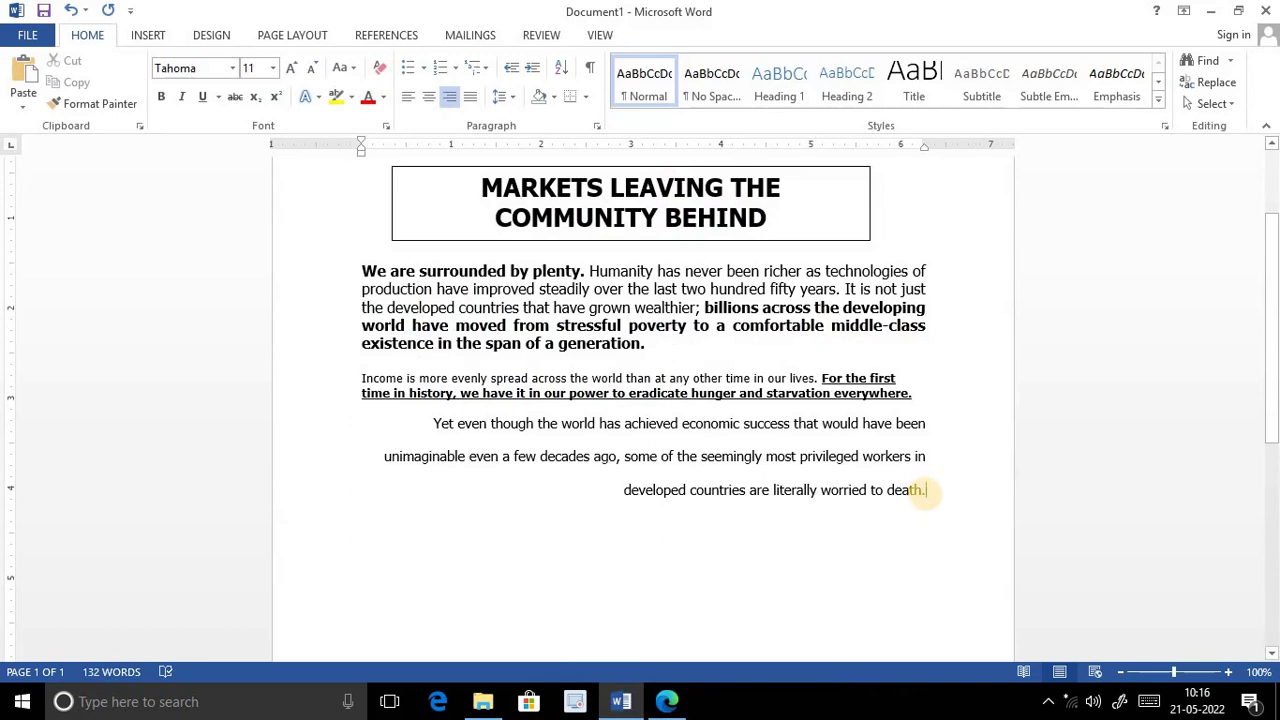
Add empty lines after 'death.' with single 1.0 line spacing, ready for further text
key("Return")
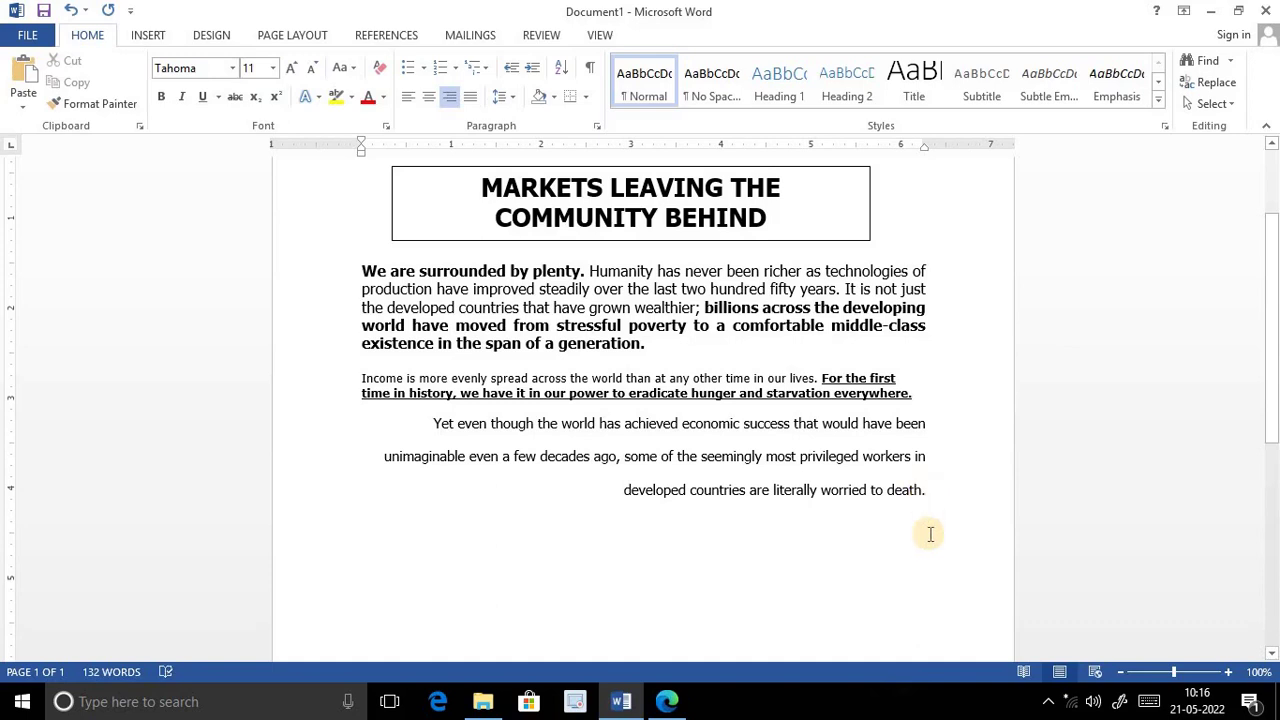
key("Return")
left_click(508, 100)
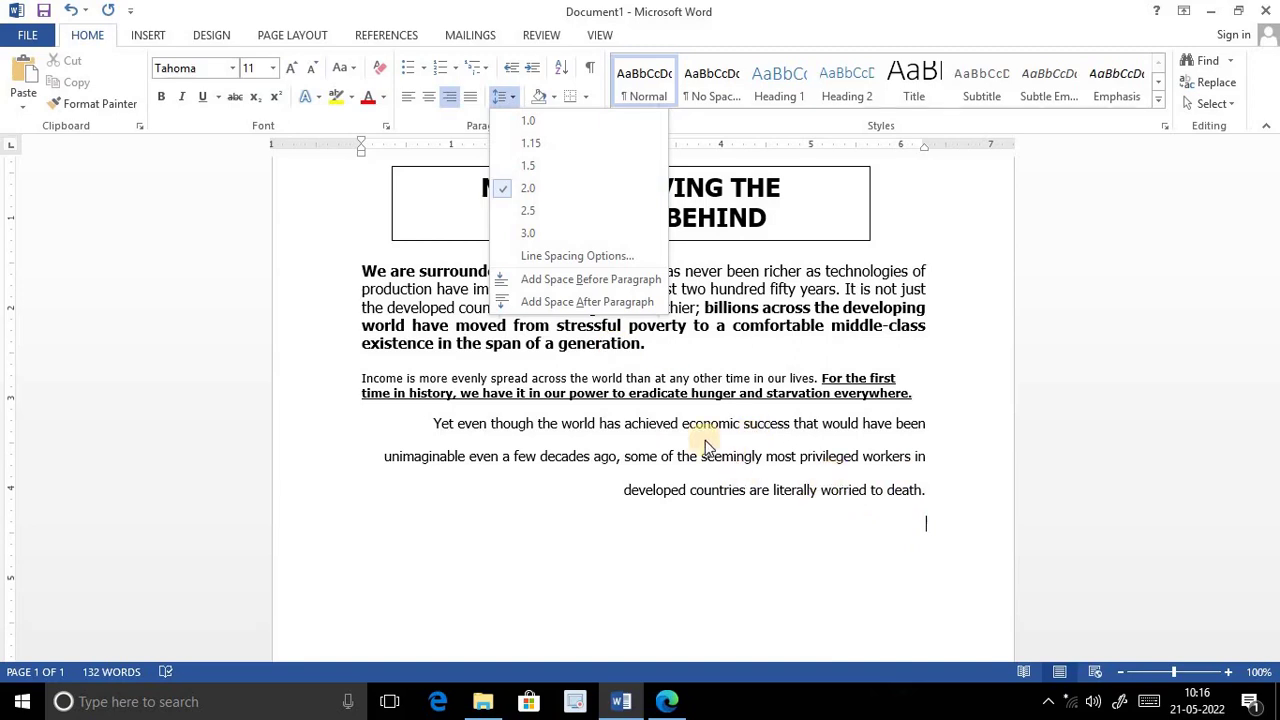
left_click(533, 127)
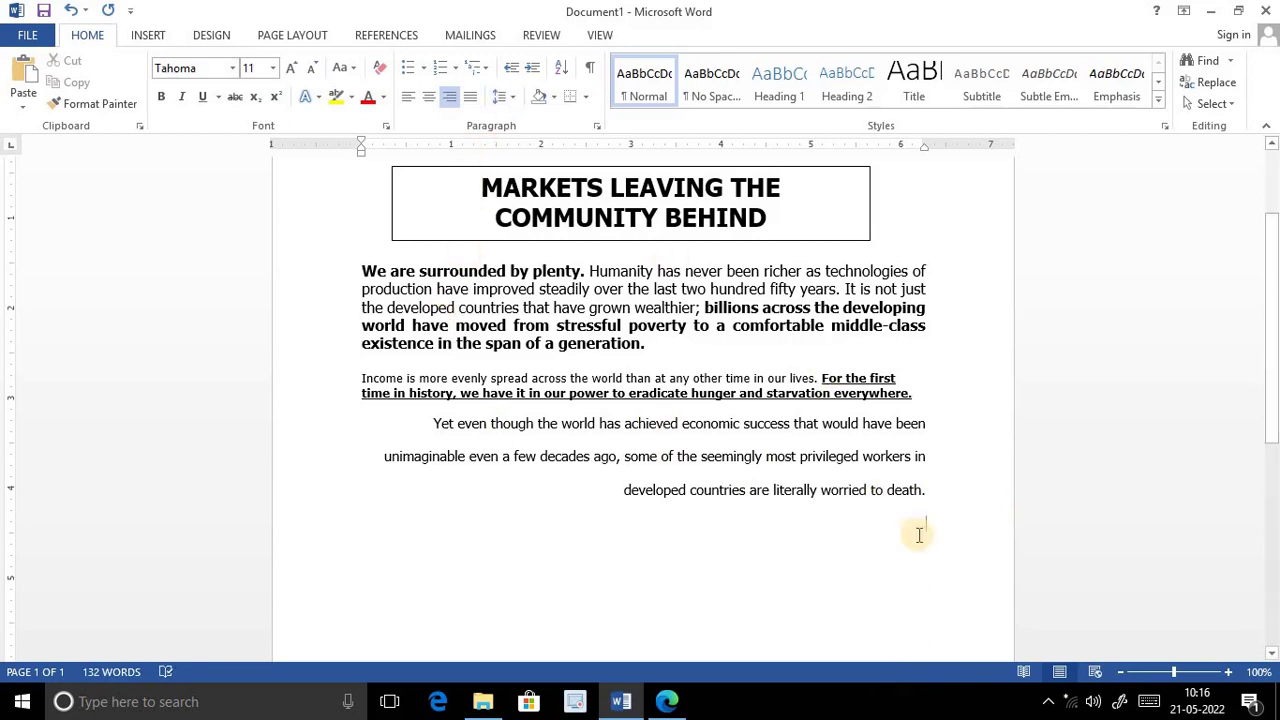
left_click(510, 98)
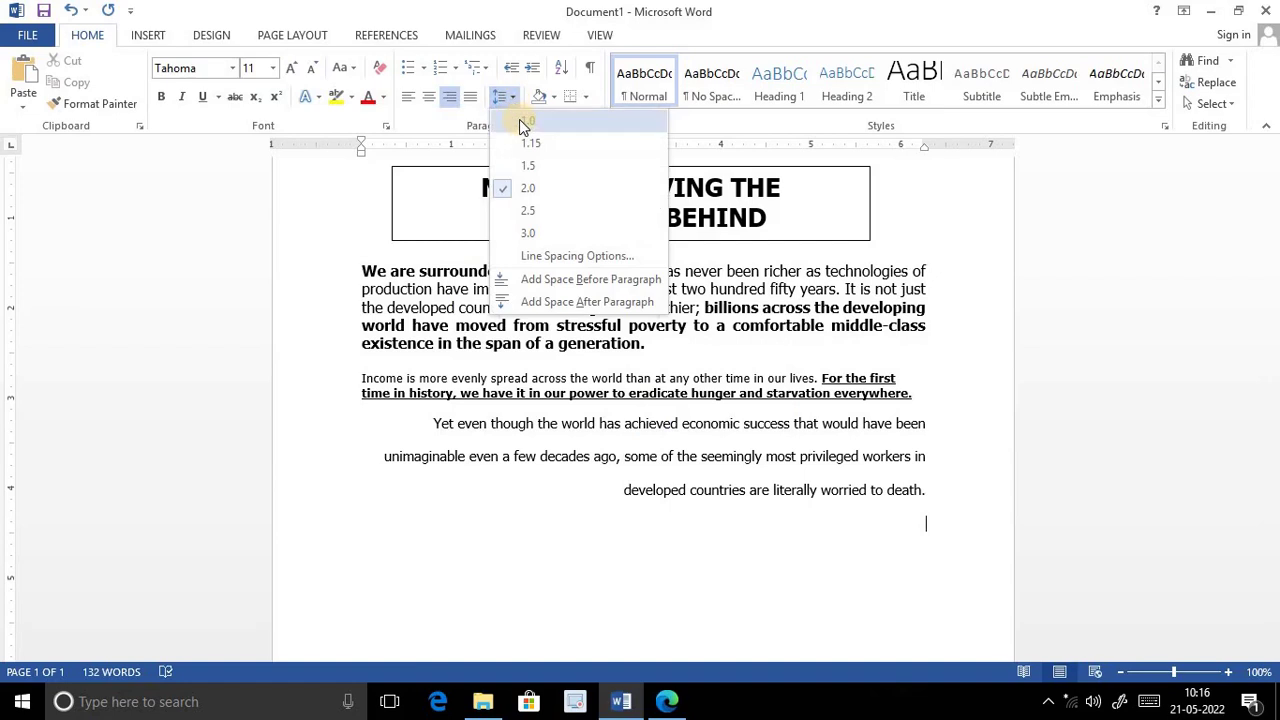
left_click(970, 598)
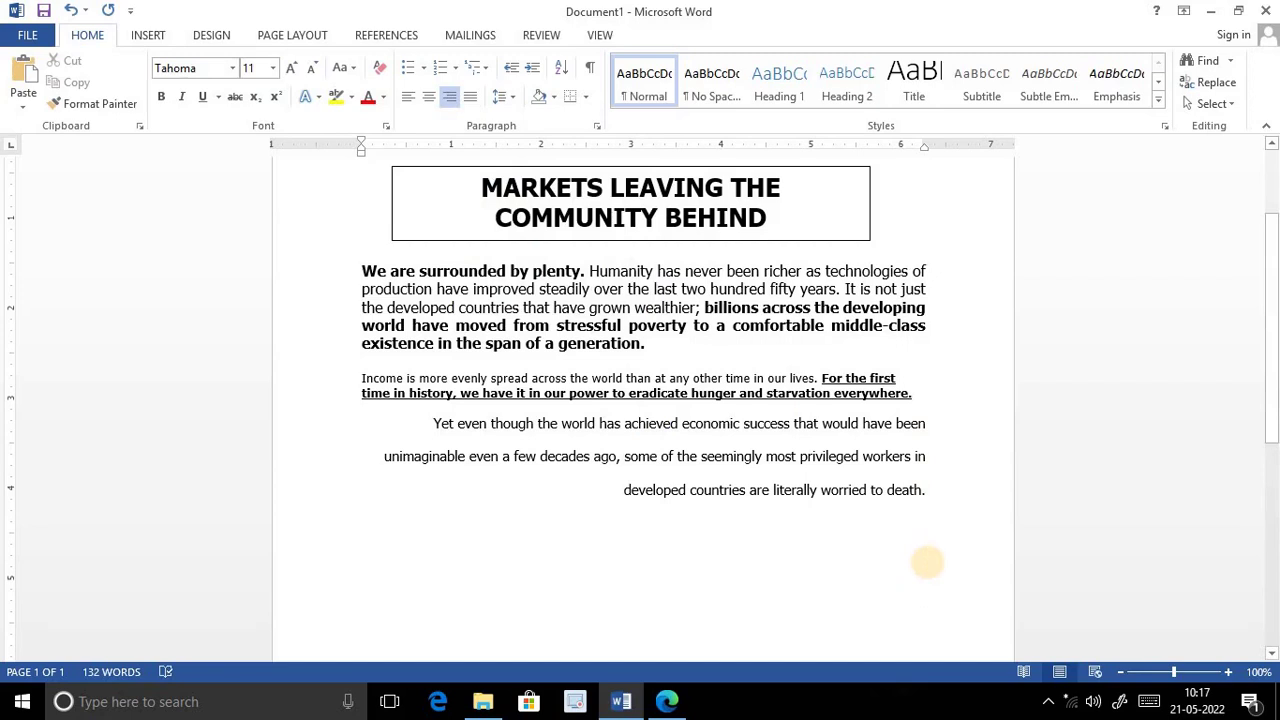
left_click(515, 100)
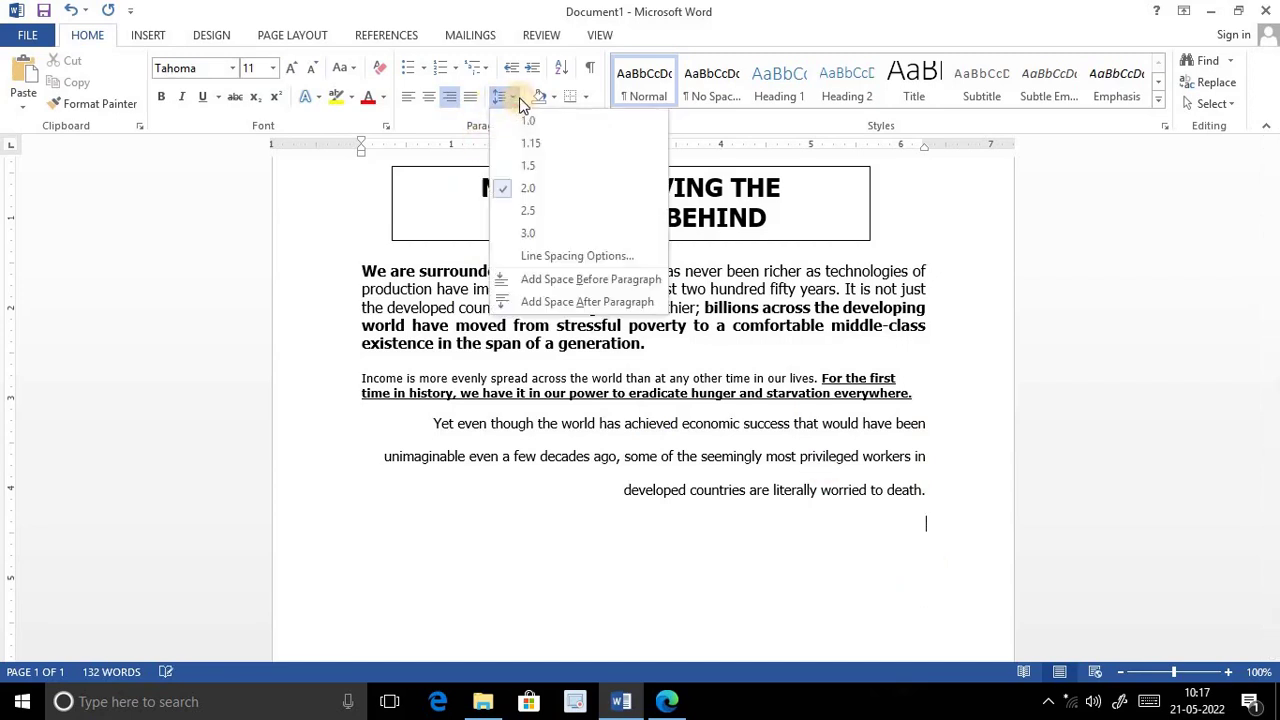
left_click(528, 121)
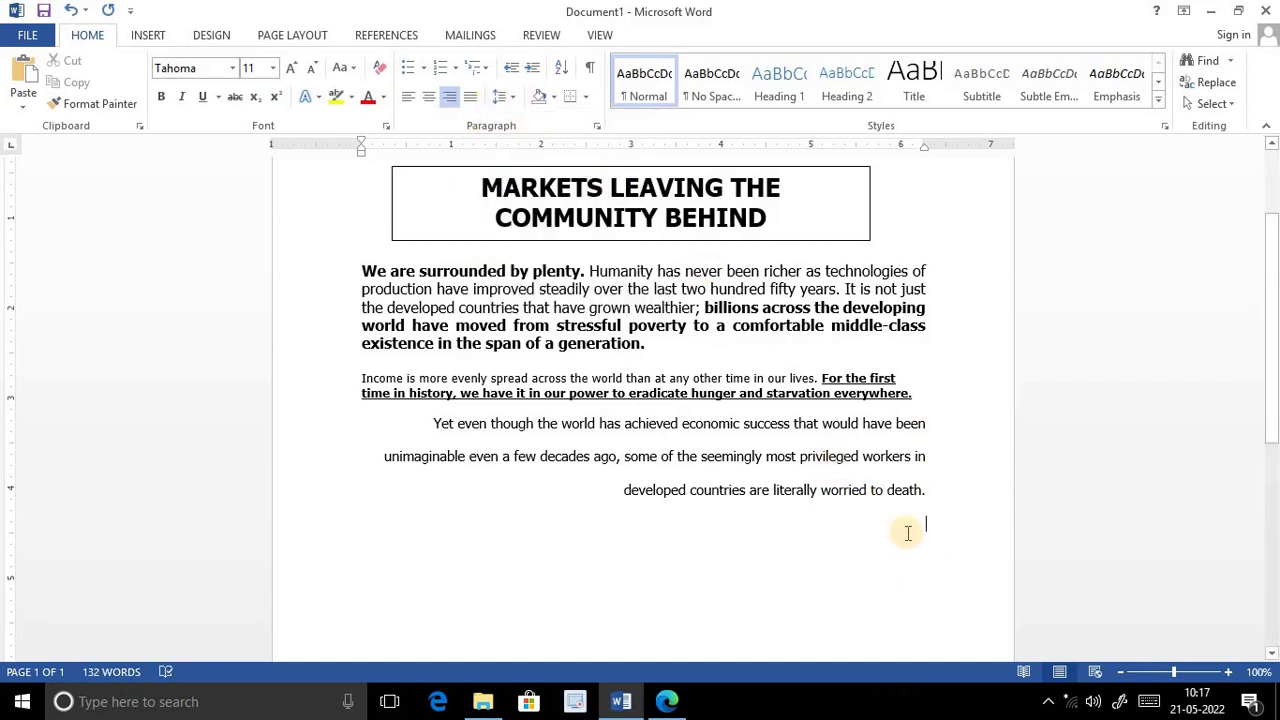
key("Return")
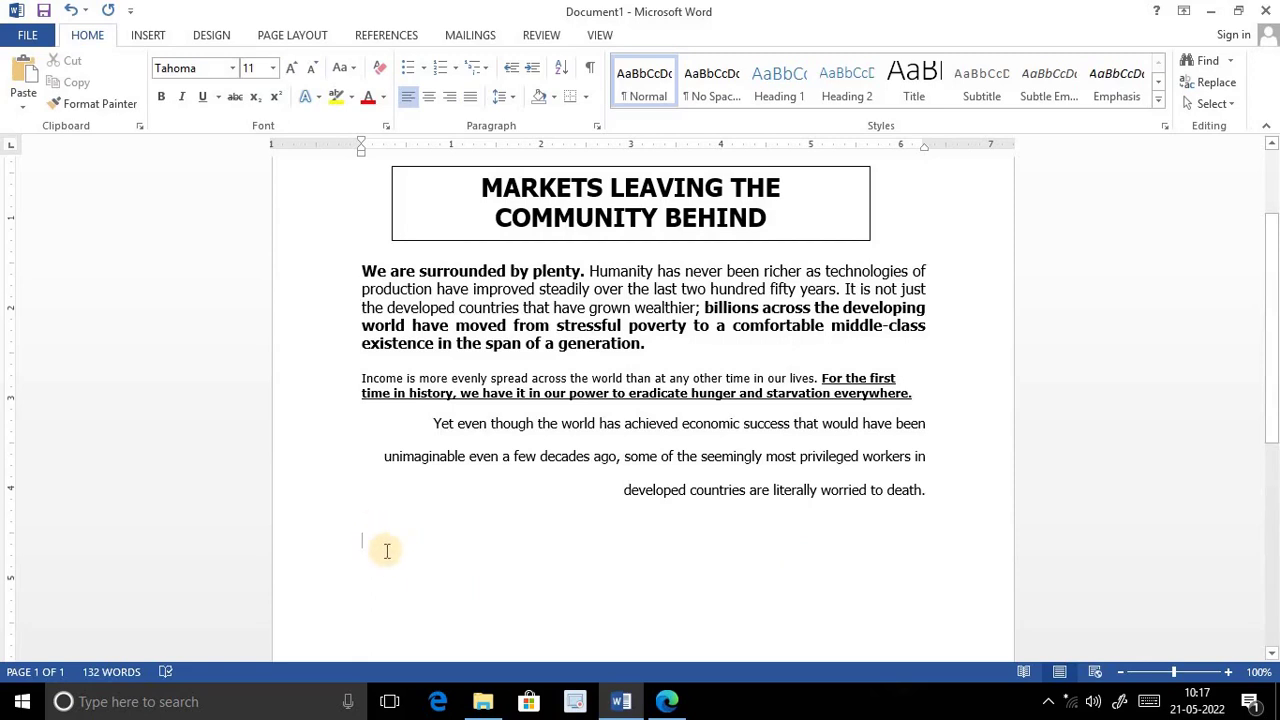
scroll(420, 546, "down", 2)
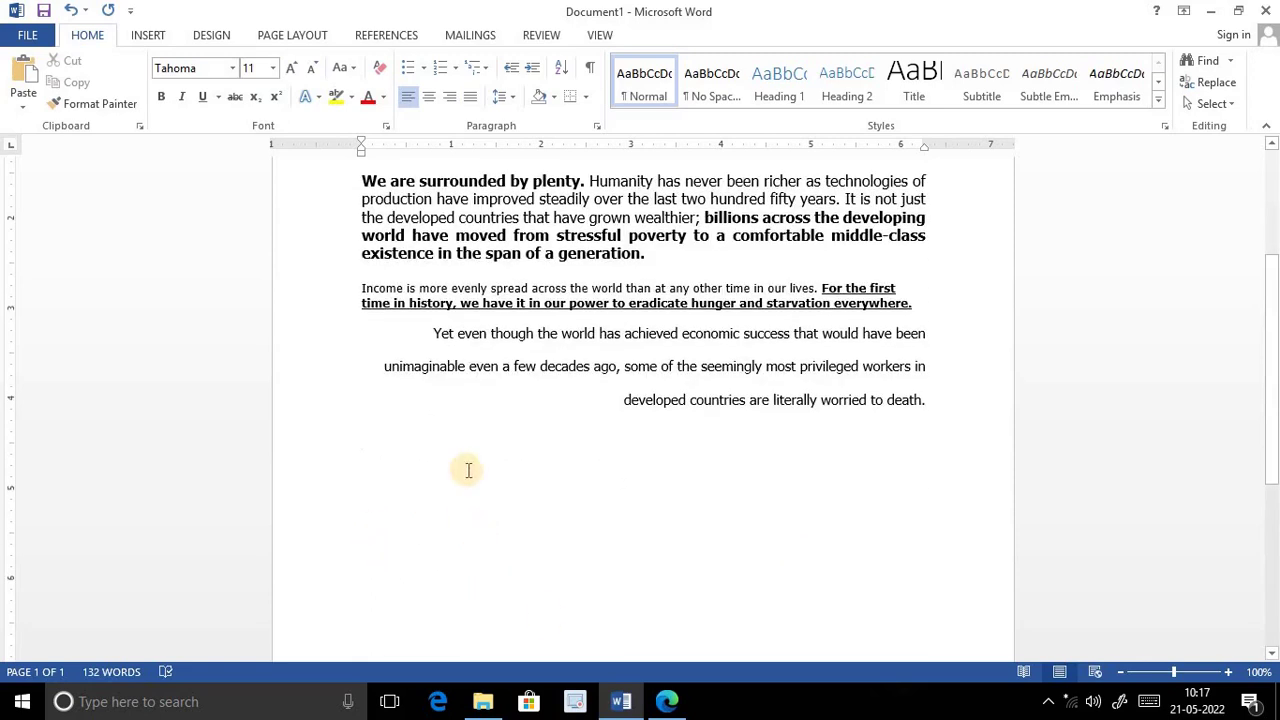
left_click(666, 701)
scroll(610, 580, "down", 3)
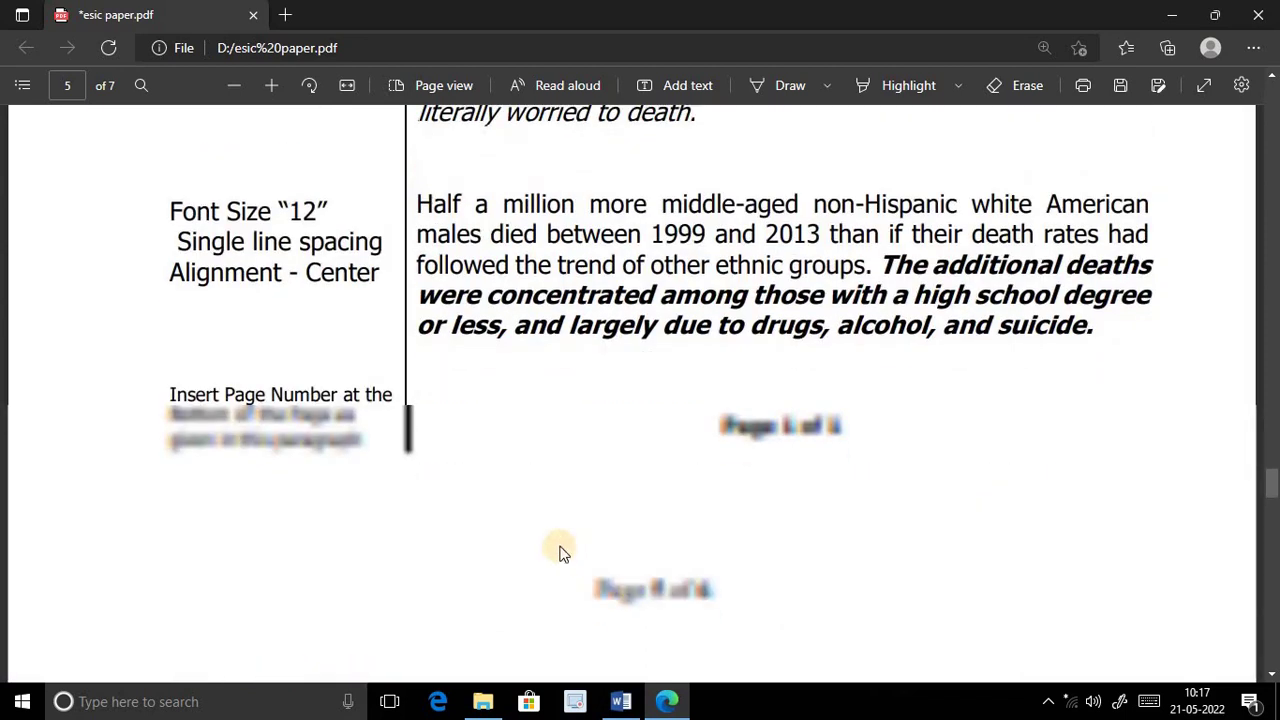
scroll(550, 530, "up", 1)
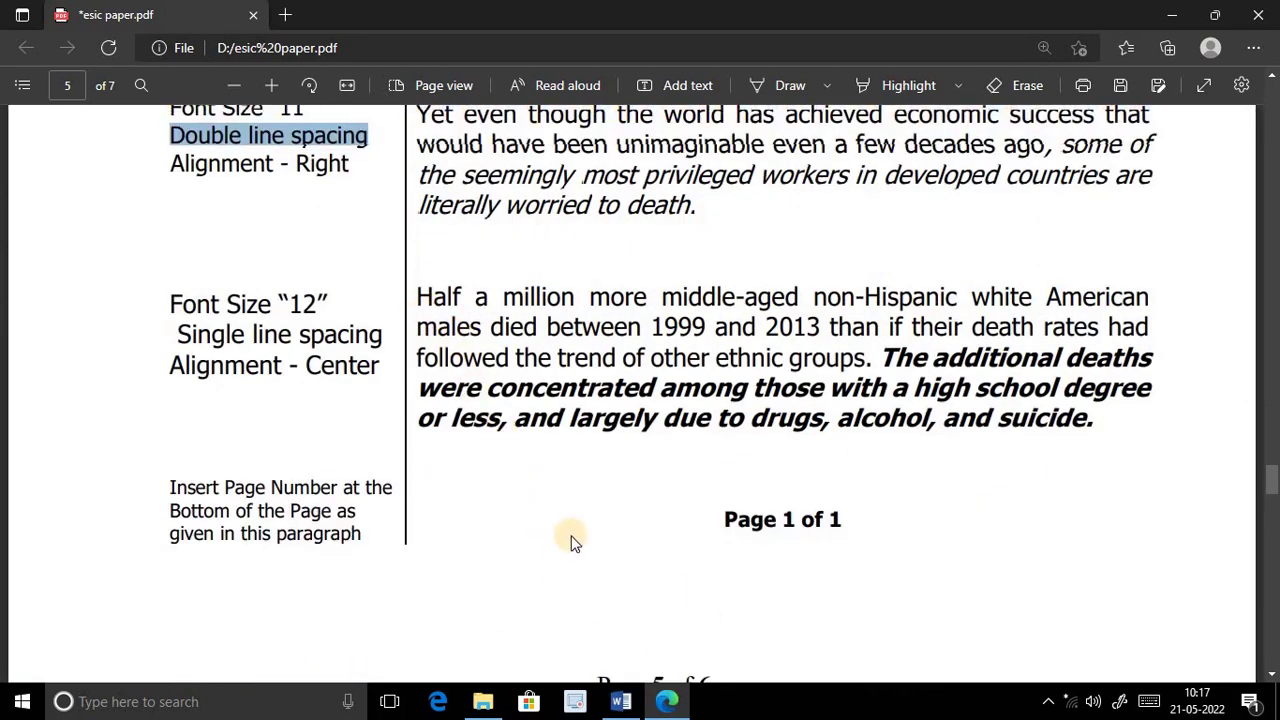
scroll(689, 580, "up", 2)
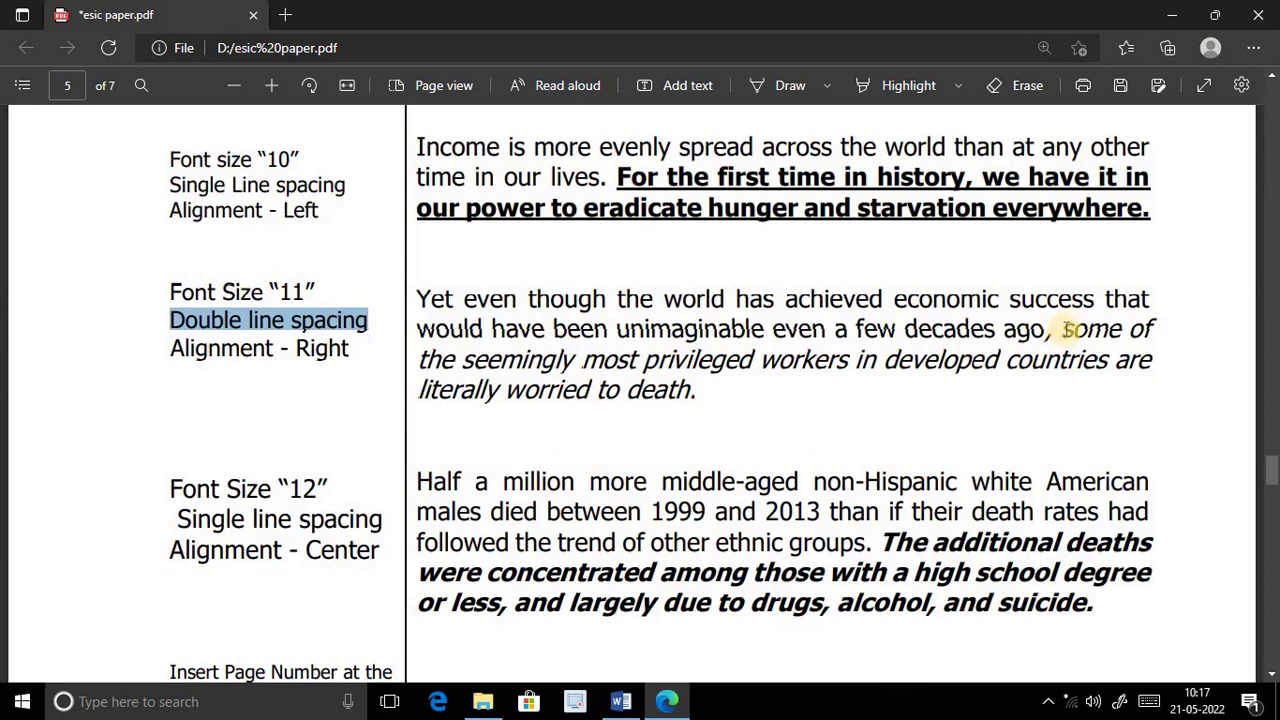
left_click_drag(1062, 328, 715, 405)
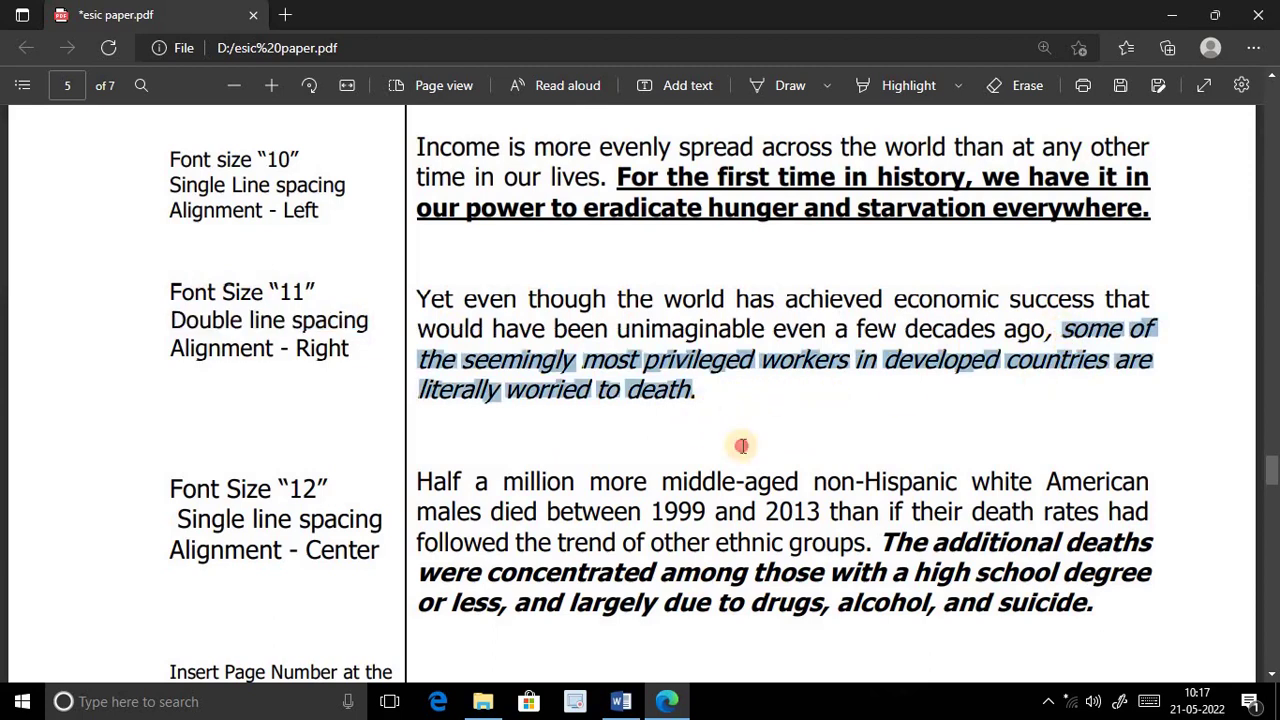
left_click_drag(700, 419, 744, 448)
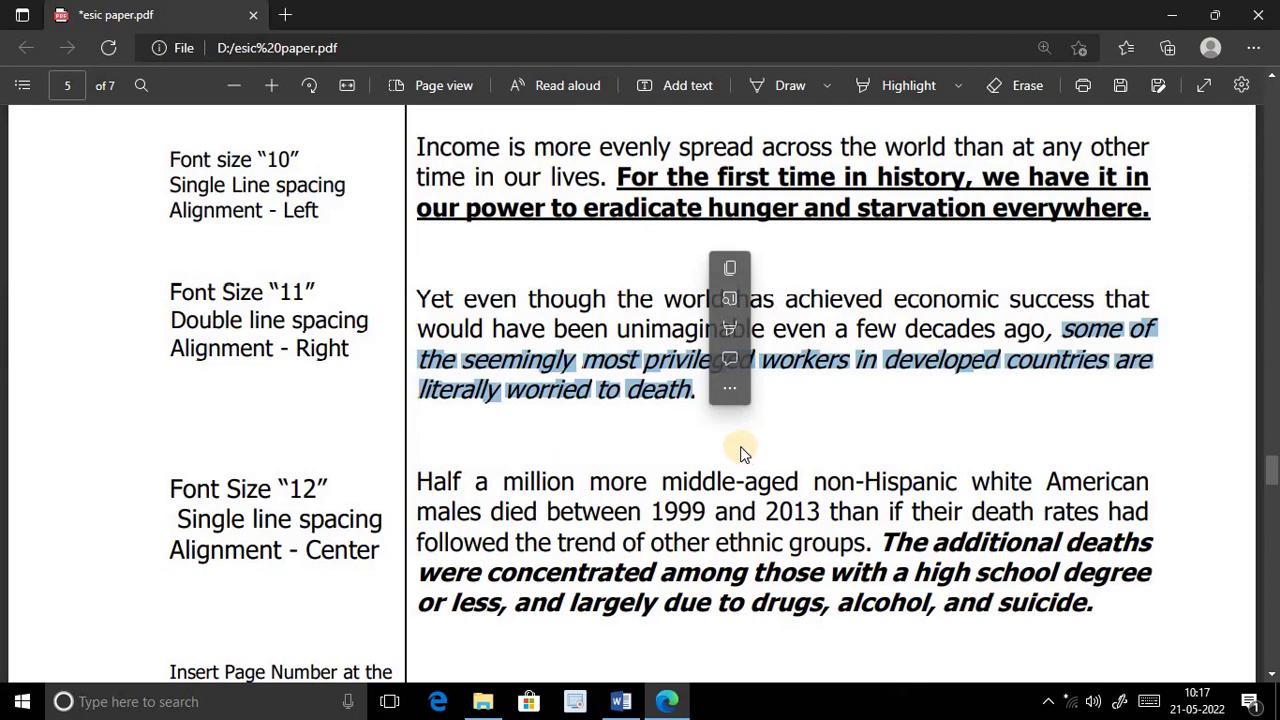
left_click(621, 701)
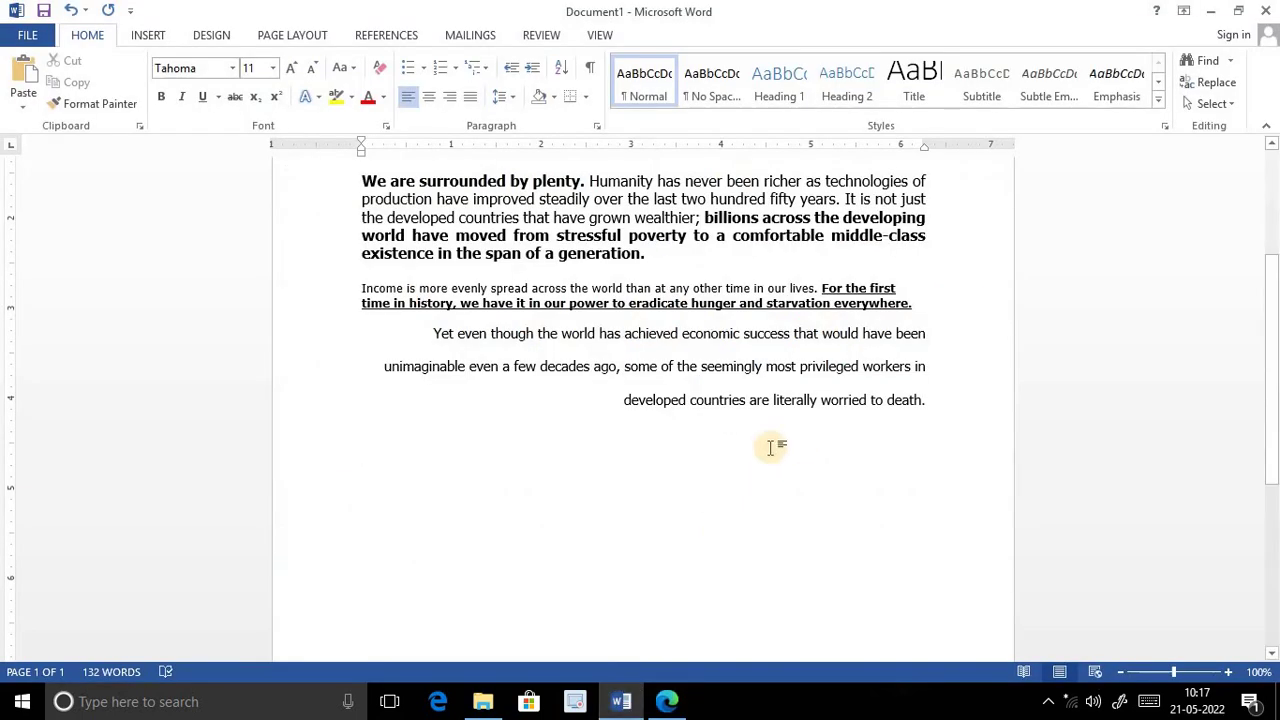
Italicize the closing clause 'some of the seemingly most privileged workers… worried to death.'
left_click_drag(626, 366, 929, 407)
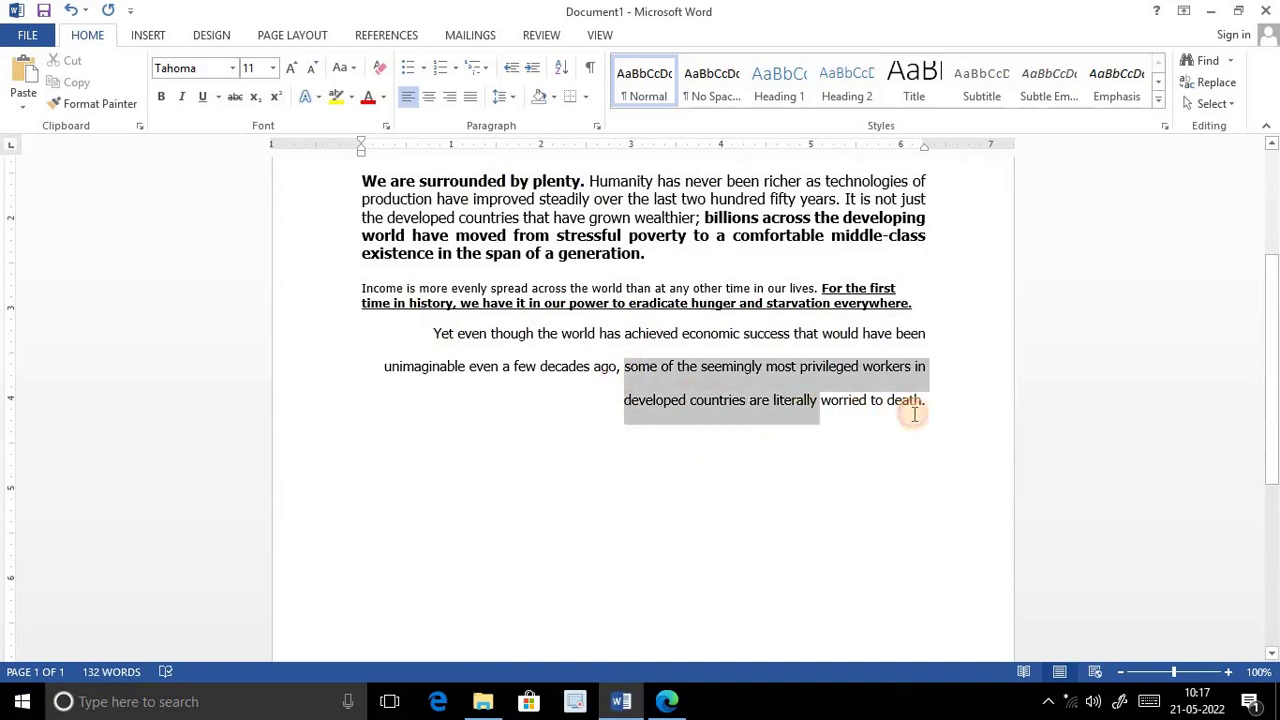
left_click(183, 99)
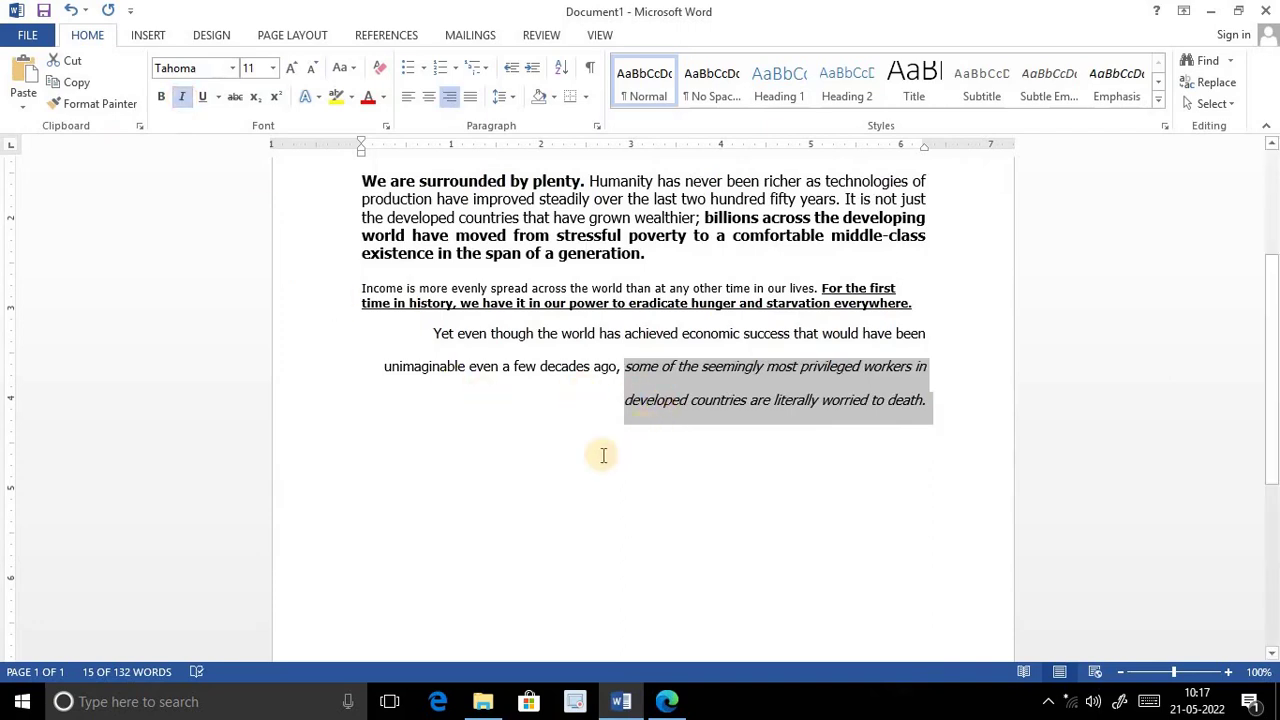
left_click(549, 431)
left_click_drag(433, 334, 929, 412)
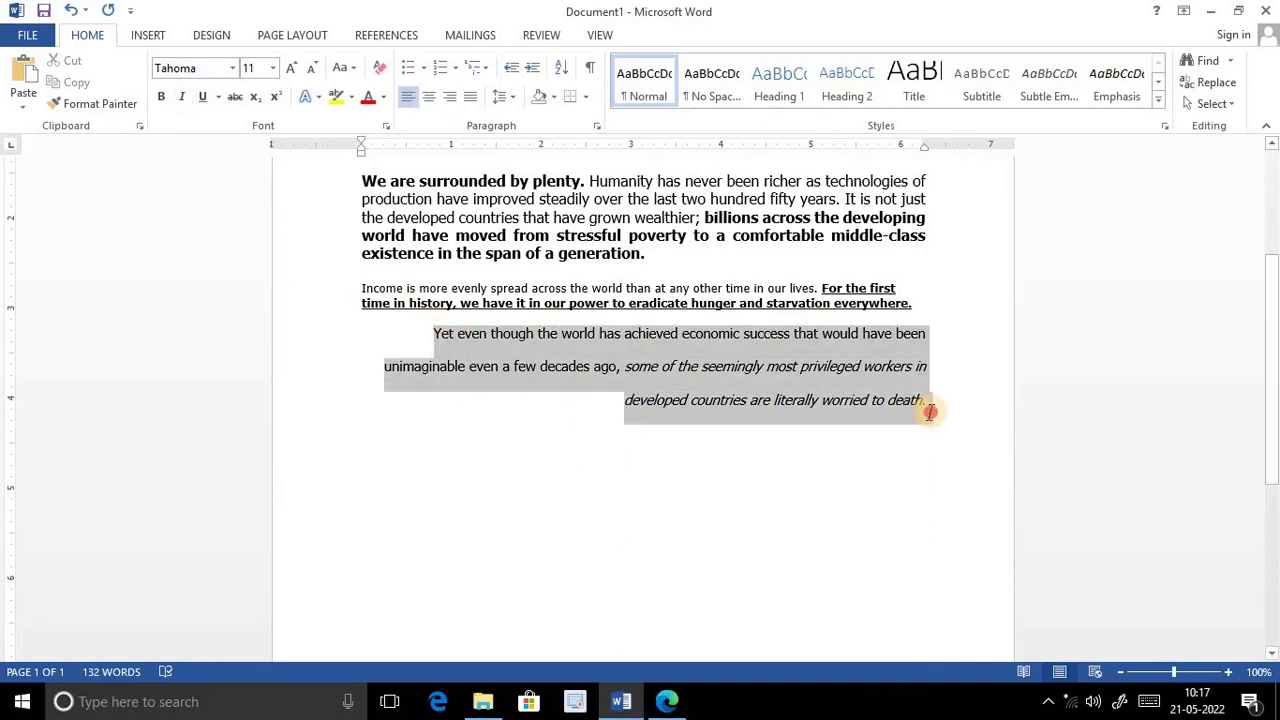
left_click(447, 428)
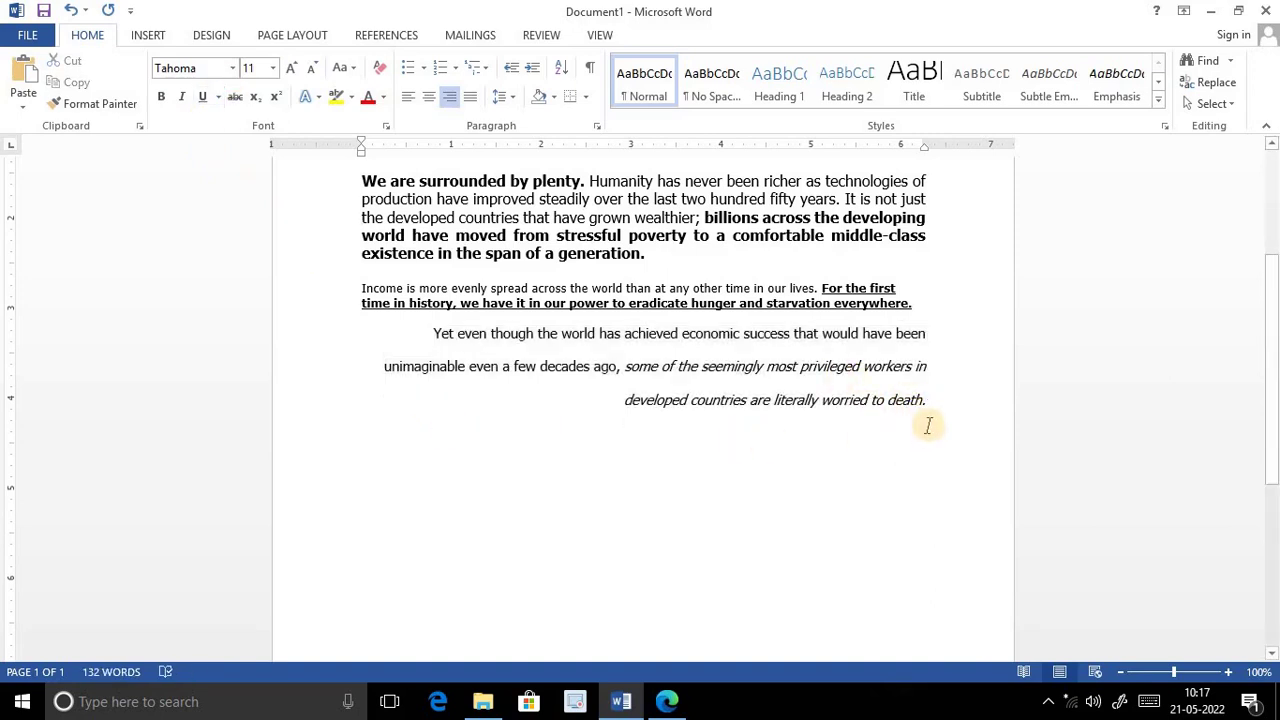
Start a new non-italic line after 'death.' below the third paragraph
left_click(928, 401)
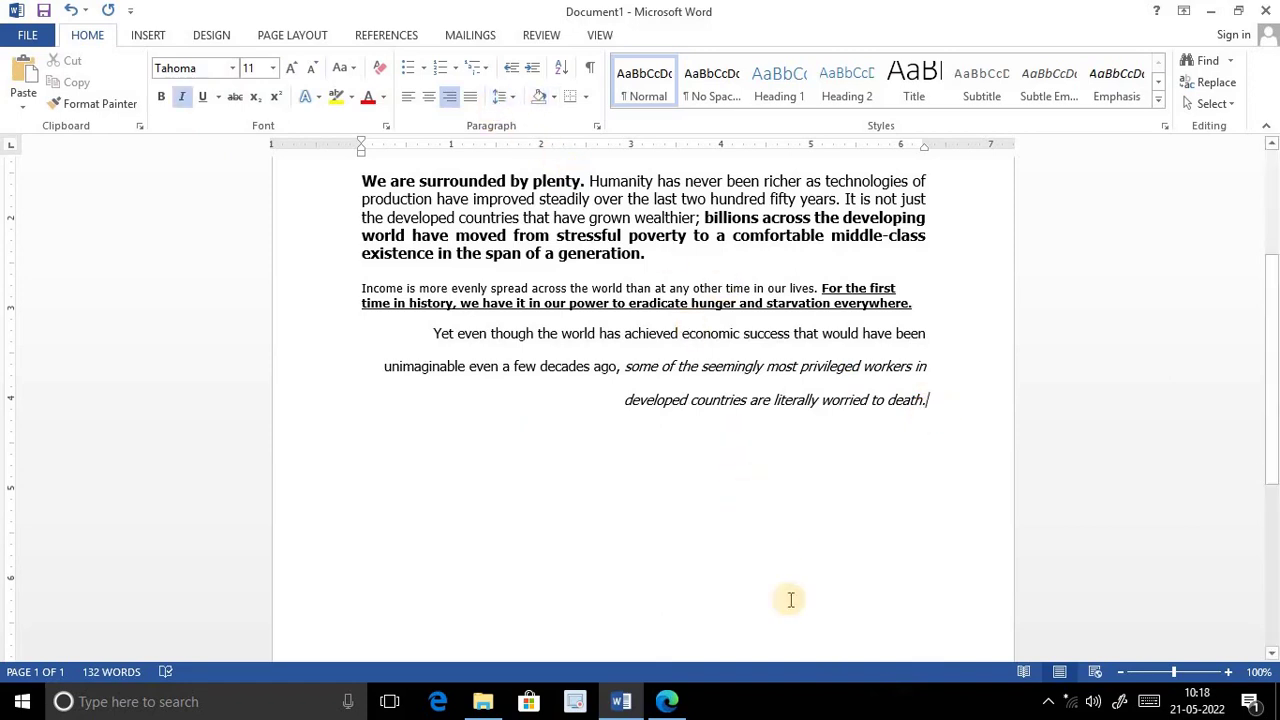
key("Return")
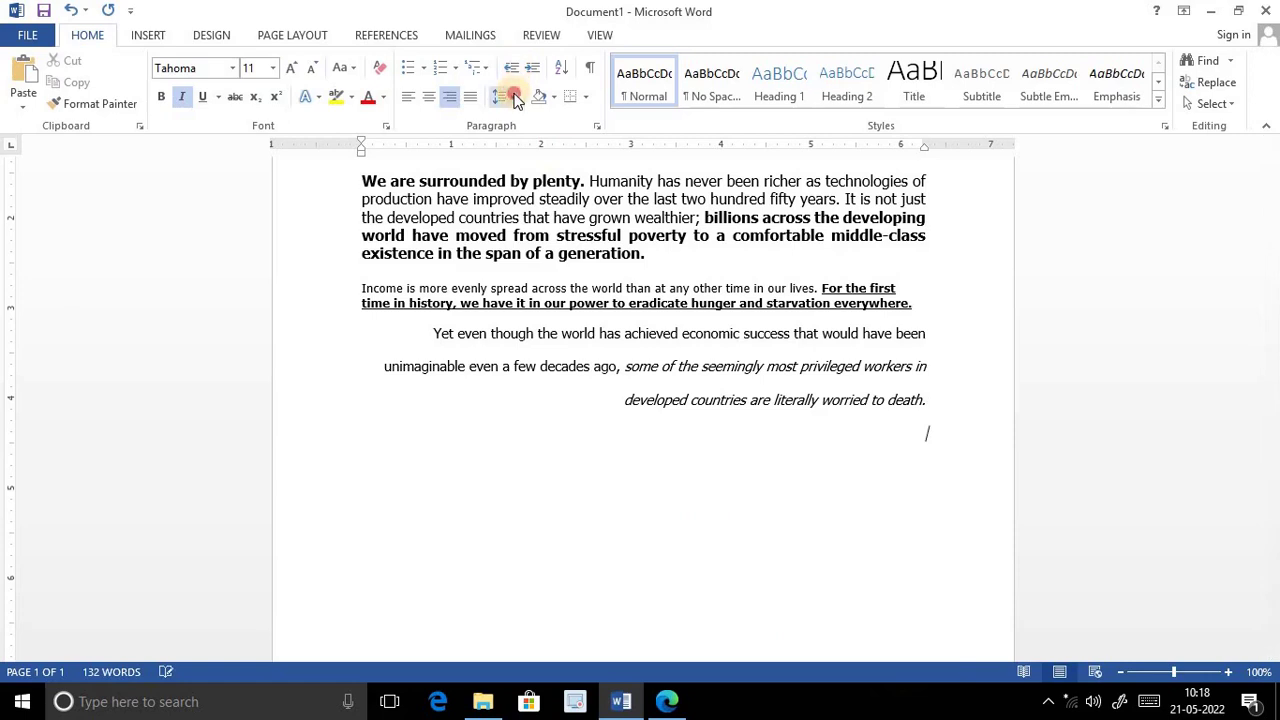
left_click(502, 96)
left_click(528, 120)
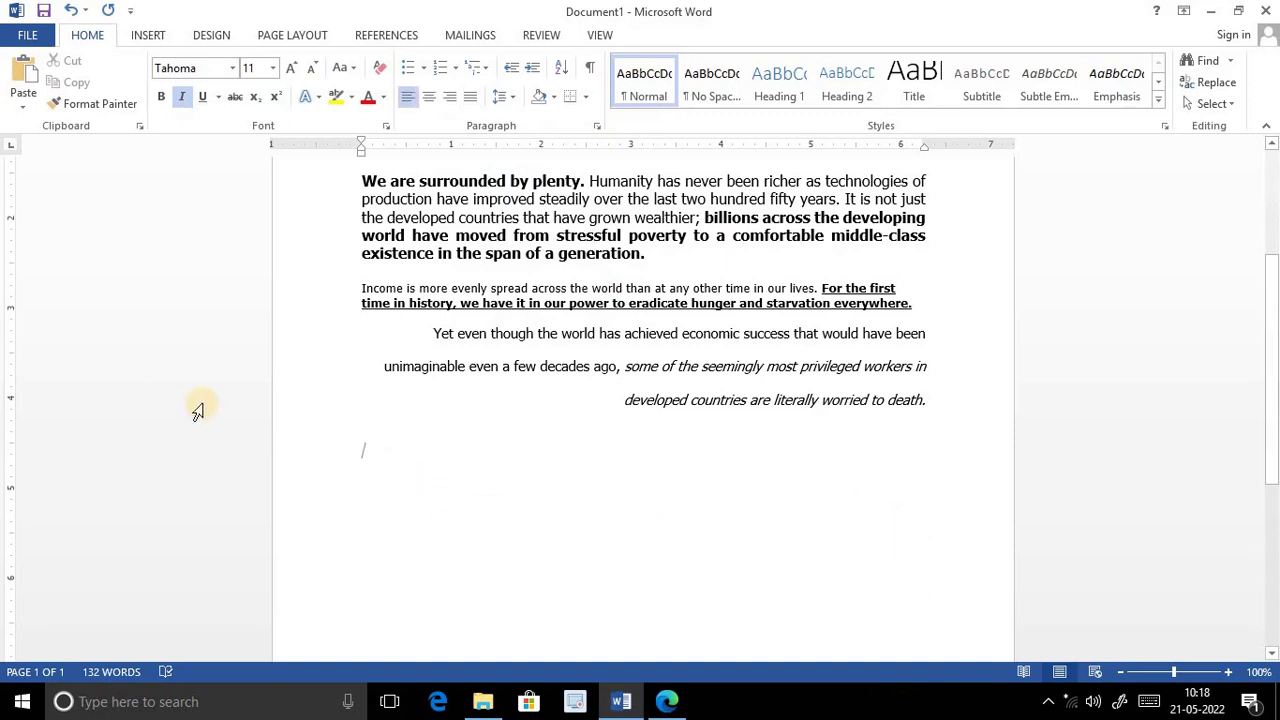
left_click(183, 97)
left_click(704, 712)
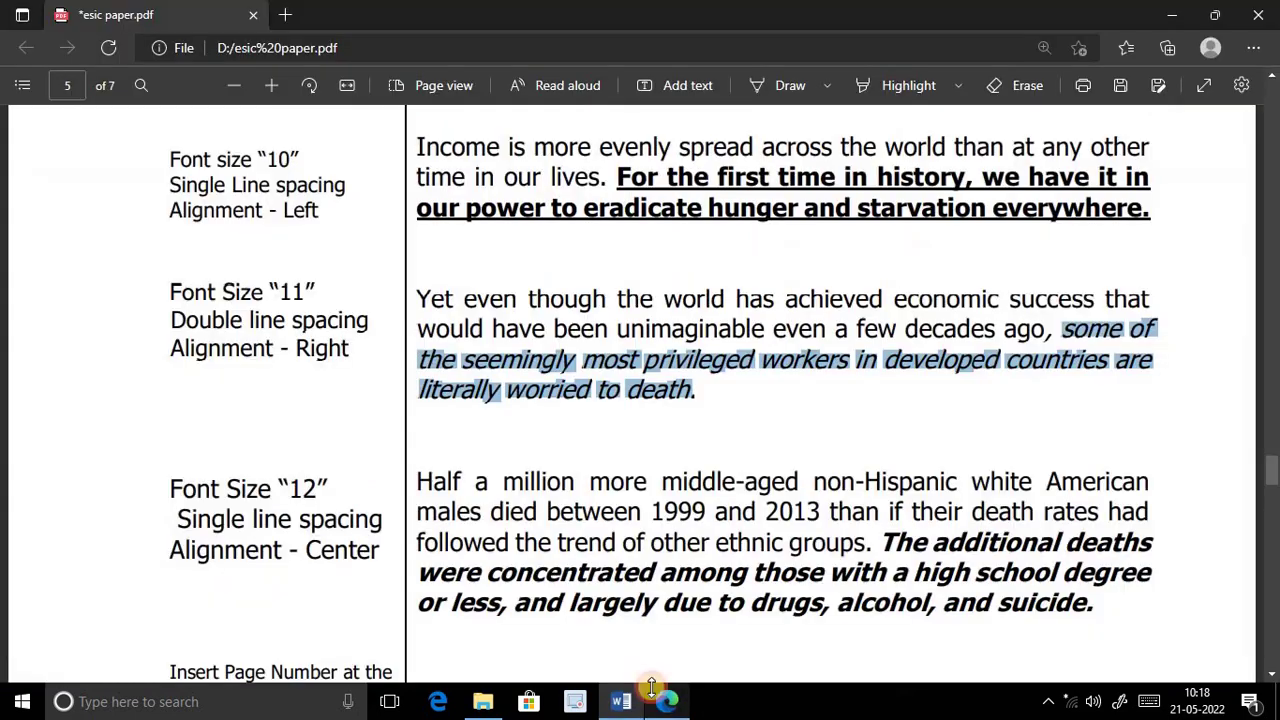
Select the entire 'Half a million…suicide.' paragraph in the PDF spec for copying
left_click(666, 701)
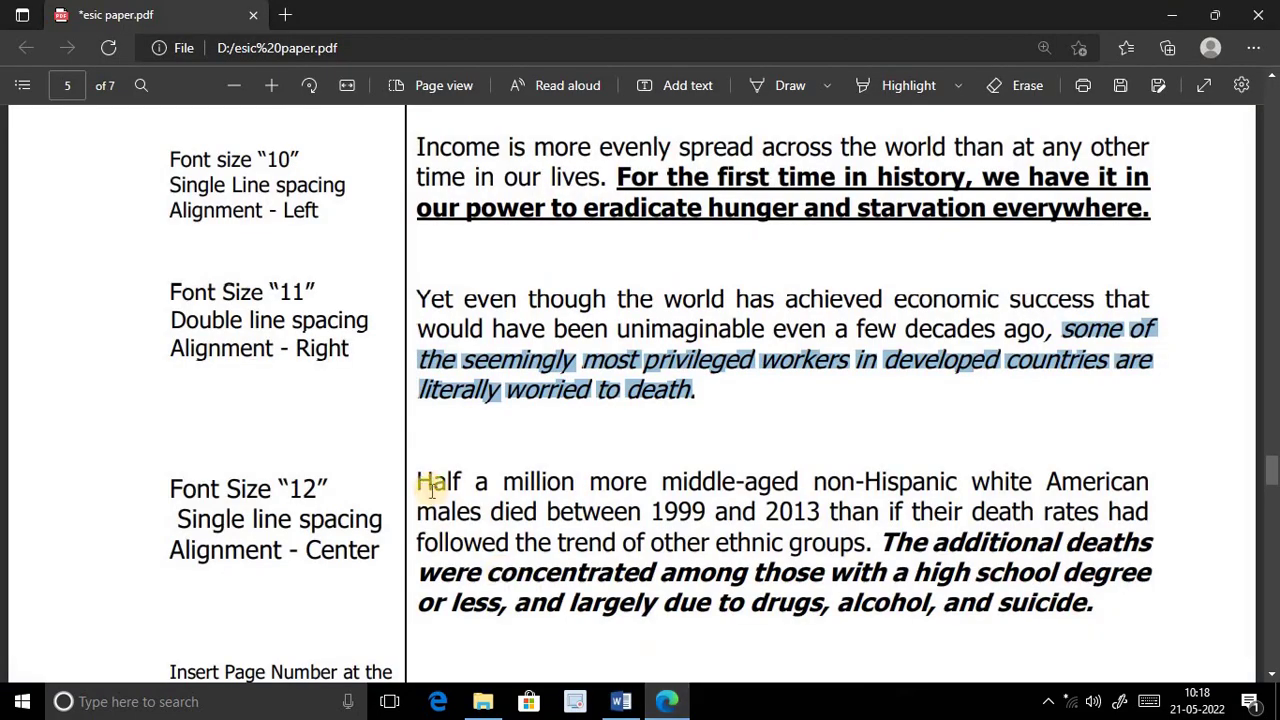
left_click(1108, 620)
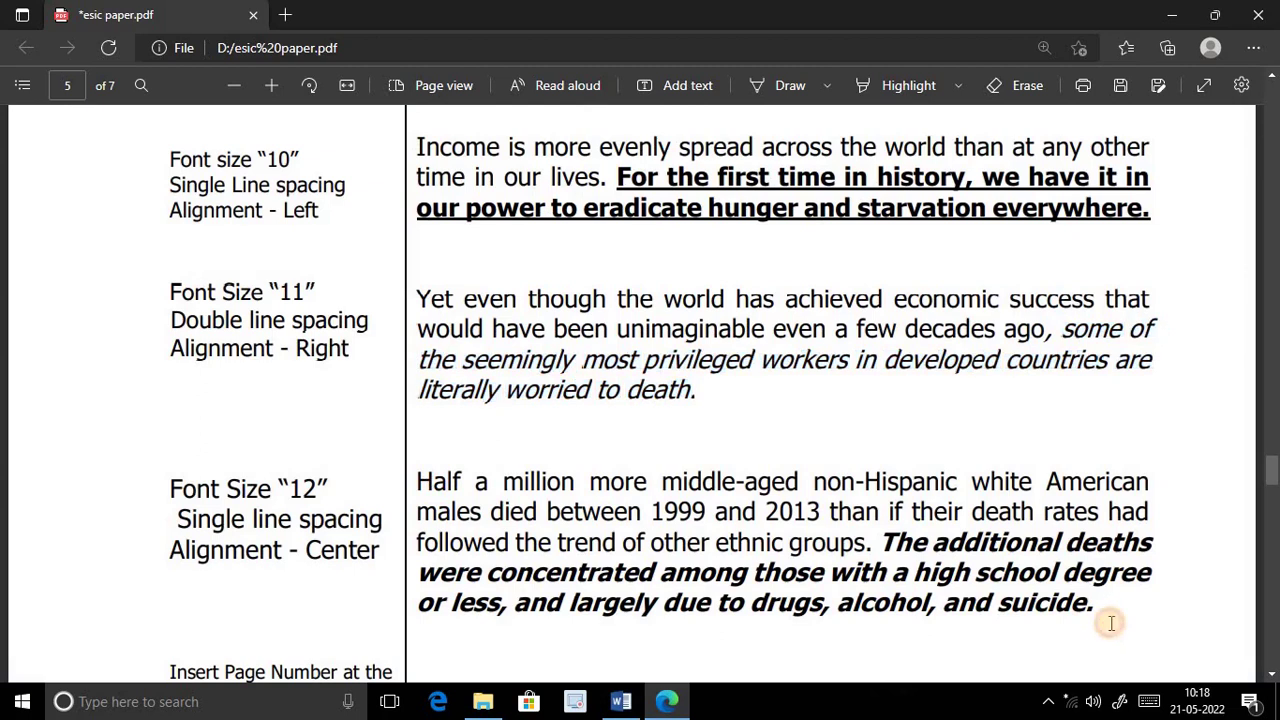
triple_click(980, 603)
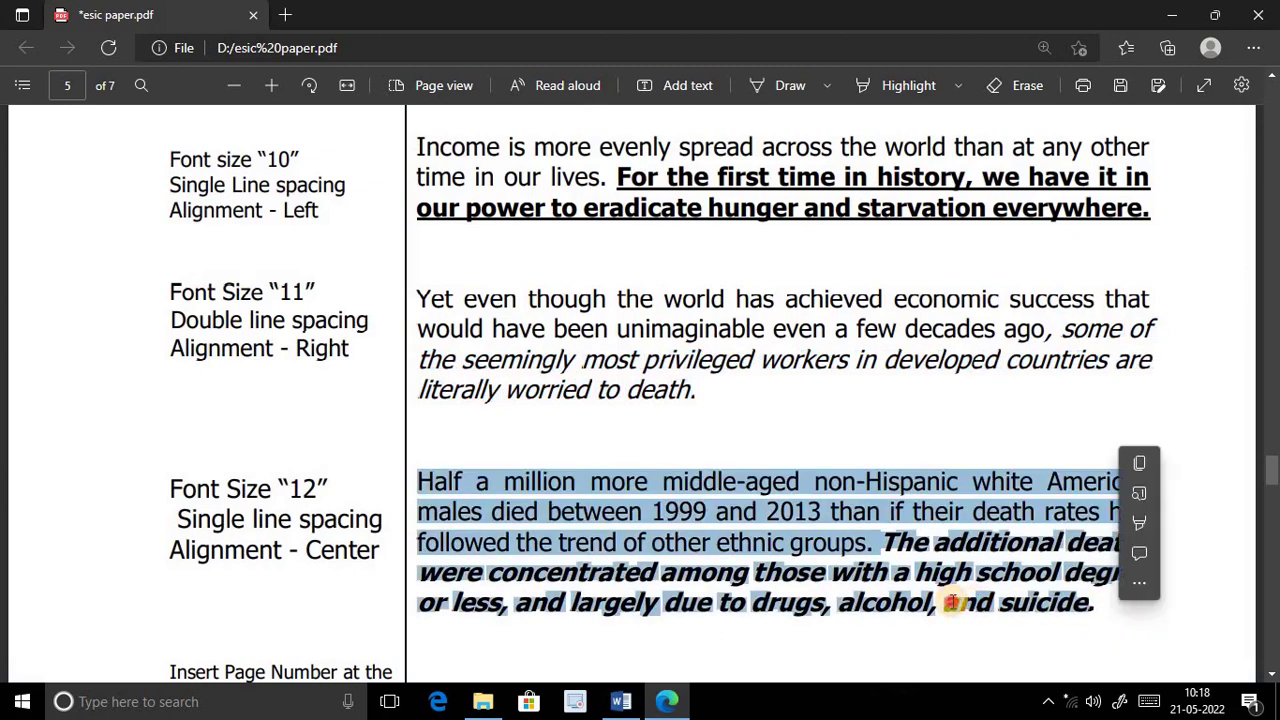
double_click(1046, 603)
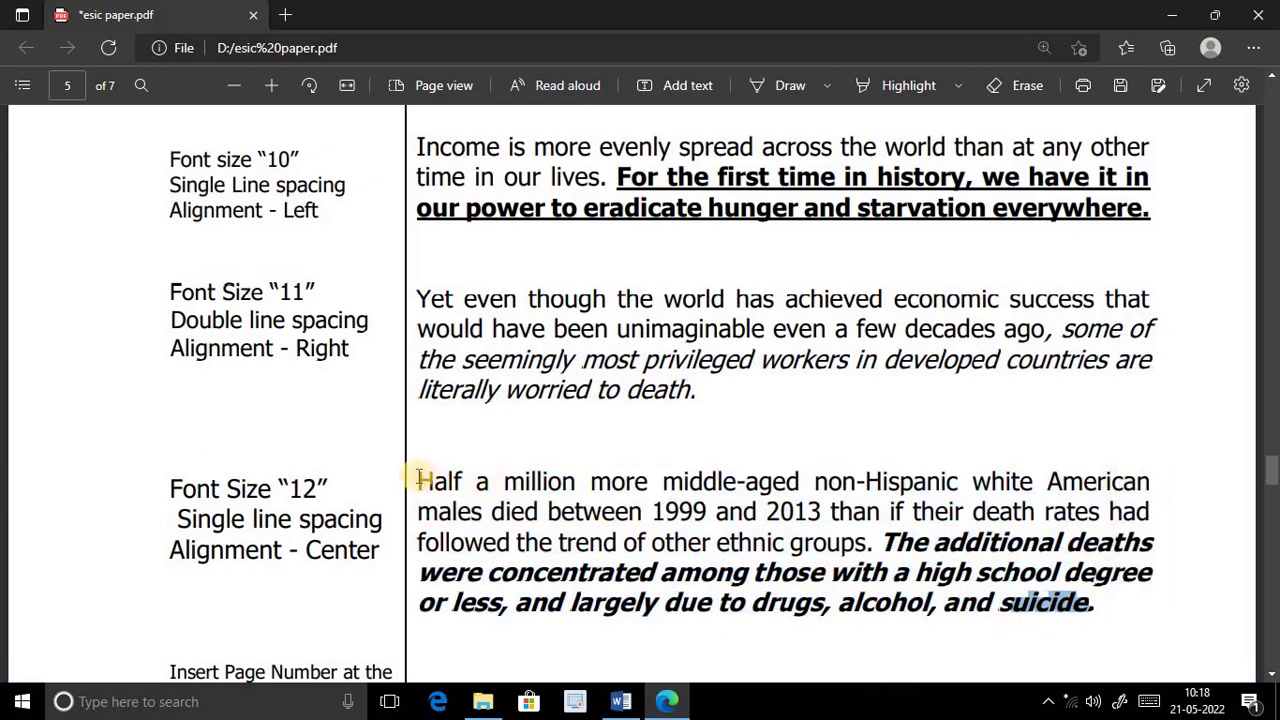
left_click_drag(560, 511, 918, 637)
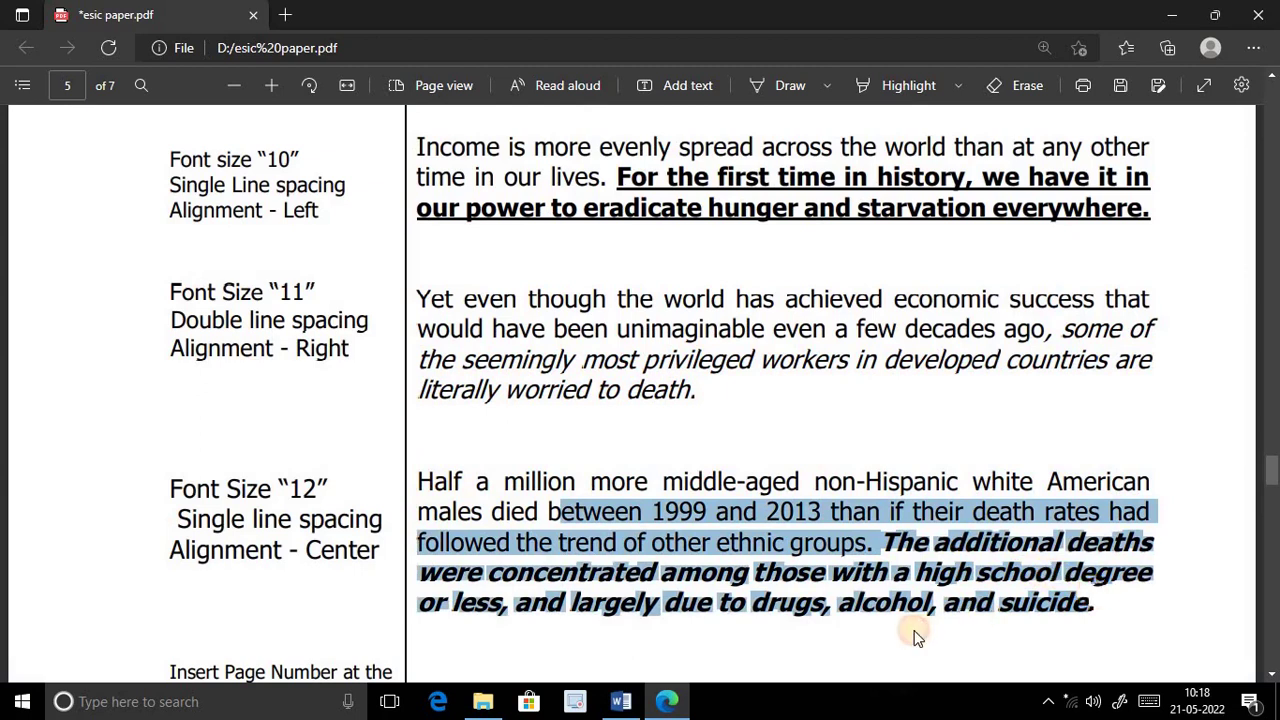
left_click_drag(417, 481, 717, 613)
triple_click(508, 607)
key("ctrl+c")
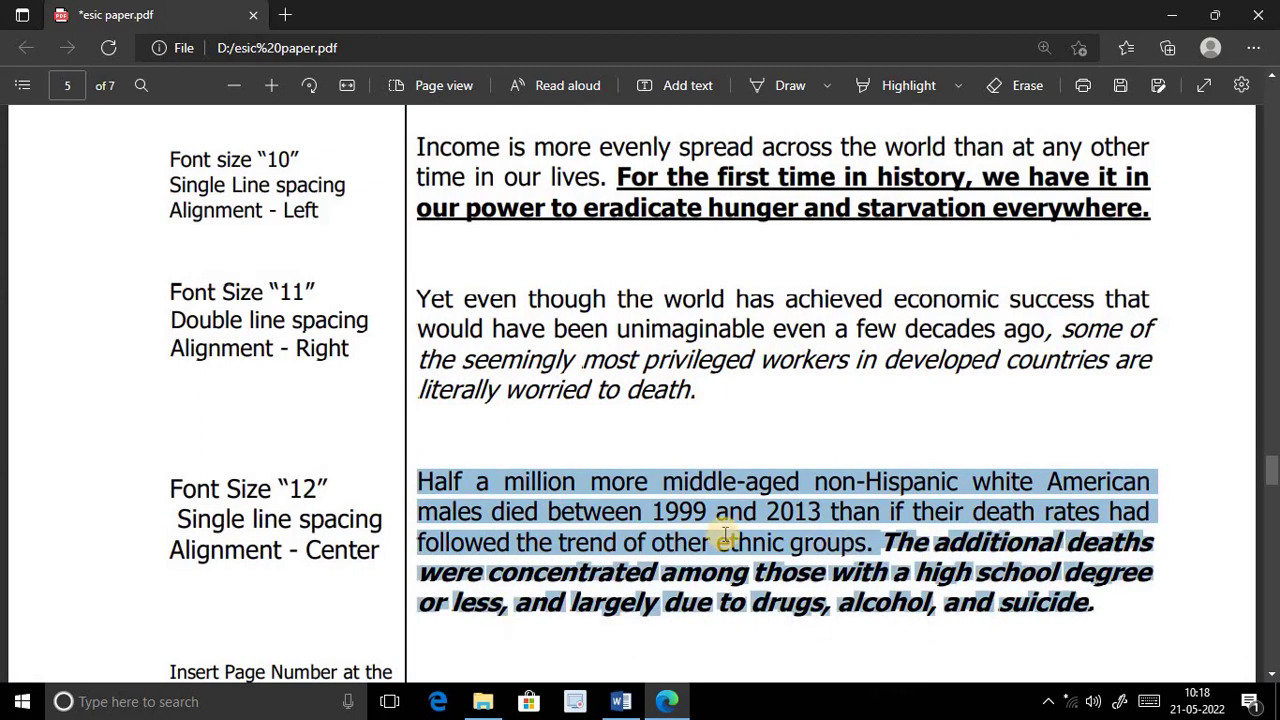
left_click(604, 495)
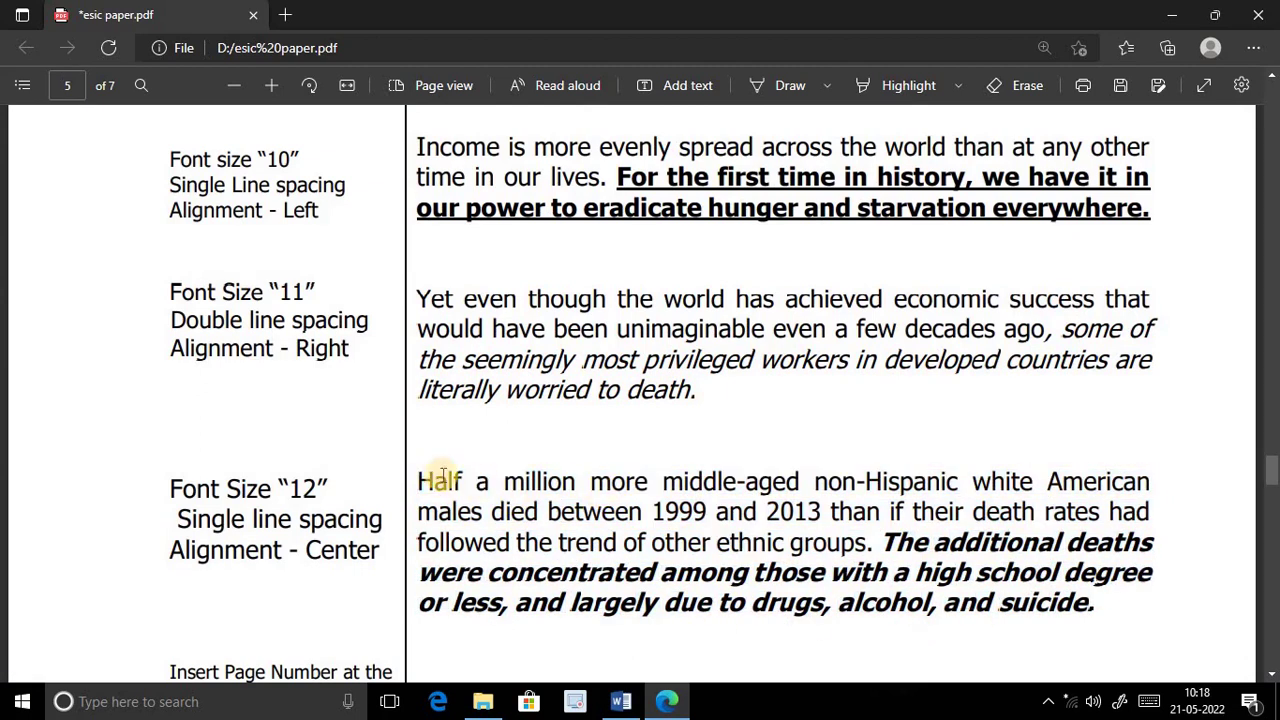
mouse_move(410, 484)
left_mouse_down()
mouse_move(910, 600)
mouse_move(1107, 615)
left_mouse_up()
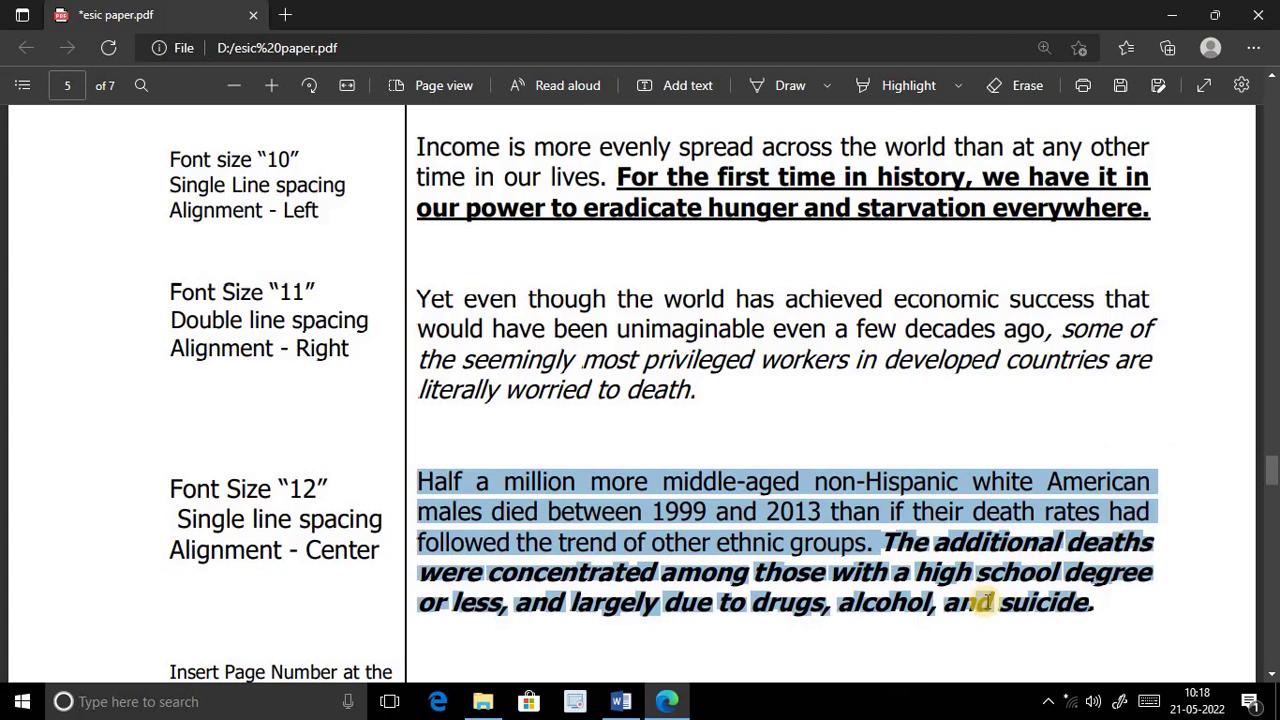
Paste the 'Half a million' paragraph into Word and format it as Tahoma, size 12
left_click(620, 701)
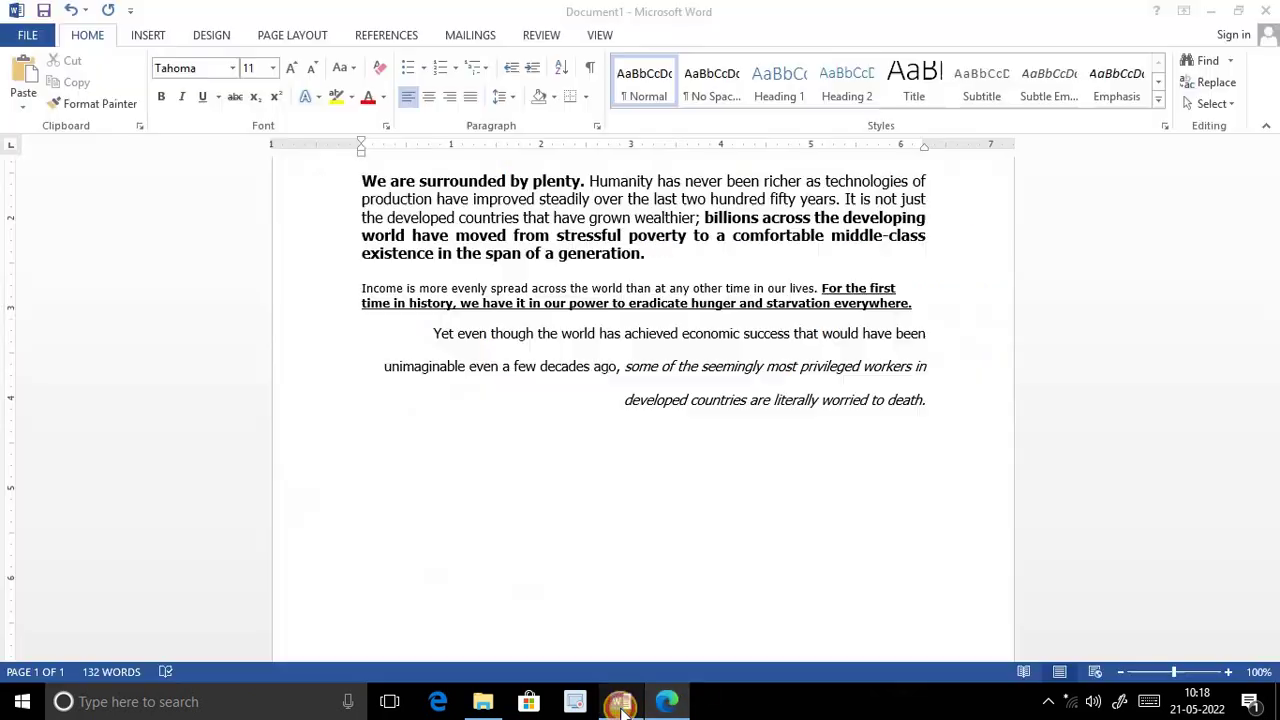
key("ctrl+v")
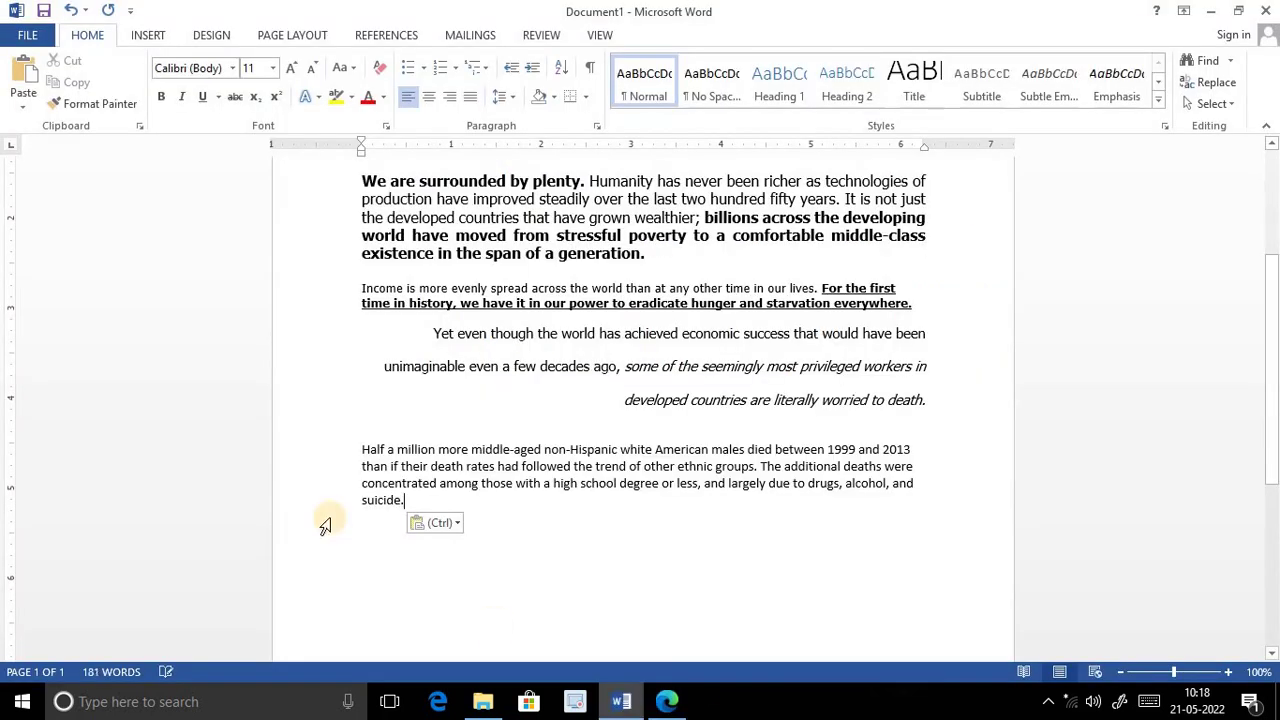
left_click_drag(359, 441, 422, 497)
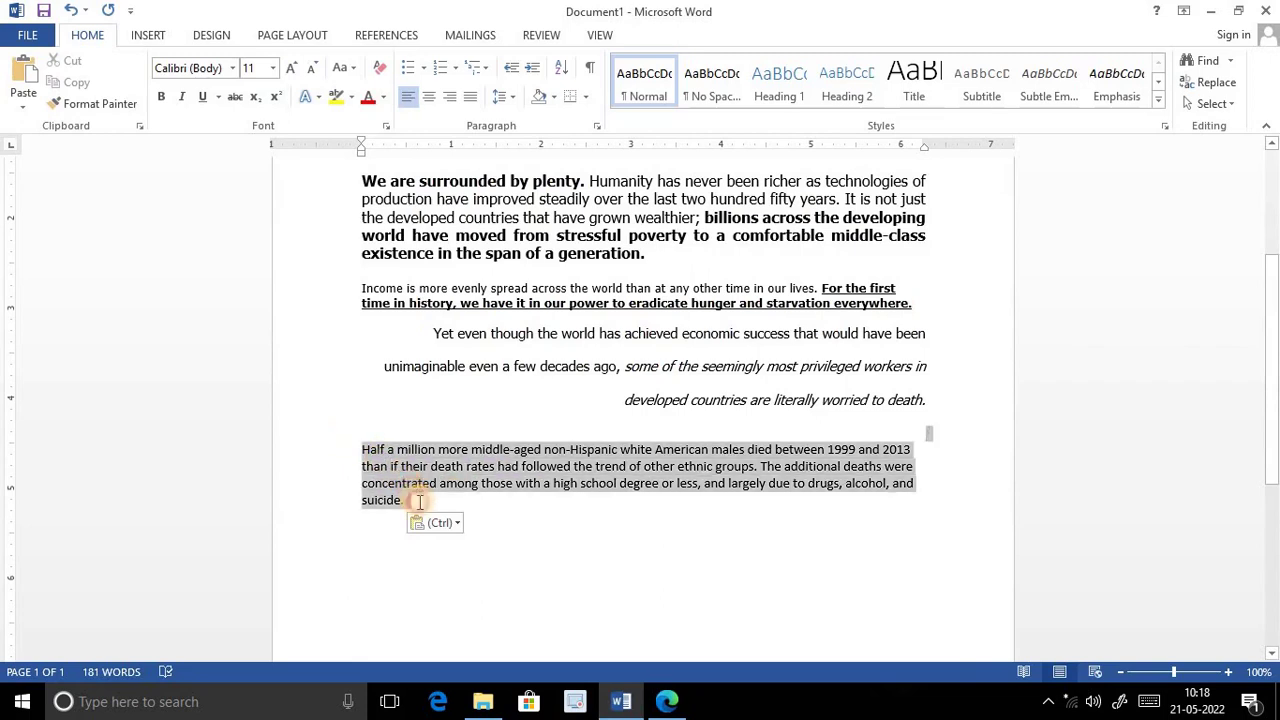
left_click(207, 68)
type("Taho")
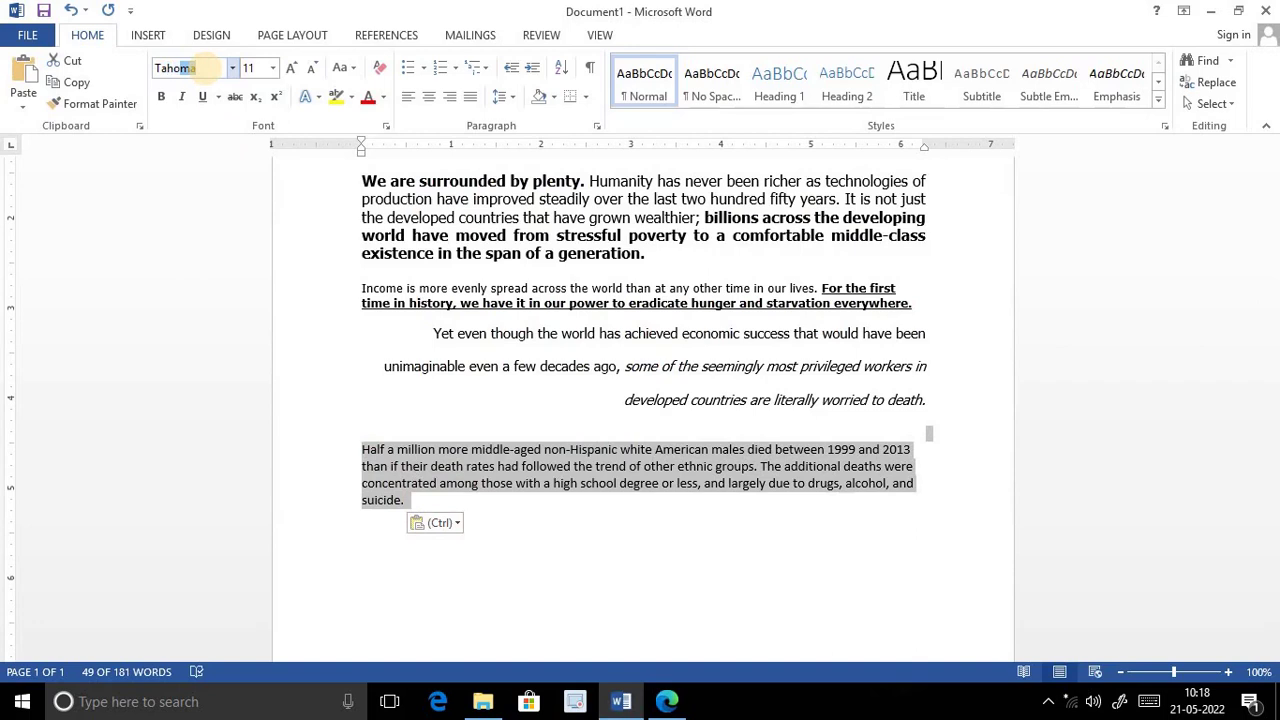
key("Return")
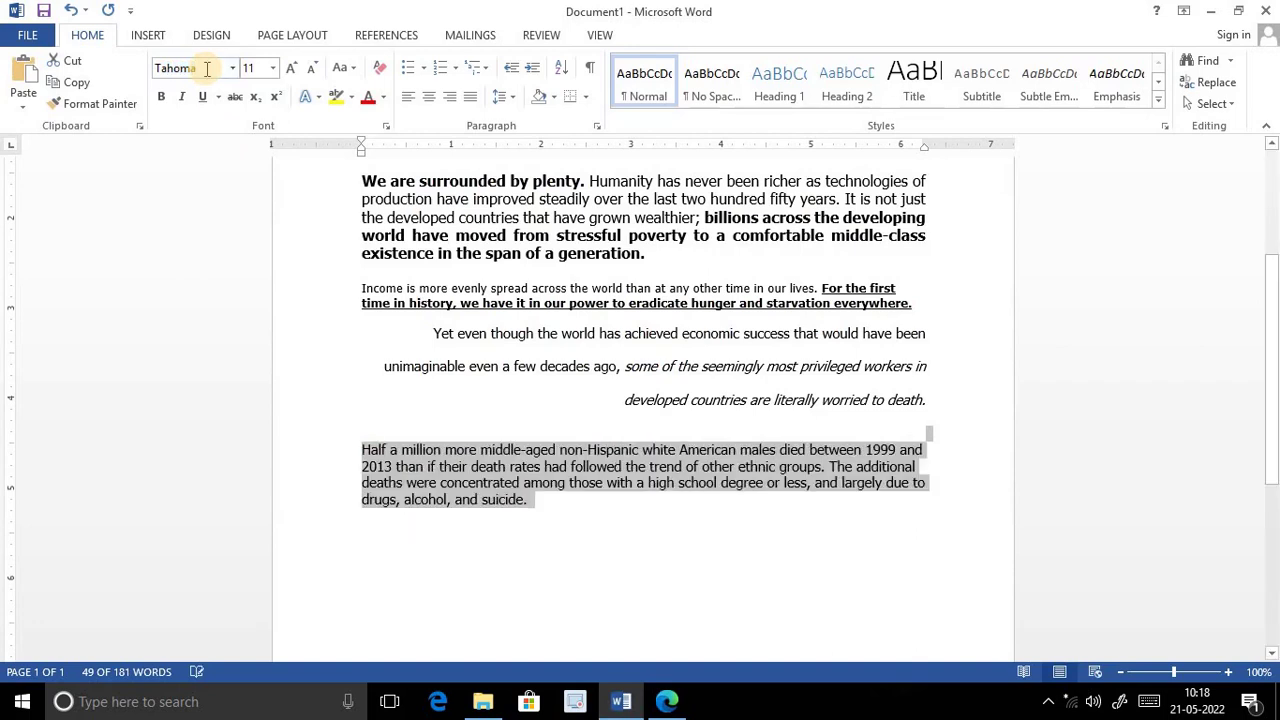
left_click(666, 701)
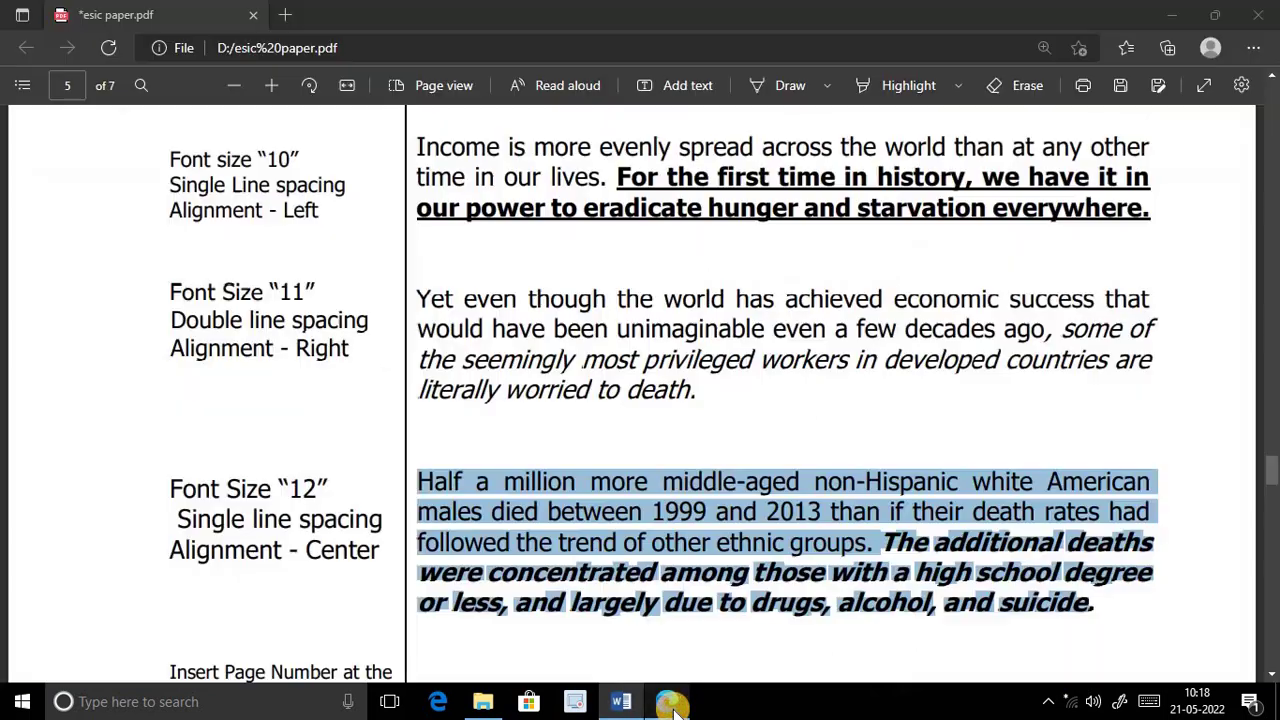
left_click(620, 701)
left_click(256, 70)
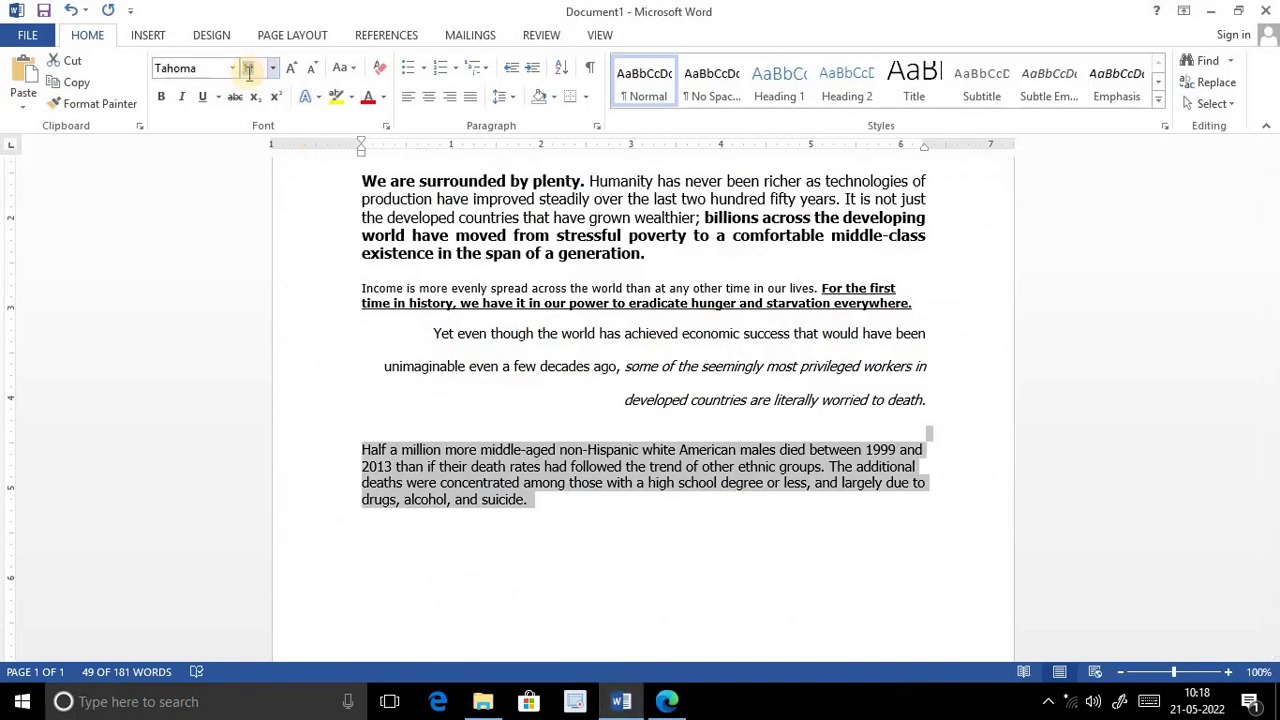
type("12")
key("Return")
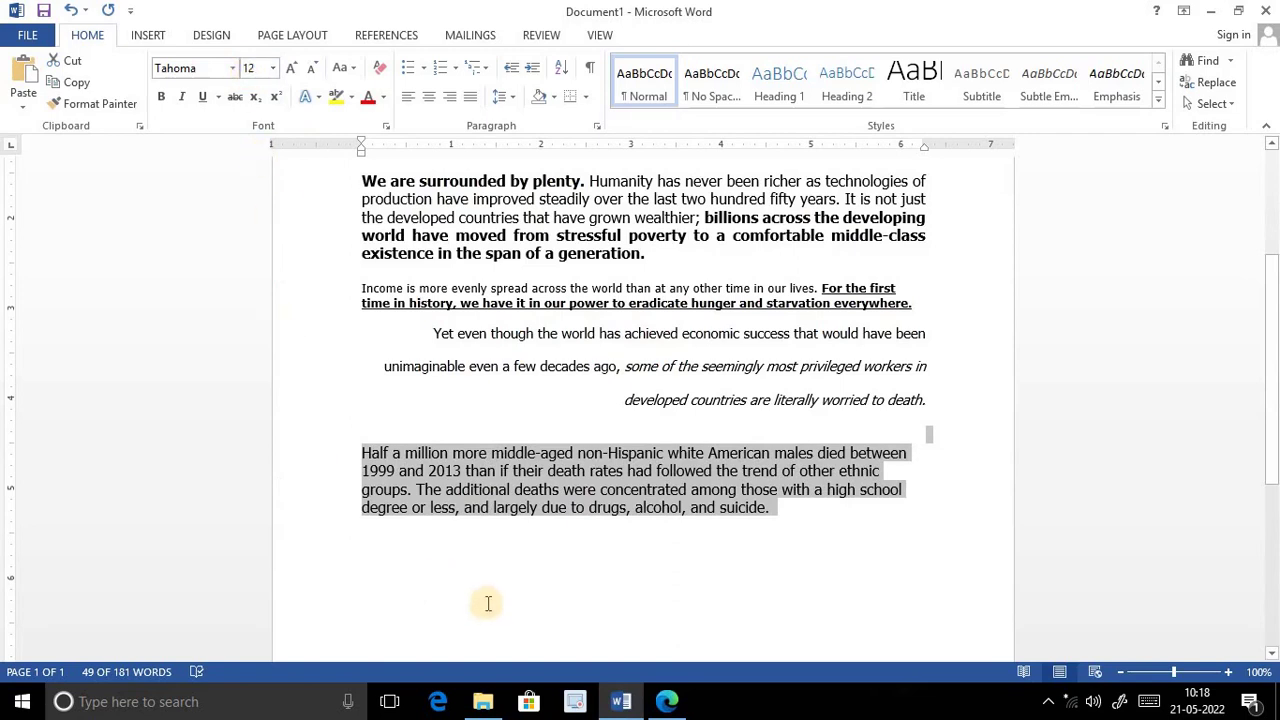
left_click(666, 703)
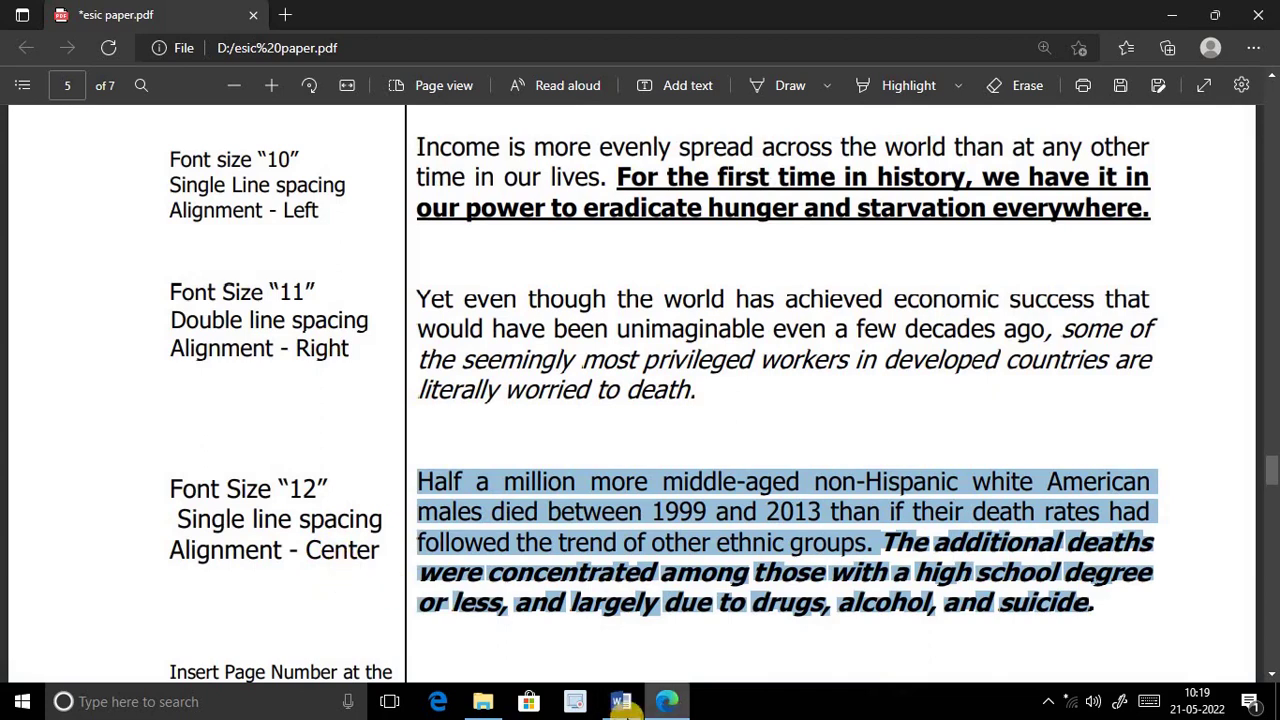
Centre the 'Half a million' paragraph and compare it against the PDF spec
left_click(620, 701)
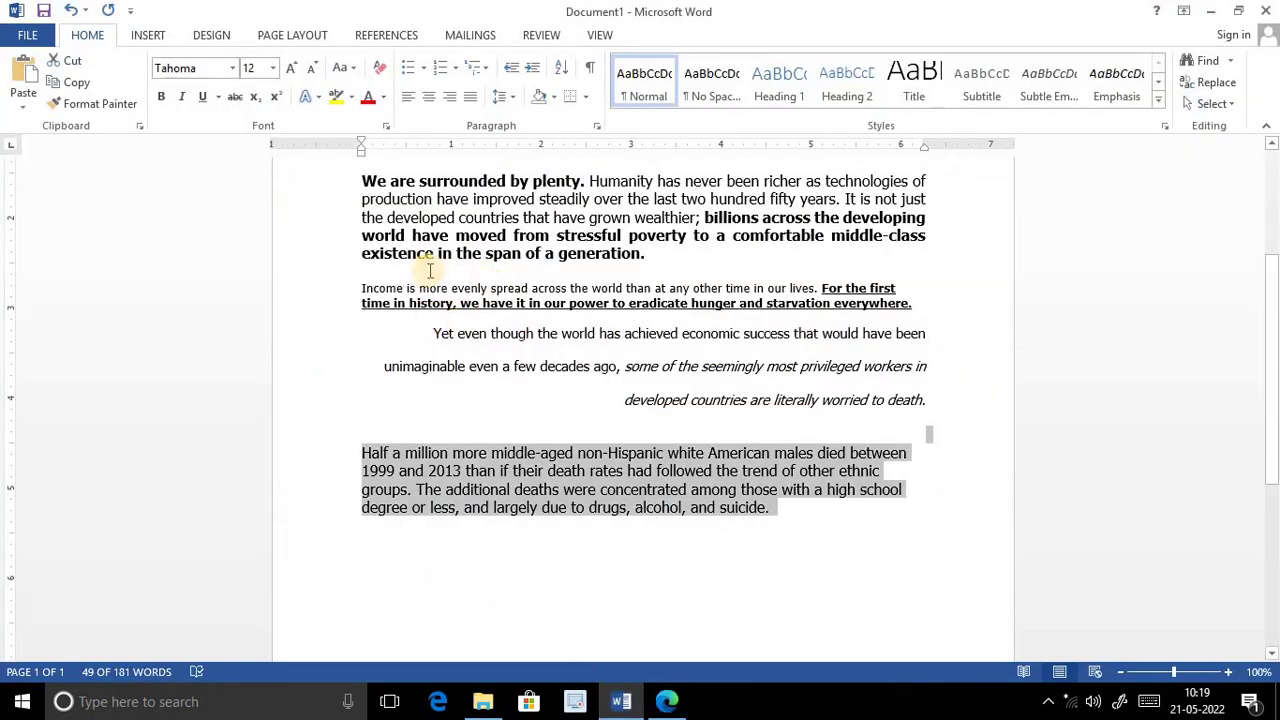
left_click(428, 97)
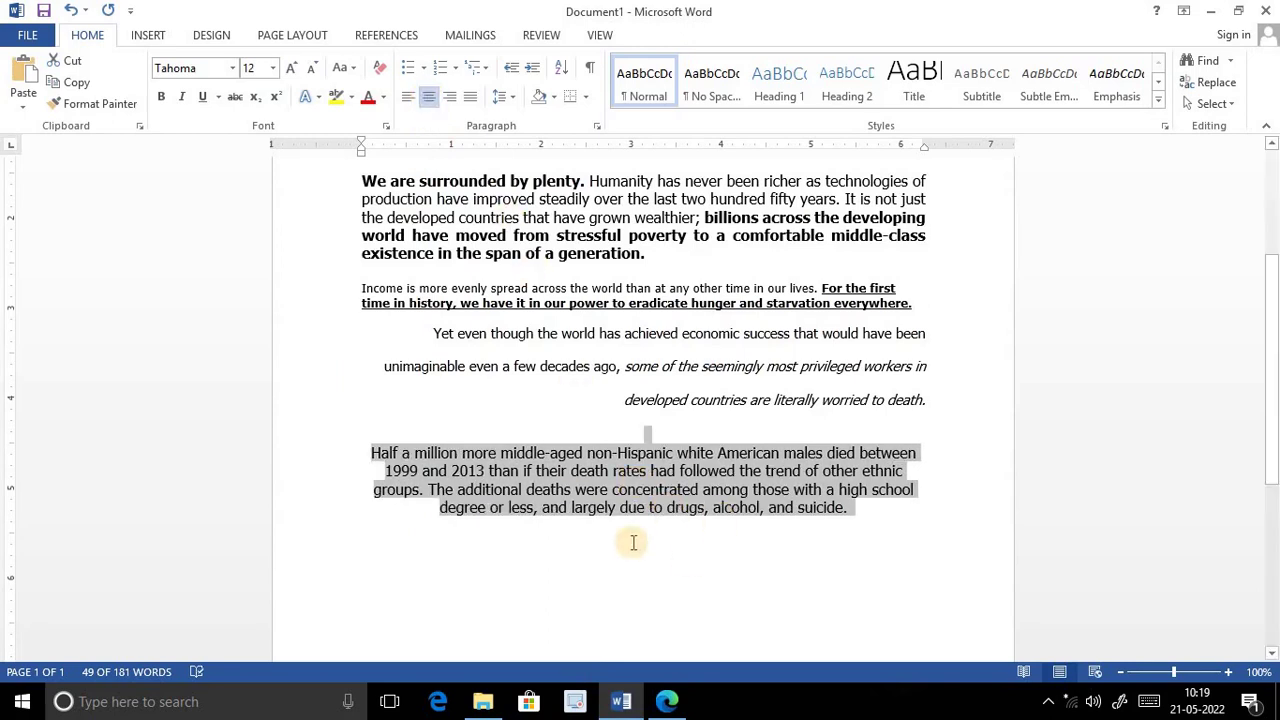
left_click(666, 701)
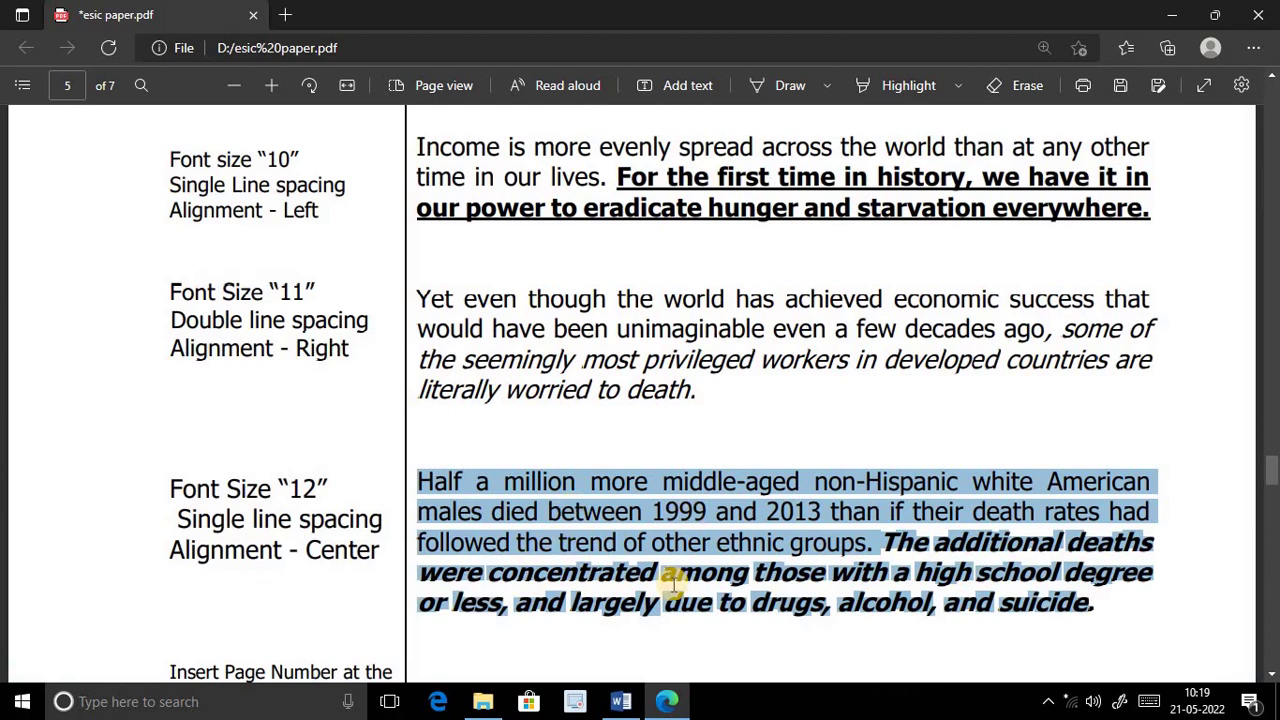
left_click(898, 627)
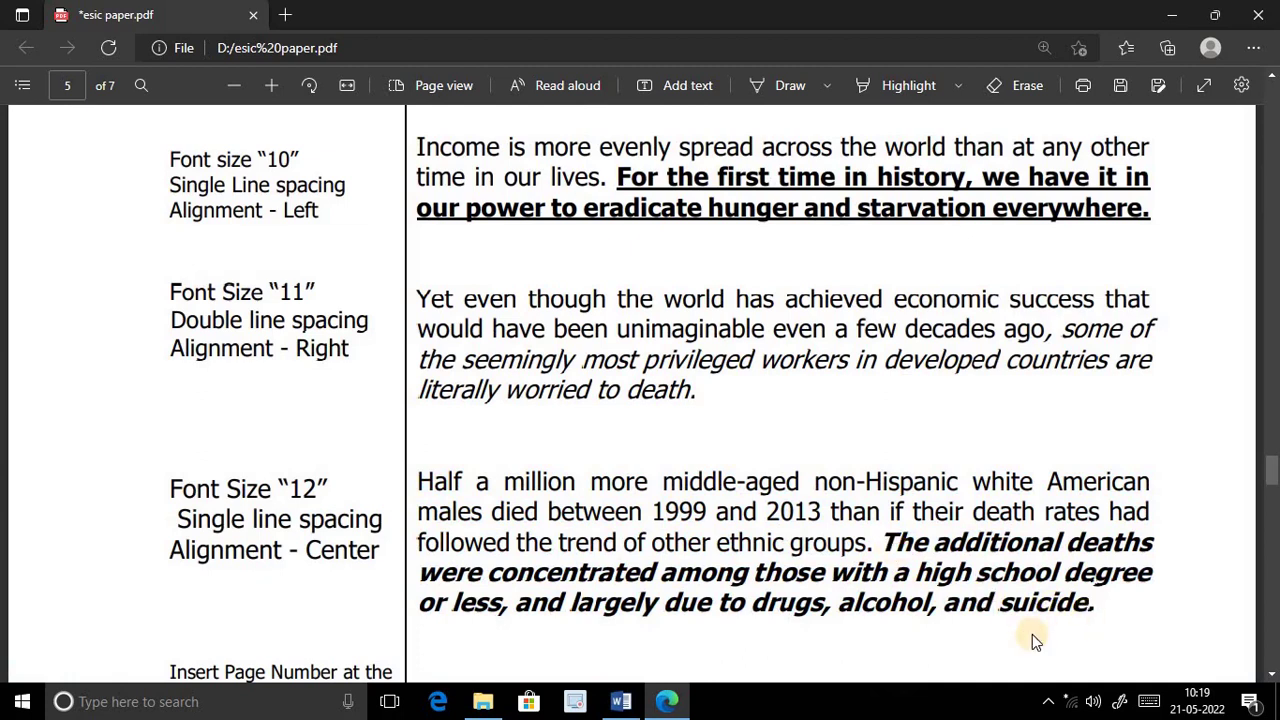
left_click(626, 706)
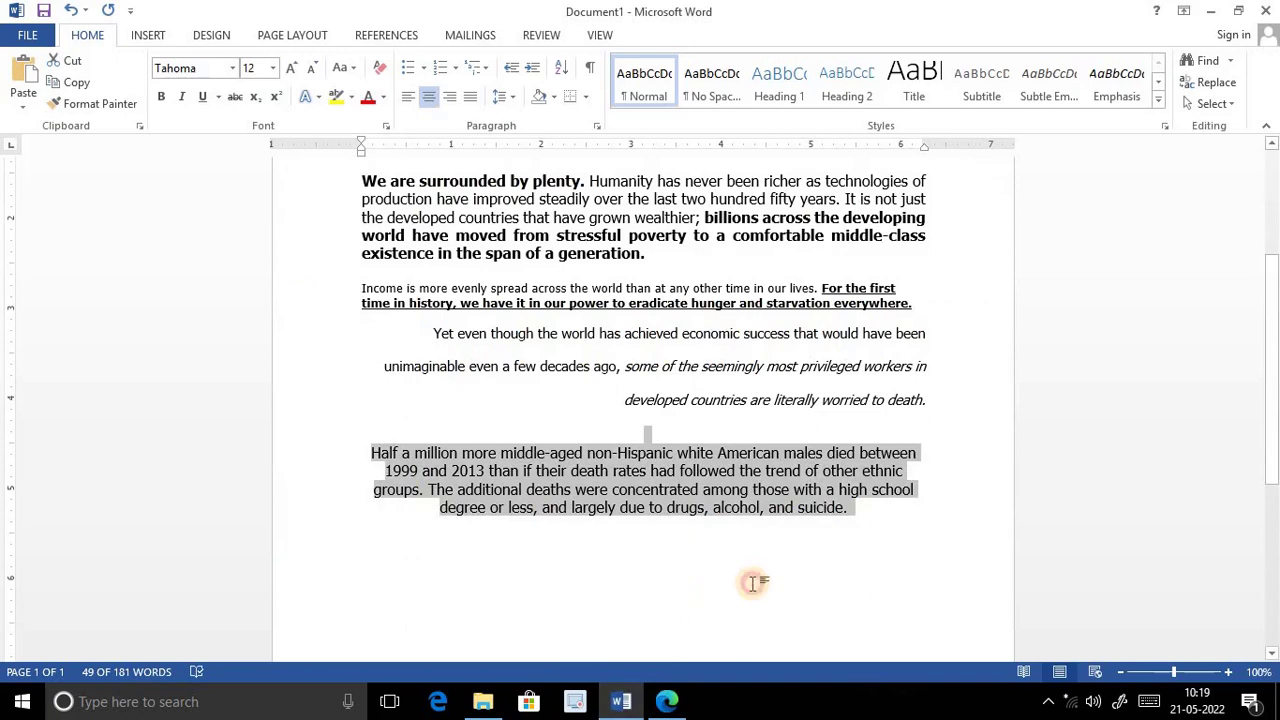
Bold the closing sentence 'The additional deaths… suicide.' of the 'Half a million' paragraph
left_click(757, 578)
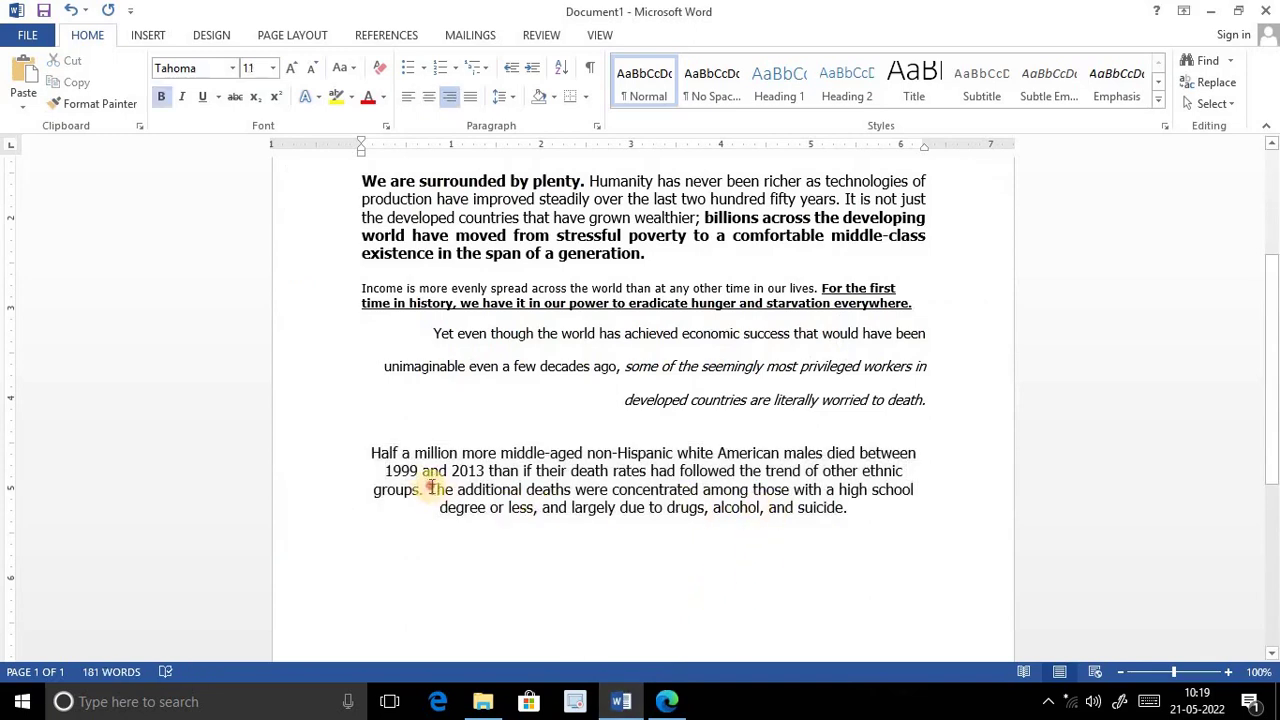
left_click_drag(429, 489, 850, 508)
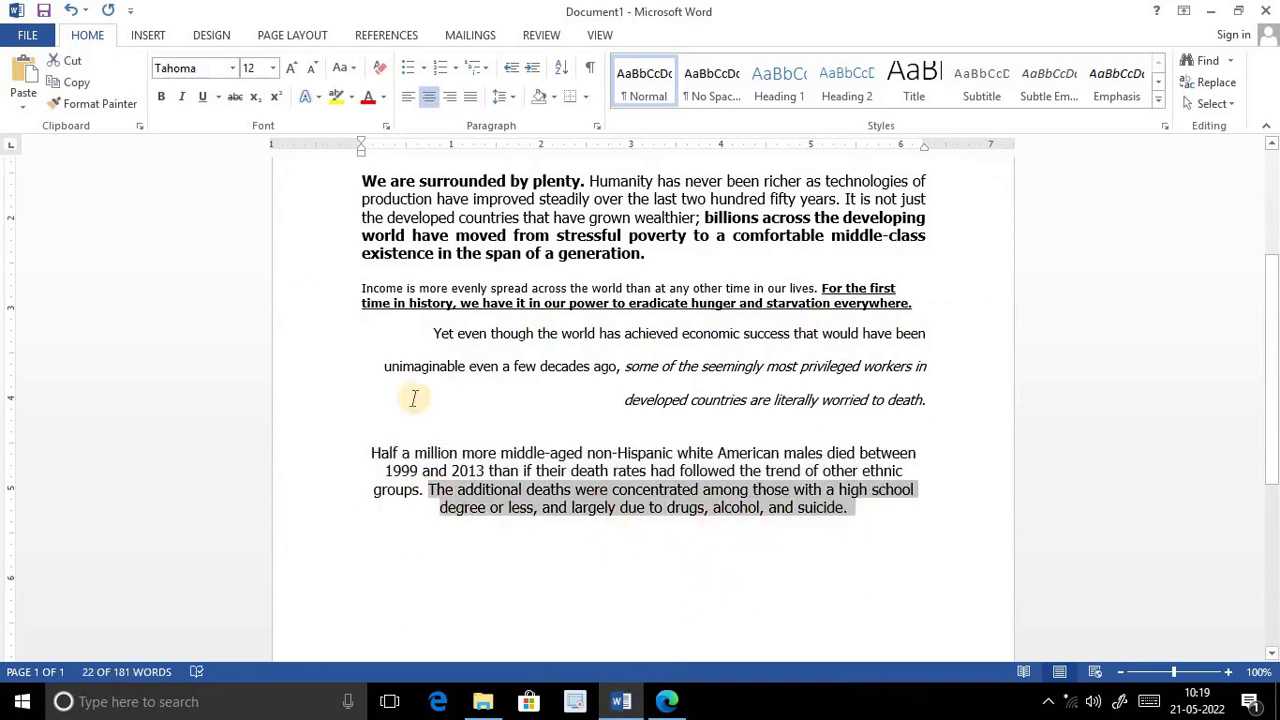
left_click(161, 97)
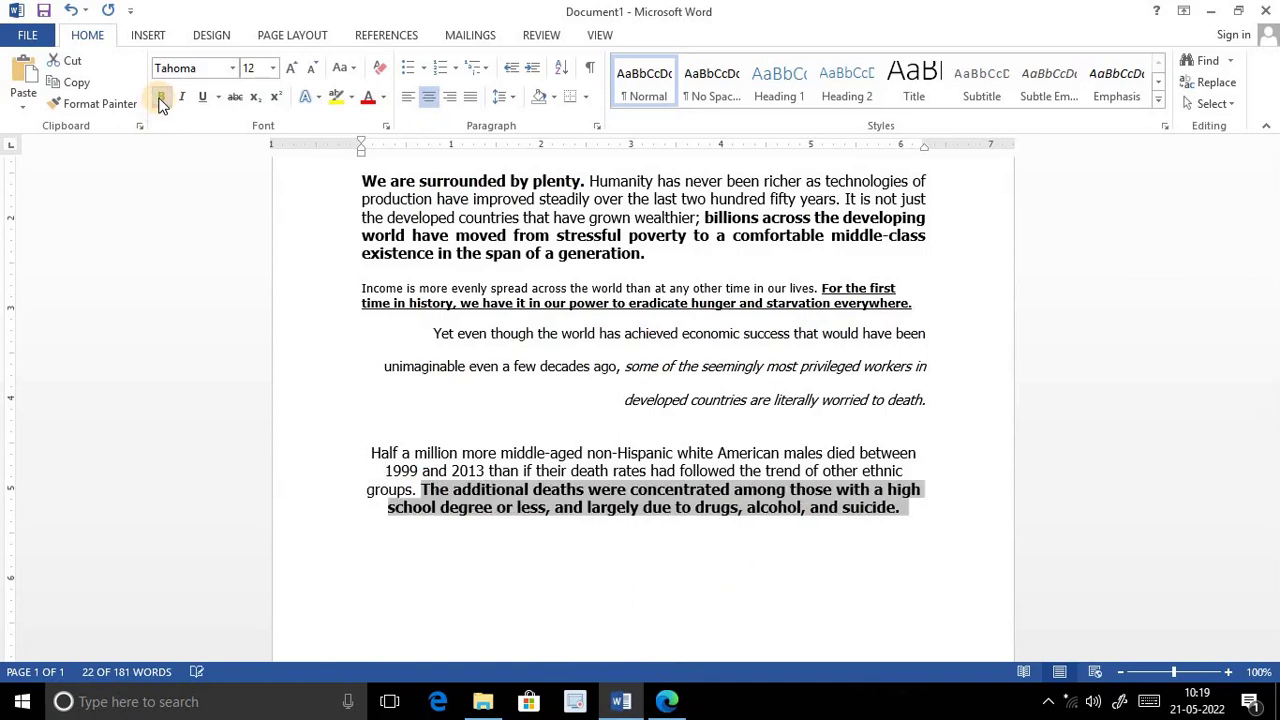
left_click(472, 552)
left_click_drag(368, 452, 896, 554)
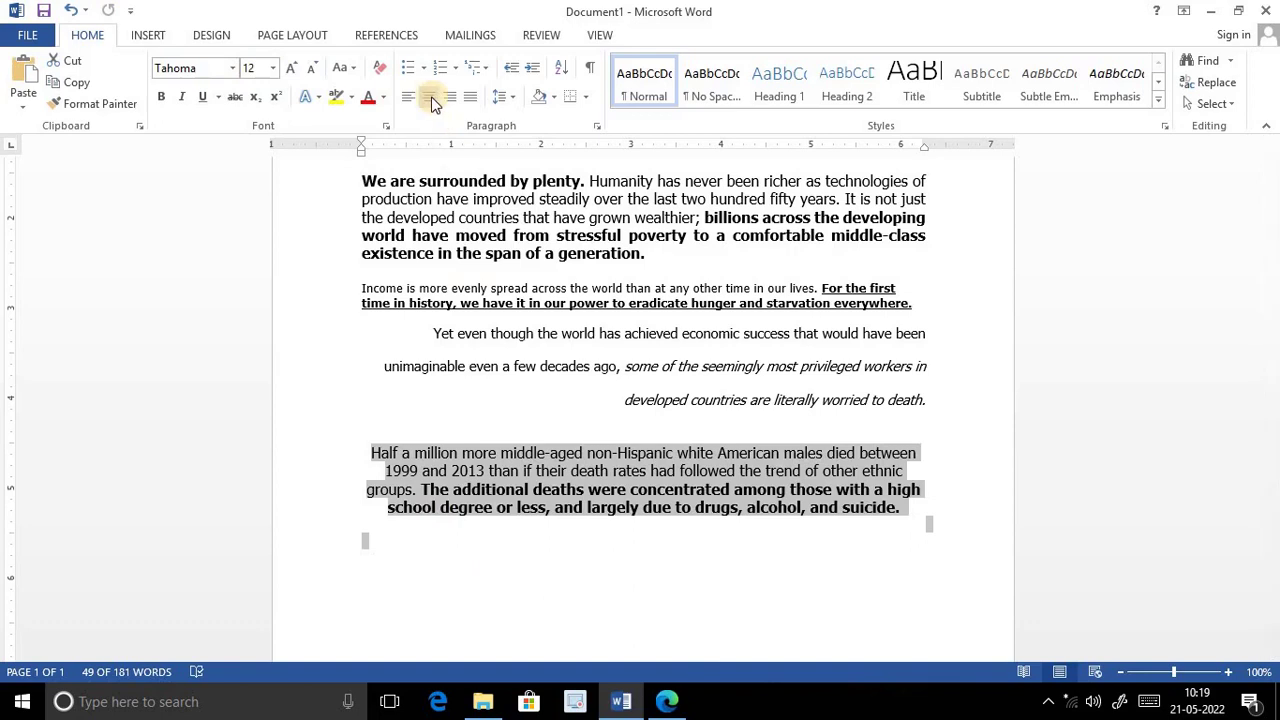
left_click(775, 547)
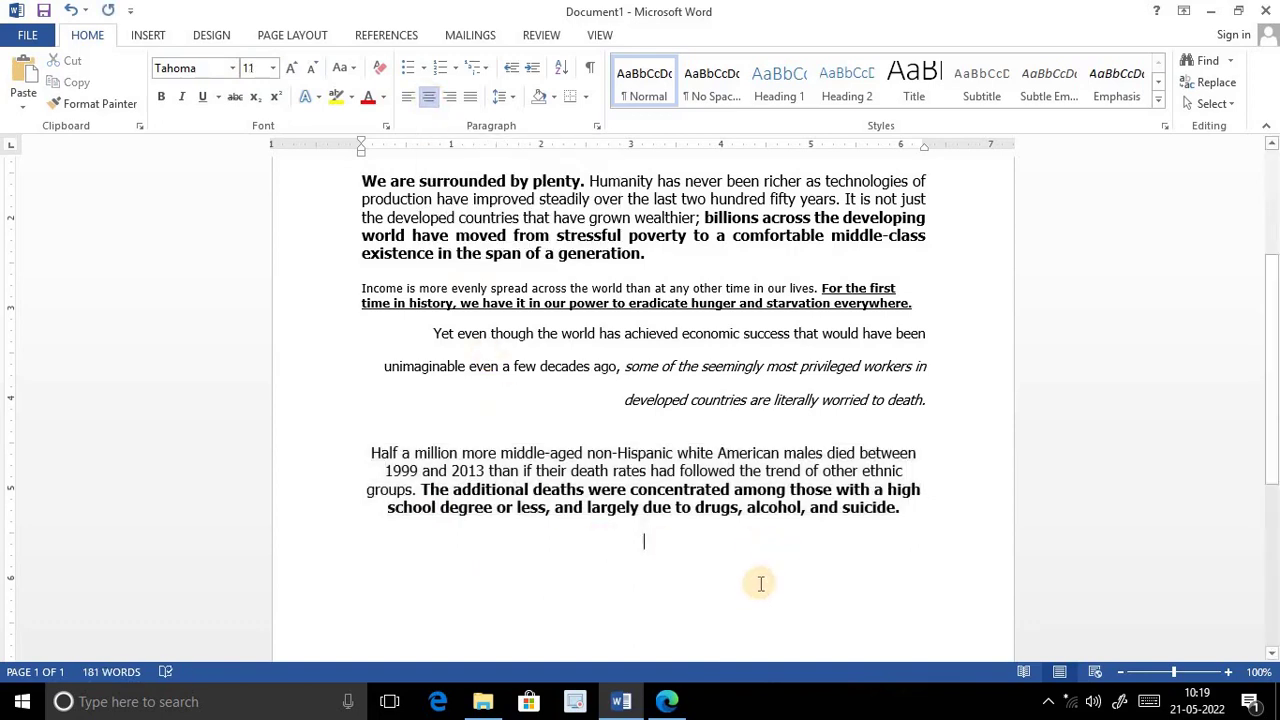
left_click(666, 701)
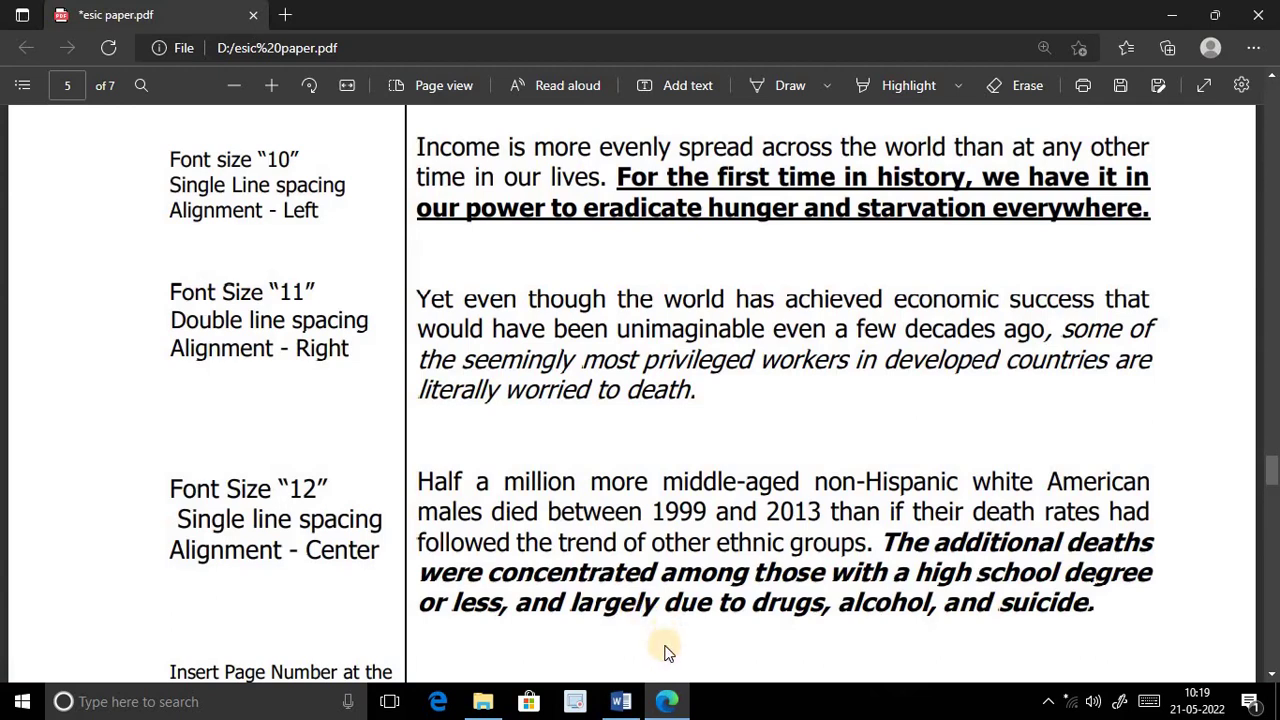
Scroll the PDF to the bold 'Page 1 of 1' page-number requirement, then return to Word
scroll(636, 540, "down", 2)
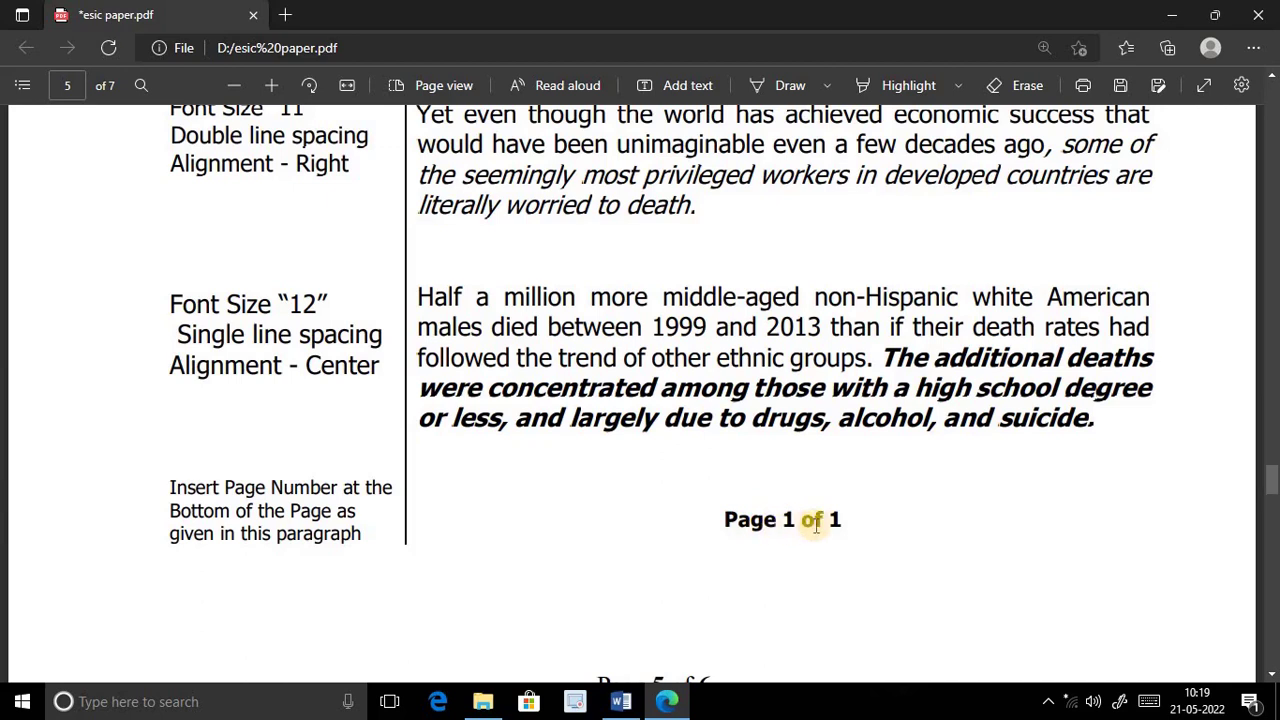
left_click(620, 701)
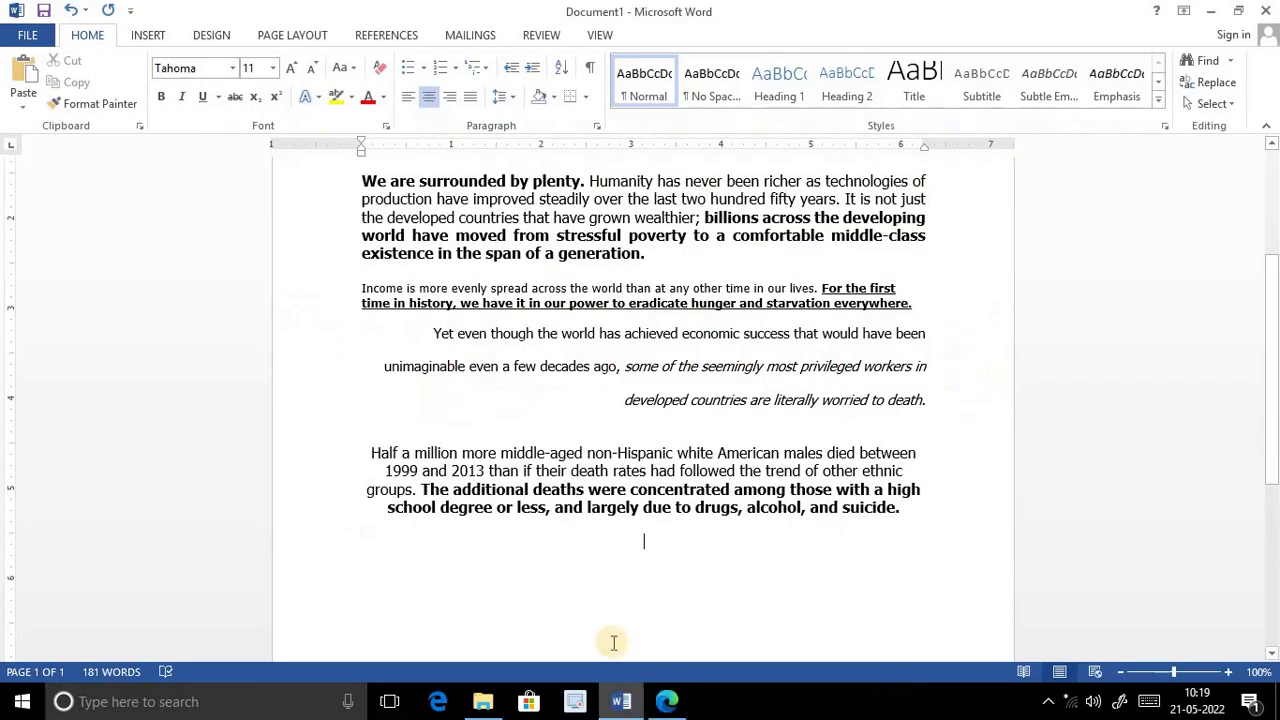
scroll(450, 430, "up", 3)
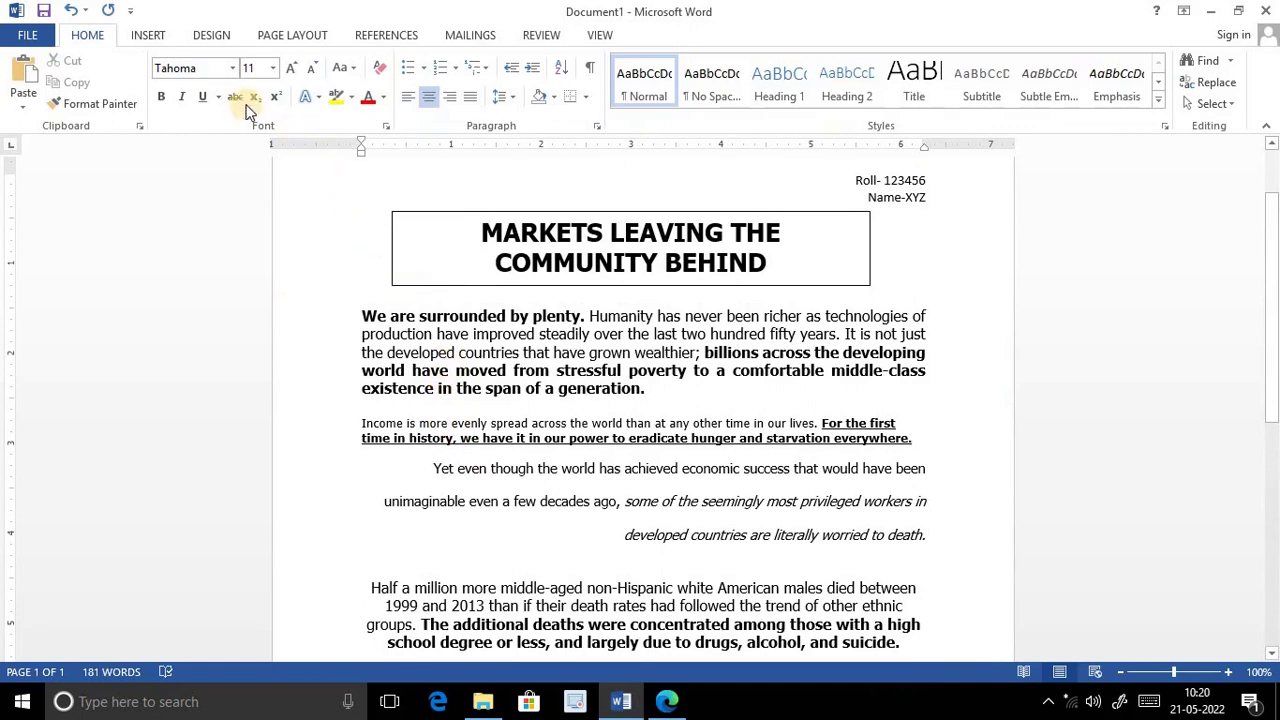
Insert the Bold Numbers 2 'Page 1 of 1' page number centred at the bottom of the page
left_click(150, 35)
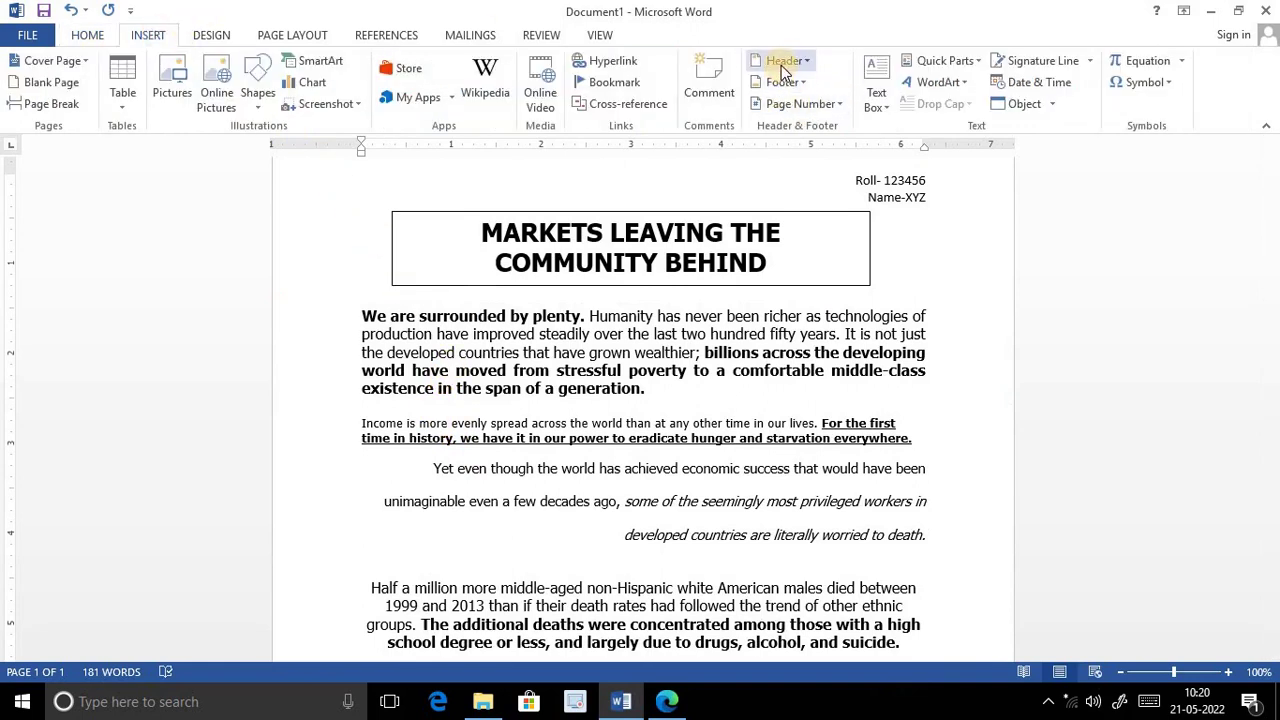
left_click(837, 105)
mouse_move(815, 150)
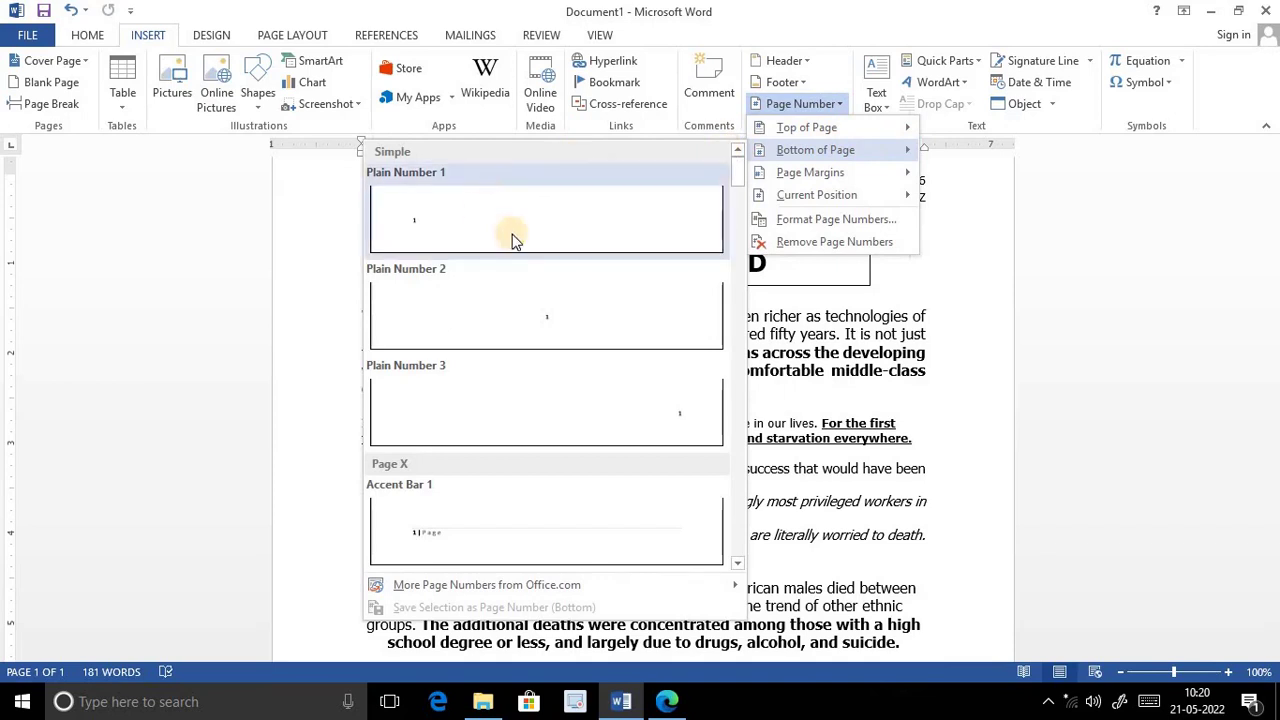
scroll(536, 285, "down", 3)
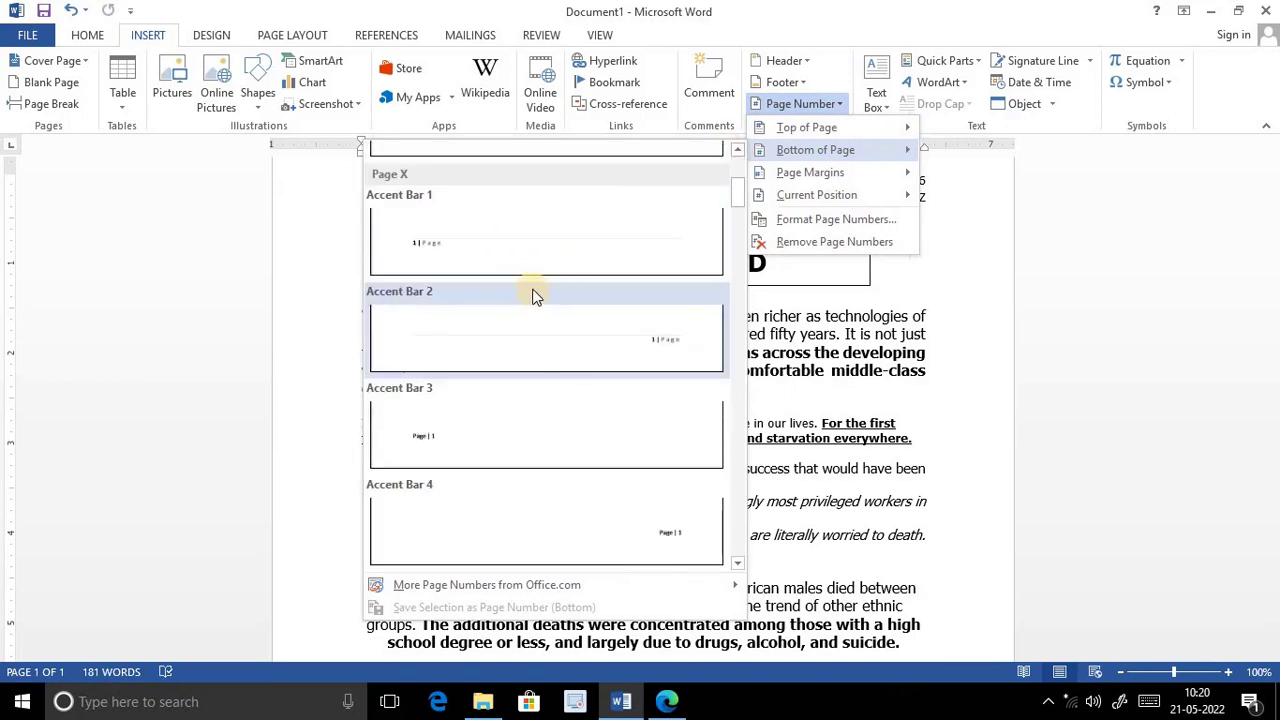
scroll(557, 343, "down", 2)
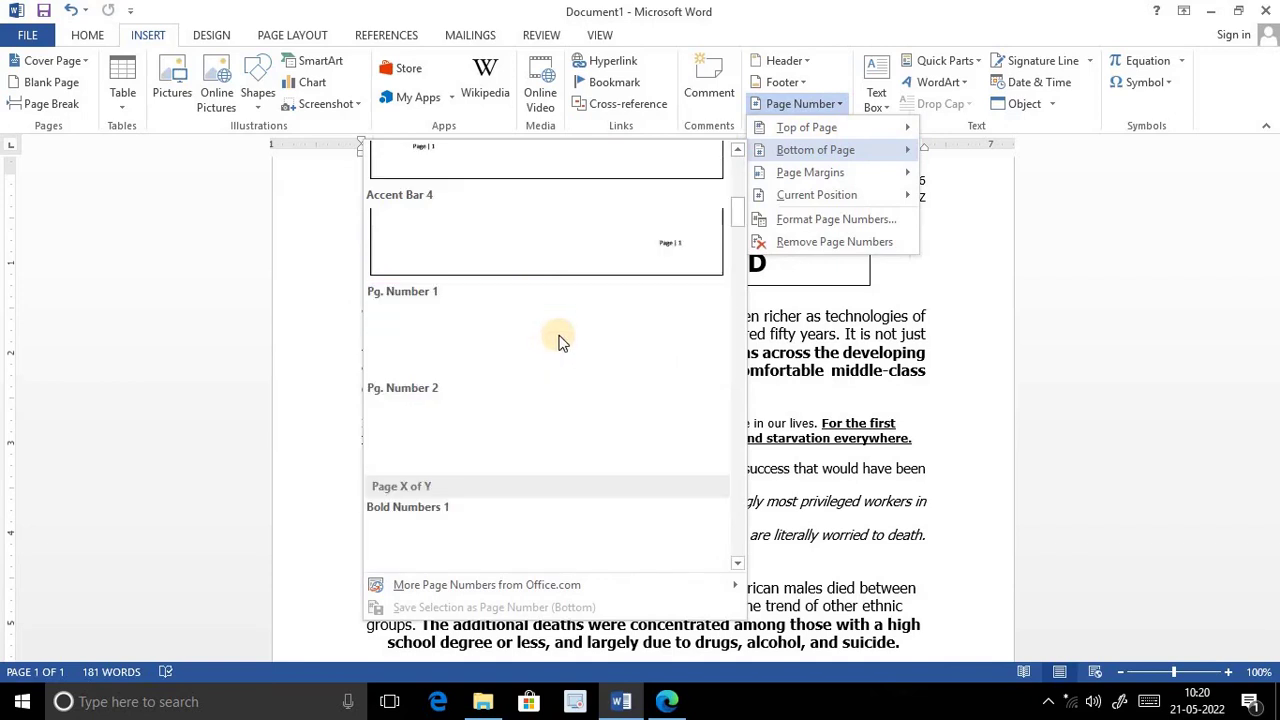
scroll(557, 345, "down", 2)
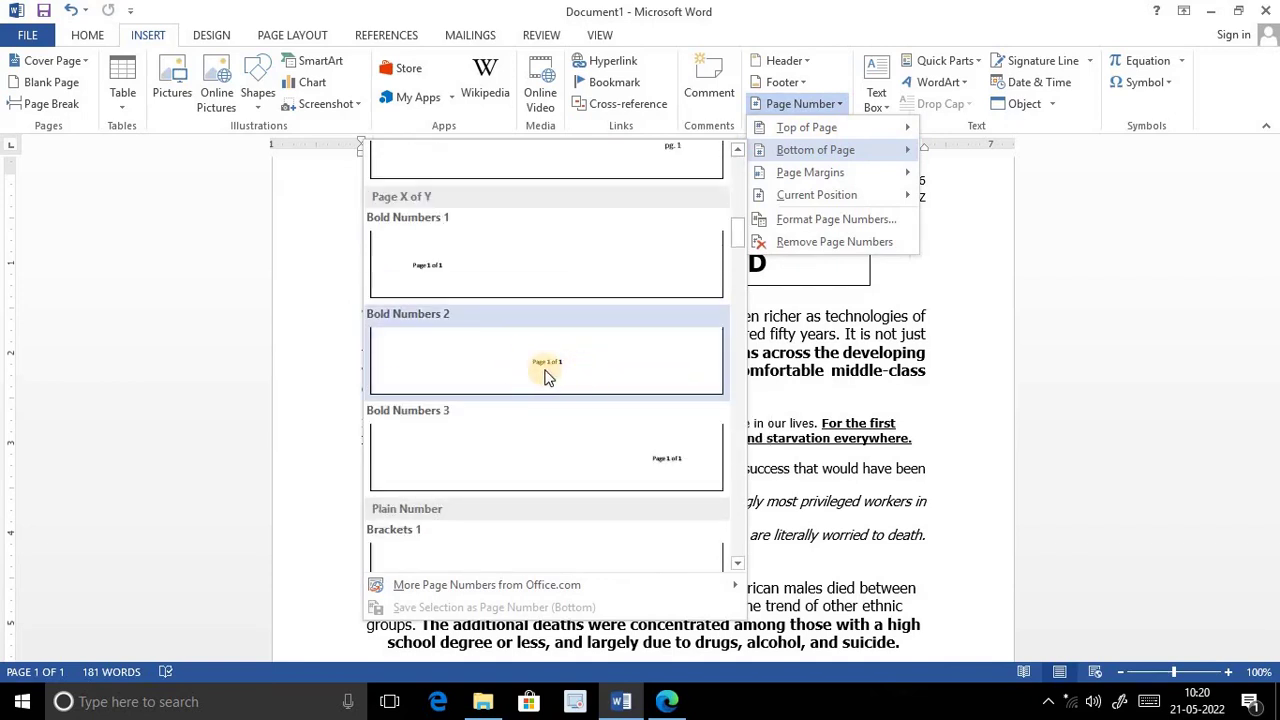
left_click(545, 374)
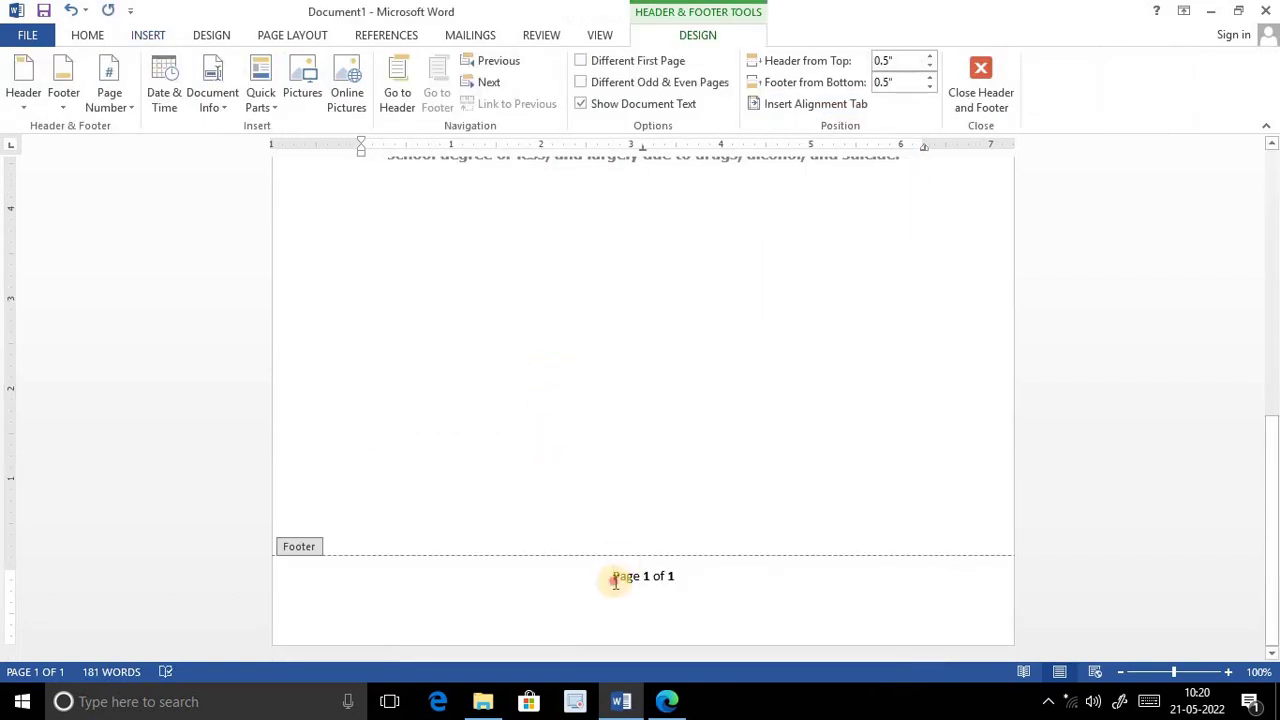
Format the 'Page 1 of 1' footer text as bold Tahoma
left_click_drag(615, 583, 675, 580)
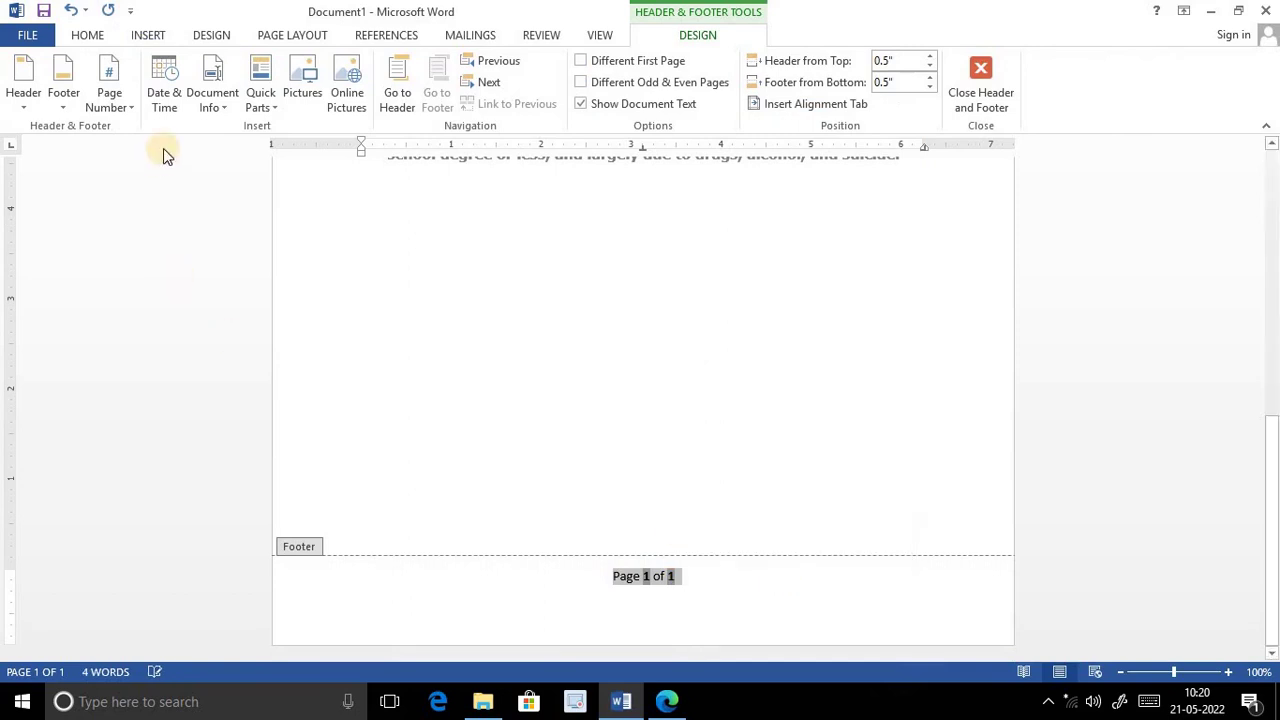
left_click(90, 36)
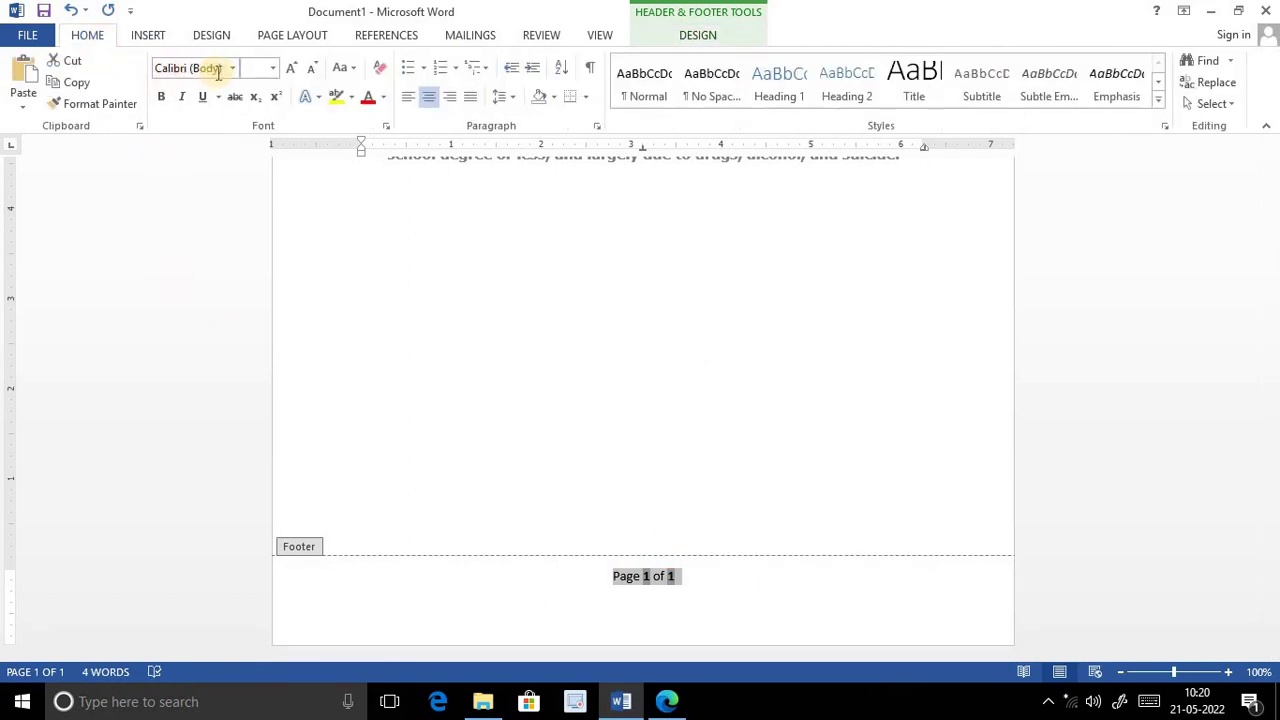
left_click(218, 68)
type("Tahom")
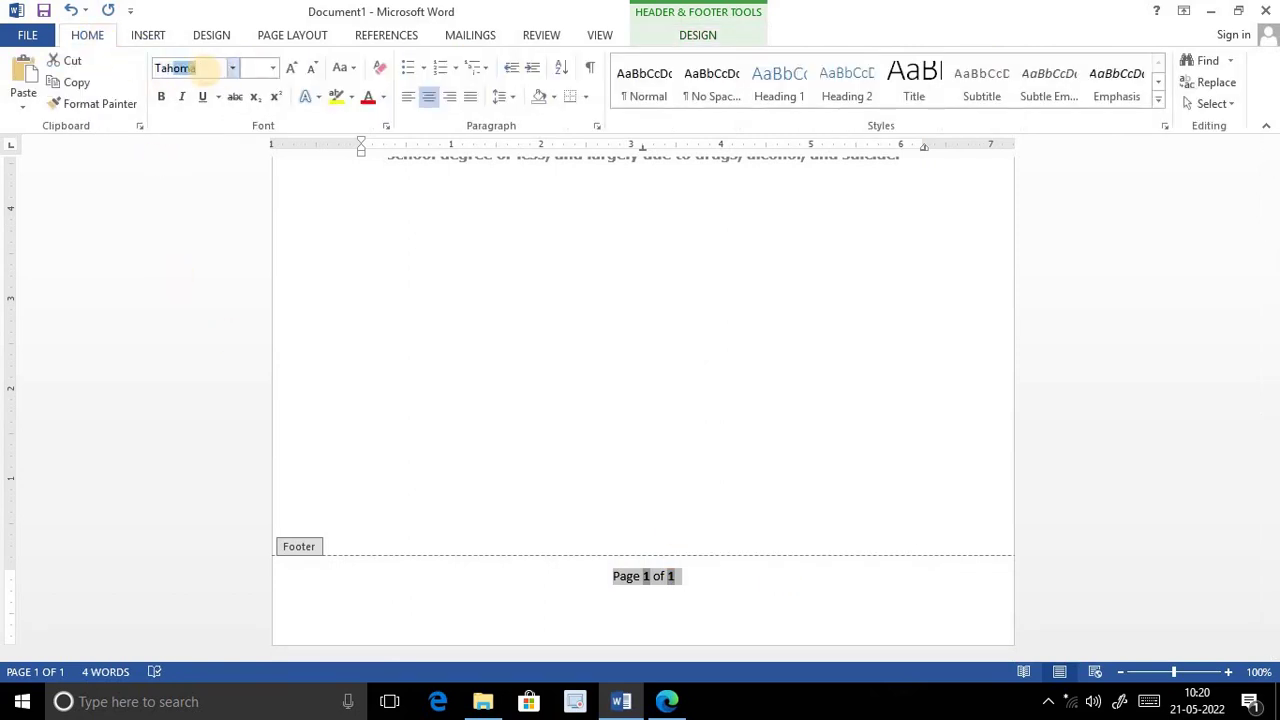
key("Return")
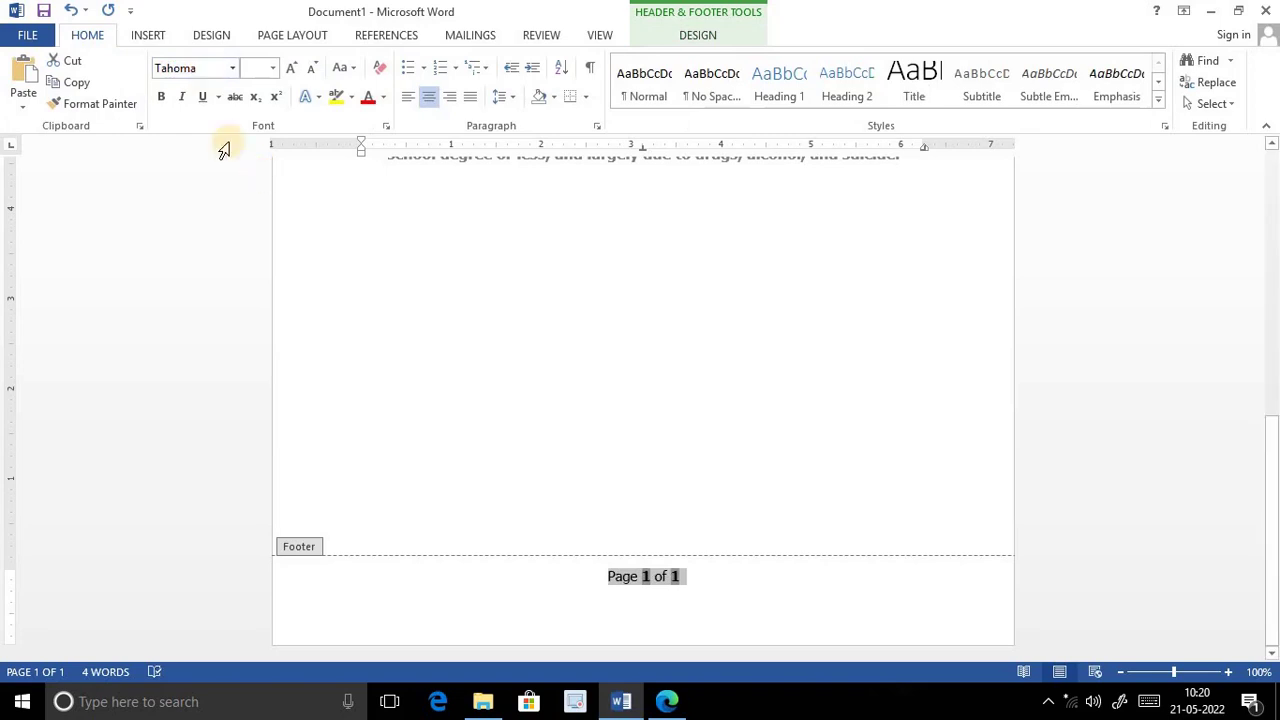
left_click(159, 97)
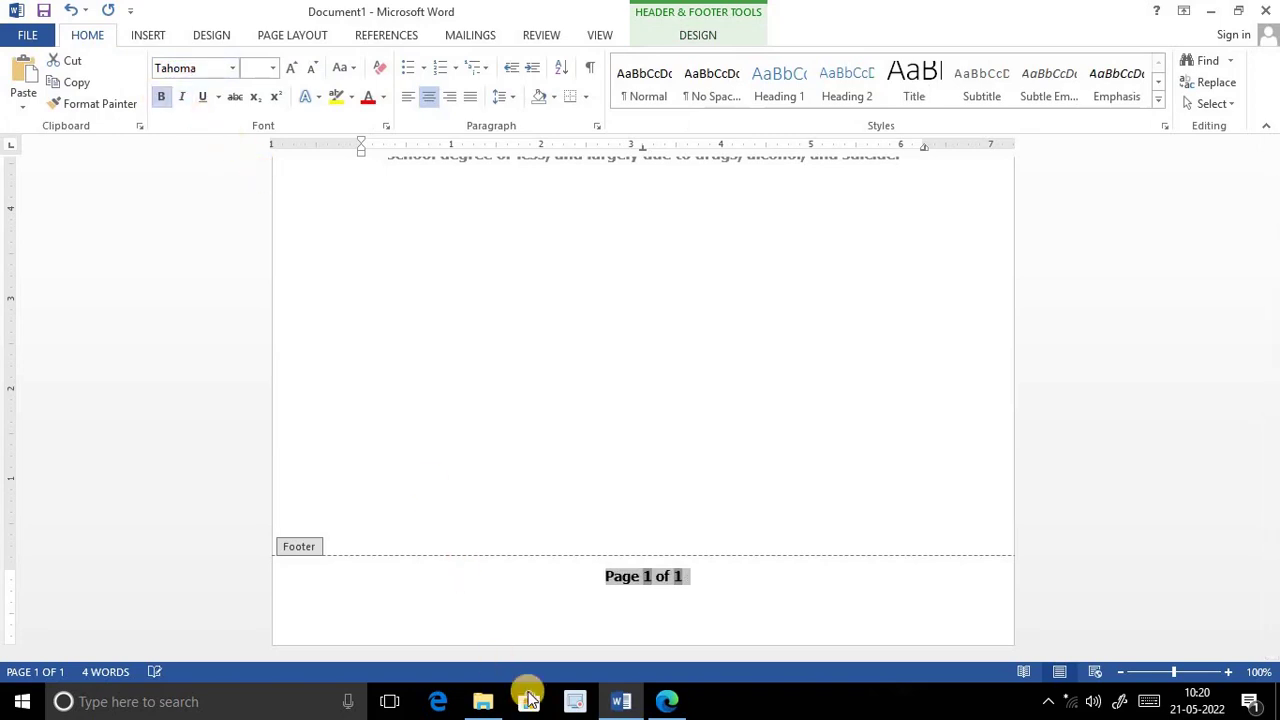
mouse_move(666, 701)
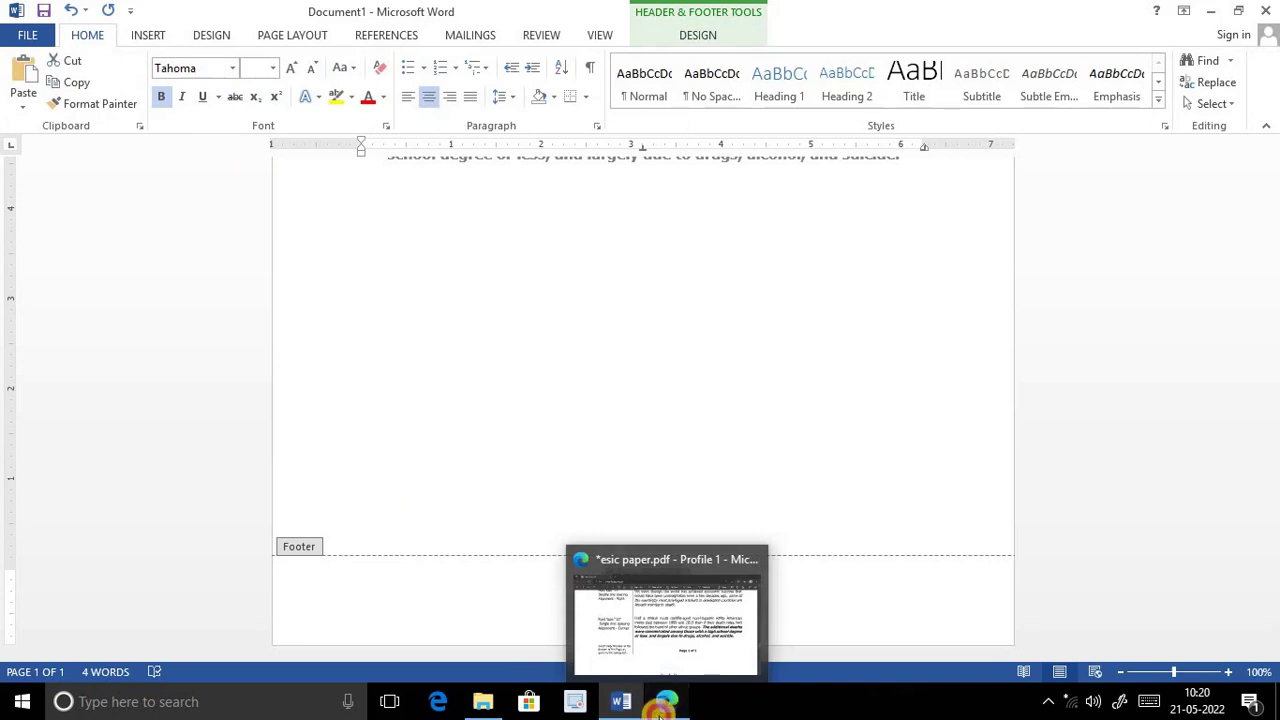
Check the footer against the PDF specification and return to the Word document
left_click(660, 708)
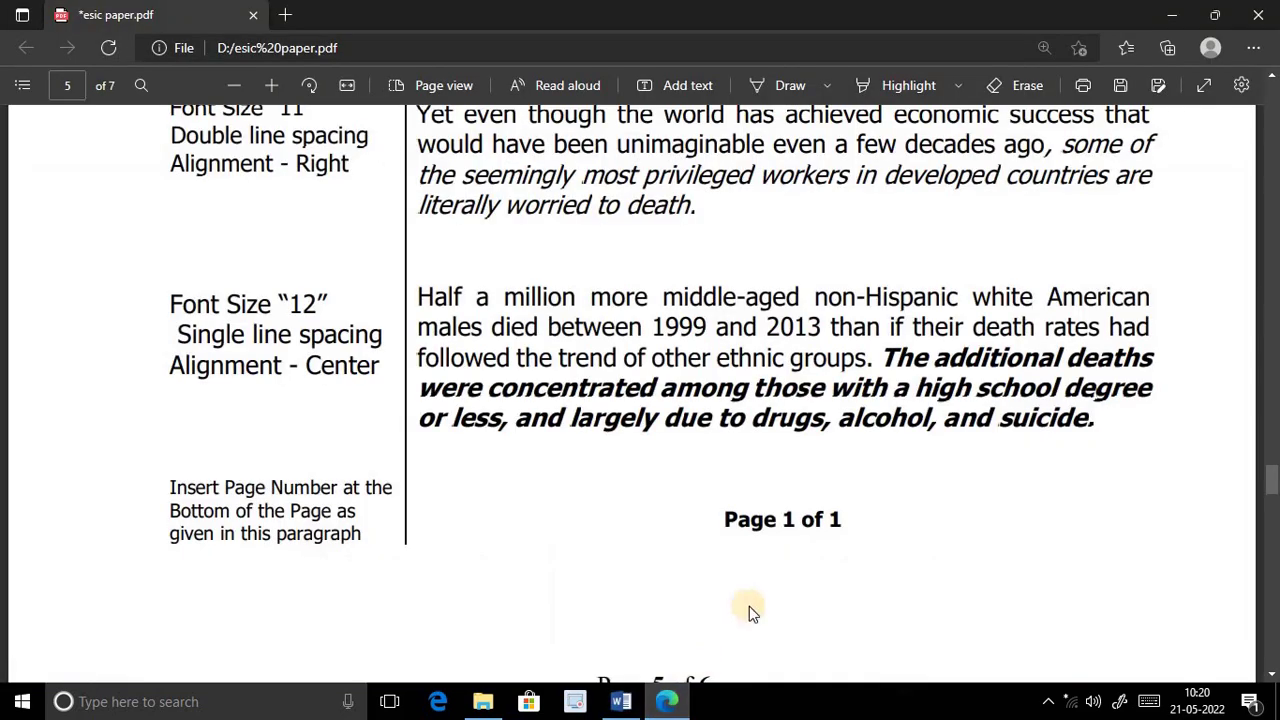
left_click(663, 706)
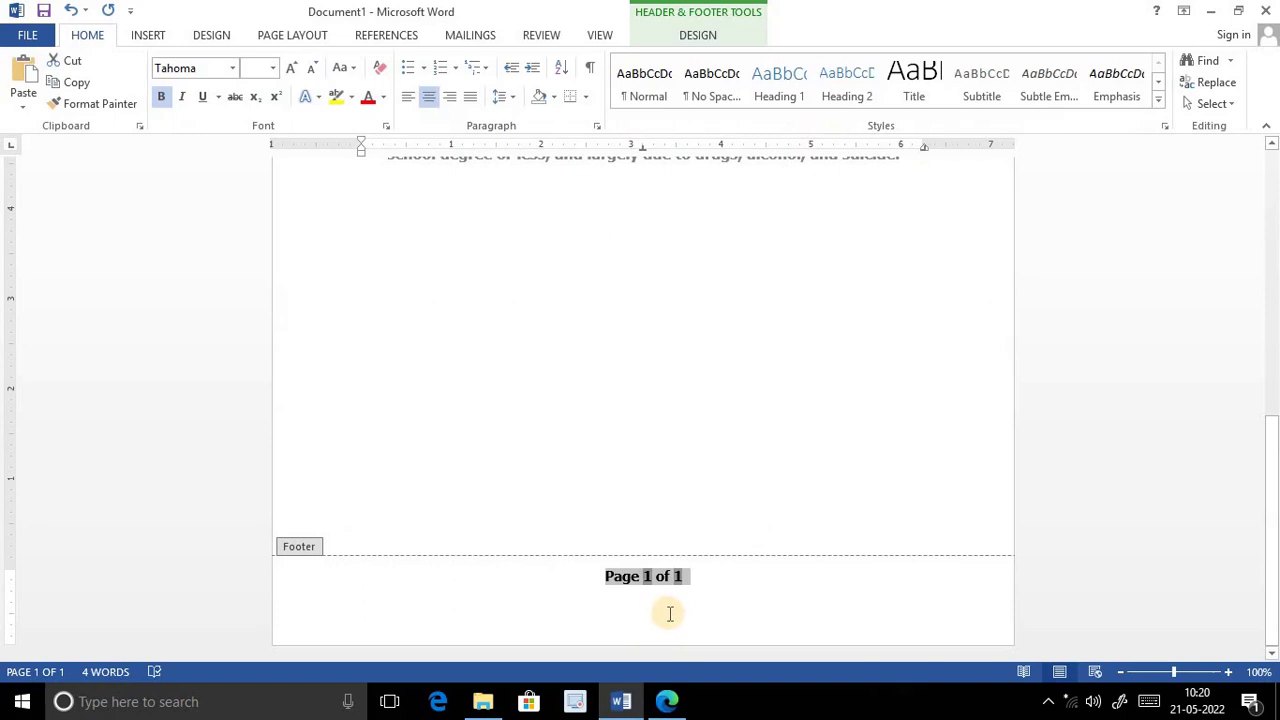
scroll(673, 500, "up", 3)
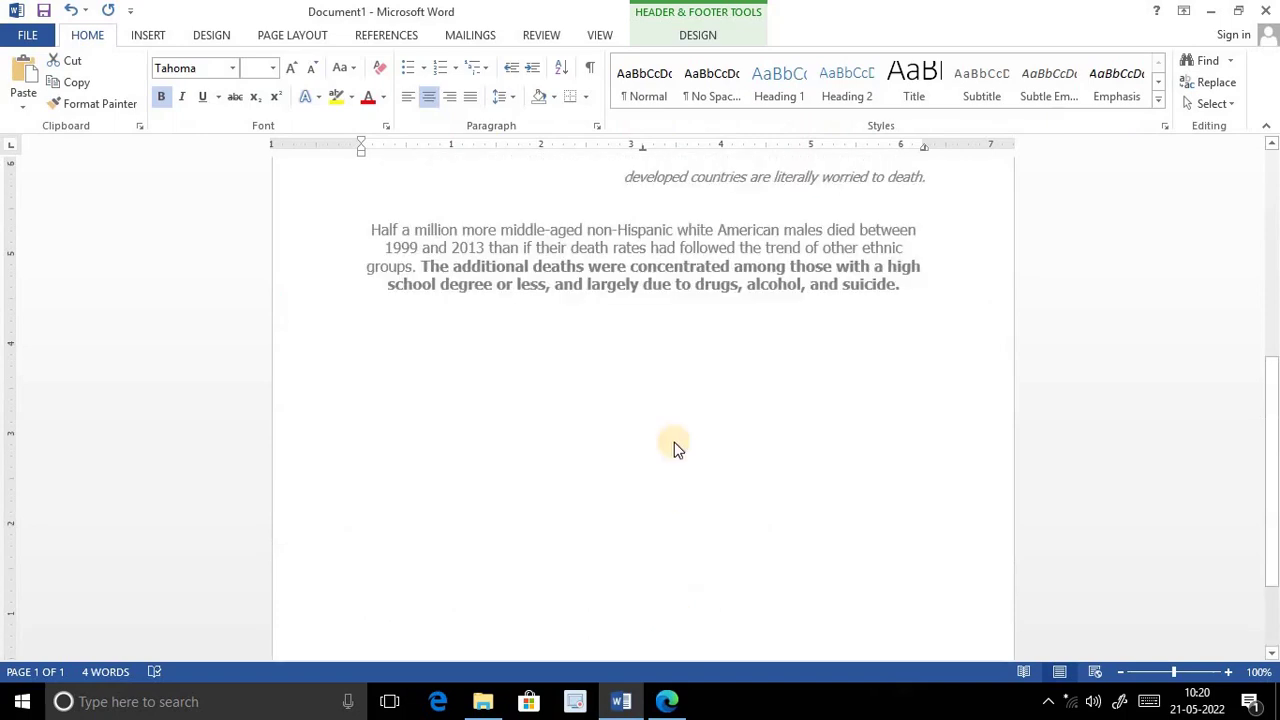
left_click(690, 37)
Close the footer and scroll through the document to review it
left_click(980, 72)
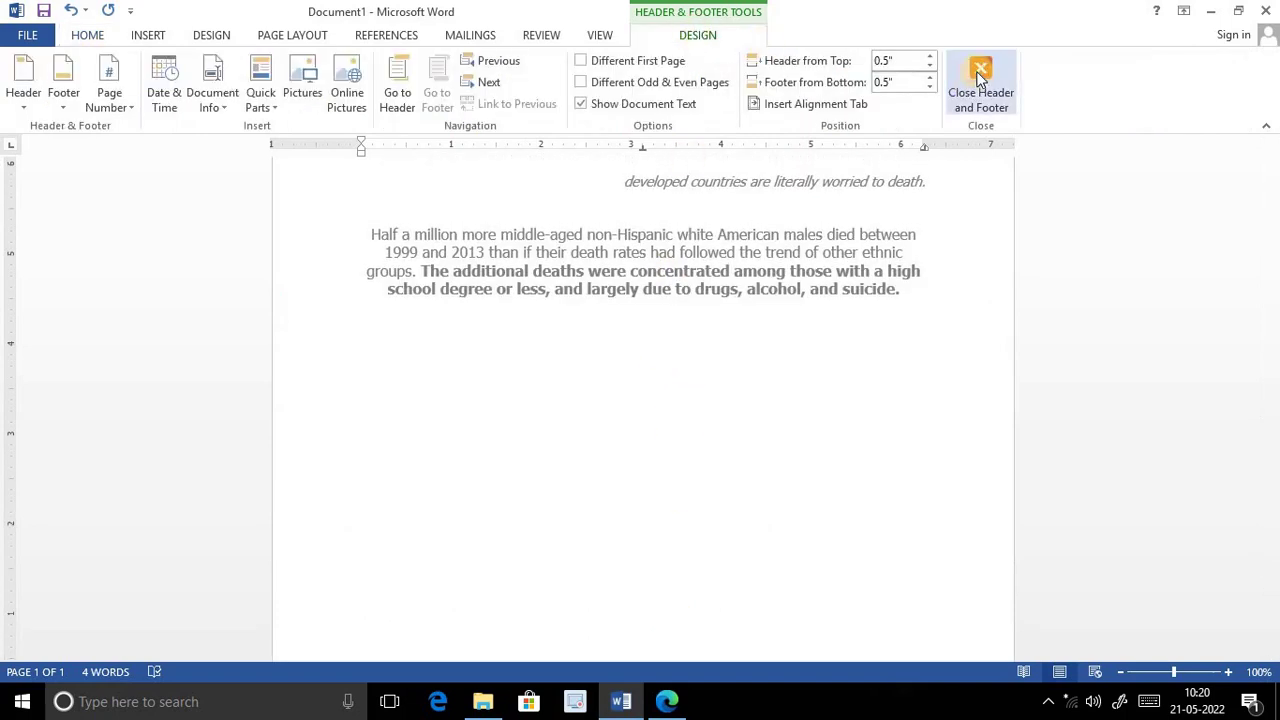
scroll(757, 486, "up", 4)
scroll(757, 486, "down", 4)
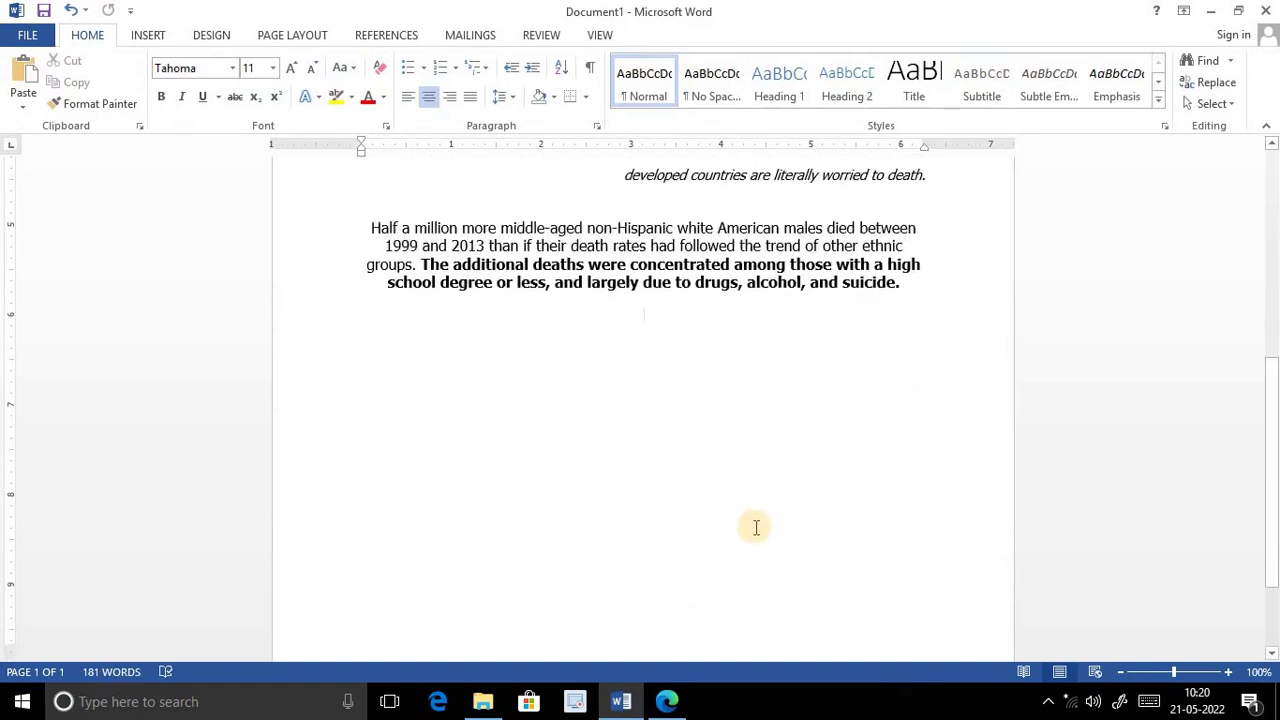
scroll(752, 510, "down", 3)
scroll(627, 600, "up", 5)
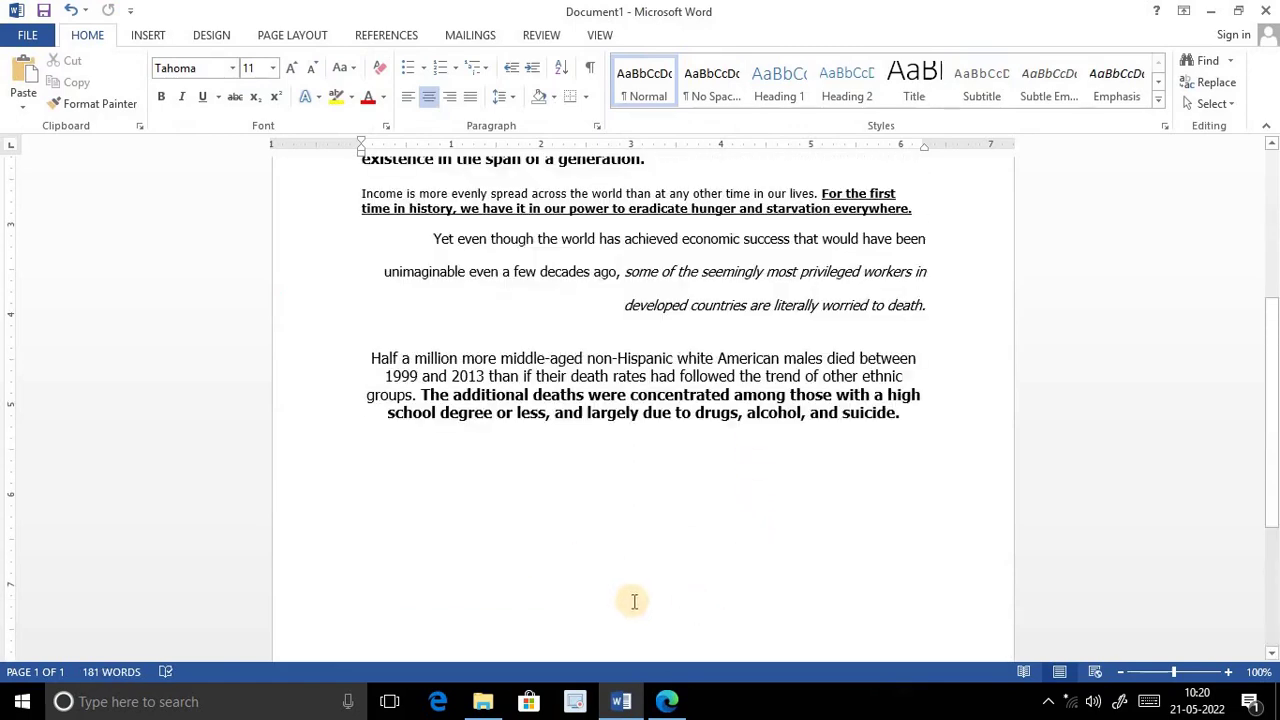
scroll(634, 600, "up", 2)
scroll(636, 601, "up", 2)
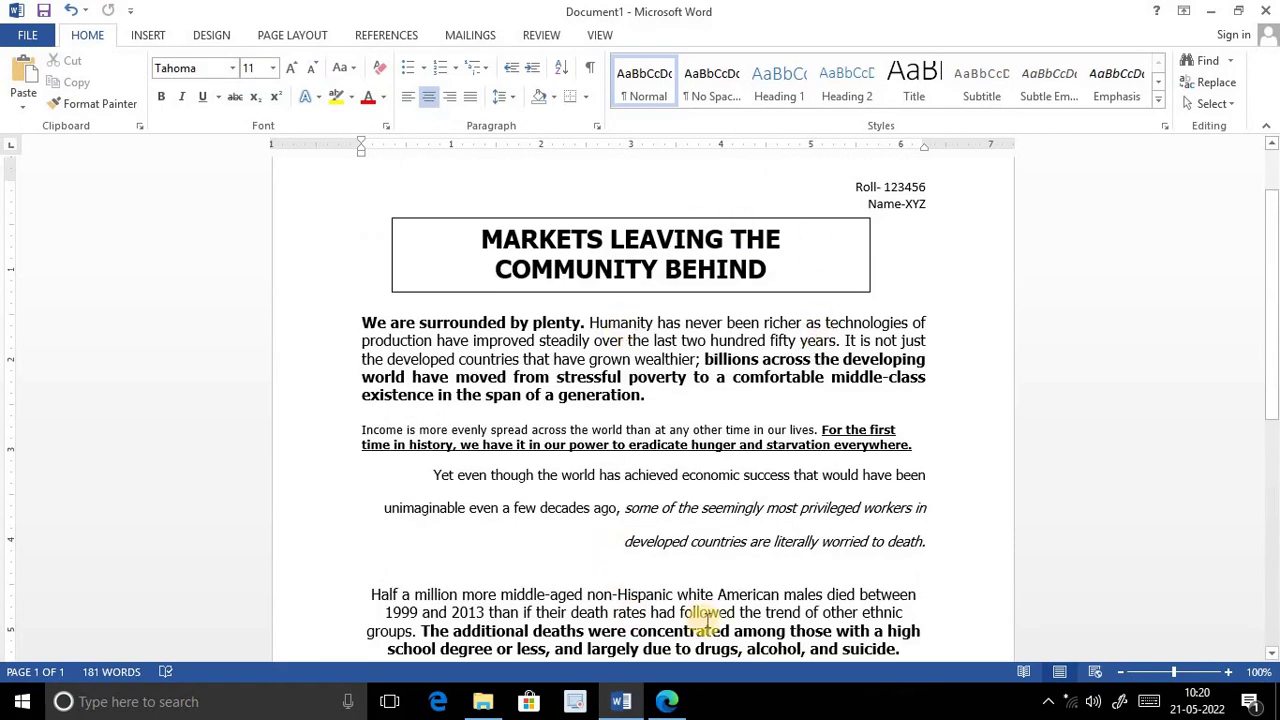
scroll(710, 638, "down", 1)
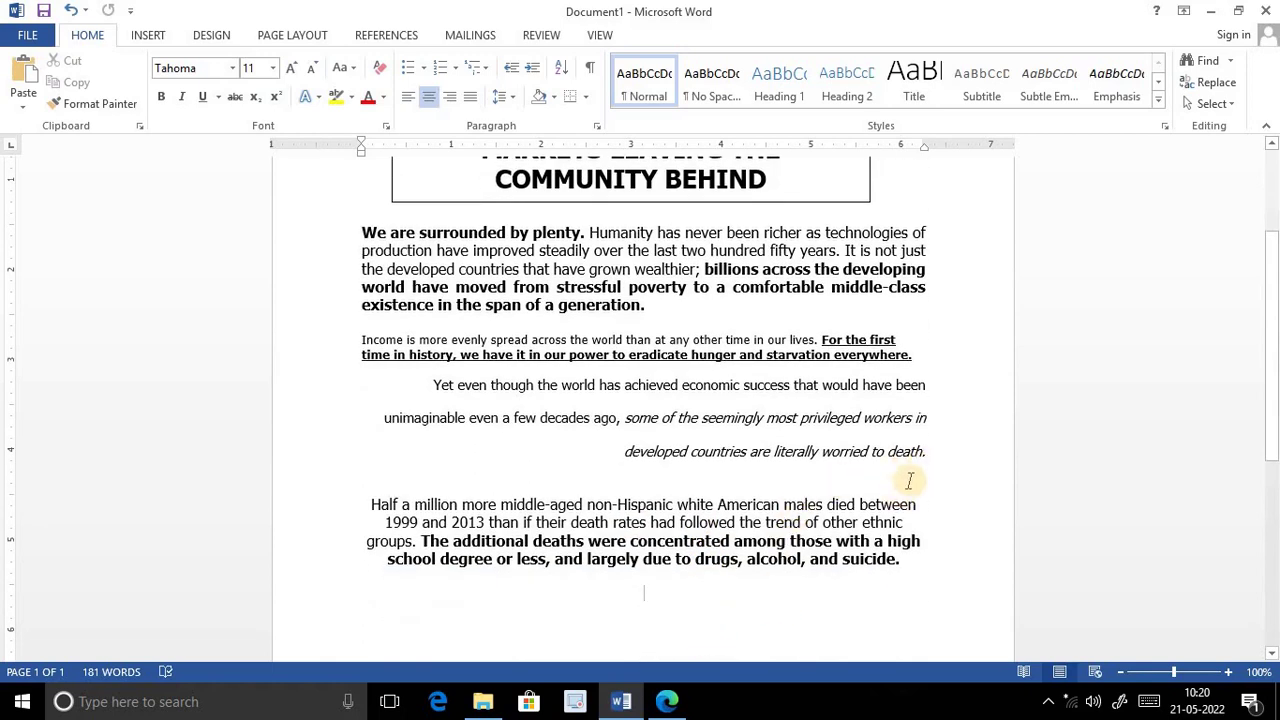
Place the insertion point after 'death.' and scroll back up the page
left_click(929, 452)
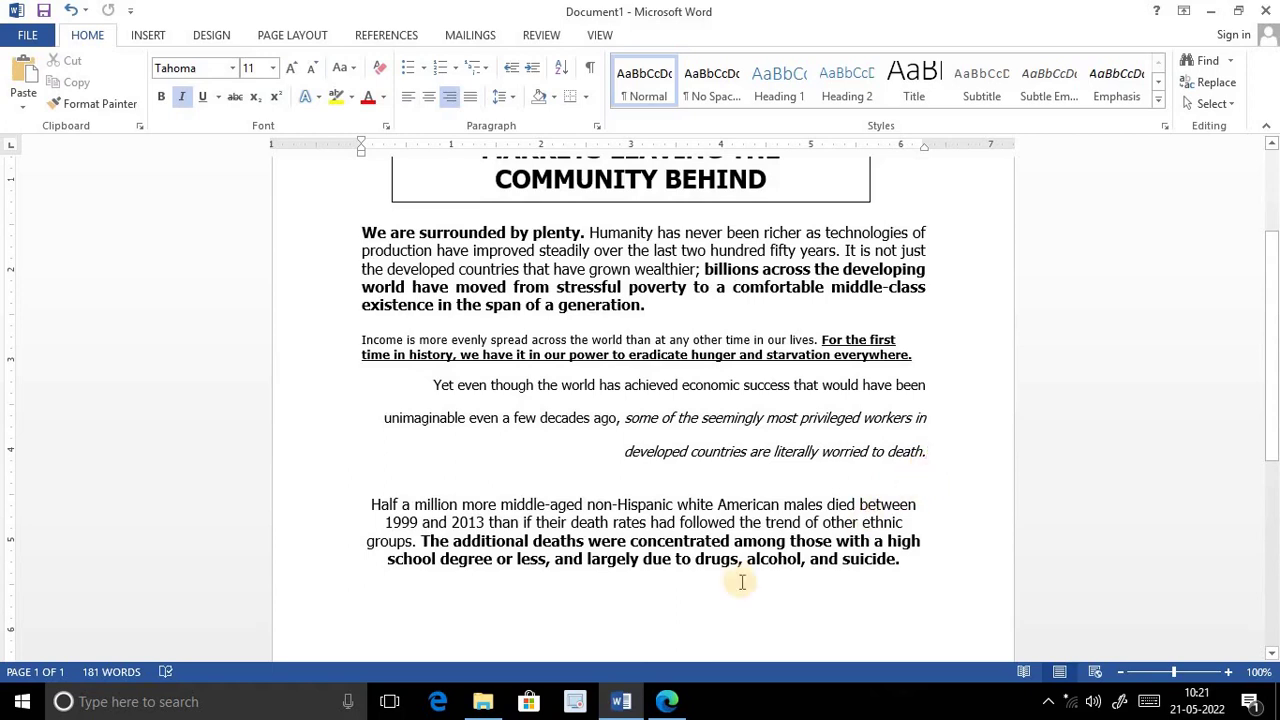
scroll(740, 592, "up", 1)
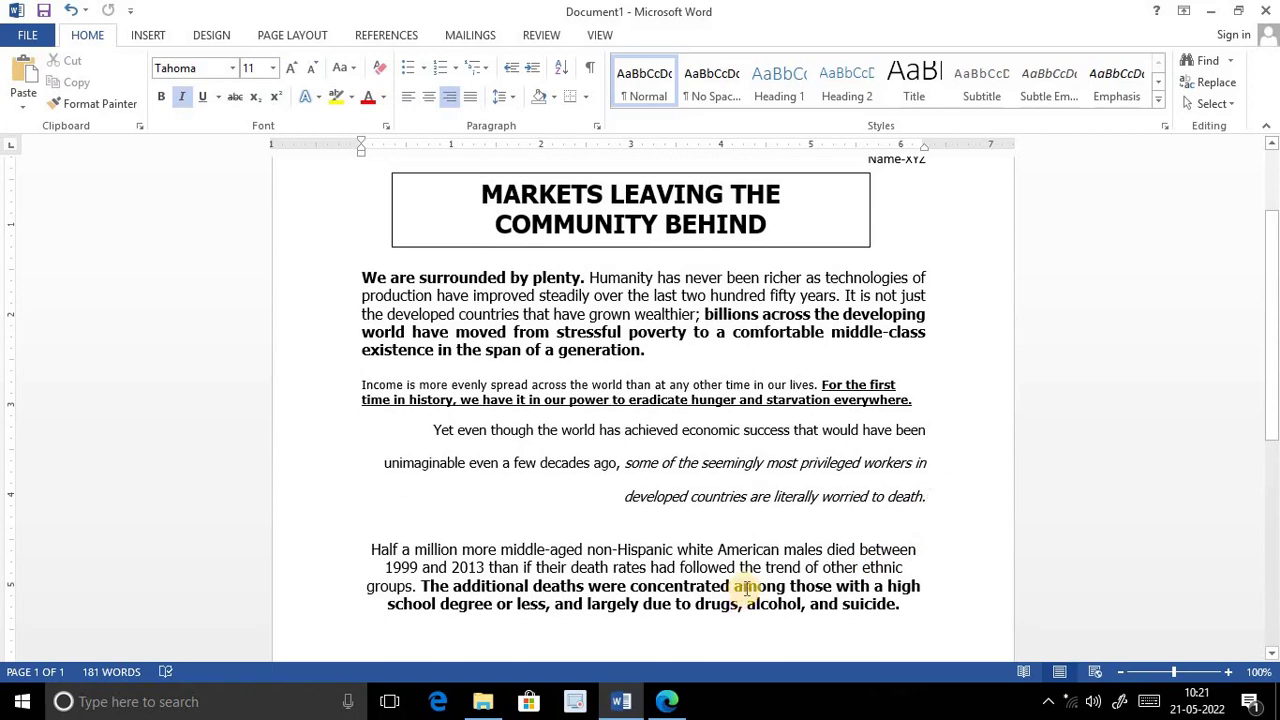
scroll(748, 588, "up", 1)
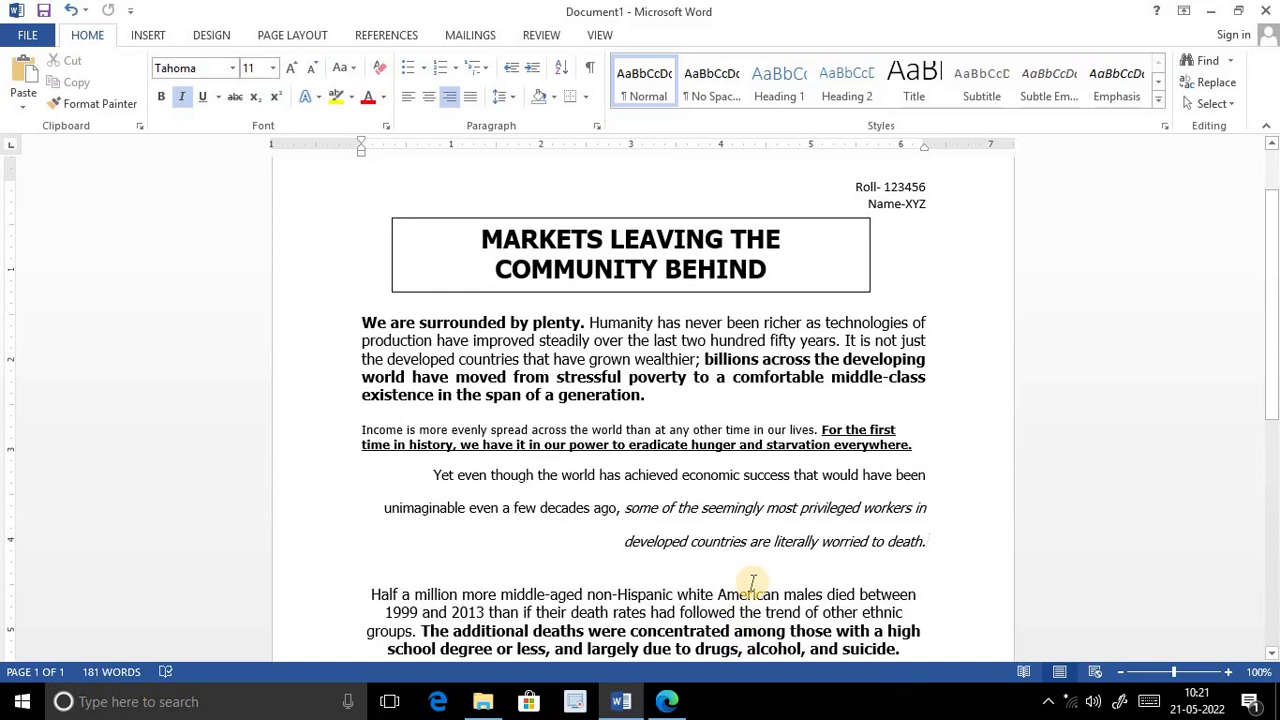